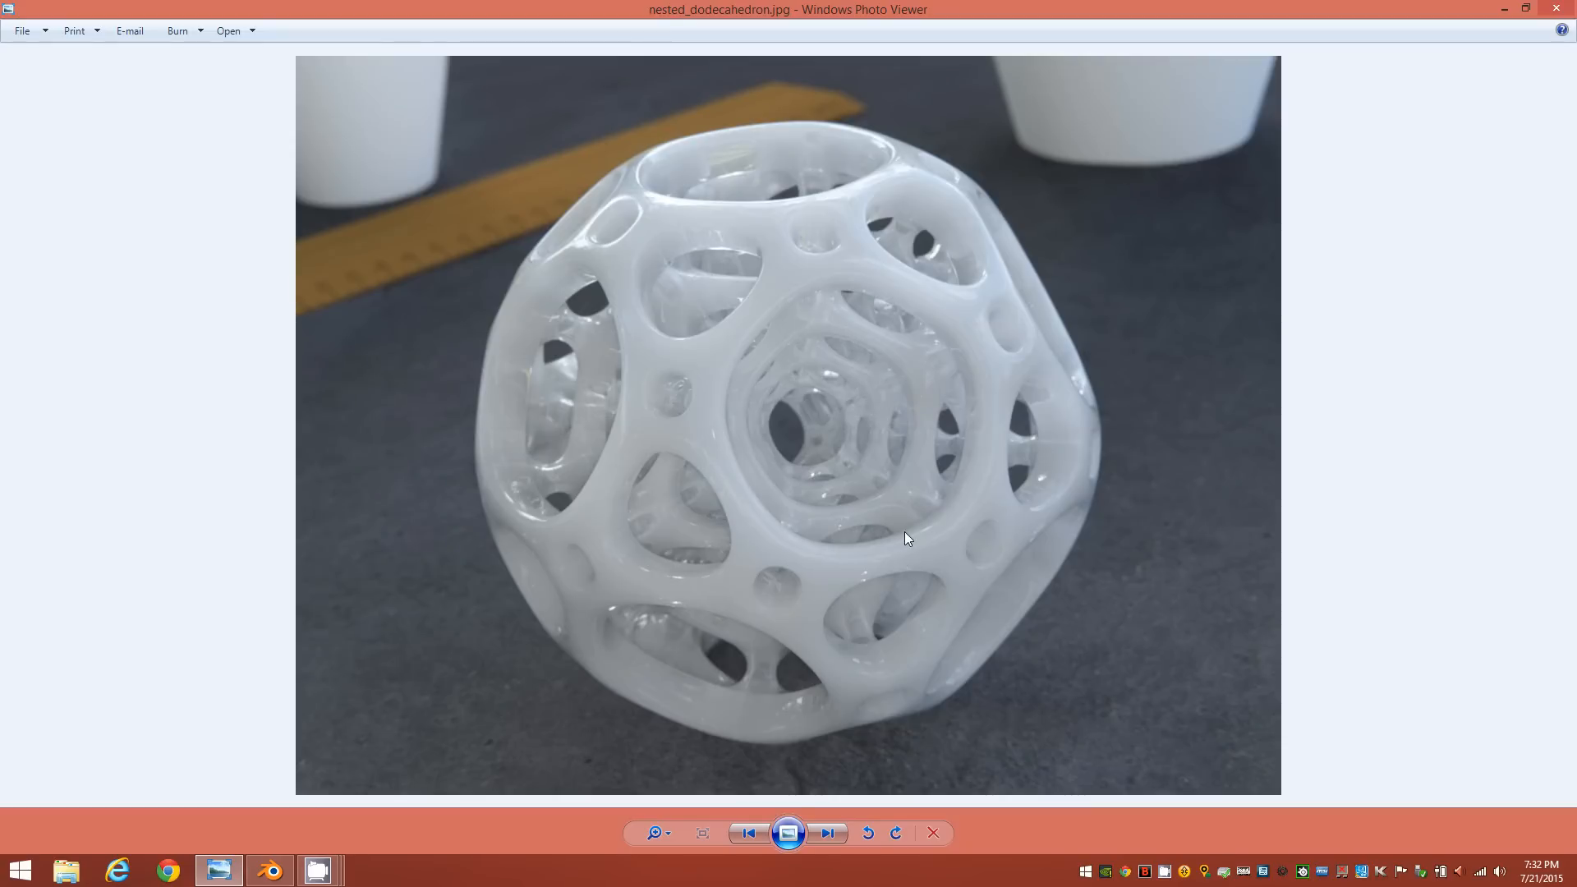
Switch to Blender and add a Regular Solid mesh to the empty scene
click(283, 869)
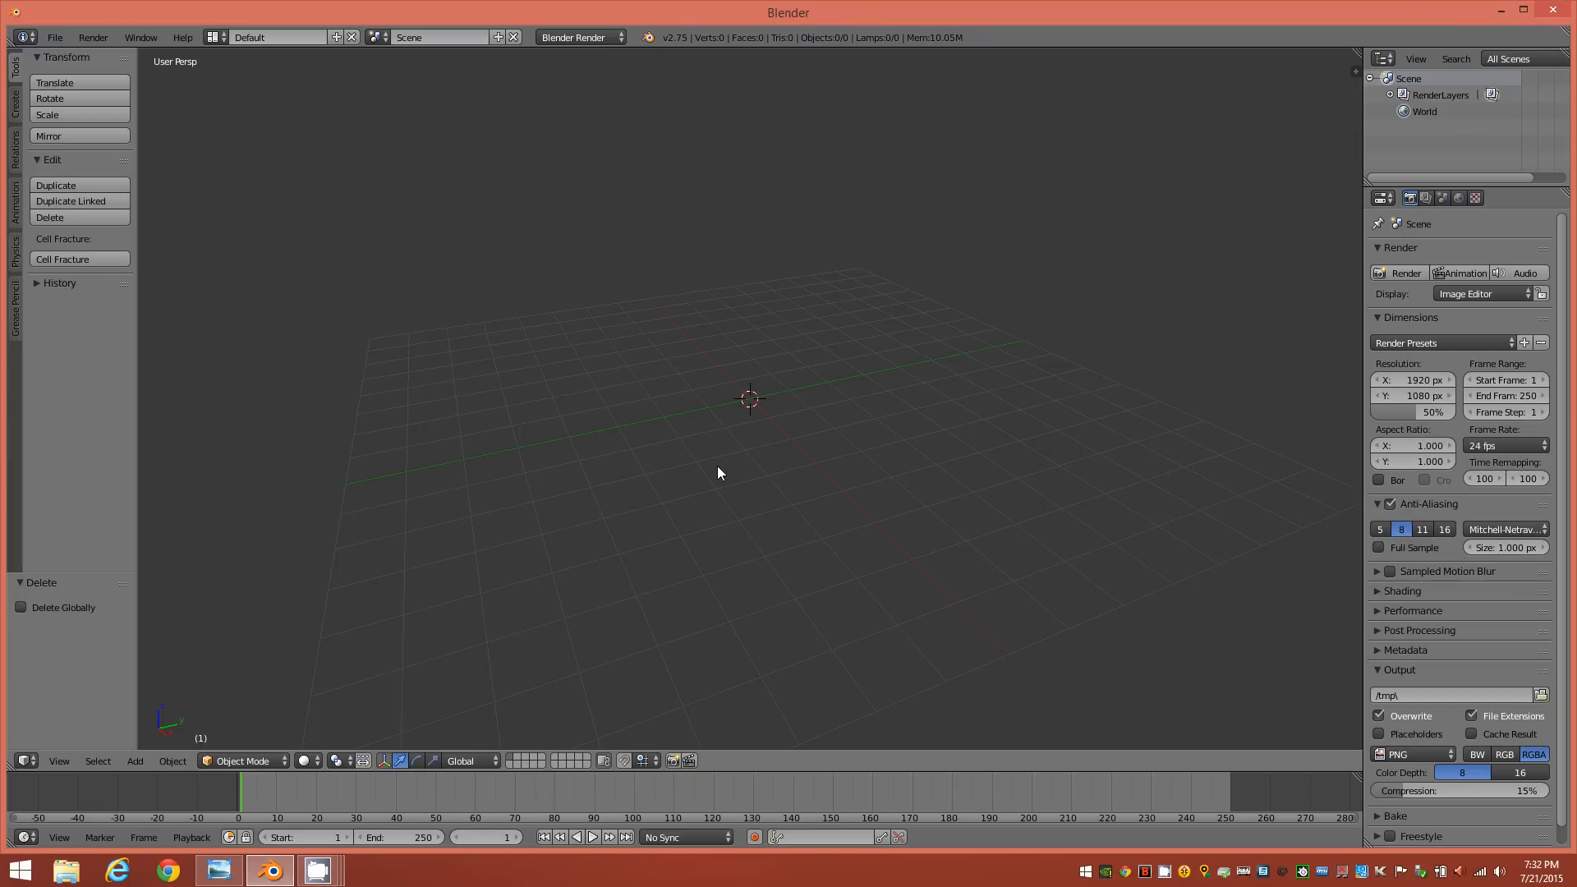
key(space)
mouse_move(692, 474)
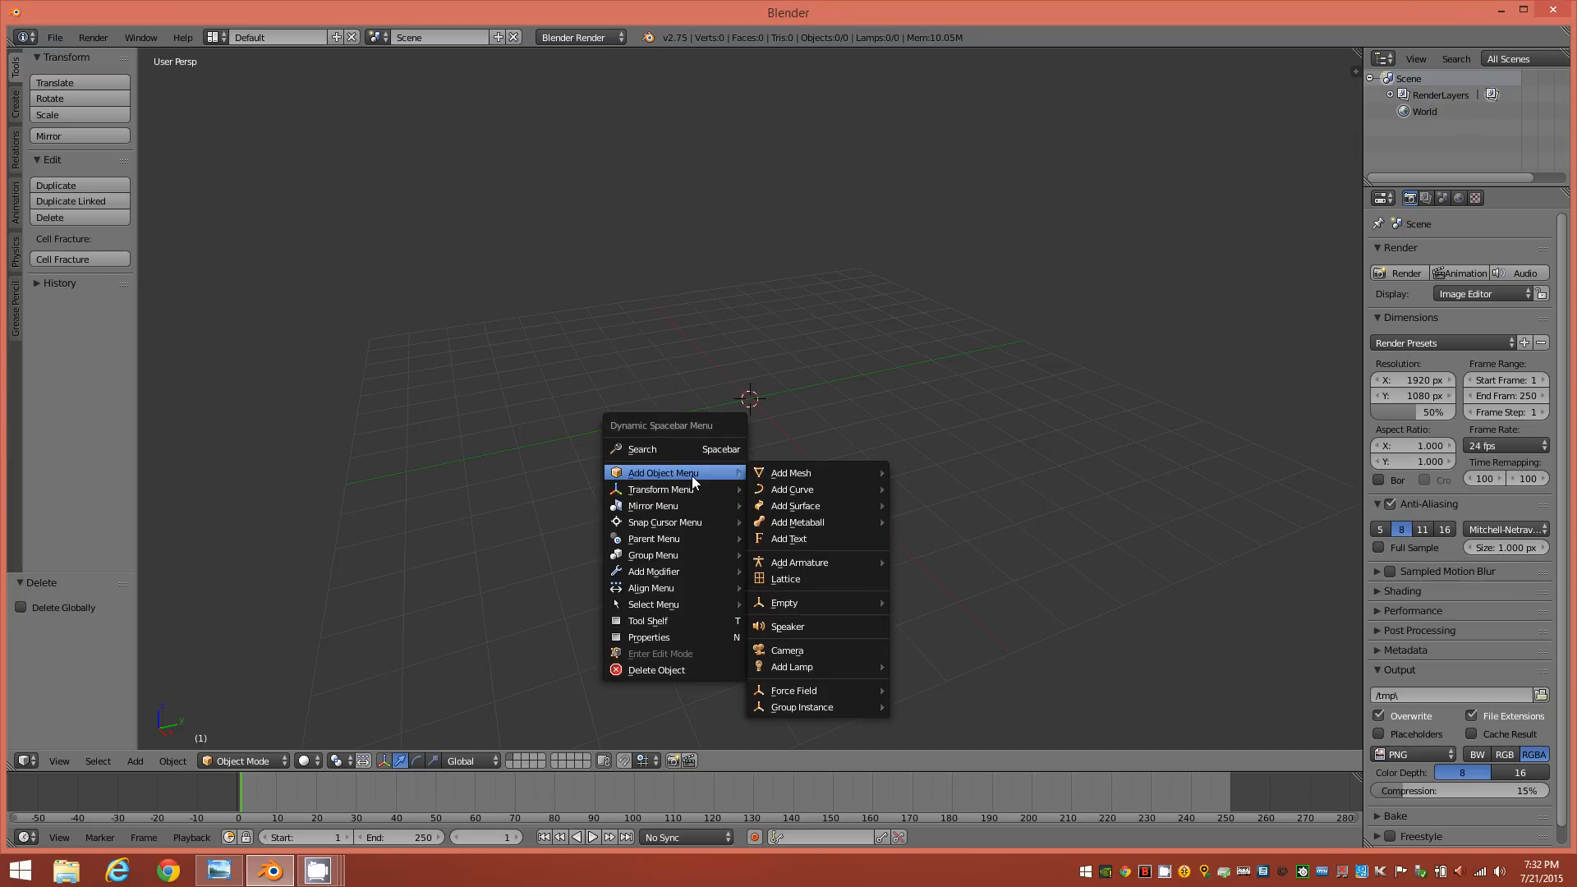
mouse_move(797, 475)
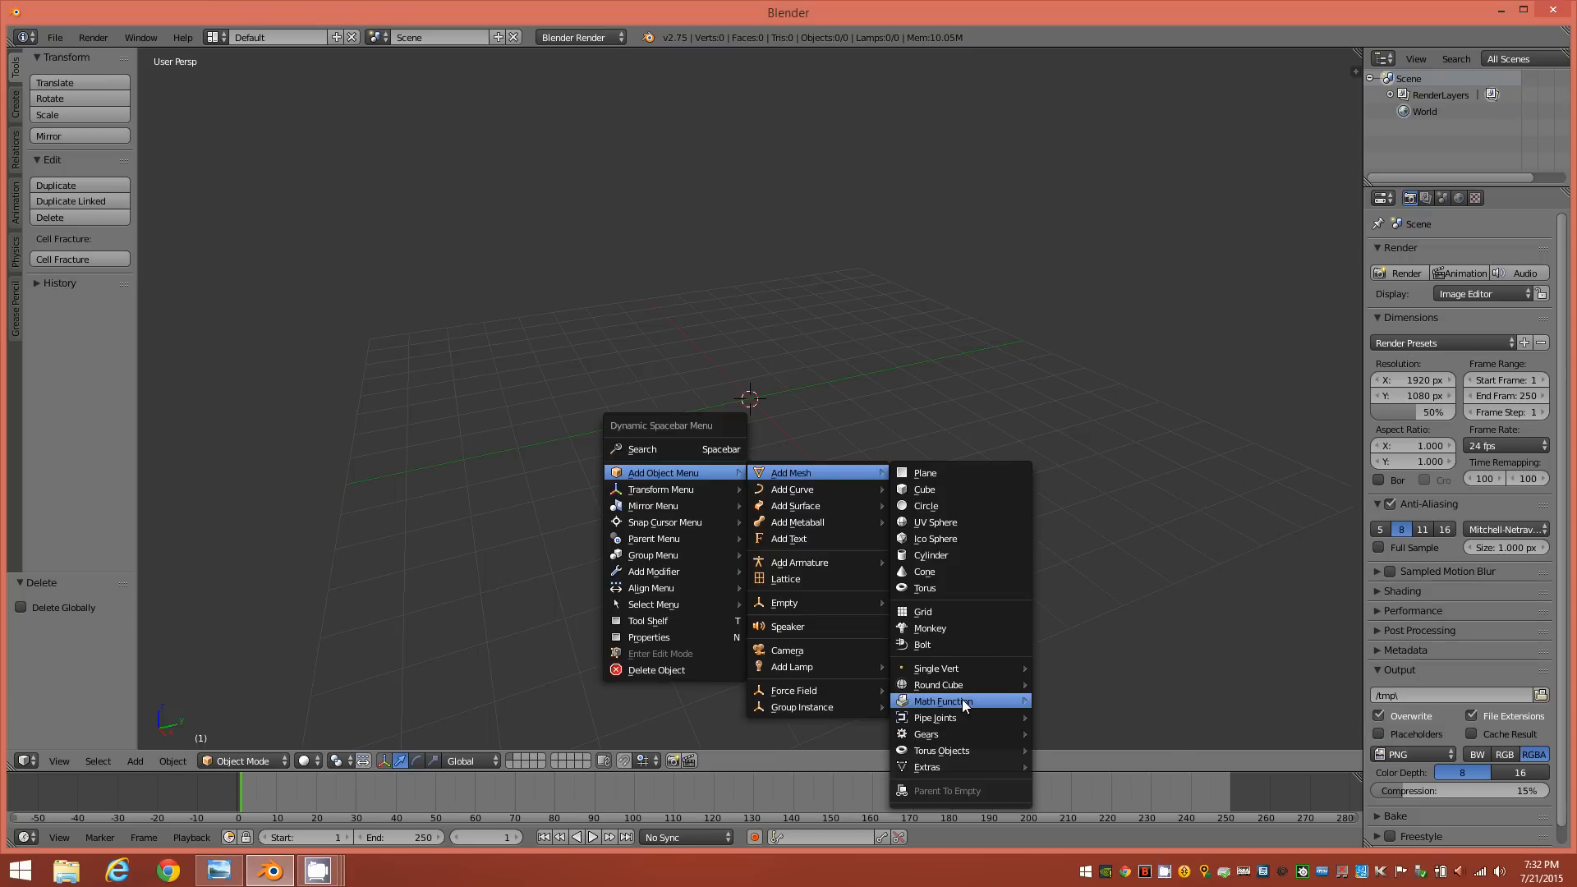
mouse_move(965, 705)
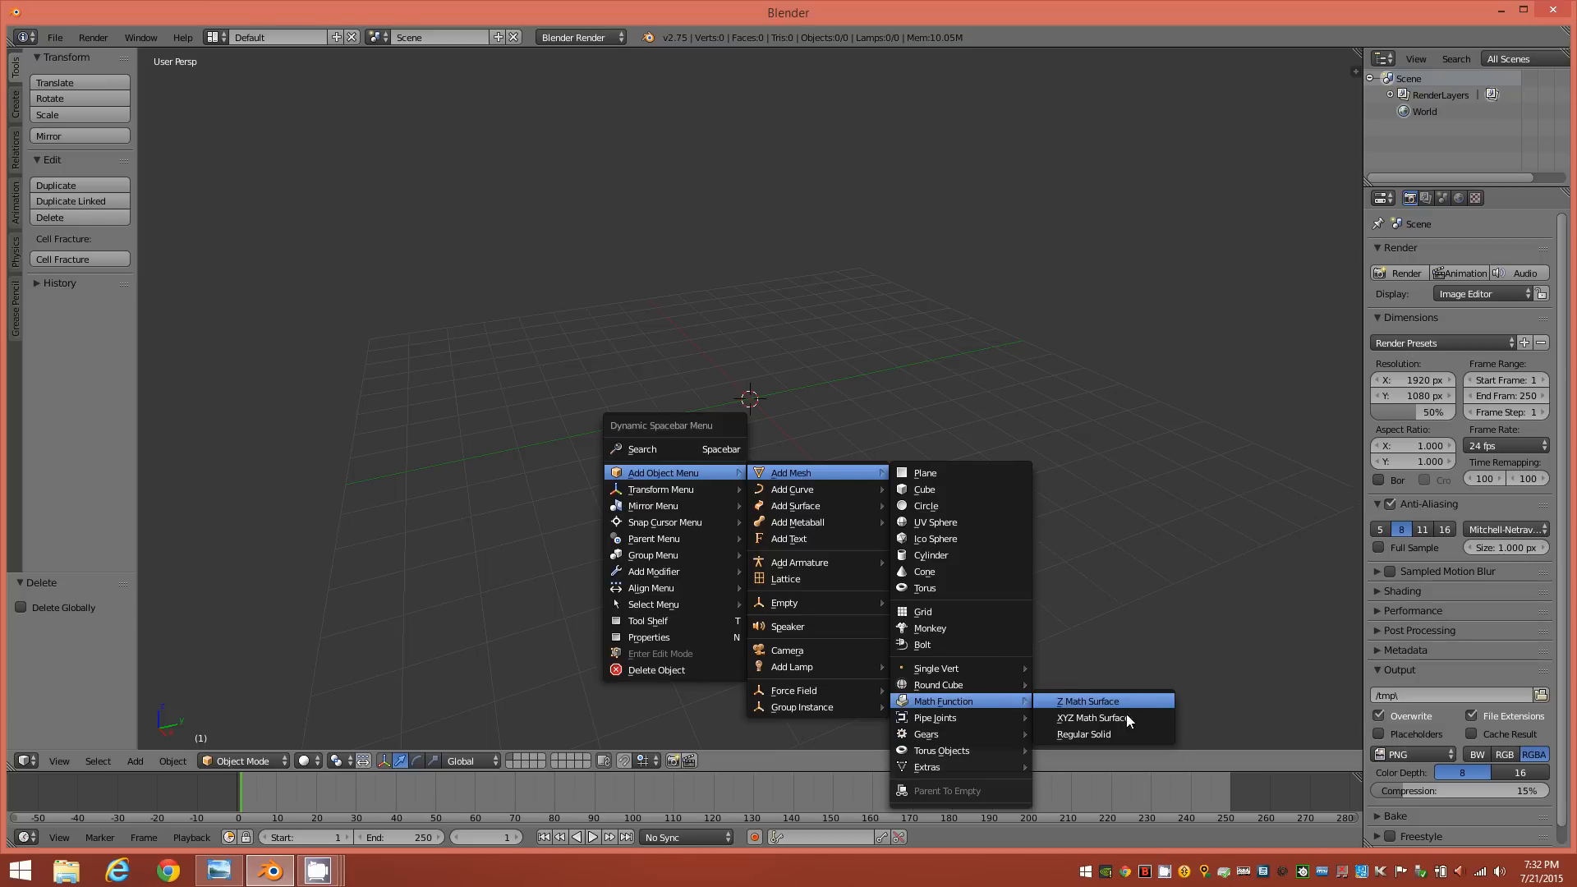
click(1117, 731)
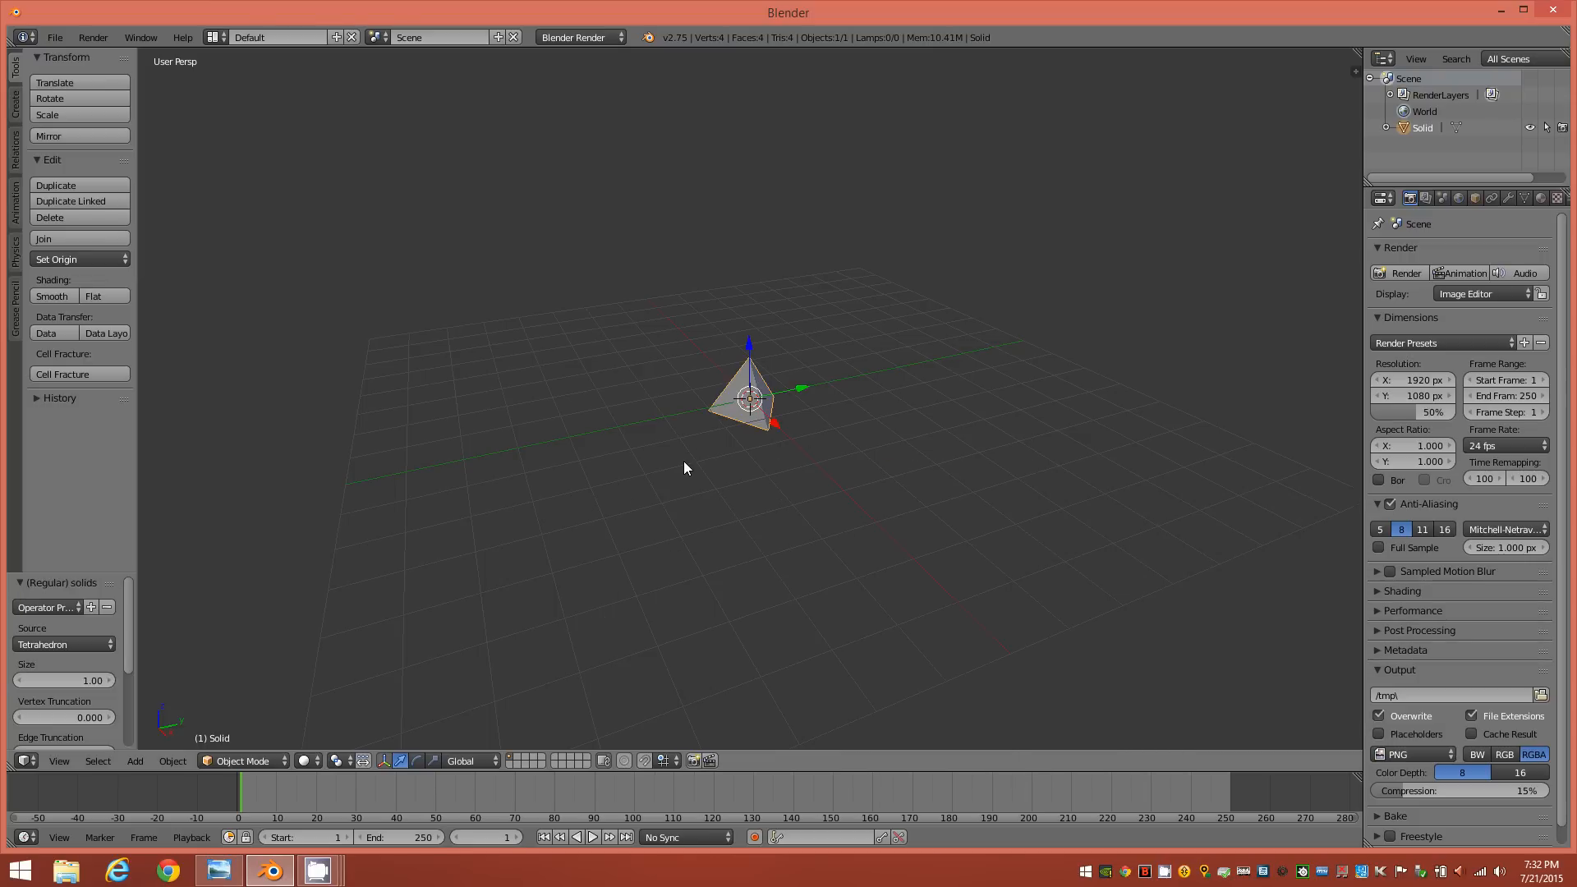
scroll(684, 457, up, 3)
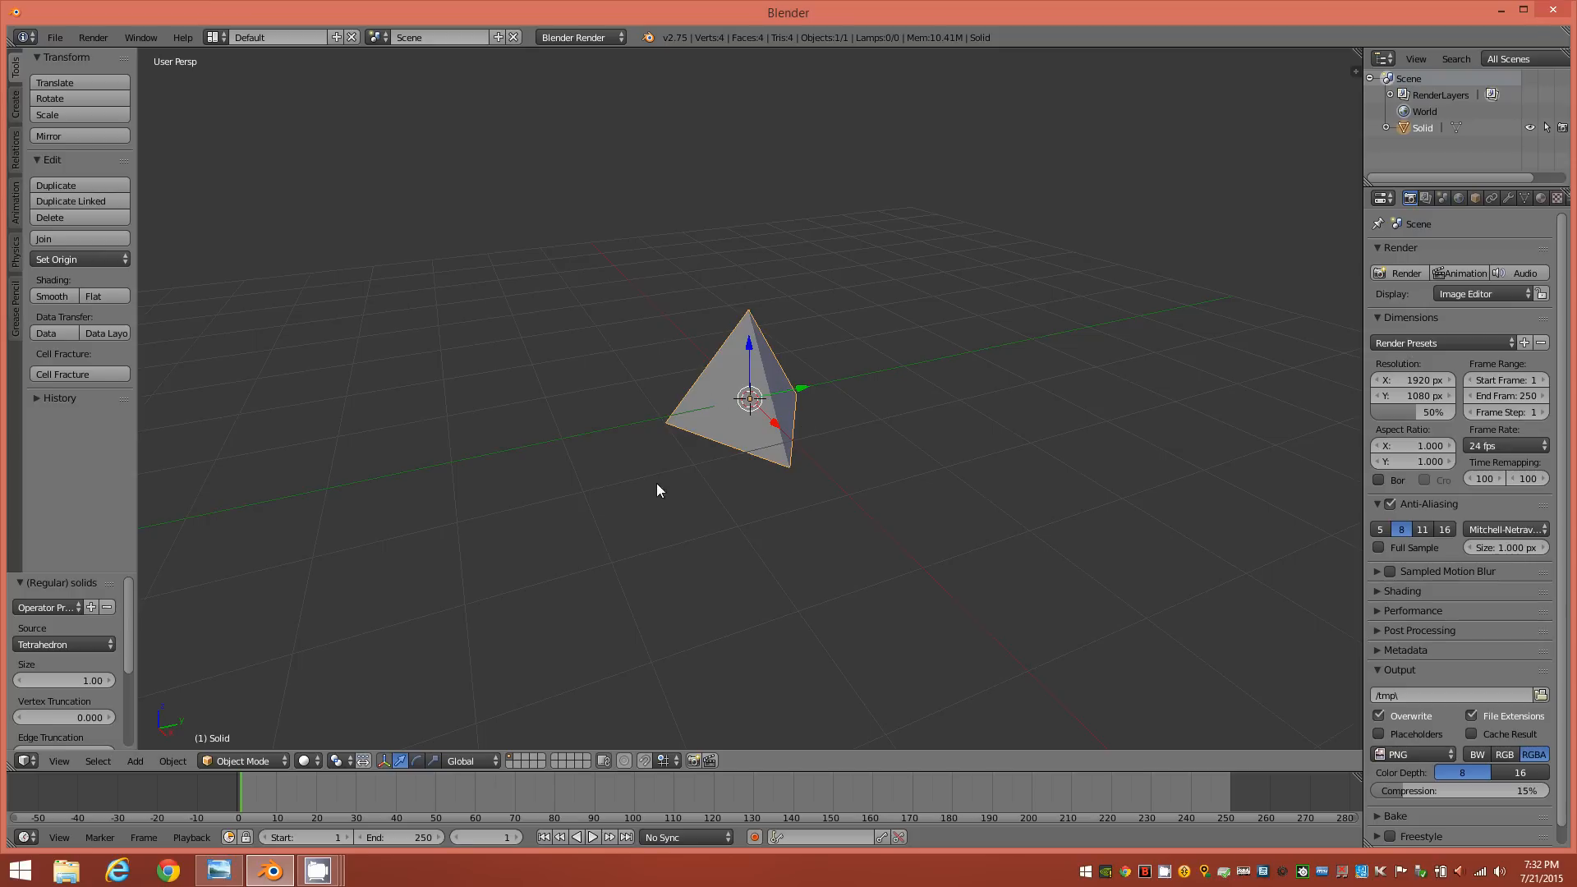
middle_drag(712, 450, 743, 467)
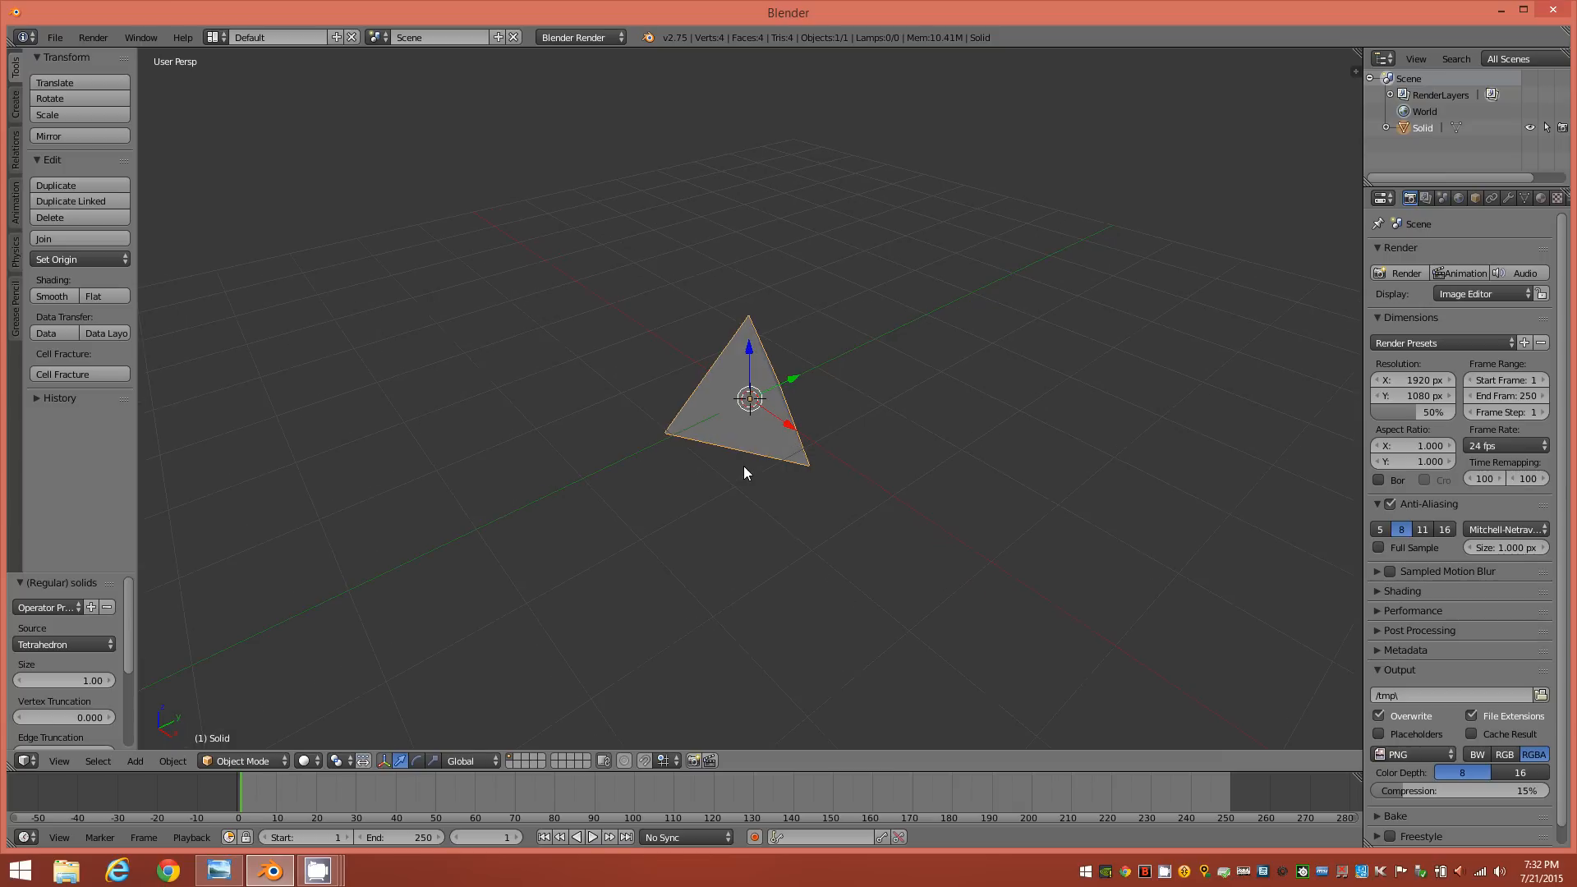
Change the solid's source shape to Dodecahedron
click(100, 647)
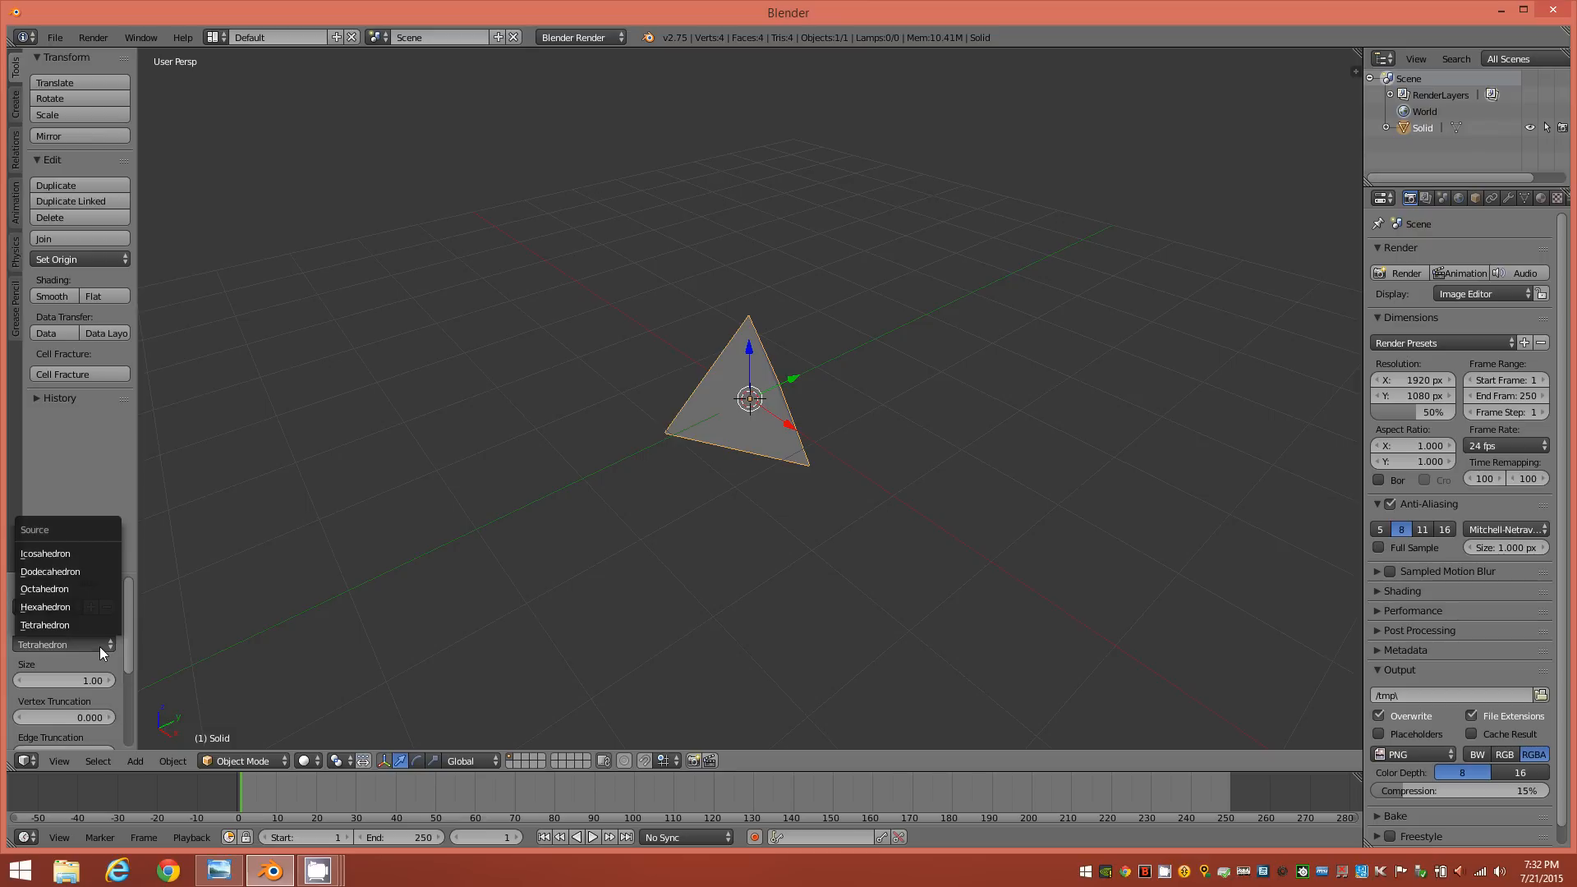
click(83, 573)
middle_drag(786, 568, 485, 593)
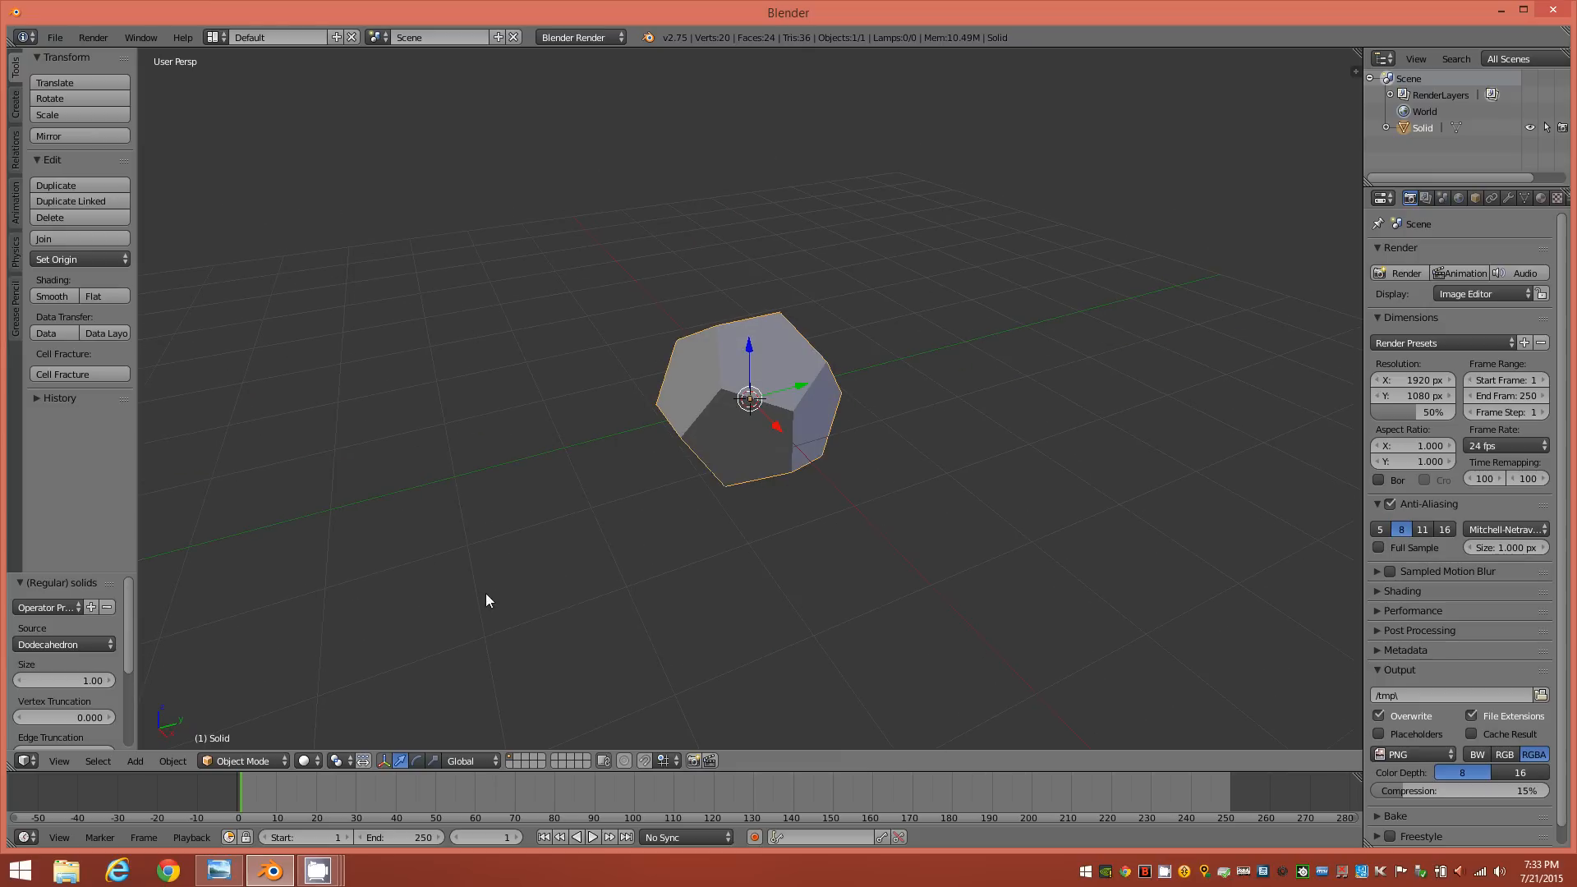
Set the dodecahedron's vertex truncation to 1.1 and its edge truncation to 0.6
drag(126, 653, 121, 678)
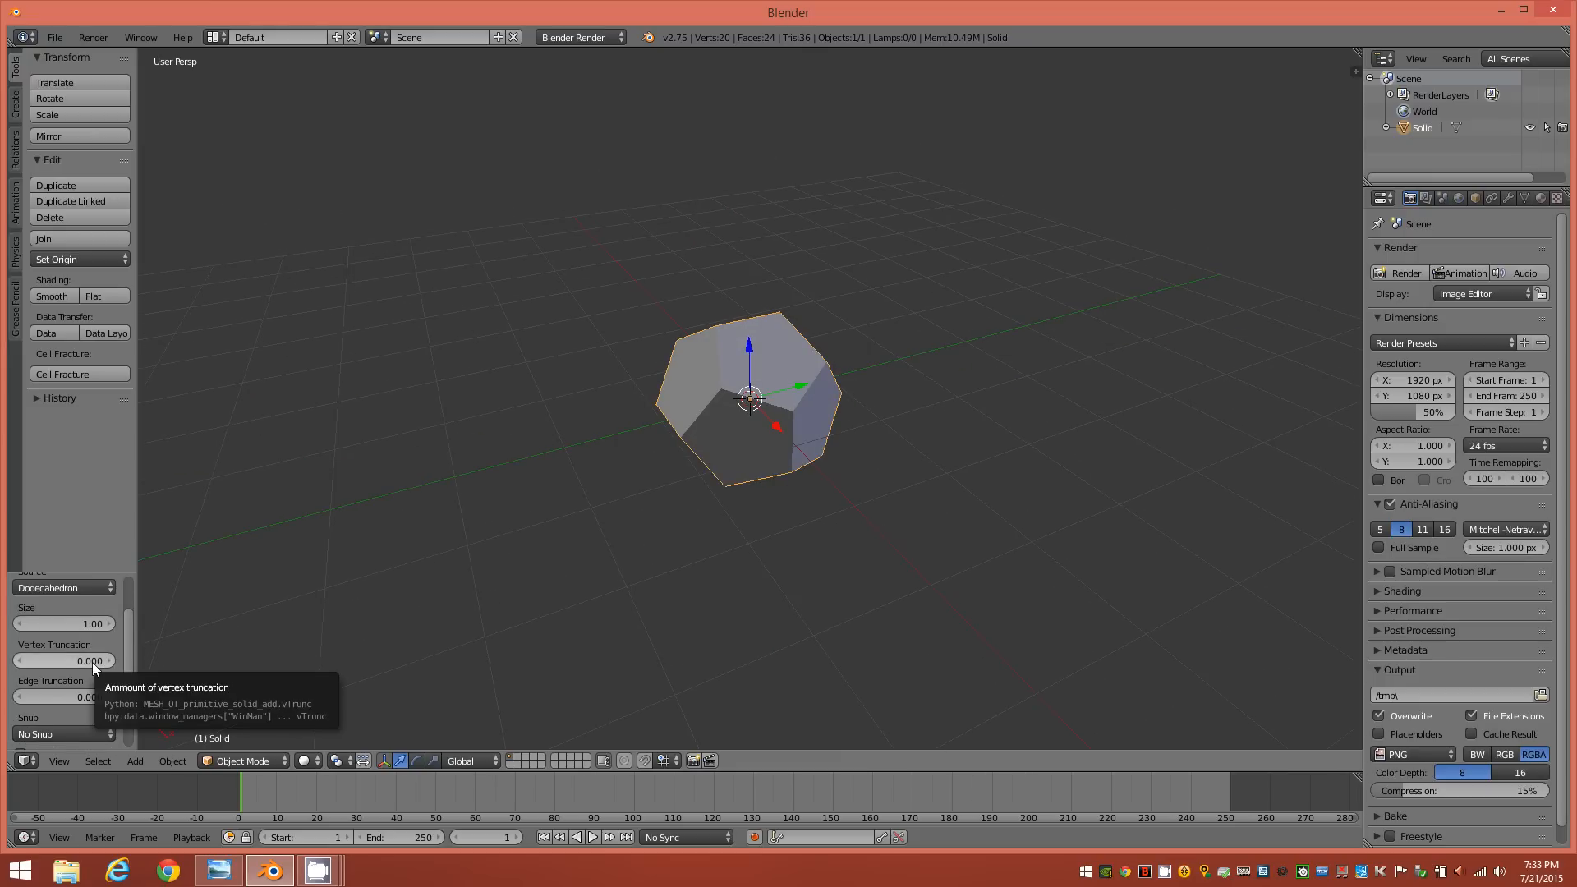
click(92, 662)
text(1.1)
key(Return)
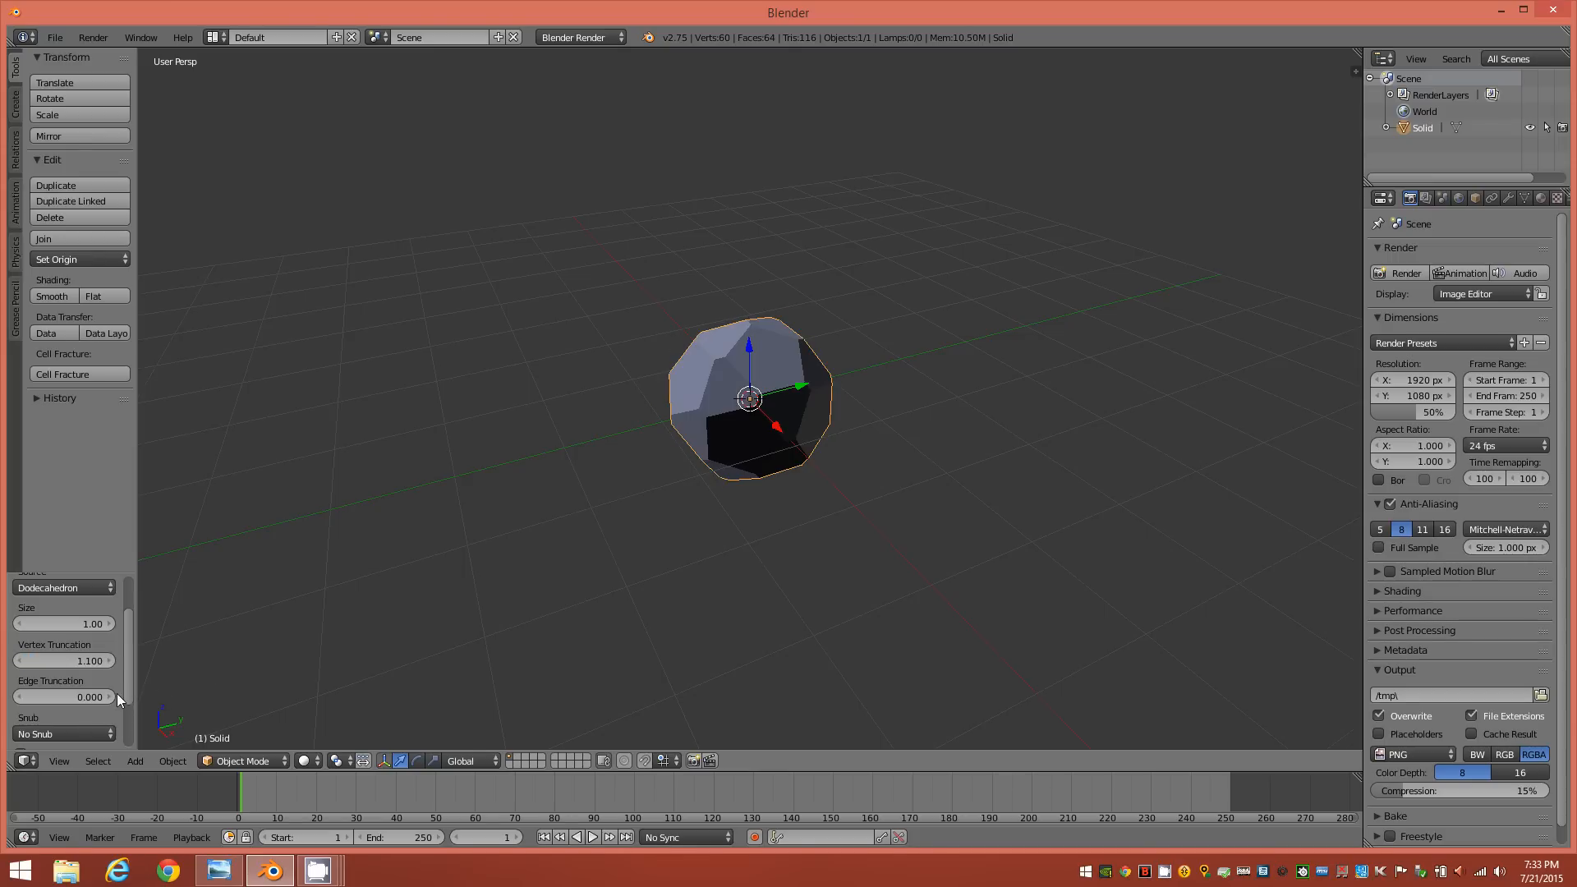
click(95, 697)
text(0.6)
key(Return)
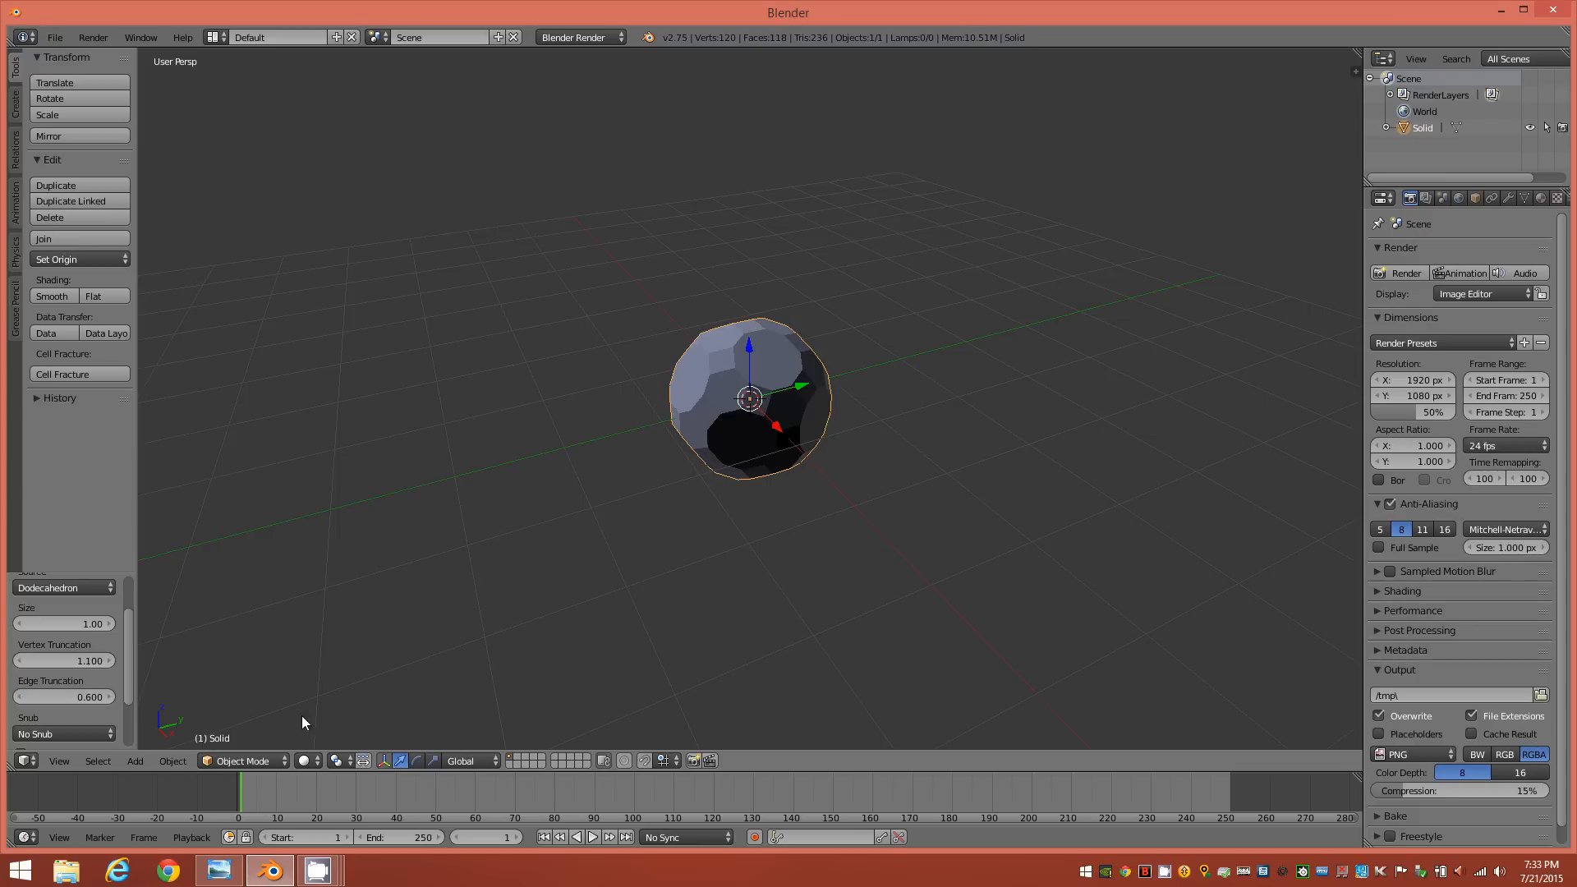
Enter Edit Mode and remove the extra edges within the solid's flat faces using Limited Dissolve
scroll(751, 448, up, 3)
middle_drag(795, 421, 746, 418)
scroll(745, 420, up, 3)
mouse_move(893, 412)
middle_down()
mouse_move(825, 432)
mouse_move(889, 429)
middle_up()
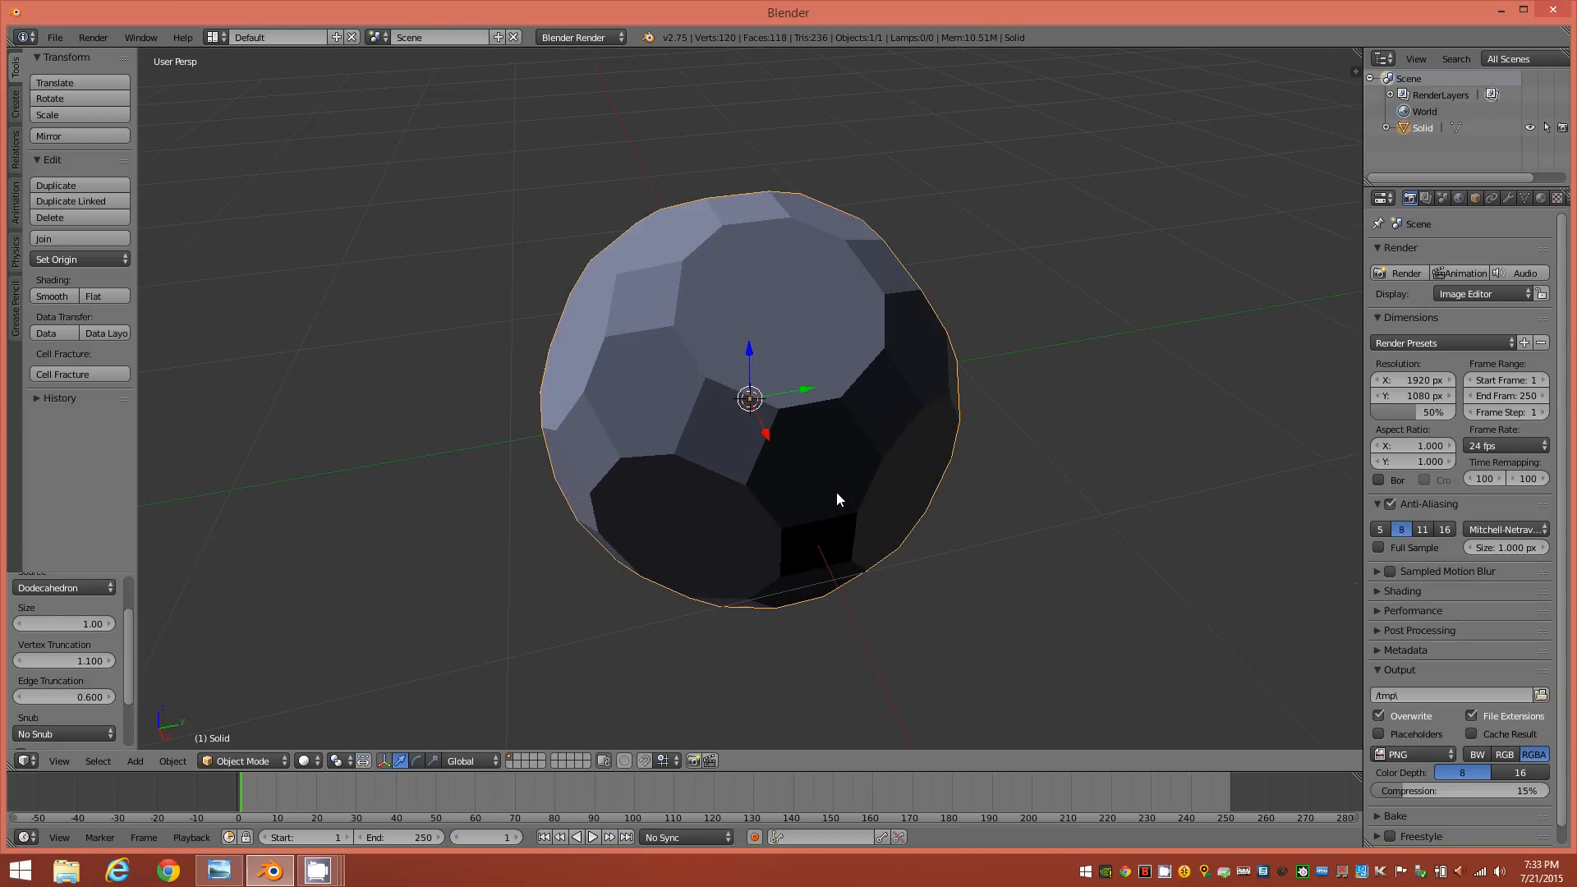
key(Tab)
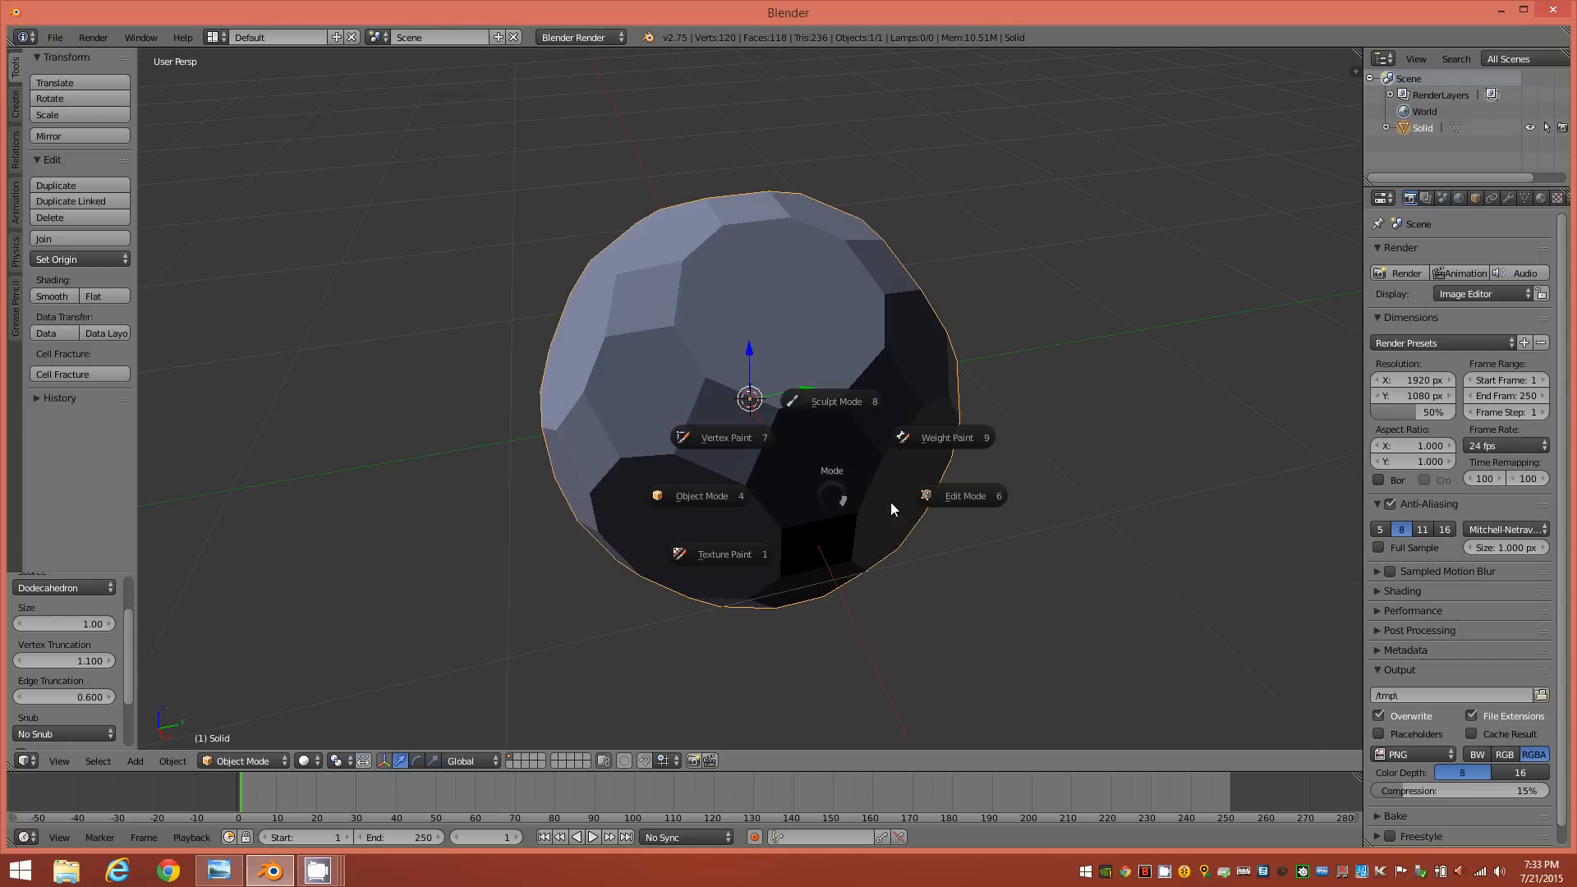
click(952, 496)
mouse_move(767, 521)
middle_down()
mouse_move(757, 552)
mouse_move(746, 521)
mouse_move(763, 519)
middle_up()
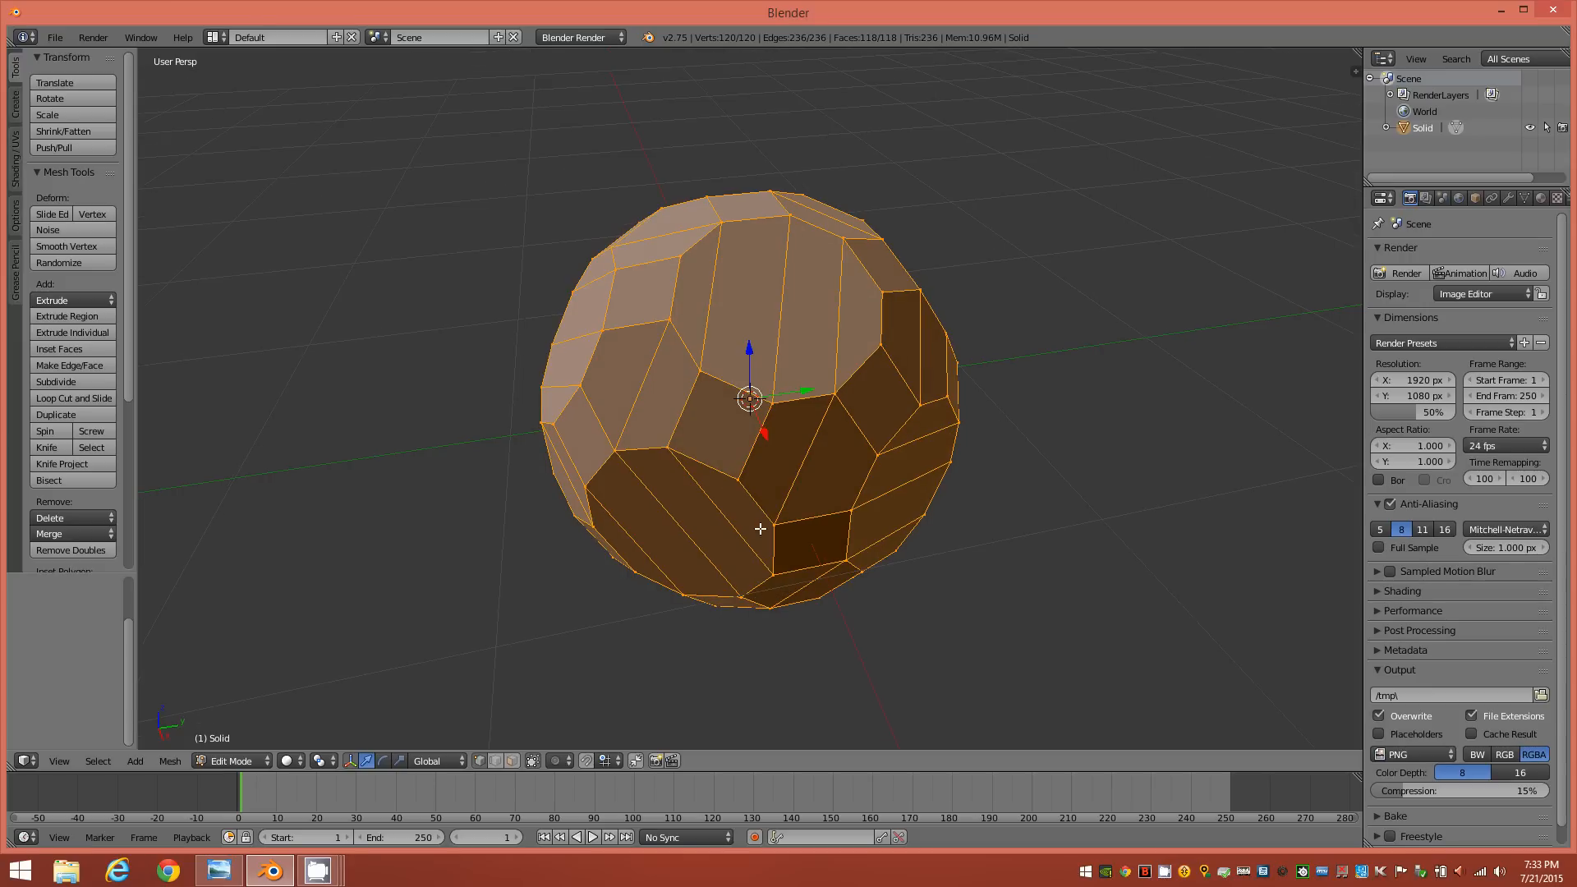
key(x)
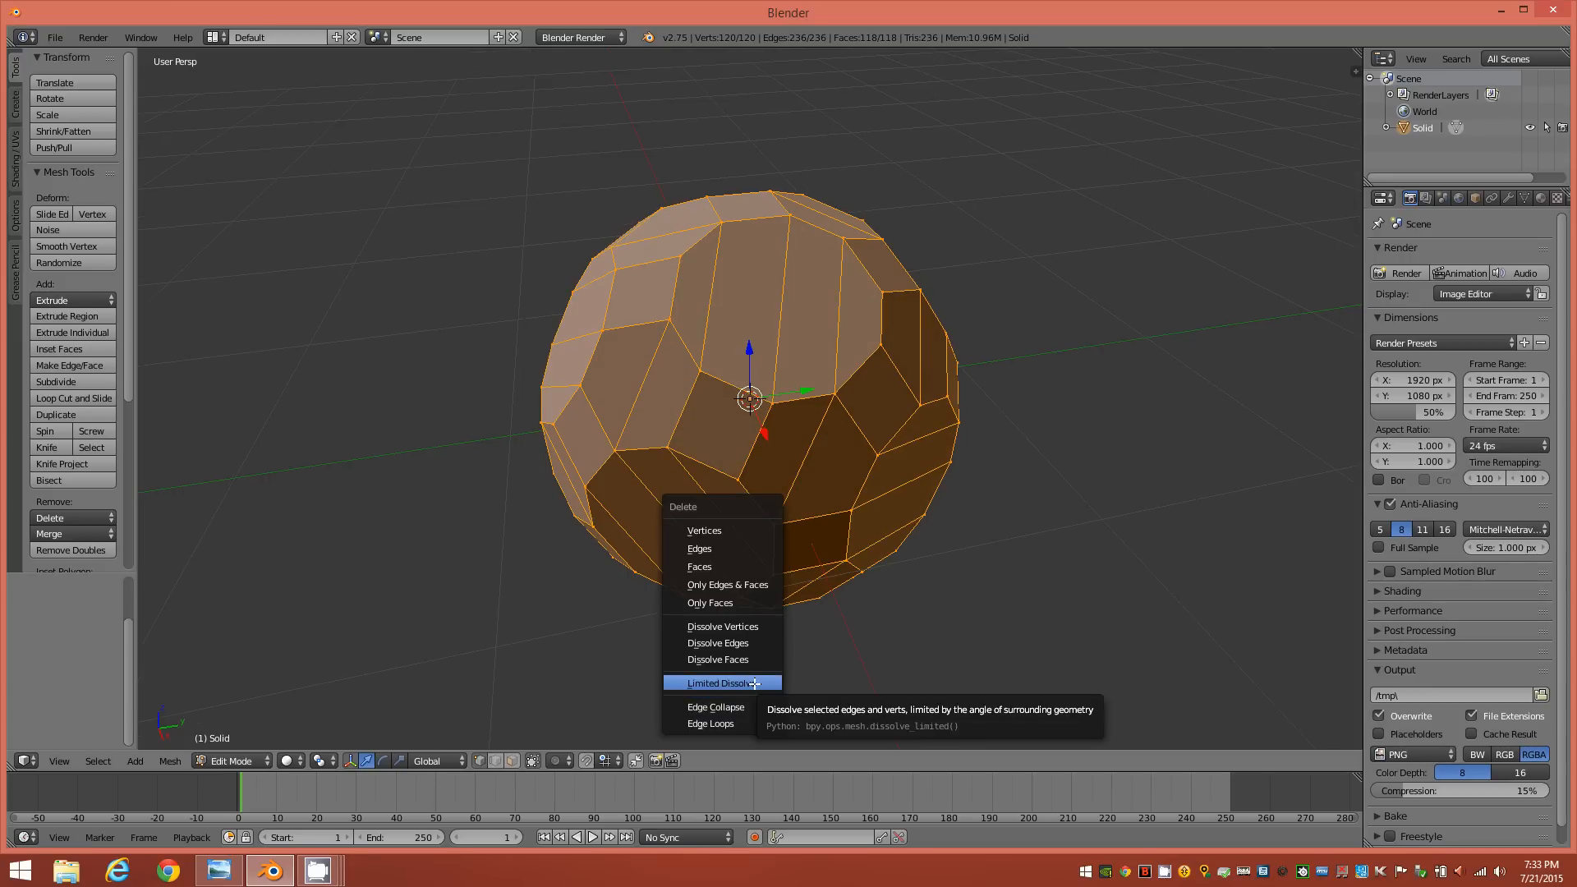
click(754, 684)
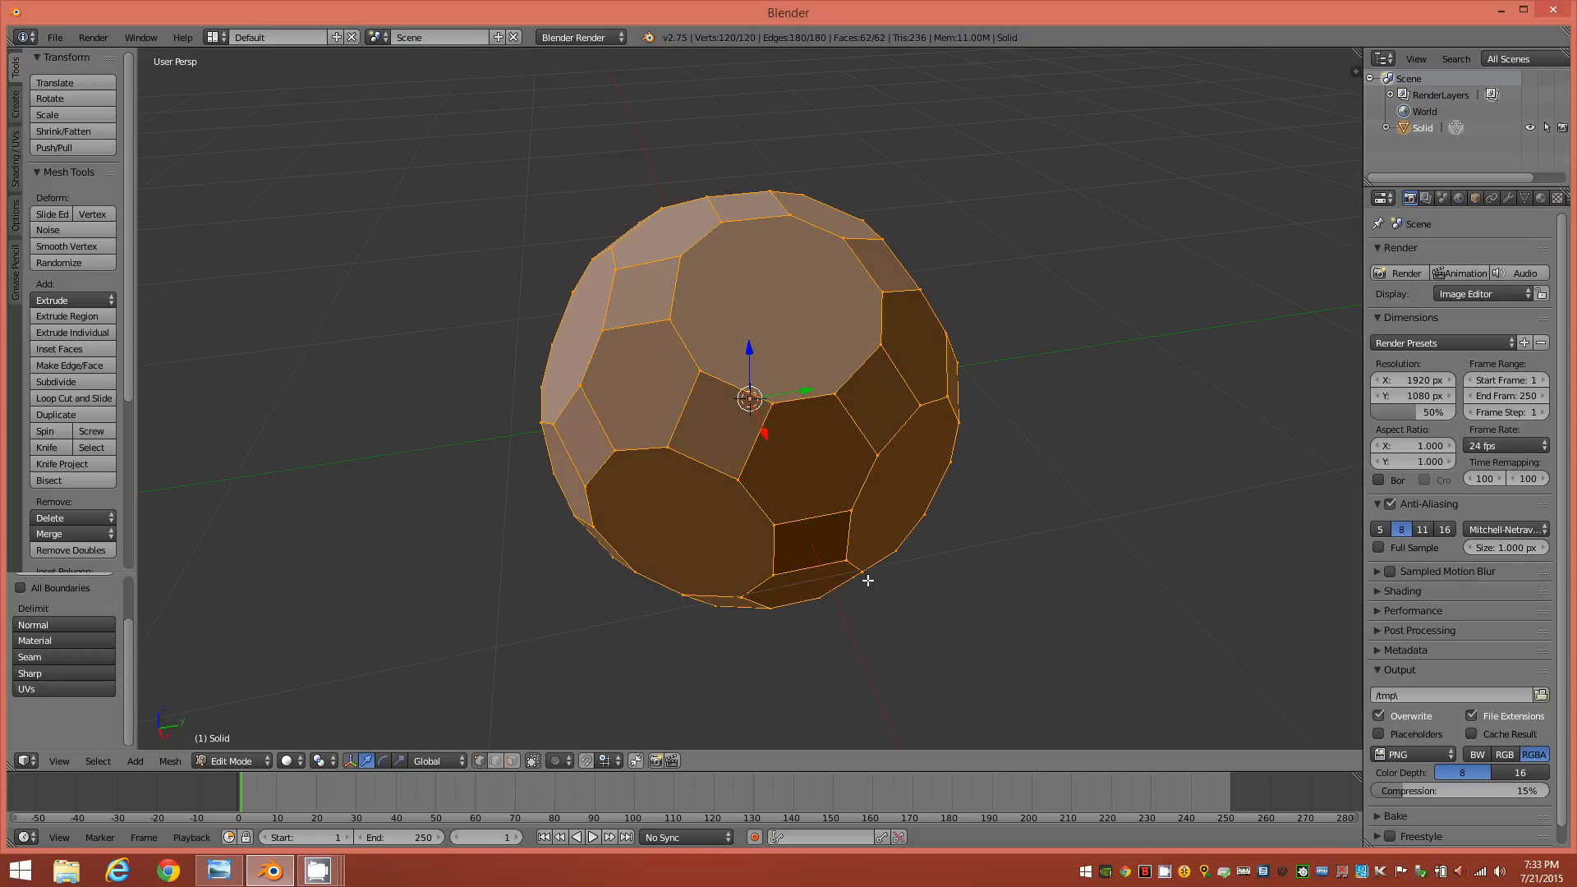
Recalculate the normals of the whole solid to correct the dark shading
middle_drag(667, 449, 845, 471)
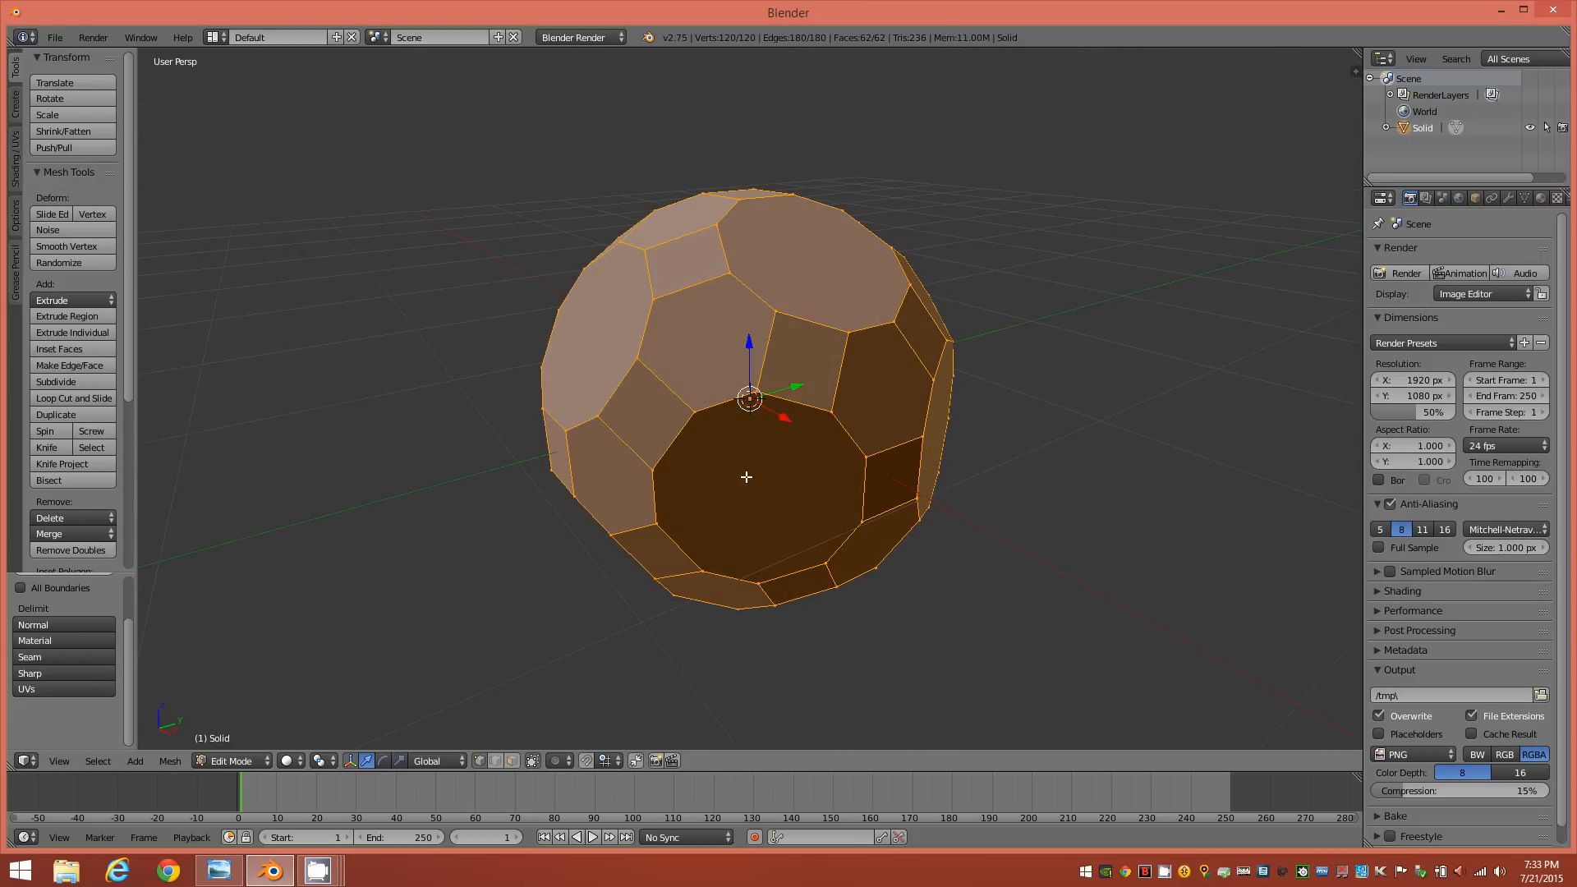
mouse_move(891, 412)
middle_down()
mouse_move(820, 453)
mouse_move(810, 493)
mouse_move(739, 493)
mouse_move(870, 496)
mouse_move(889, 430)
mouse_move(841, 416)
mouse_move(841, 352)
mouse_move(861, 418)
middle_up()
middle_drag(850, 499, 849, 420)
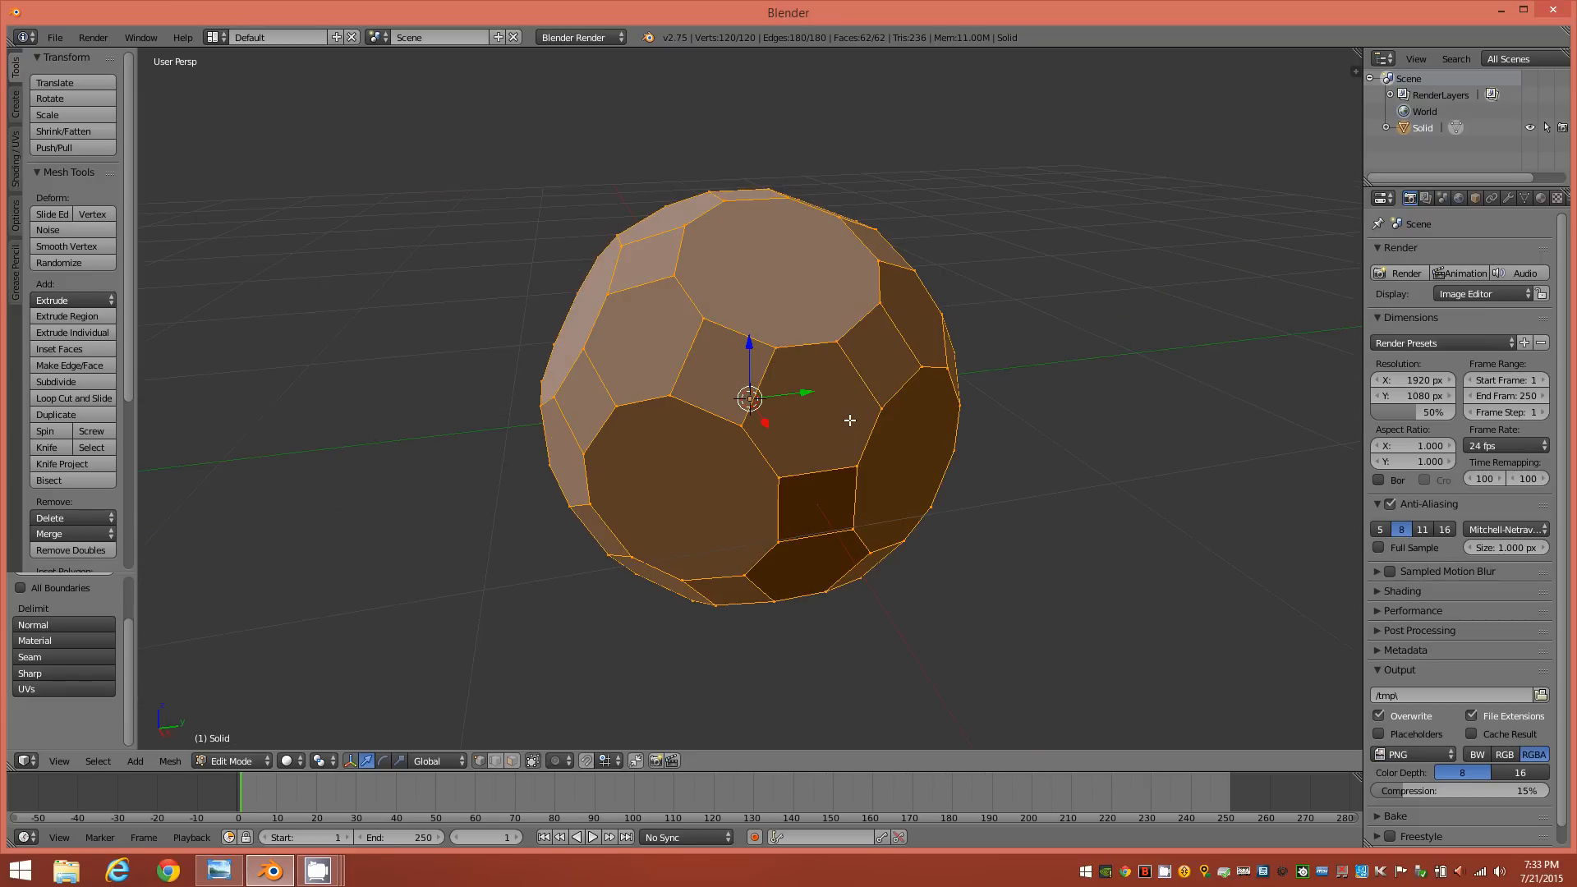
middle_drag(878, 363, 867, 394)
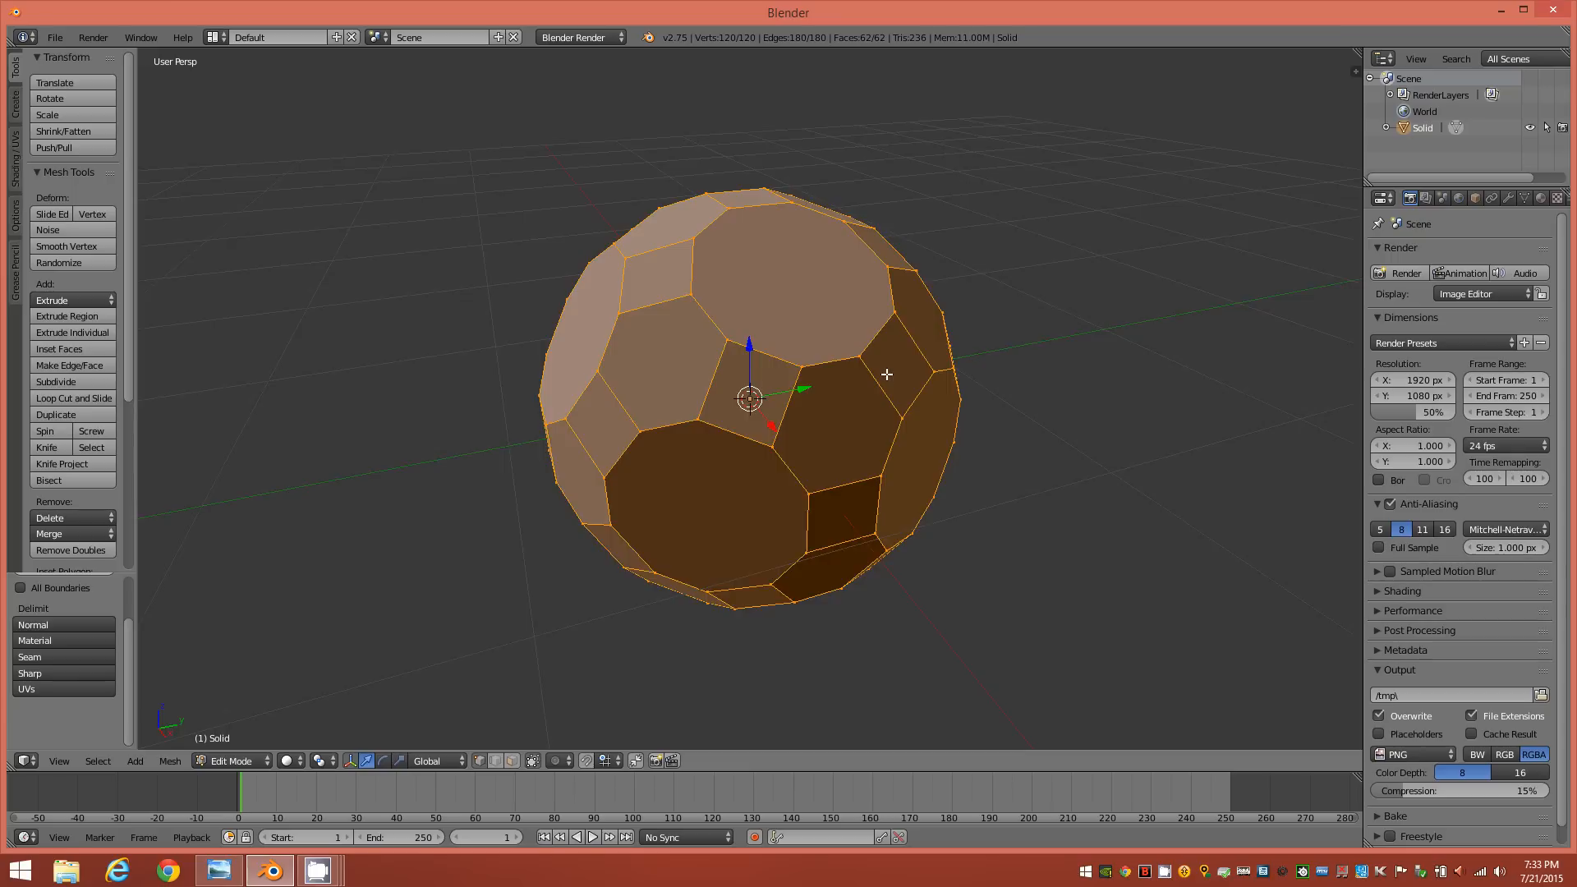
middle_drag(865, 400, 895, 363)
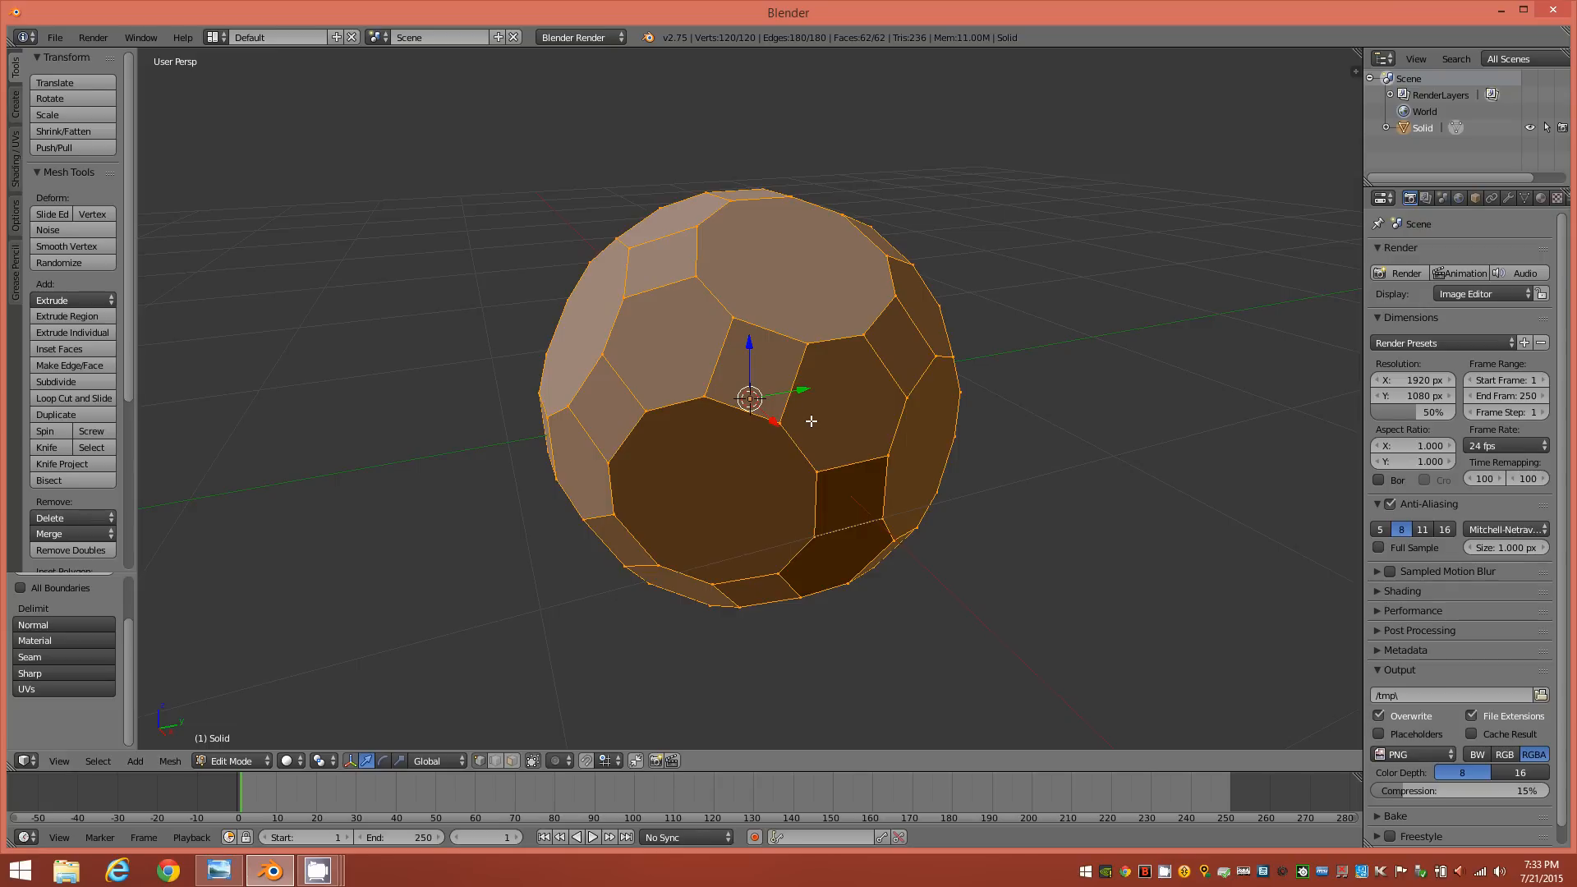
key(ctrl+n)
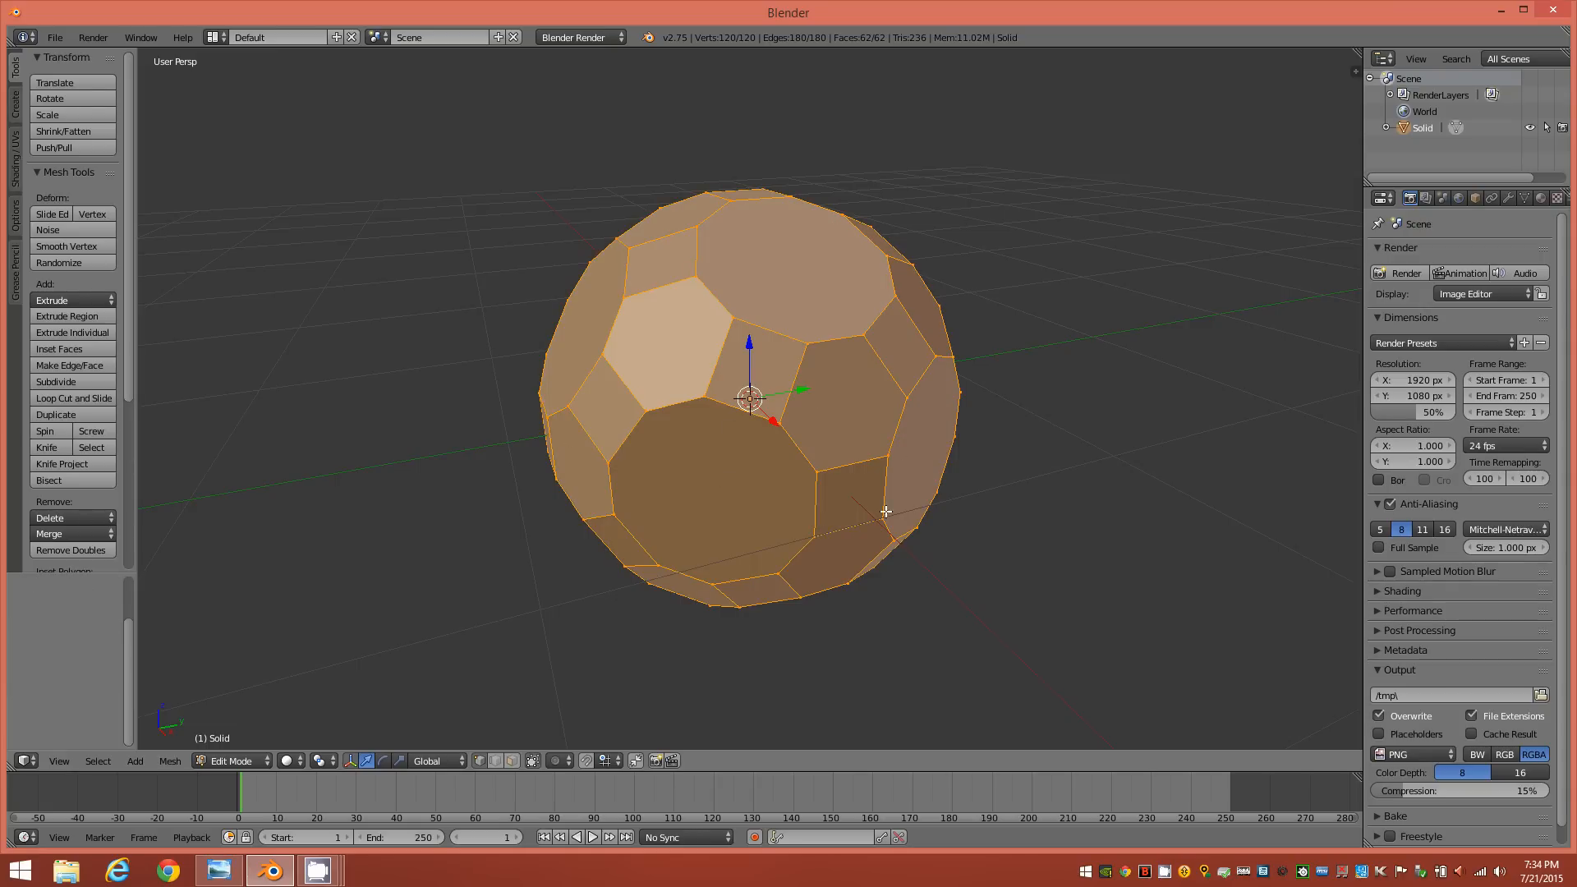
Switch to face selection and inset all faces of the solid with the Individual option enabled
middle_drag(894, 500, 790, 399)
scroll(796, 383, up, 3)
mouse_move(901, 405)
middle_down()
mouse_move(836, 414)
mouse_move(895, 460)
mouse_move(915, 415)
mouse_move(901, 415)
middle_up()
key(3)
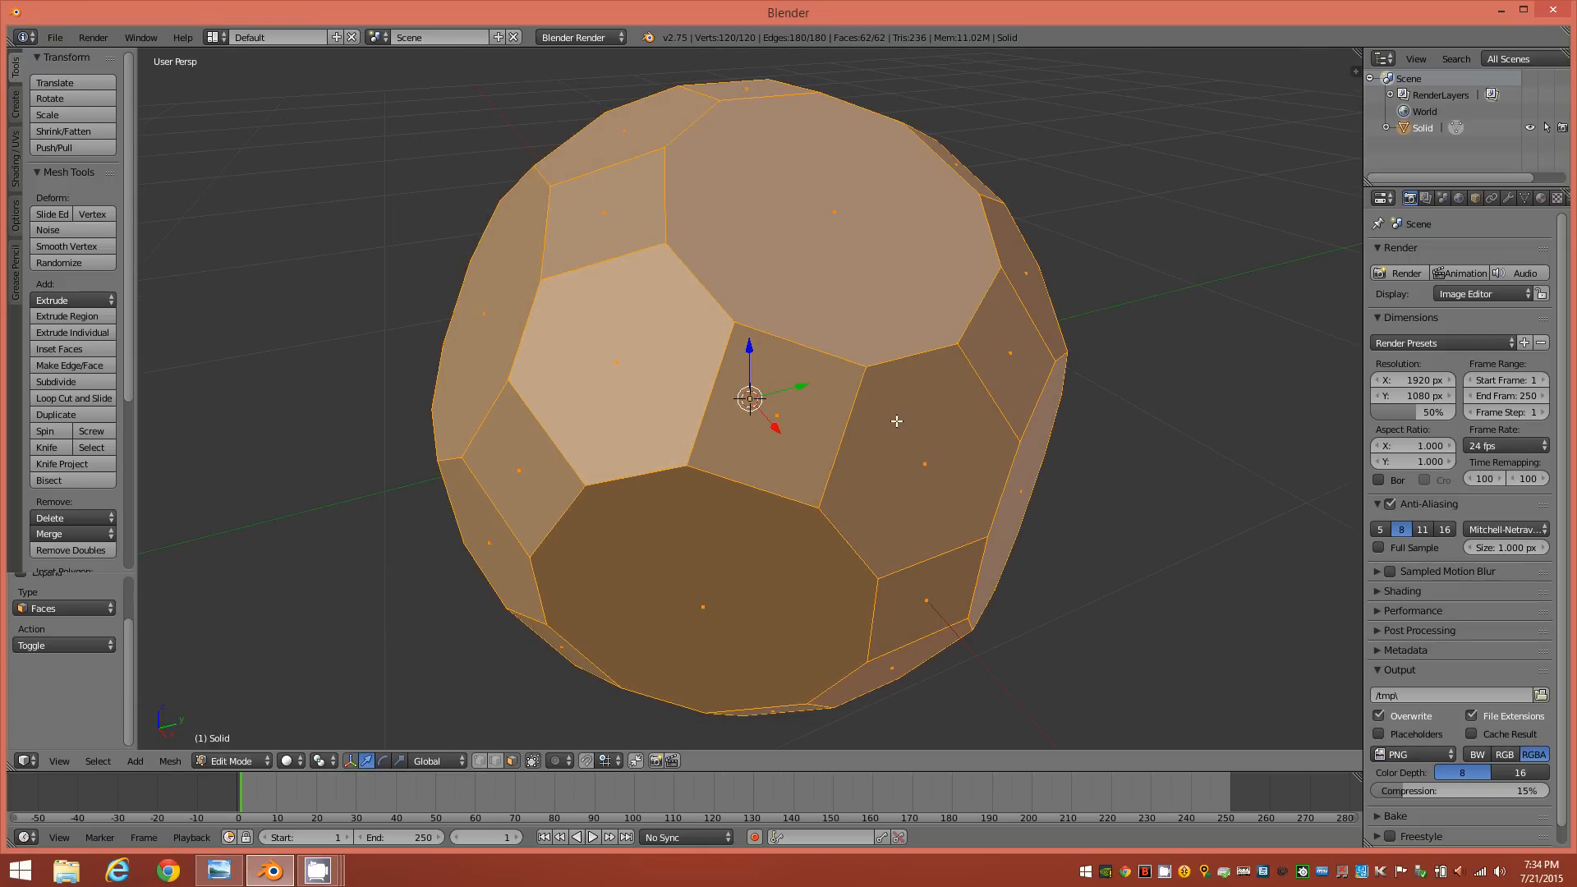
key(i)
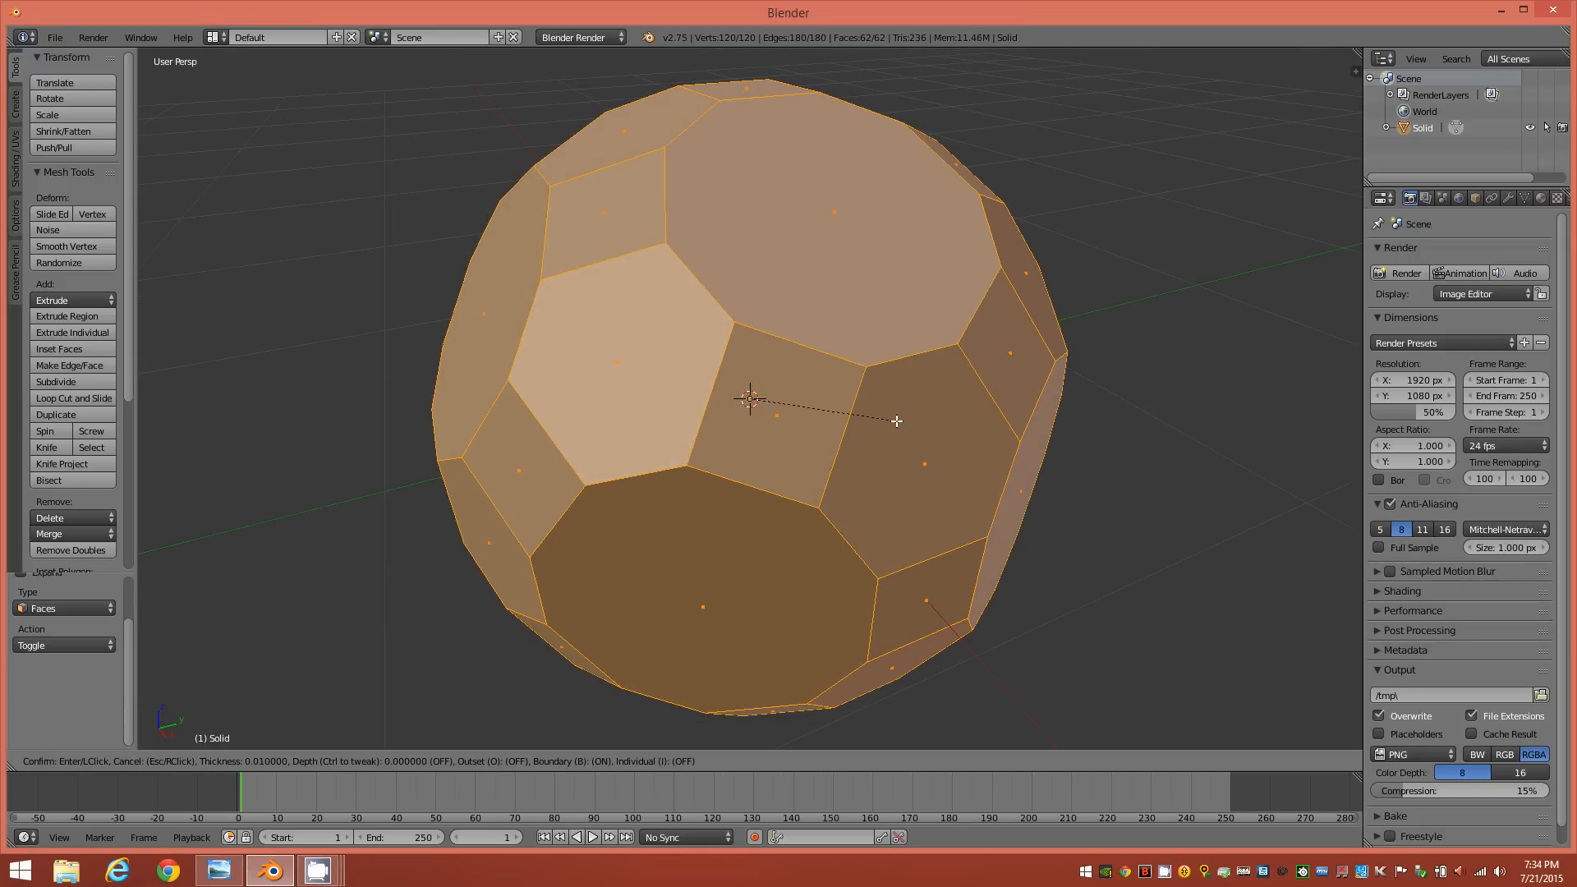
click(897, 420)
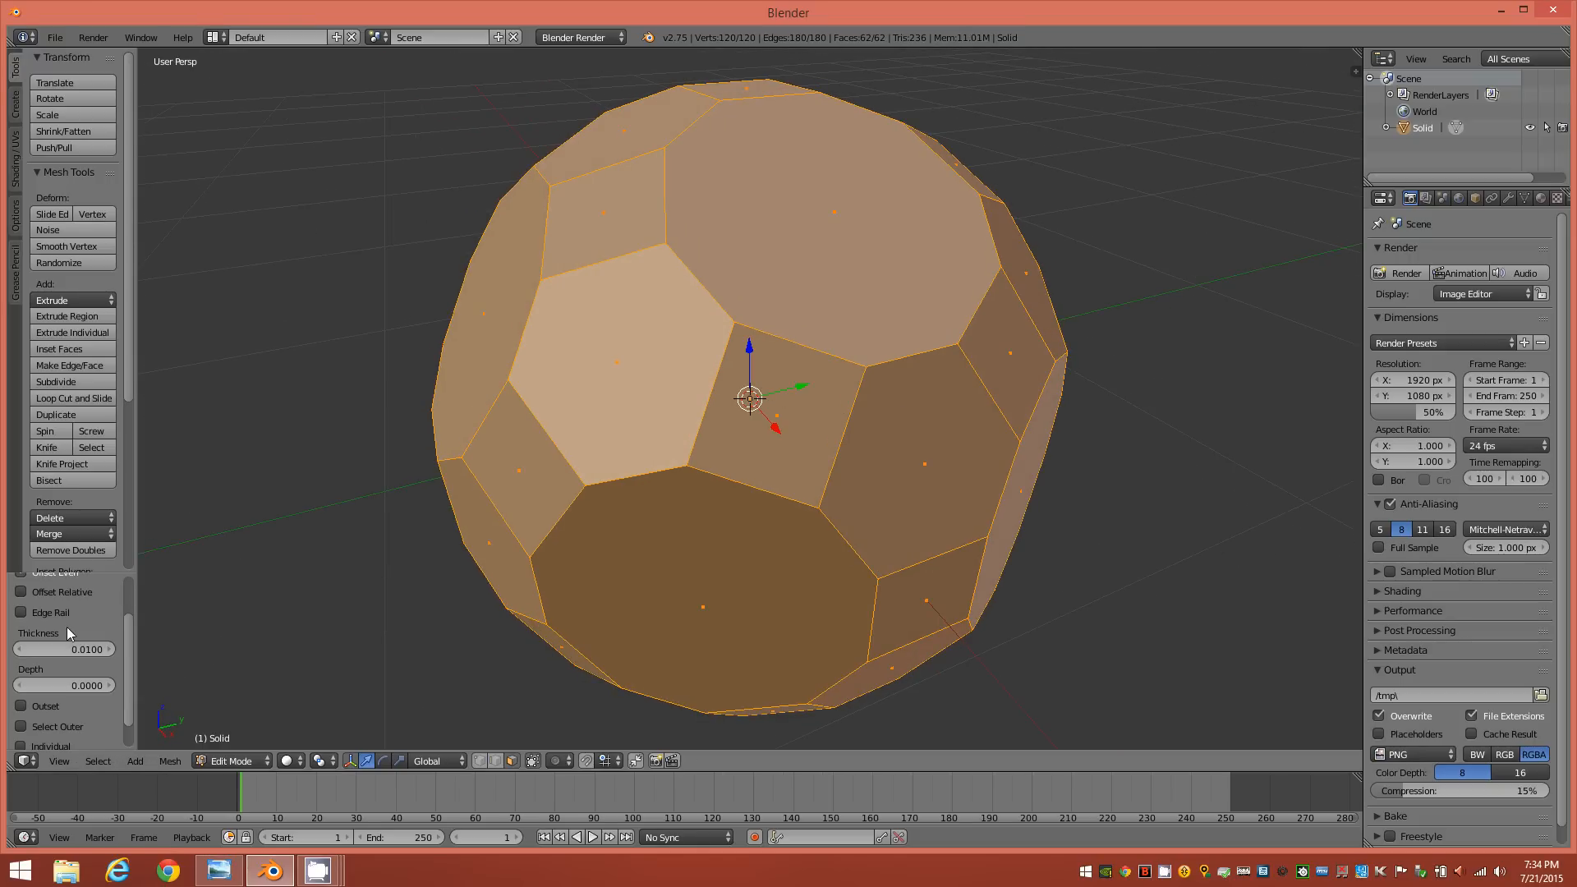
mouse_move(132, 629)
mouse_down()
mouse_move(133, 614)
mouse_move(133, 662)
mouse_move(129, 605)
mouse_up()
click(48, 718)
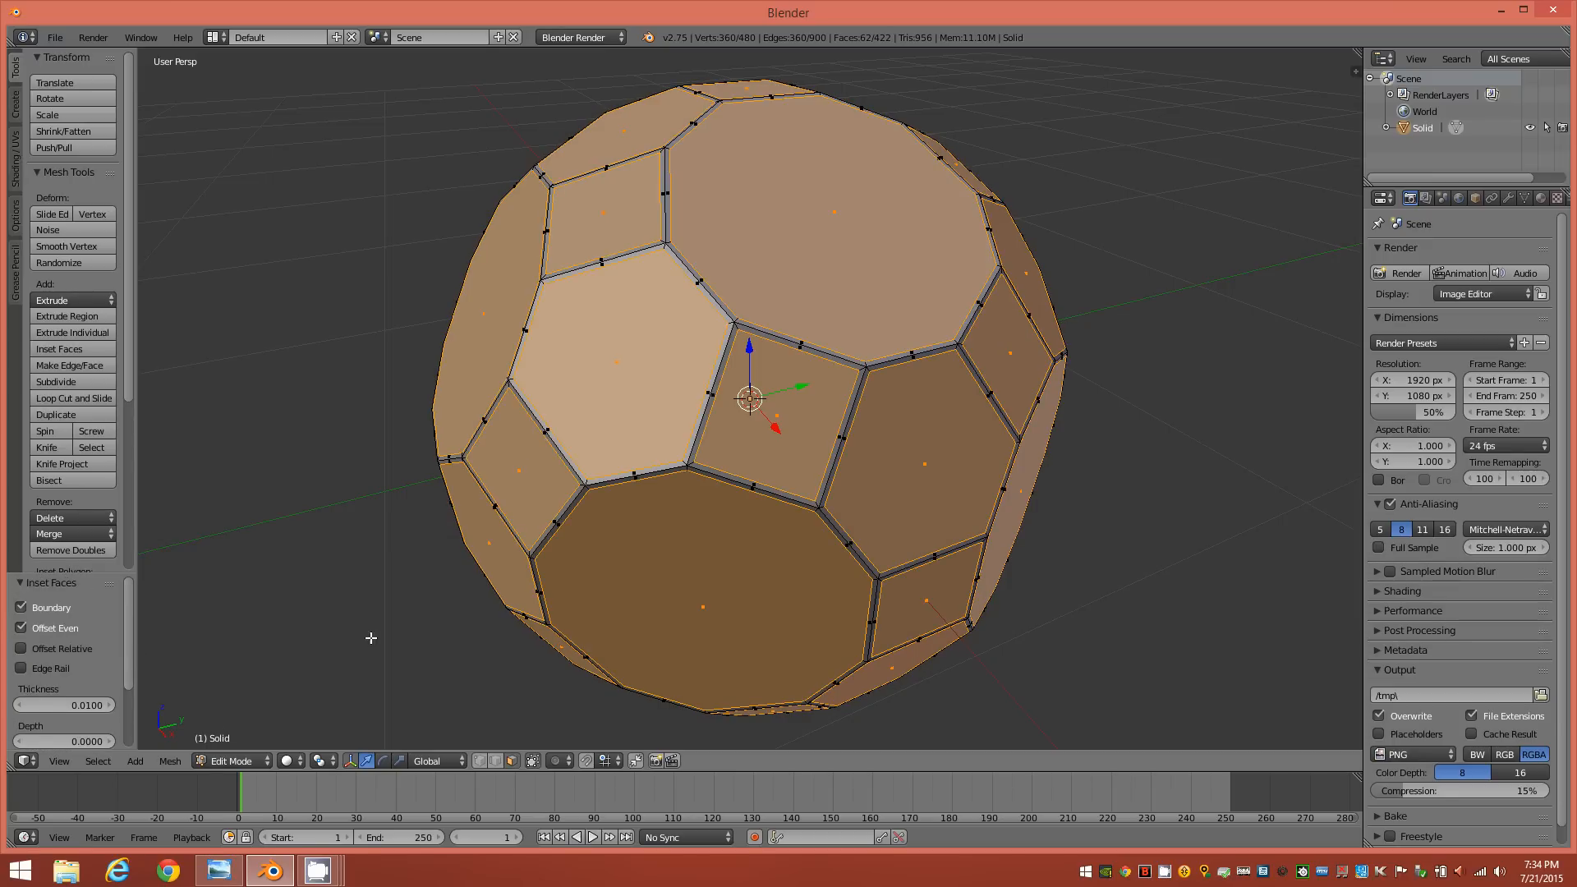
scroll(774, 604, down, 1)
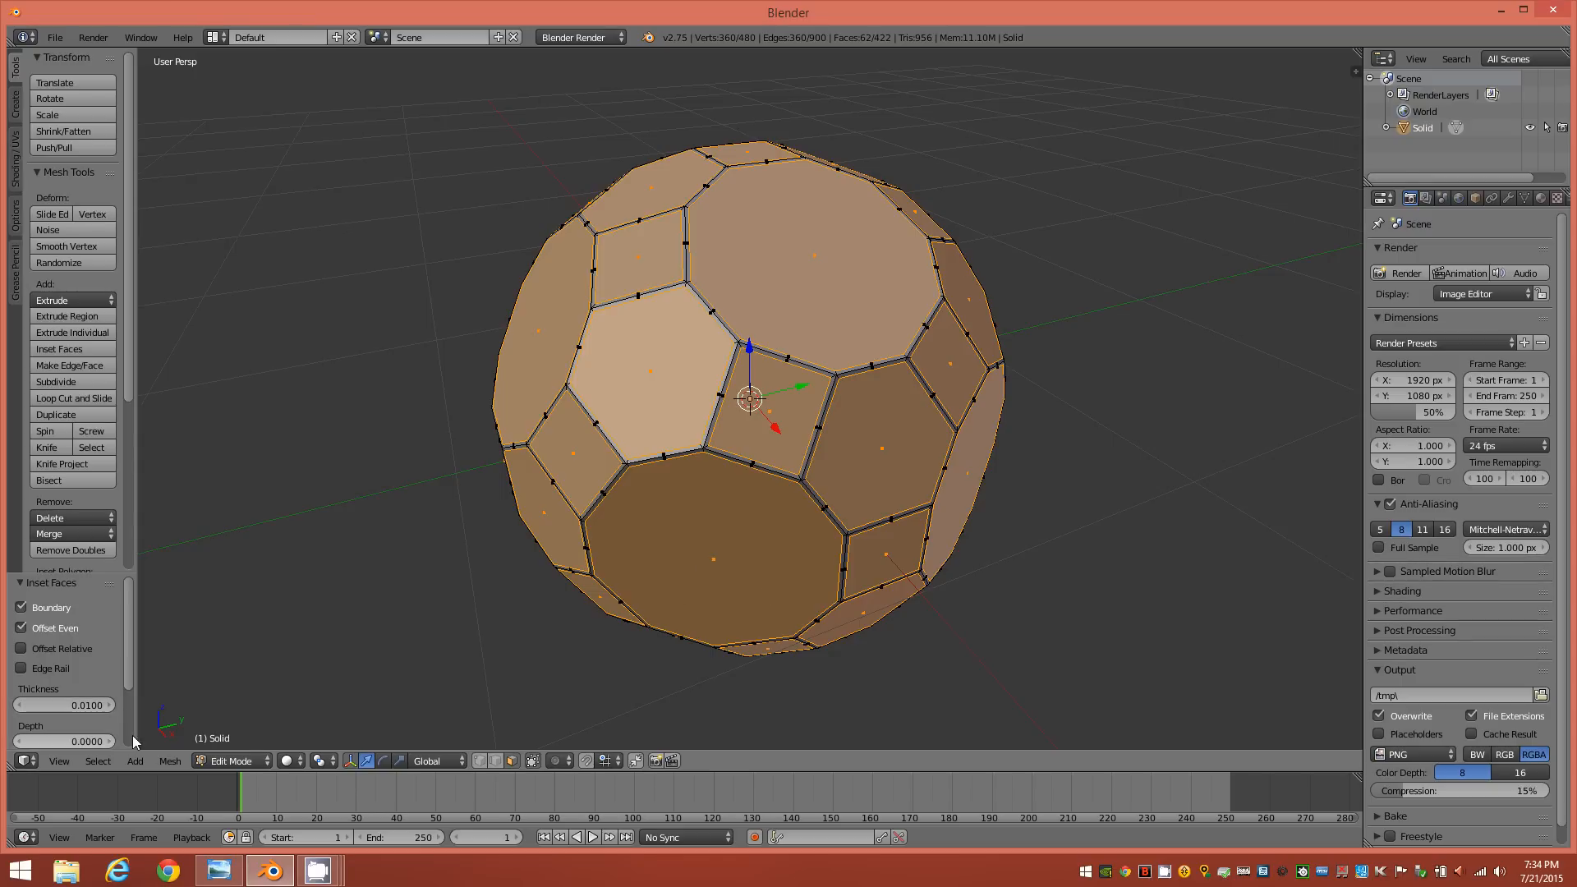
Try inset thicknesses of 0.1 and 0.06 on the solid's faces
drag(126, 672, 126, 688)
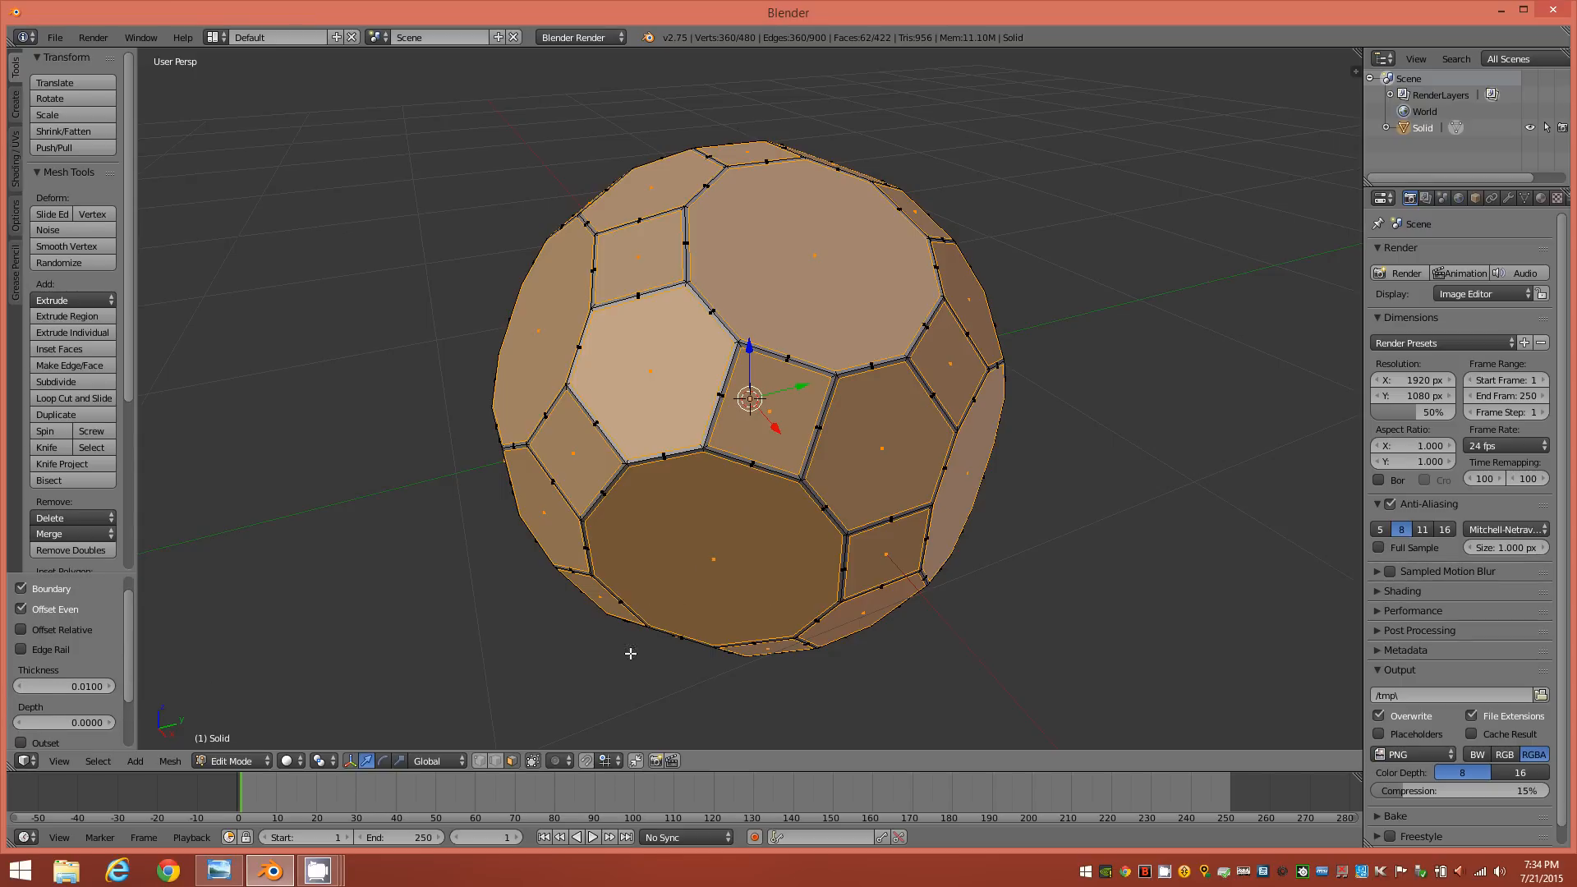
click(98, 688)
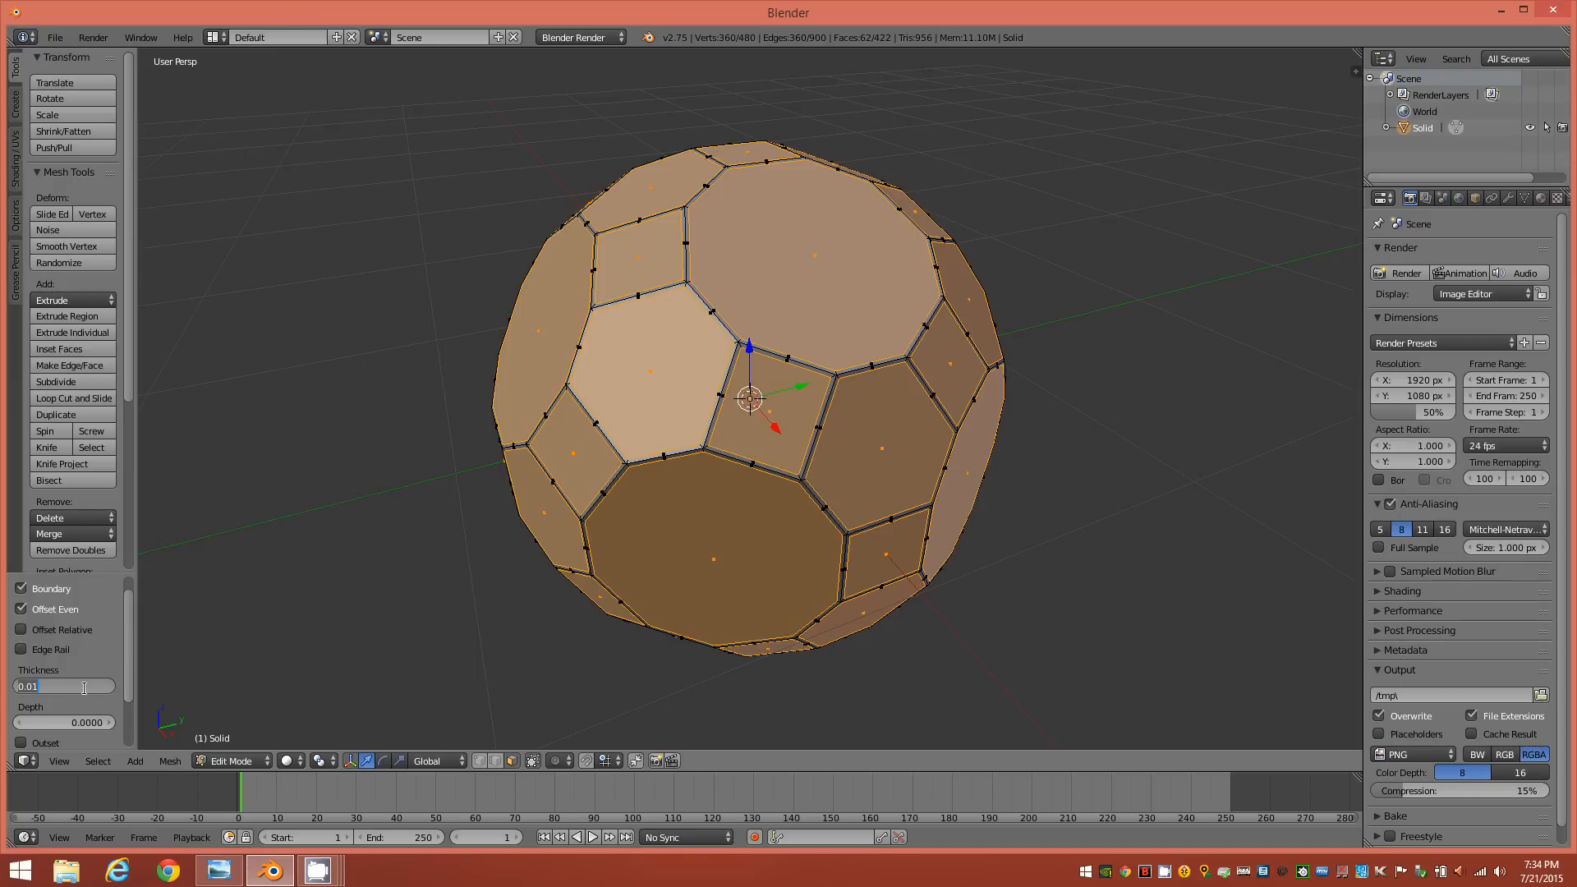
text(0)
key(Return)
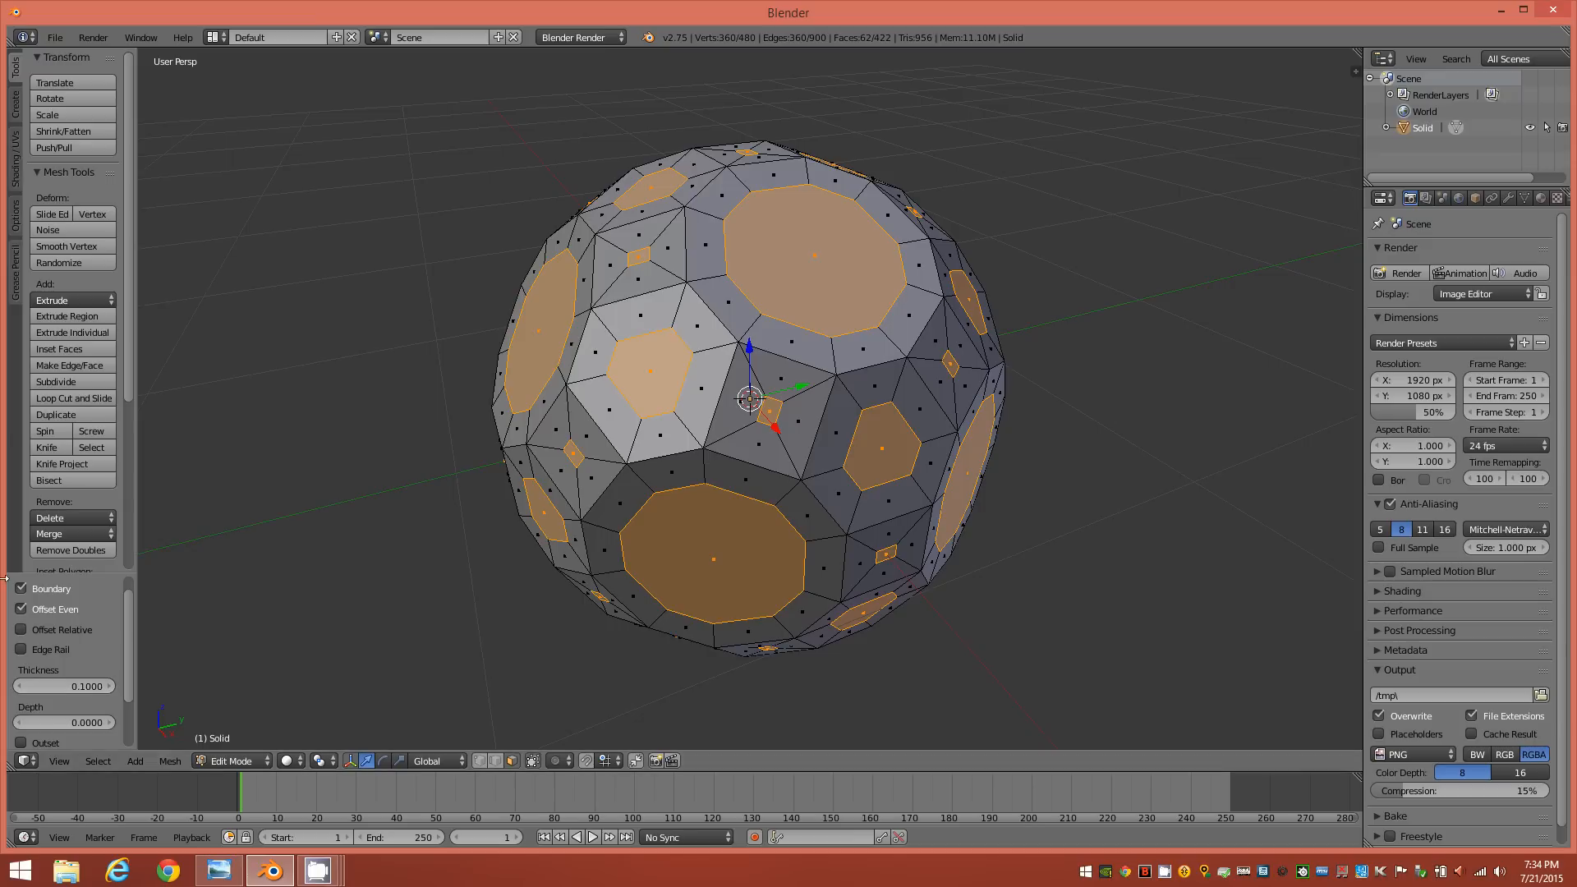
drag(72, 687, 42, 687)
click(91, 687)
text(0.06)
key(Return)
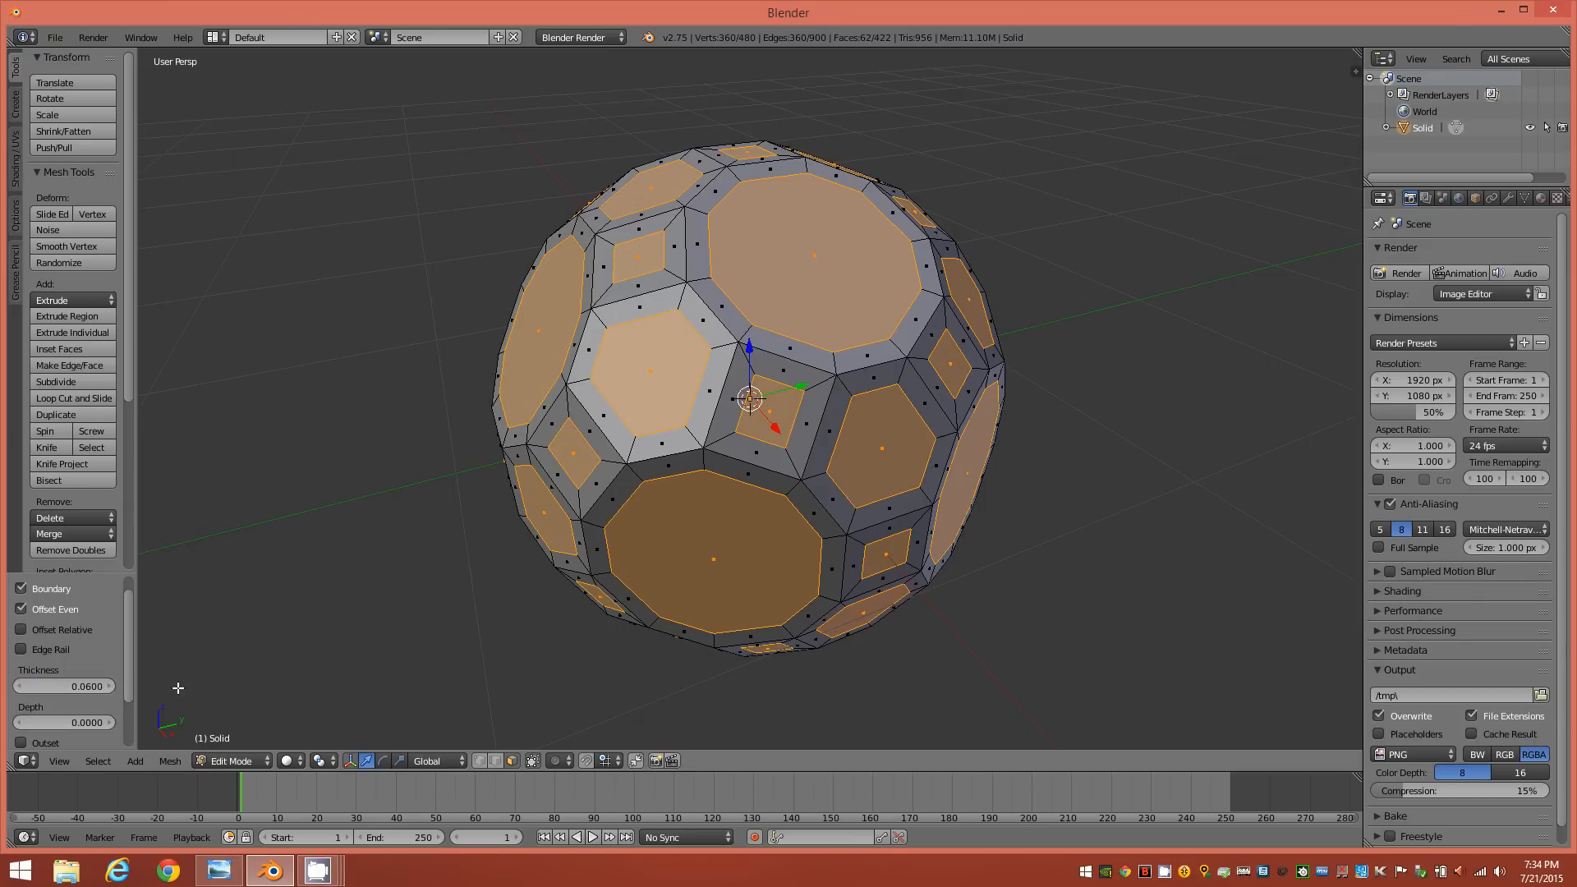
Set the inset thickness of the faces to 0.04
click(89, 690)
text(0.0)
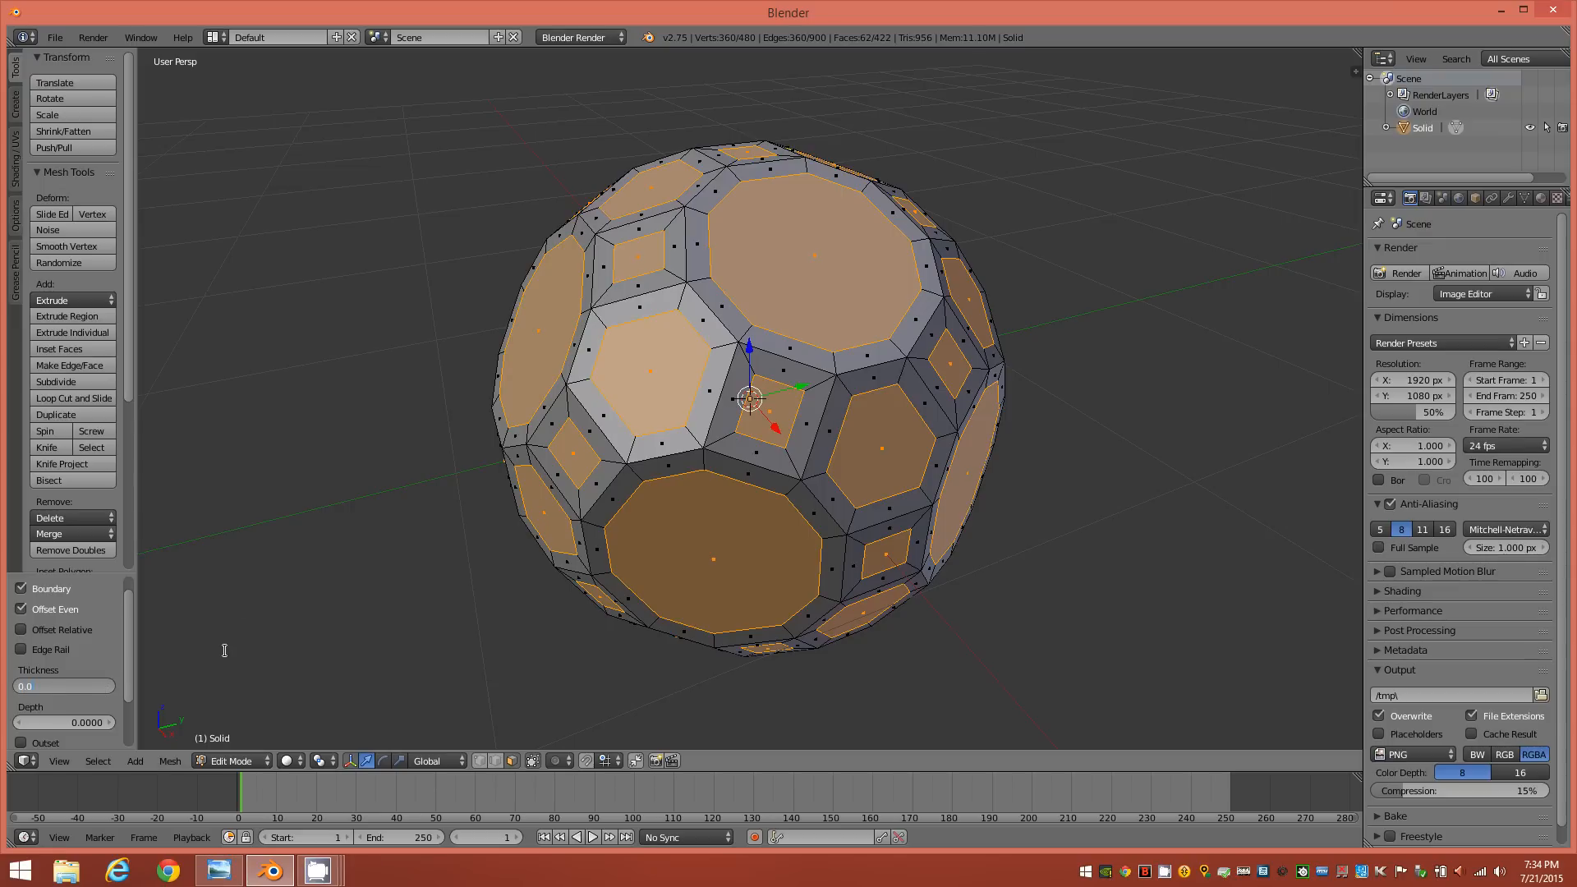
text(4)
key(Return)
middle_drag(777, 381, 853, 397)
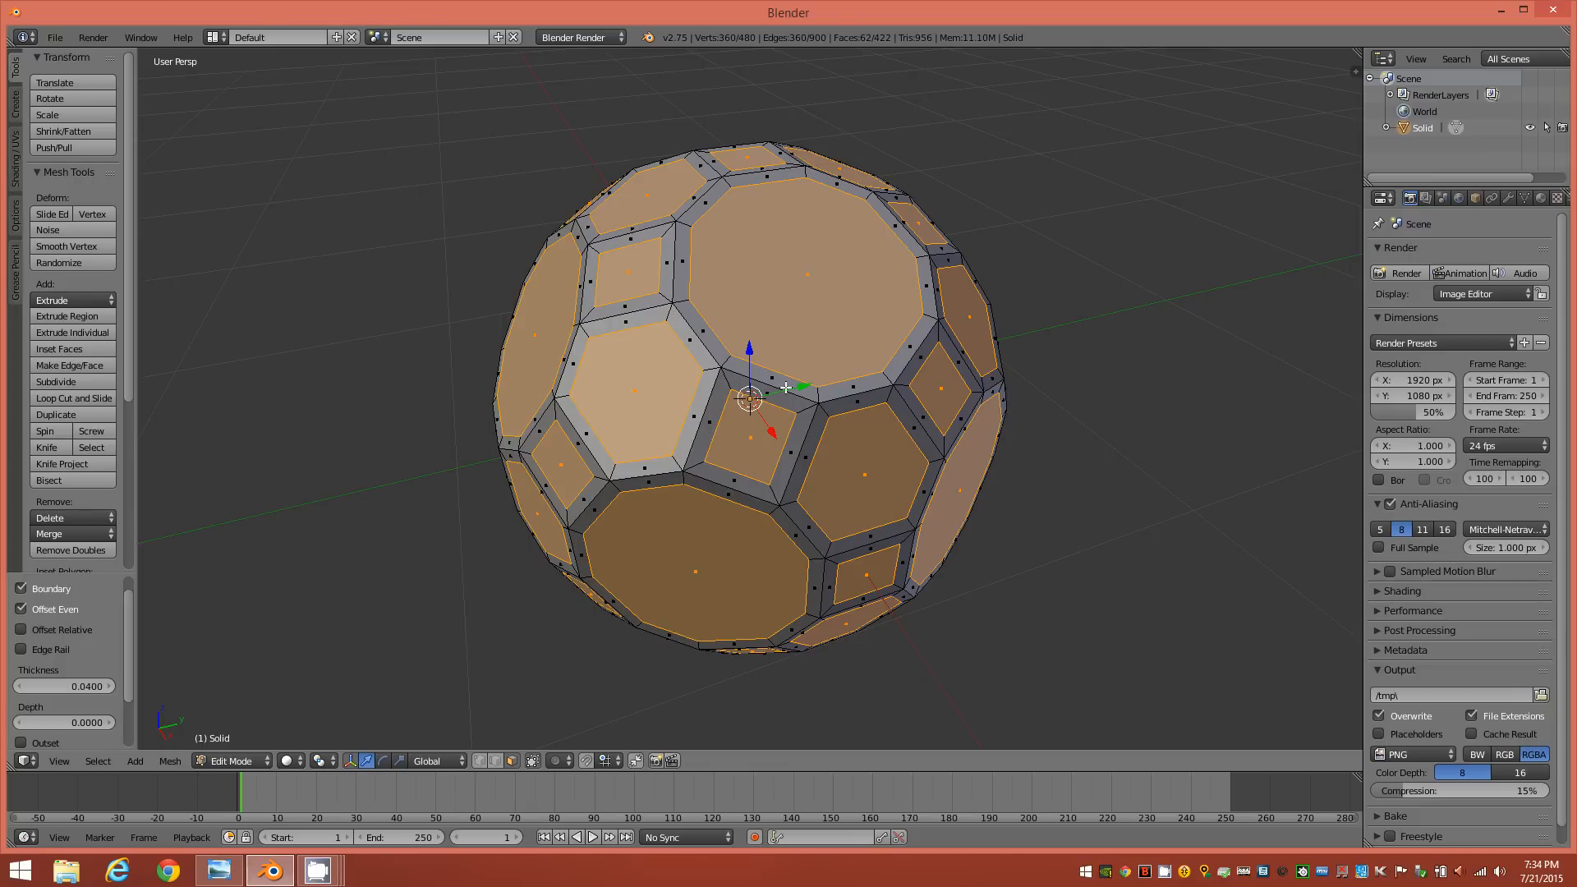
middle_drag(737, 392, 754, 364)
scroll(764, 307, up, 1)
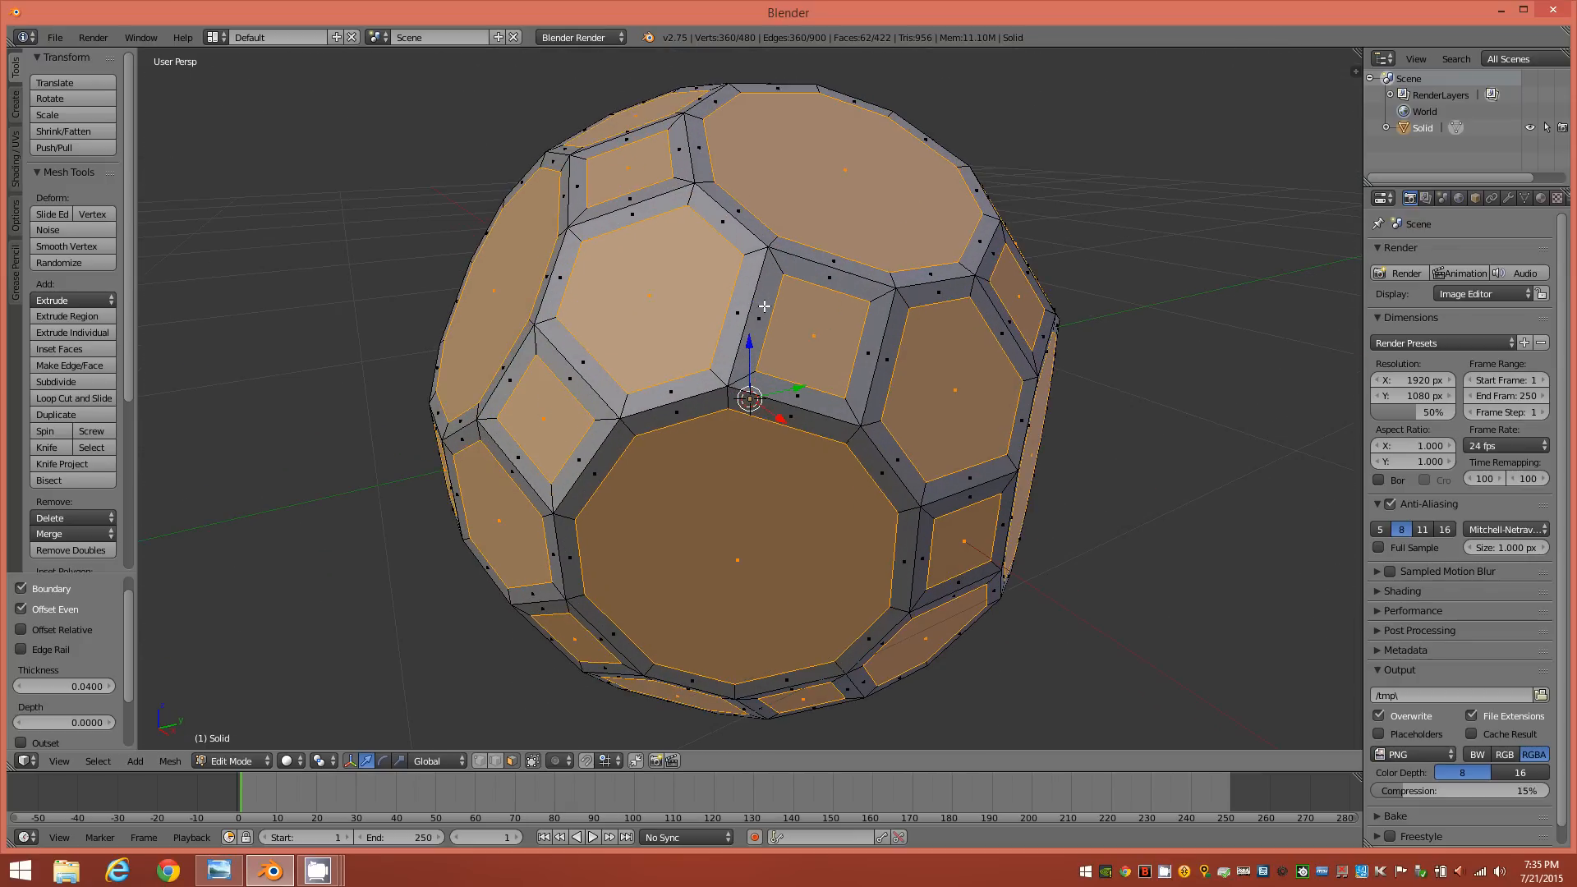
middle_drag(791, 309, 672, 331)
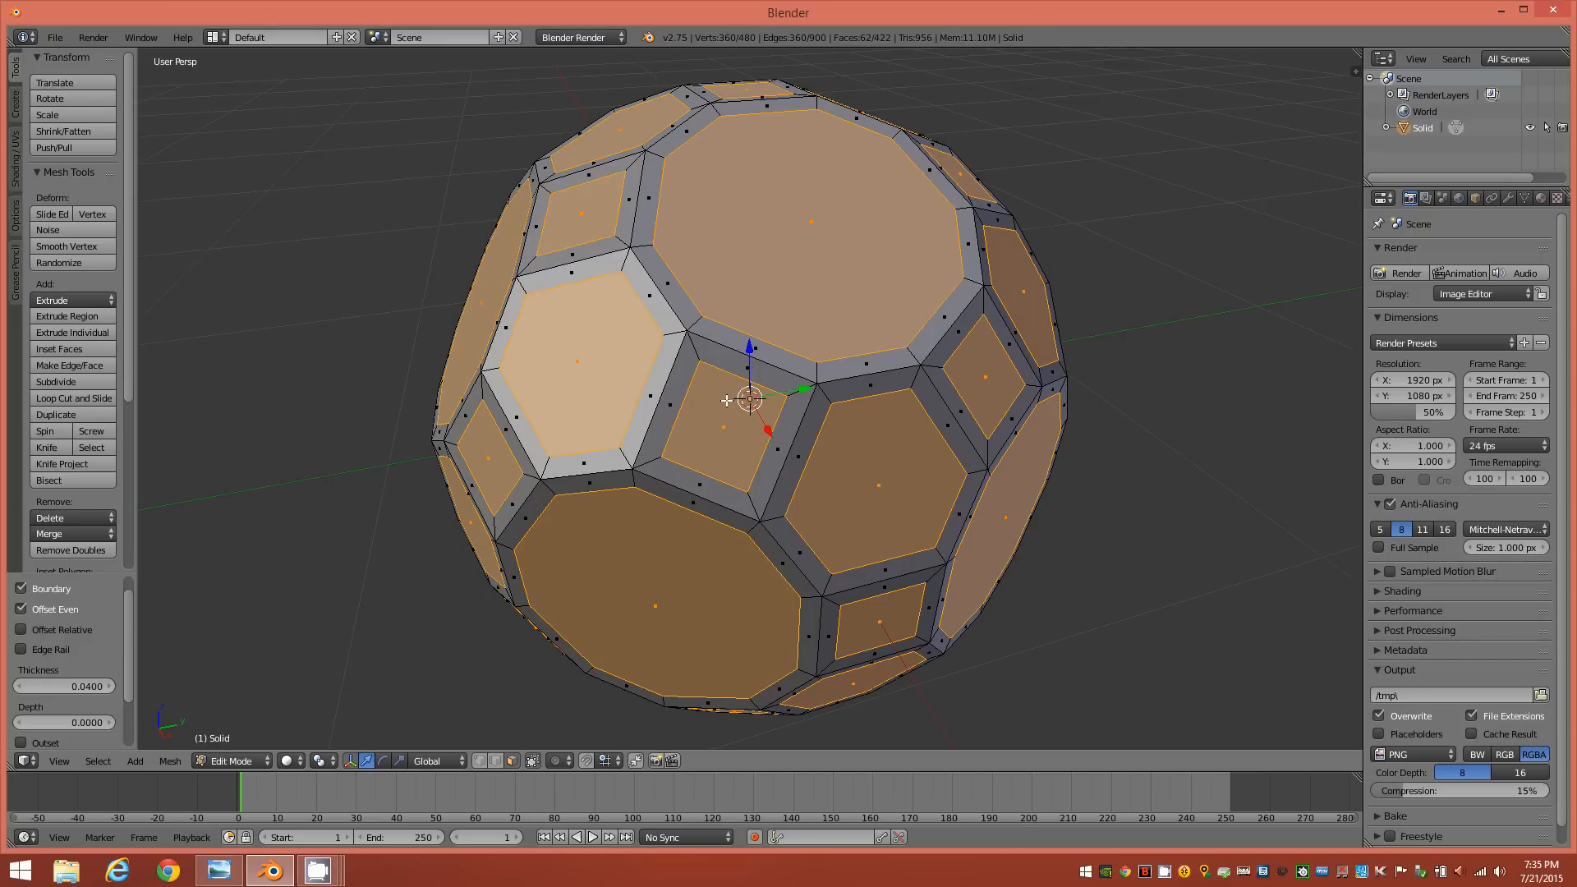
Delete the inset centre faces of the solid, leaving only the border frames, and return to Object Mode
middle_drag(710, 366, 710, 407)
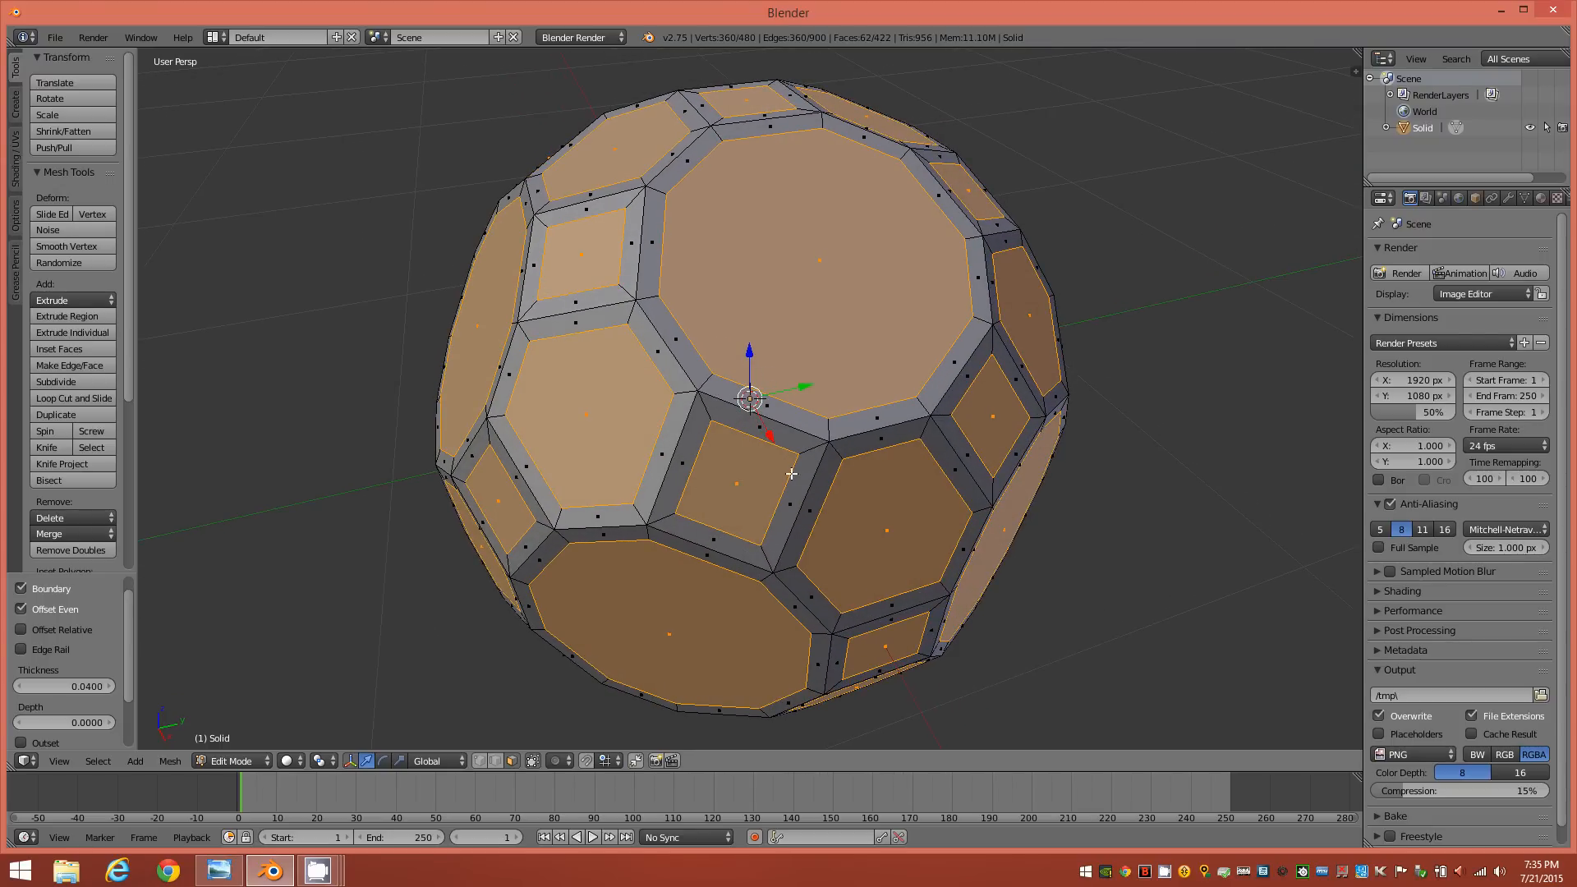
key(x)
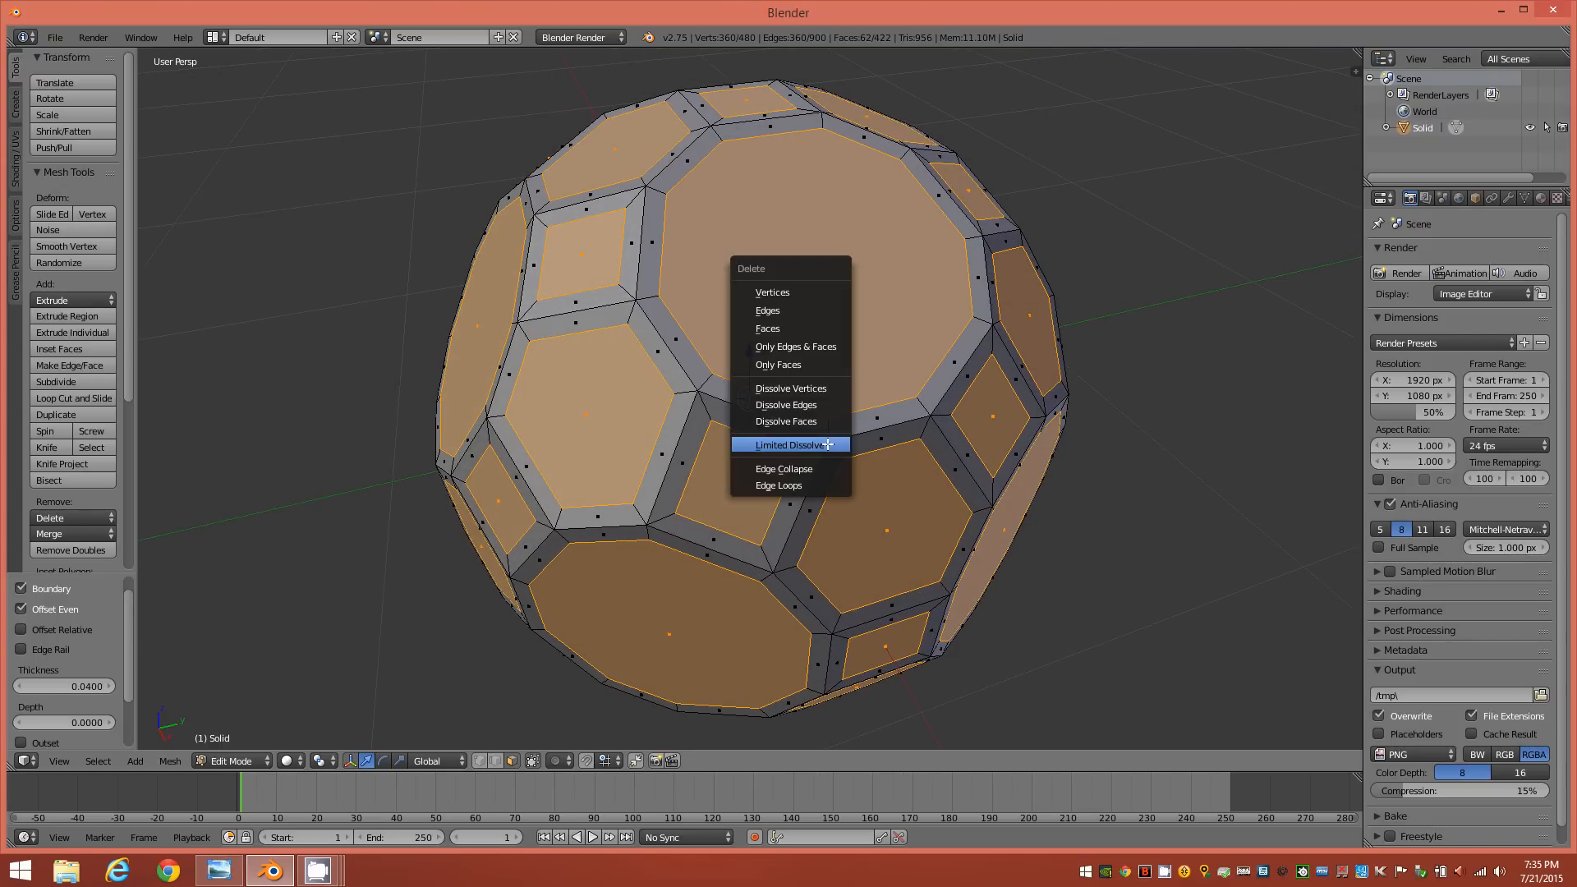
click(801, 329)
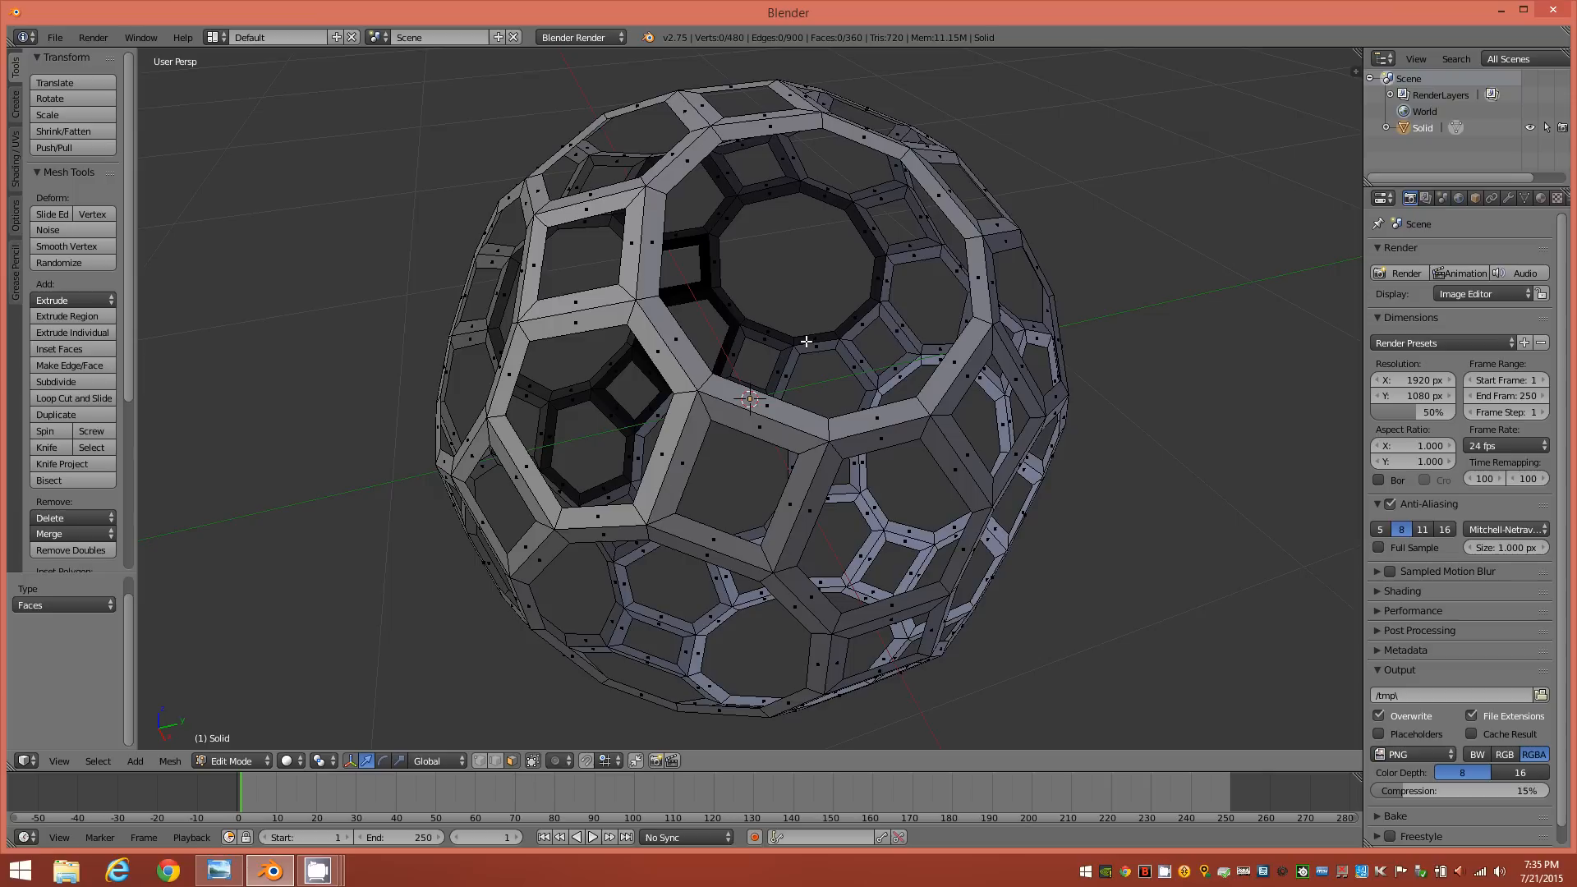
mouse_move(852, 381)
middle_down()
mouse_move(793, 315)
mouse_move(769, 376)
mouse_move(837, 357)
middle_up()
key(Tab)
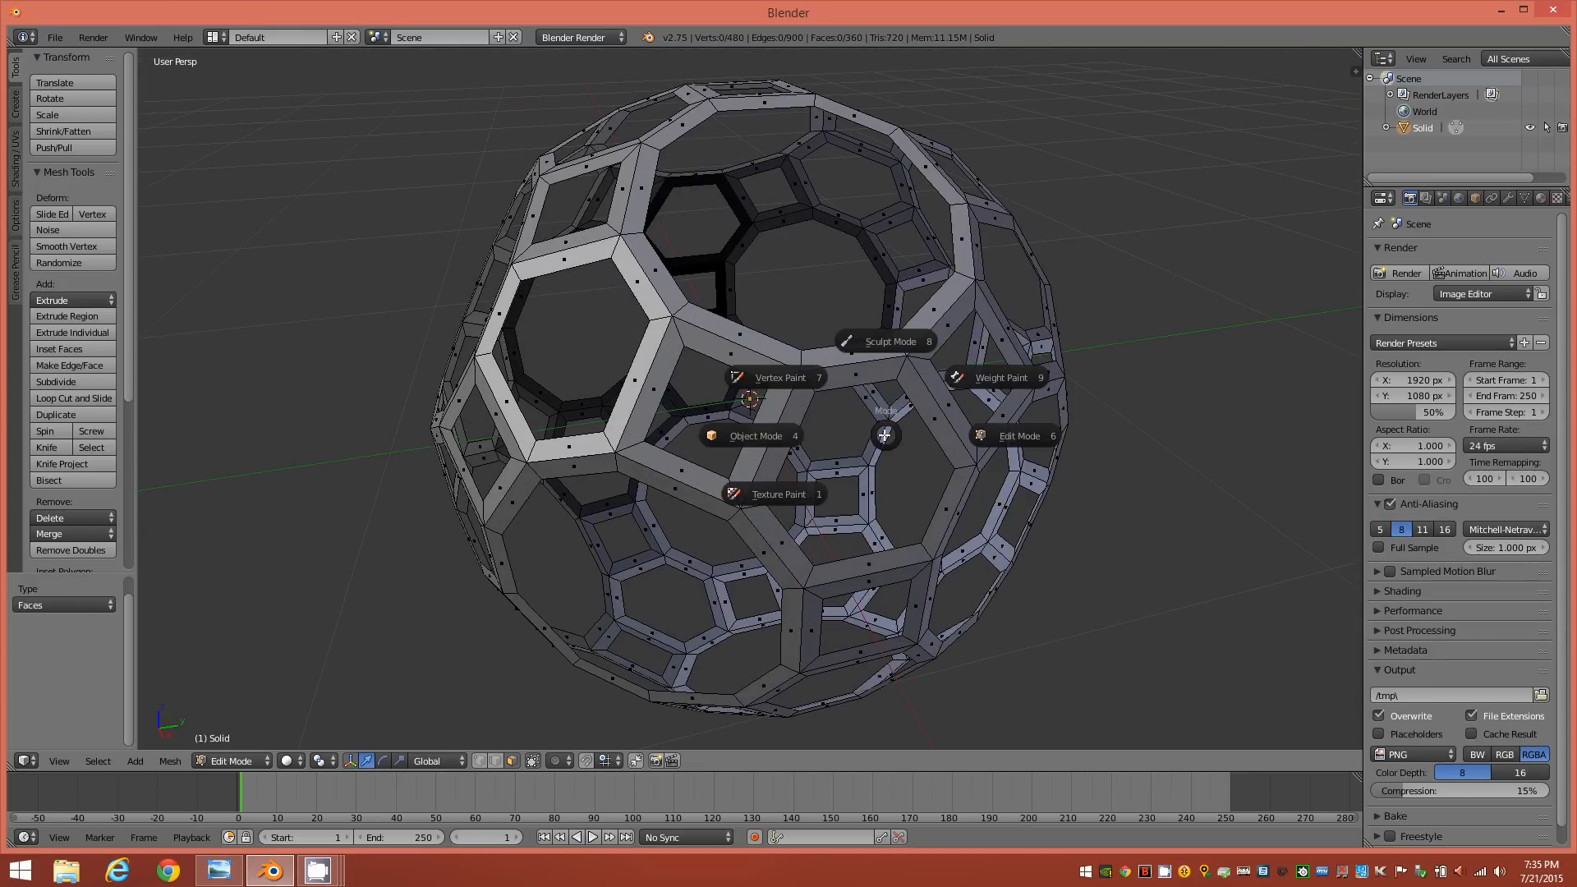
click(776, 437)
middle_drag(1189, 438, 1048, 441)
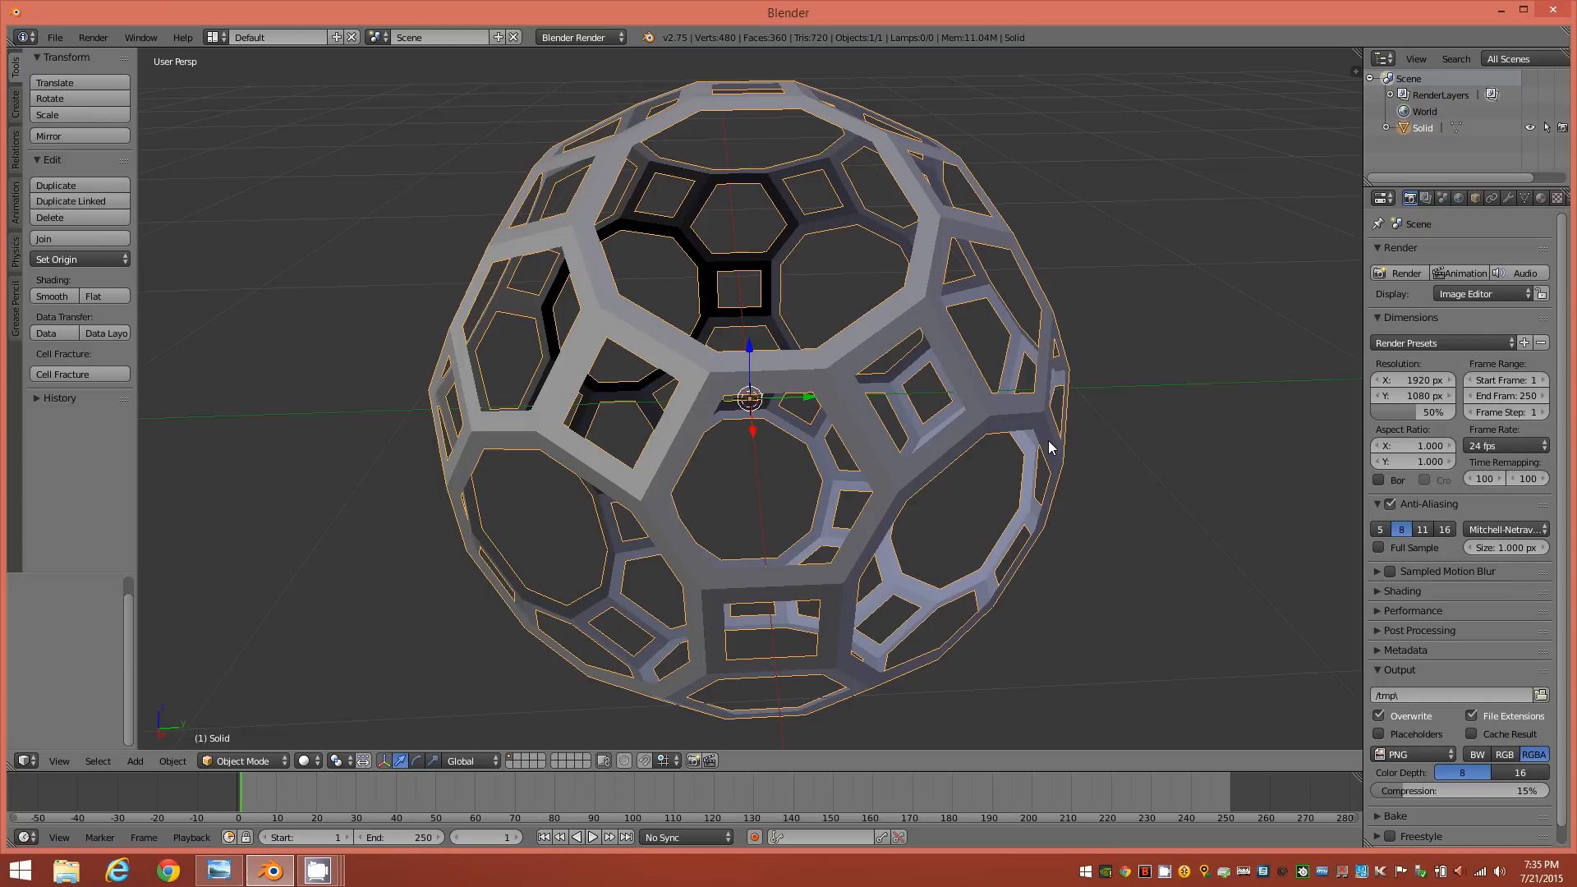
Add a Solidify modifier to the solid and set its offset to 0
click(1508, 199)
click(1512, 255)
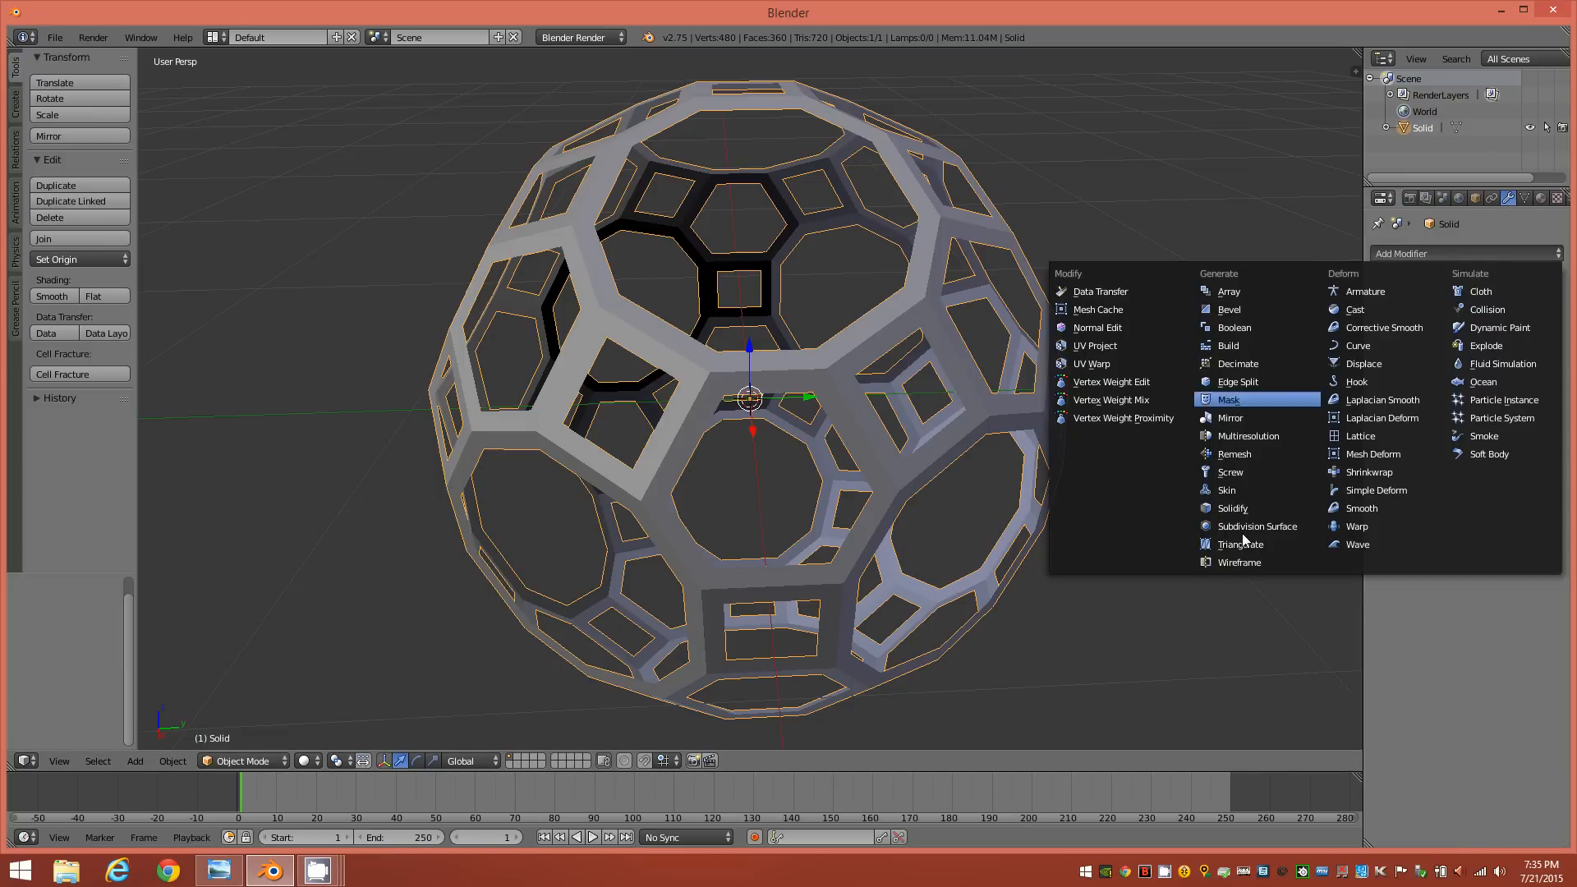
click(1256, 508)
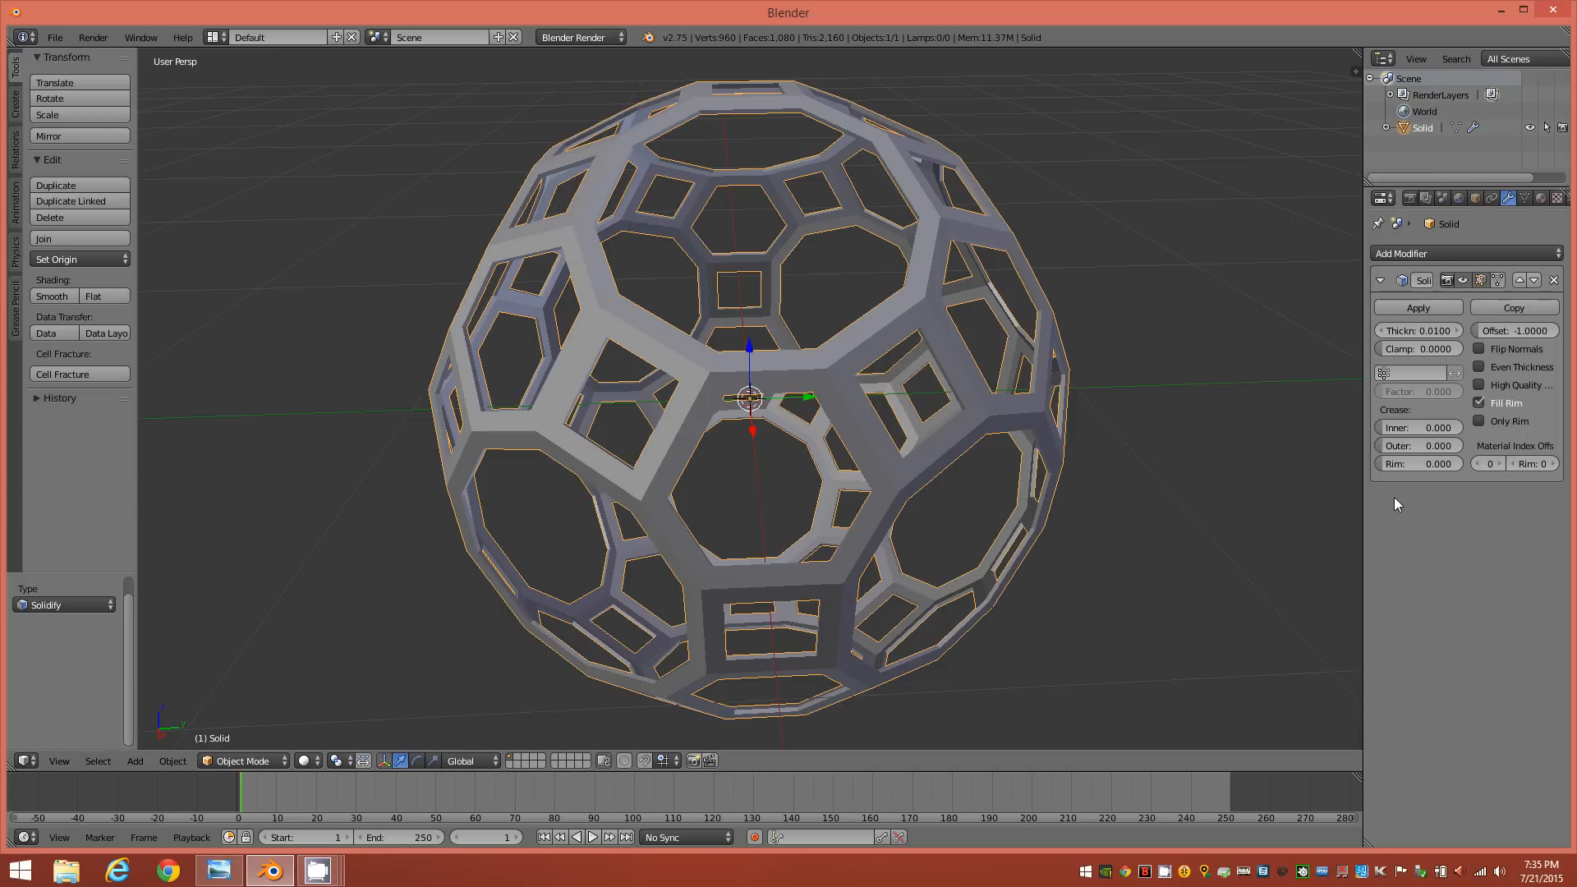
click(1506, 333)
text(0.0)
key(Return)
Set the Solidify thickness to 0.16
drag(1396, 333, 1441, 329)
click(1440, 330)
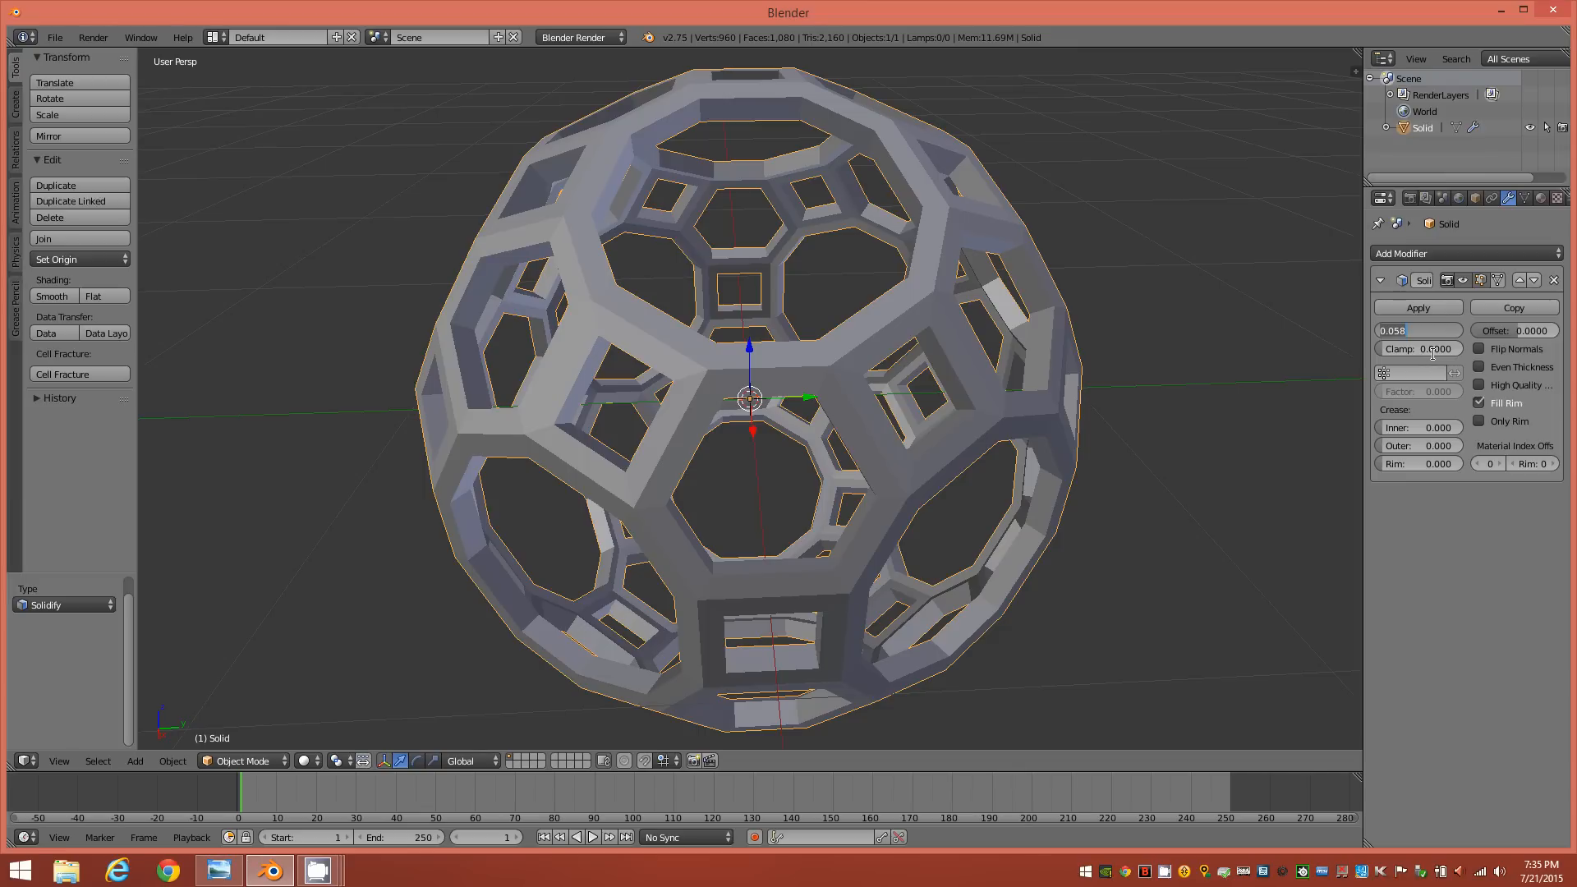
click(1400, 330)
key(Return)
text(0.16)
key(Return)
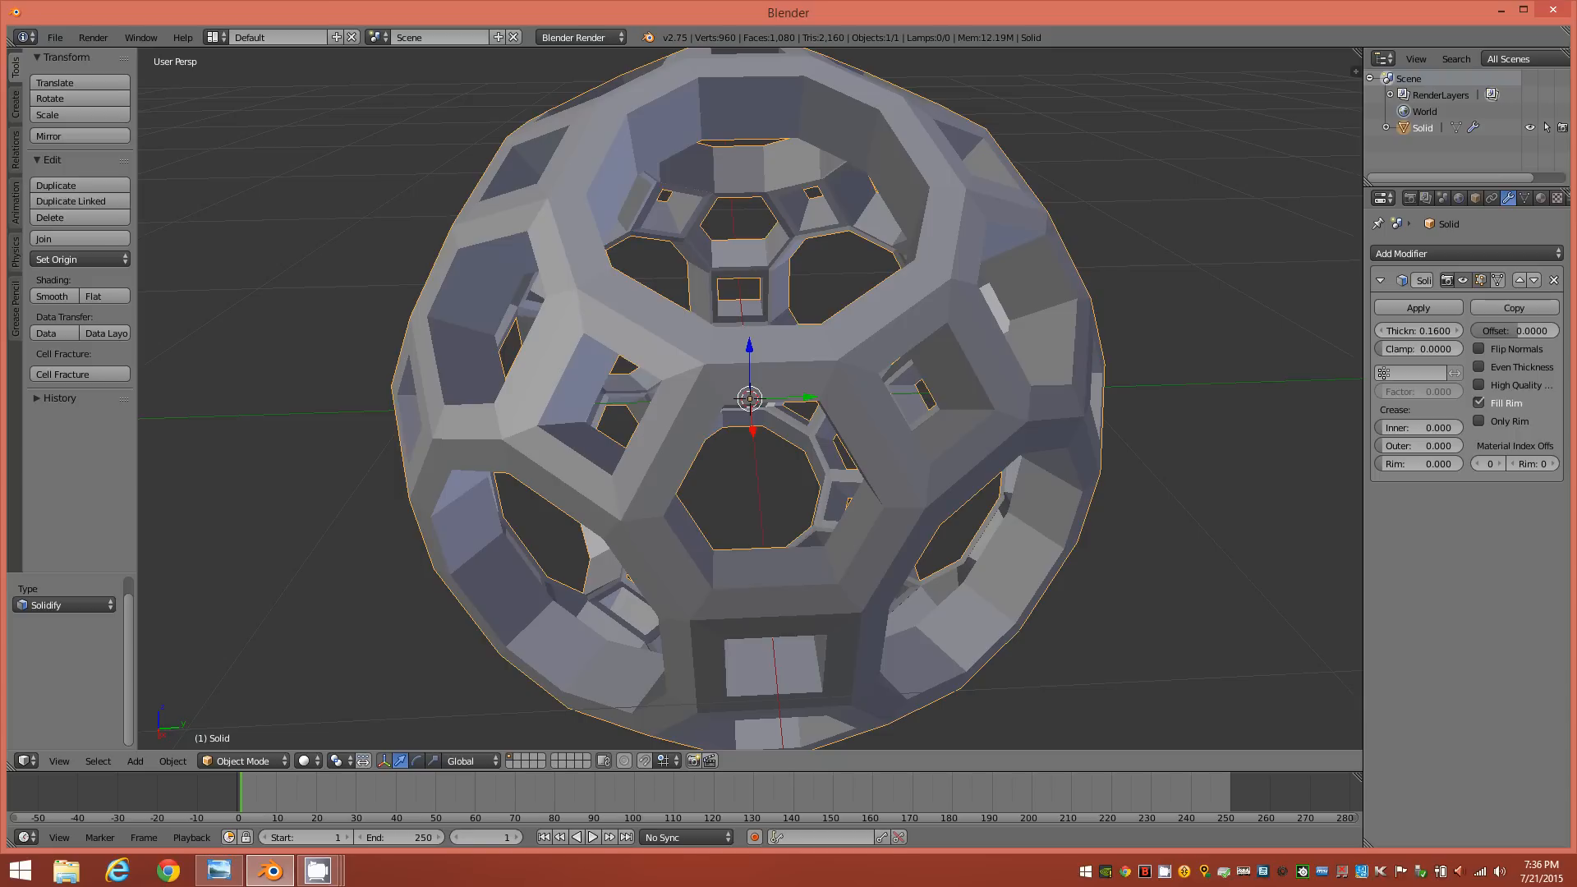
Enable High Quality Normals for the Solidify modifier and apply it to the solid
middle_drag(589, 486, 570, 454)
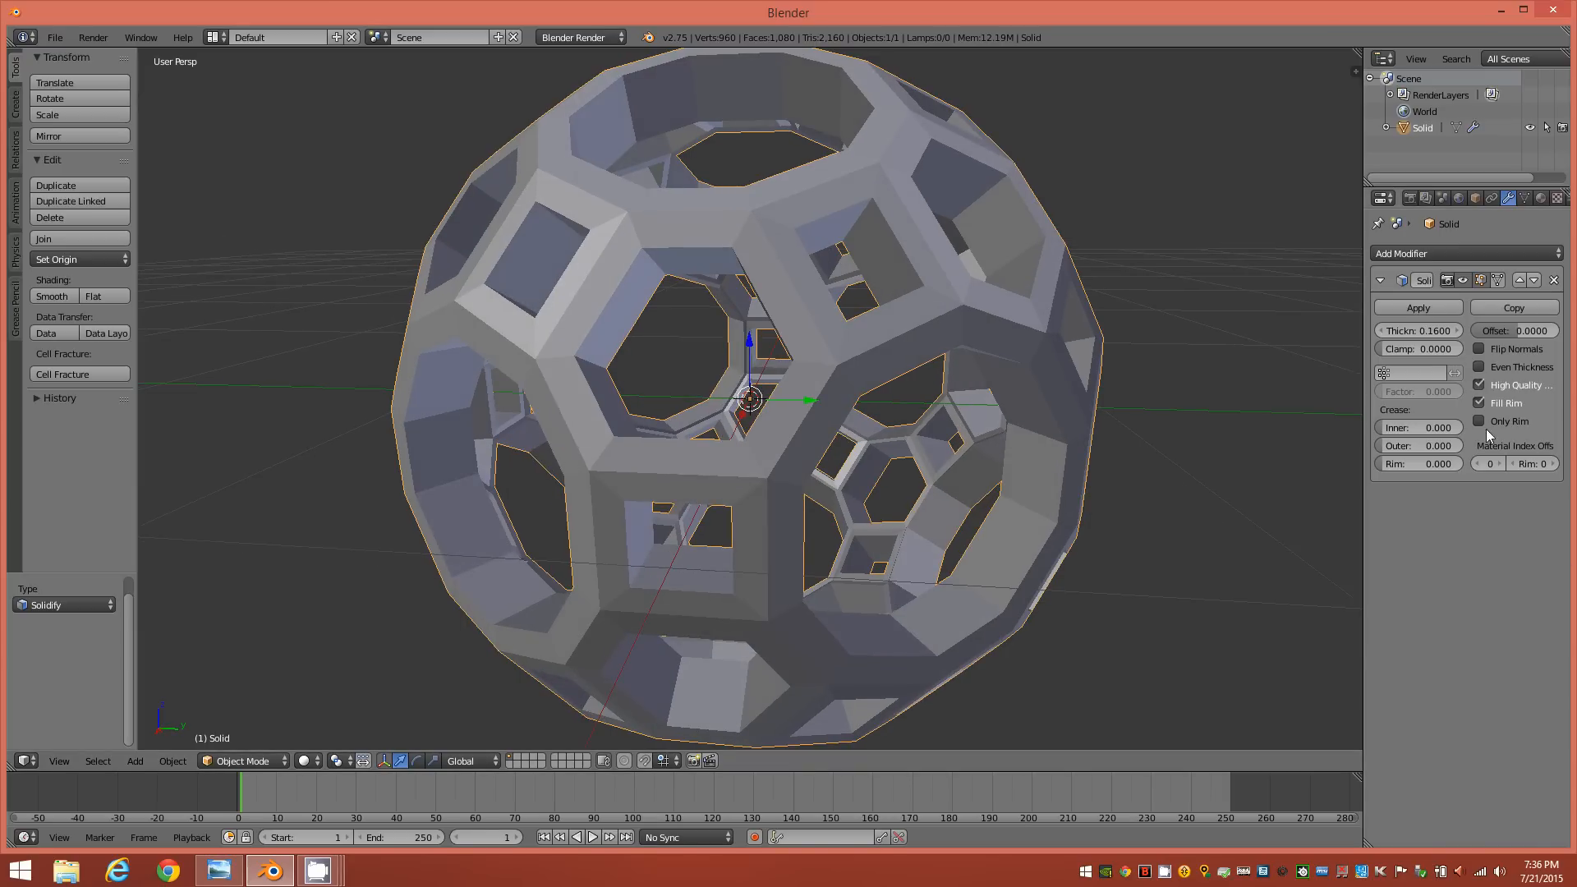
middle_drag(790, 506, 842, 514)
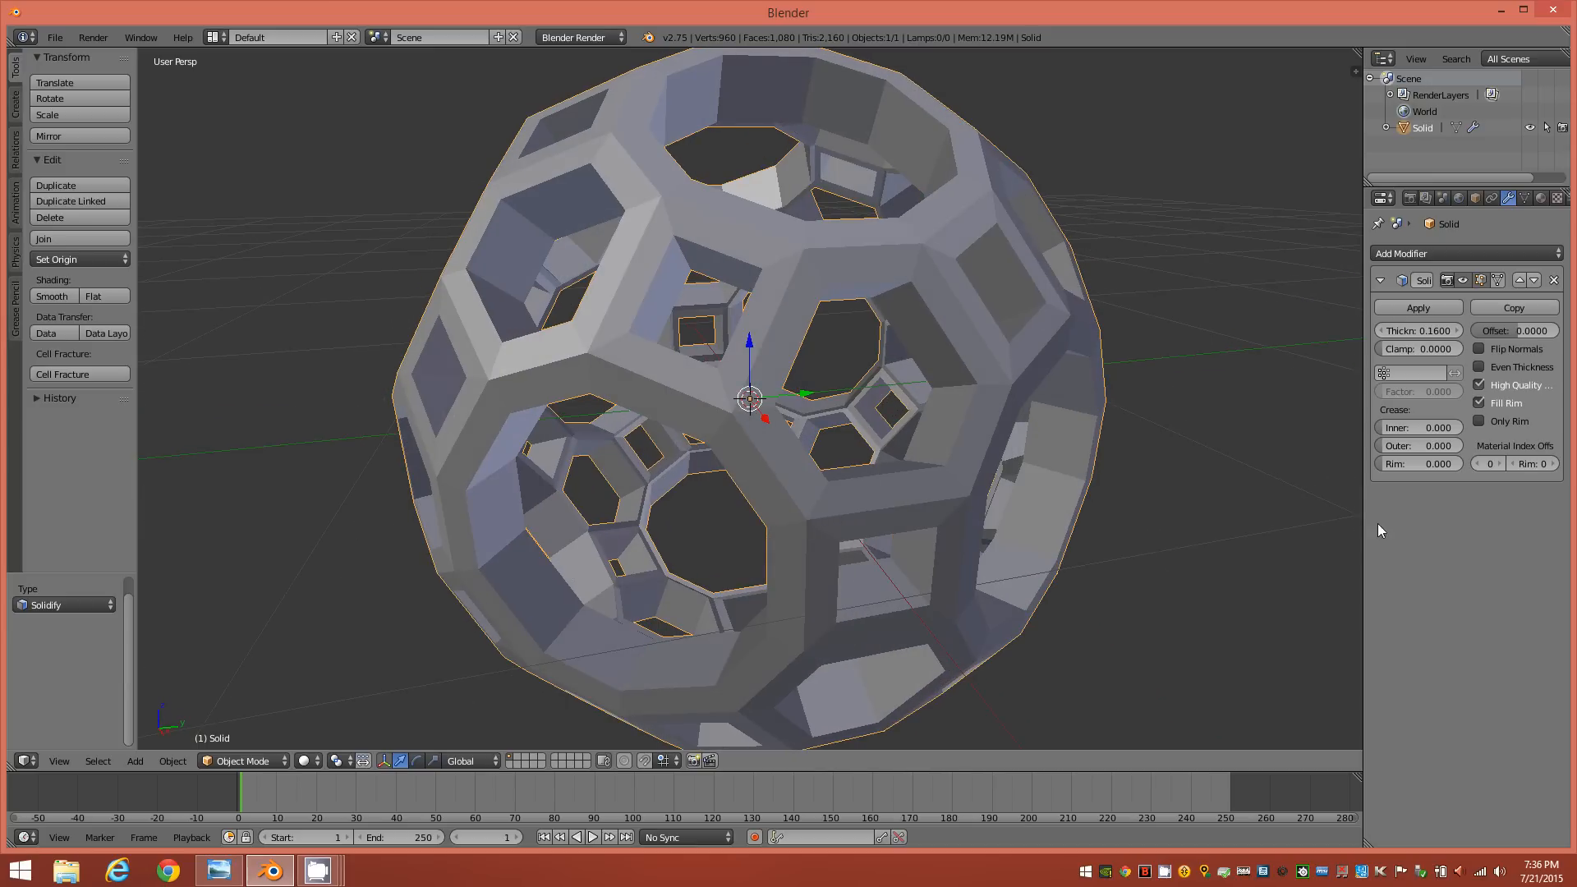
click(1418, 308)
Add a Plain Axes empty at the centre of the solid
middle_drag(693, 369, 739, 427)
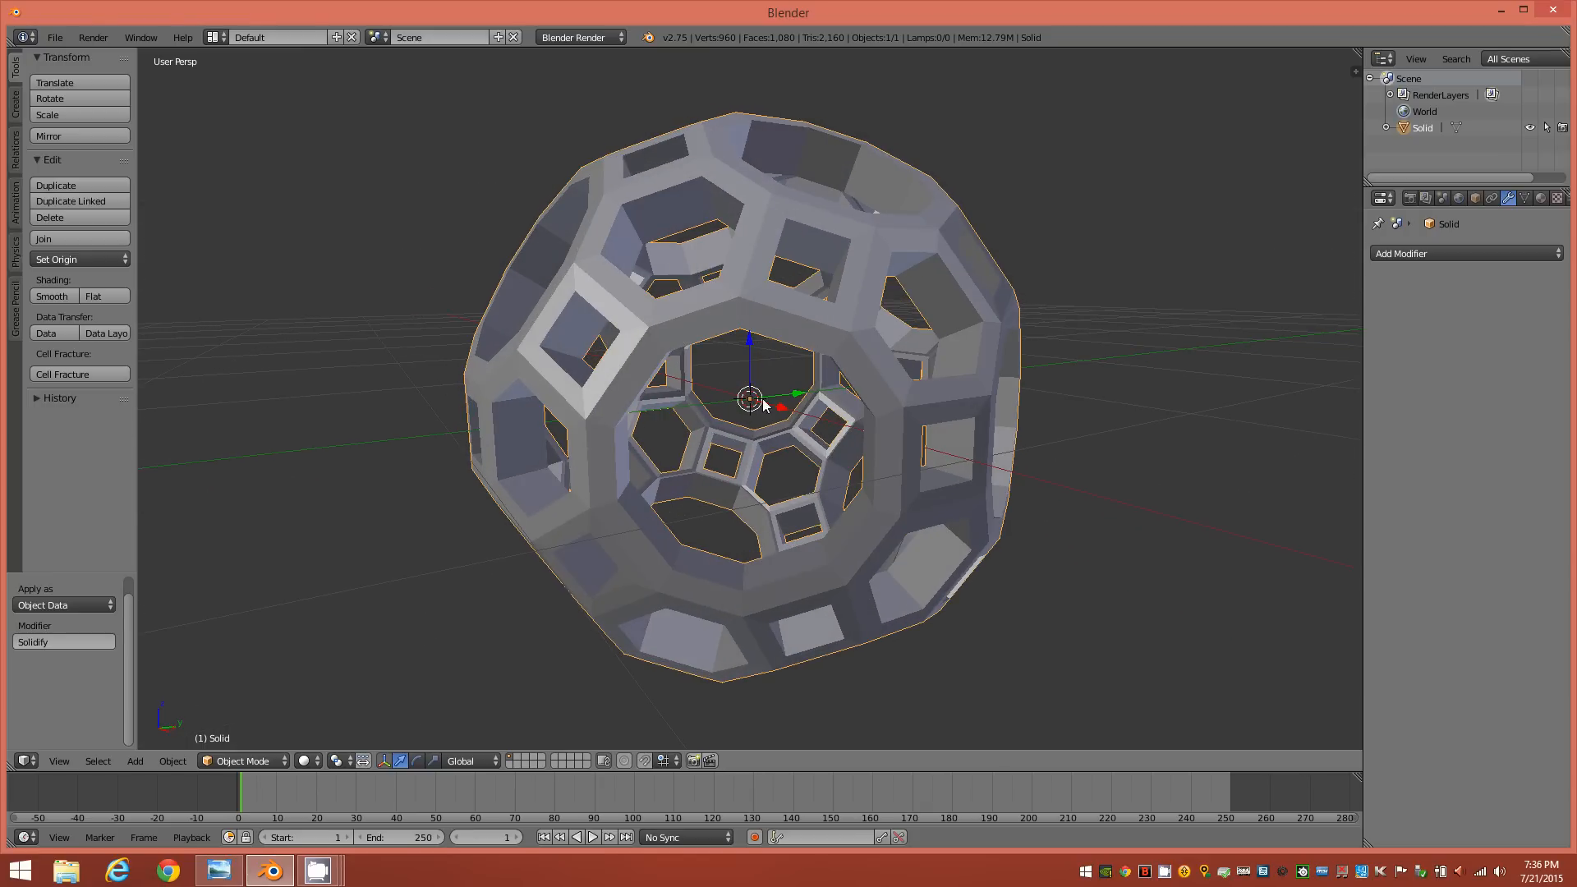
mouse_move(810, 392)
middle_down()
mouse_move(800, 445)
mouse_move(775, 457)
mouse_move(762, 447)
mouse_move(801, 407)
middle_up()
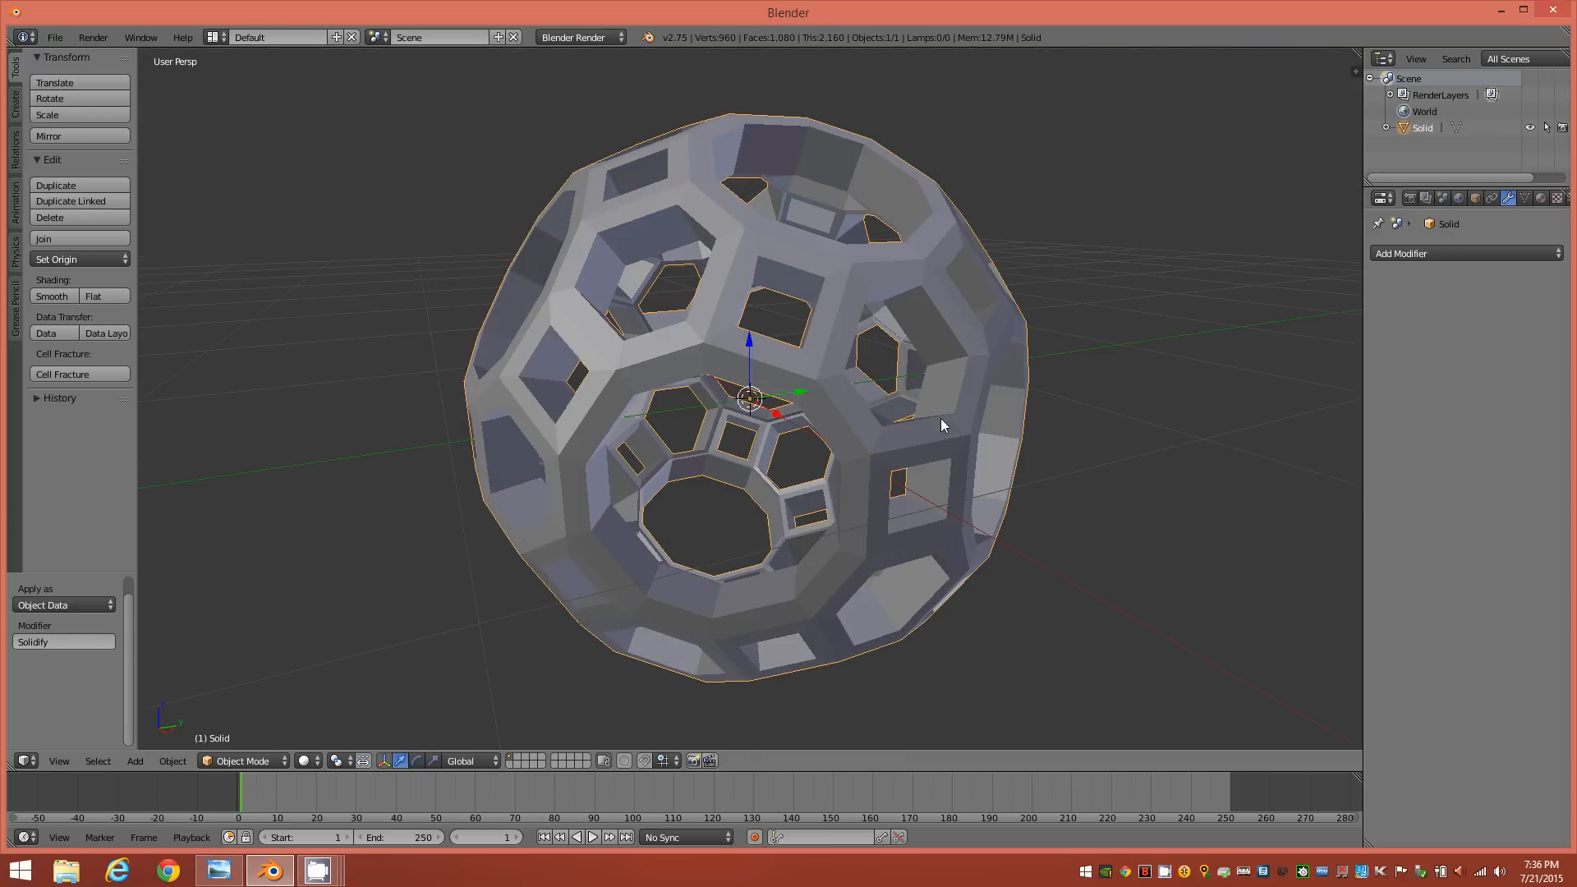
middle_drag(939, 417, 772, 417)
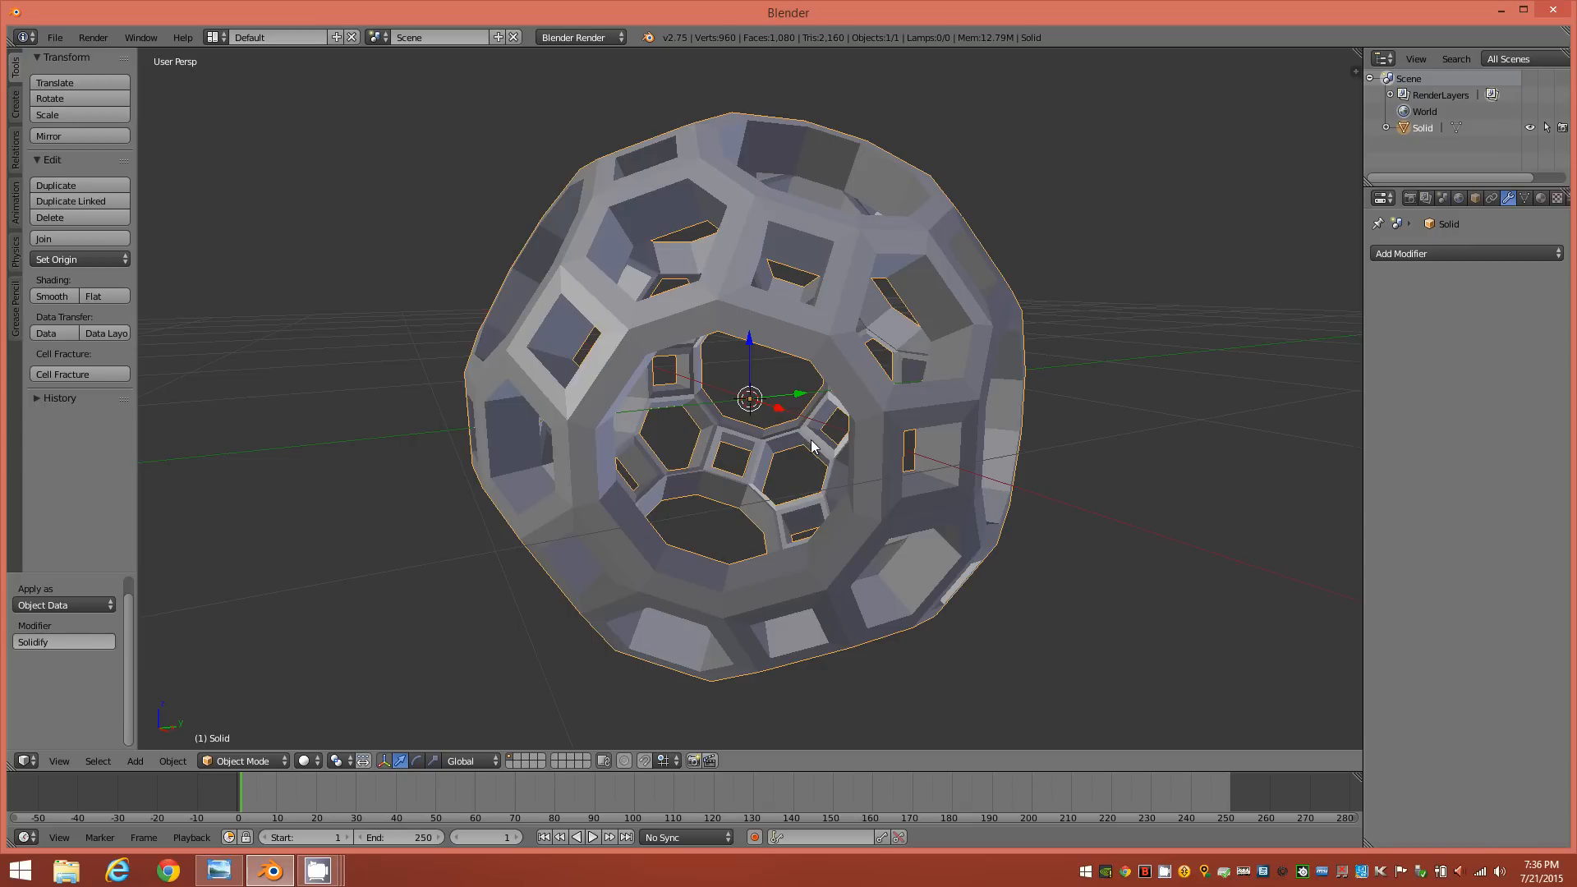
key(space)
mouse_move(807, 440)
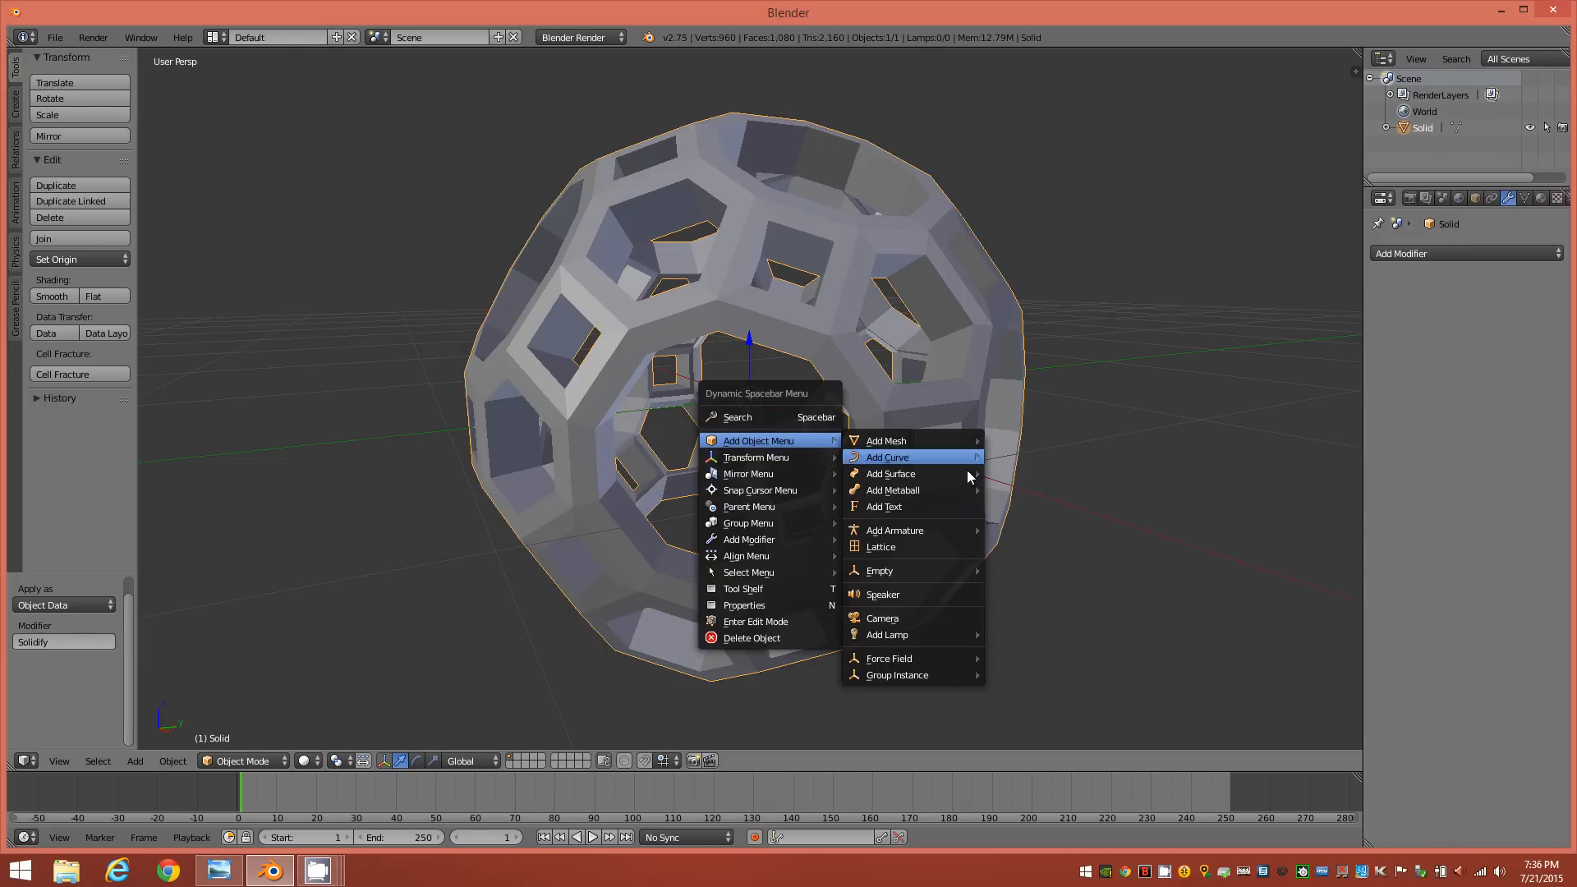
mouse_move(924, 569)
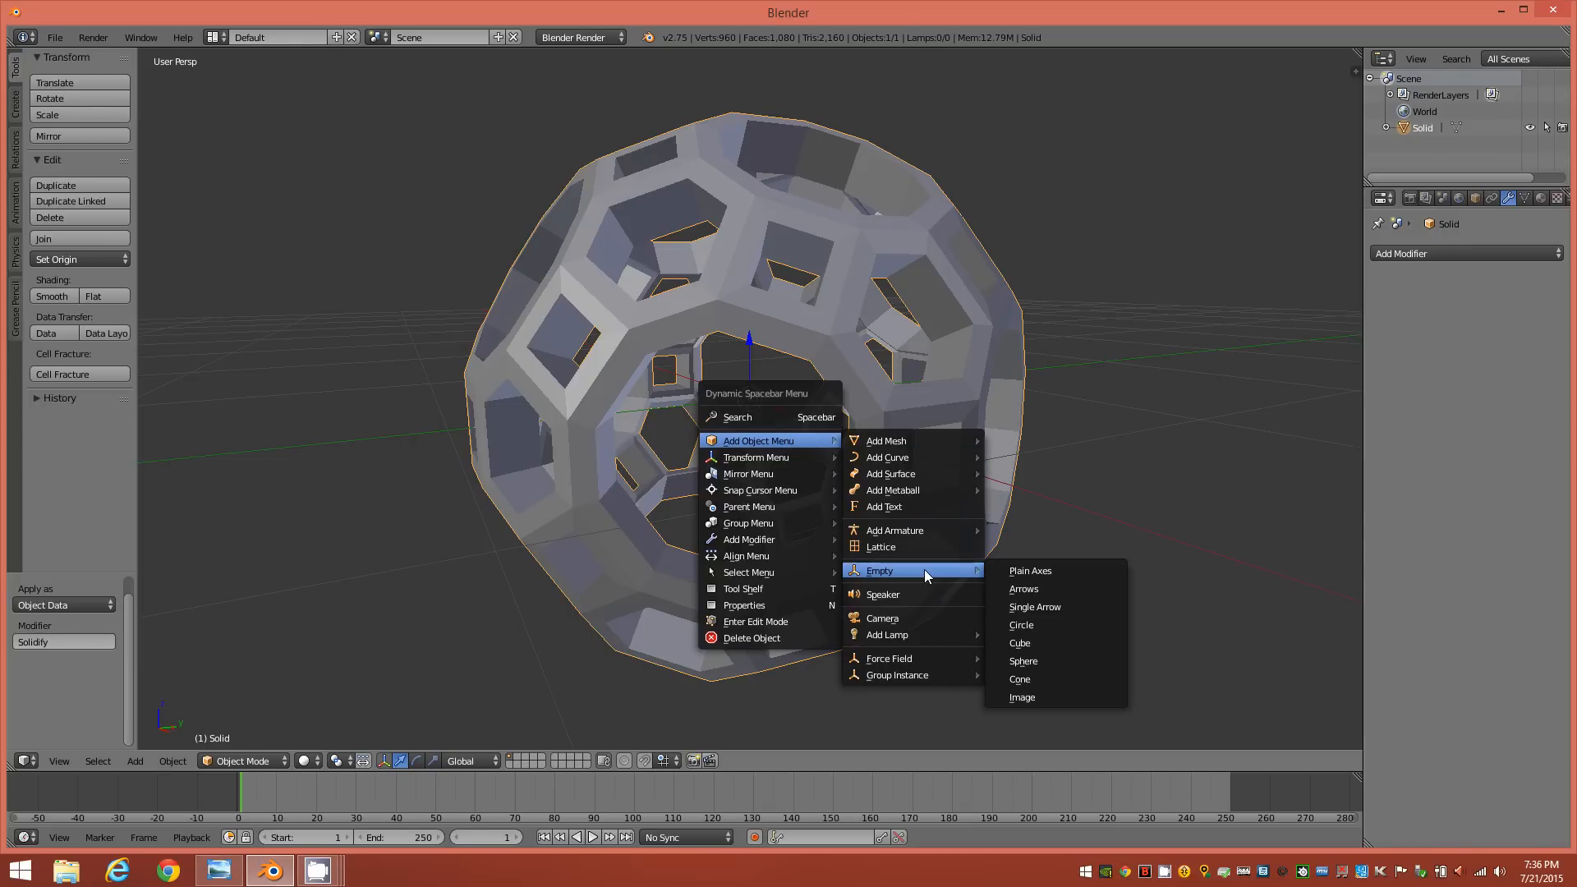
click(1061, 569)
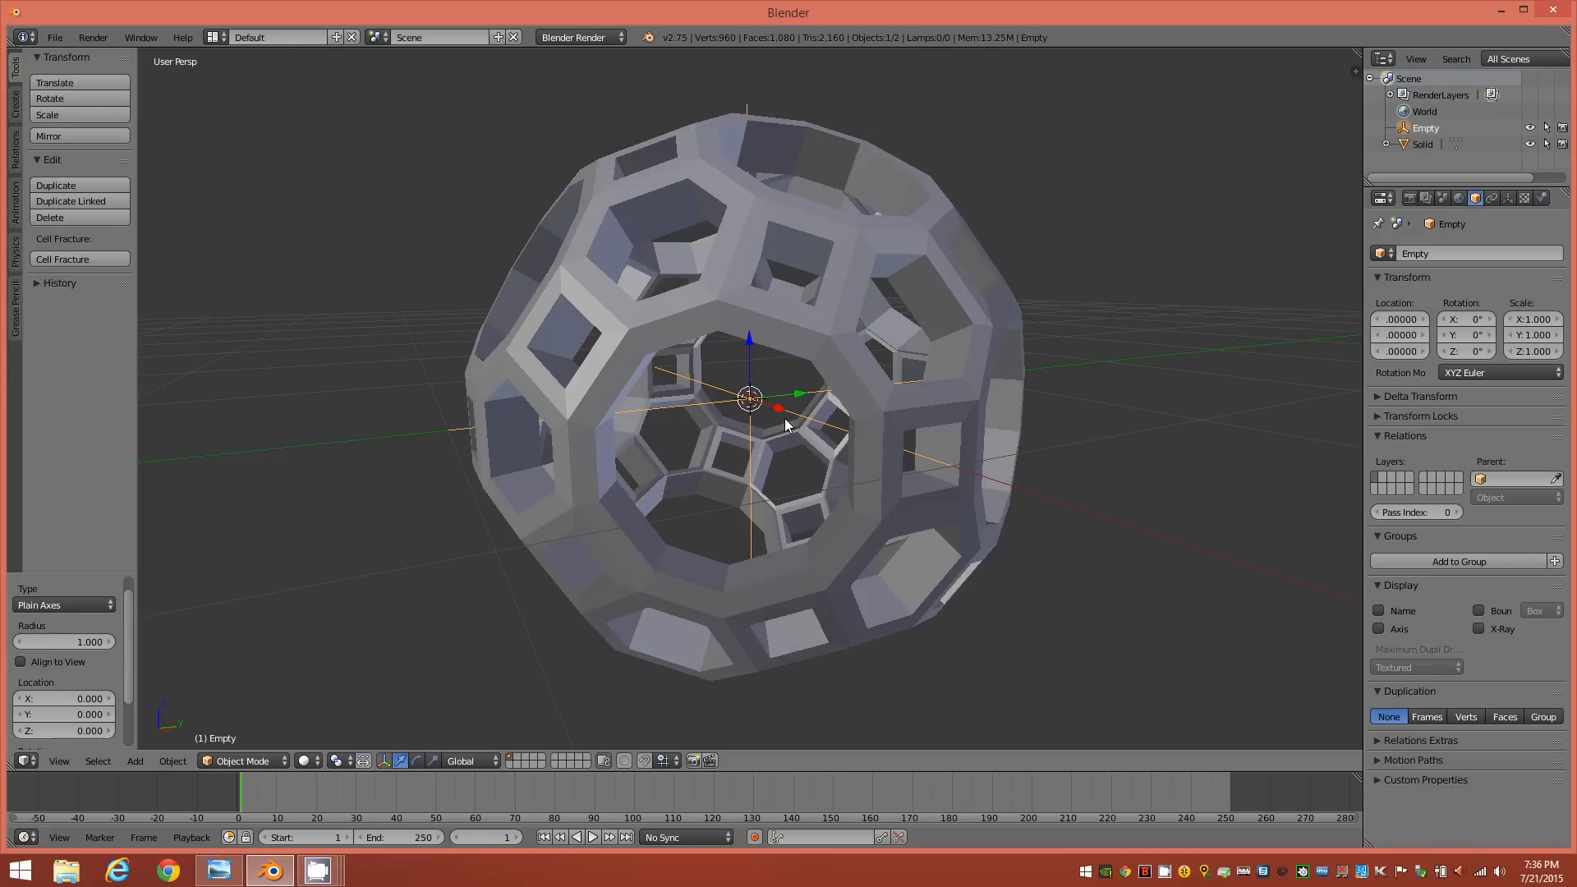
Add an Array modifier to the solid with a fixed count of 4
middle_drag(809, 457, 935, 384)
right_click(933, 384)
click(1446, 254)
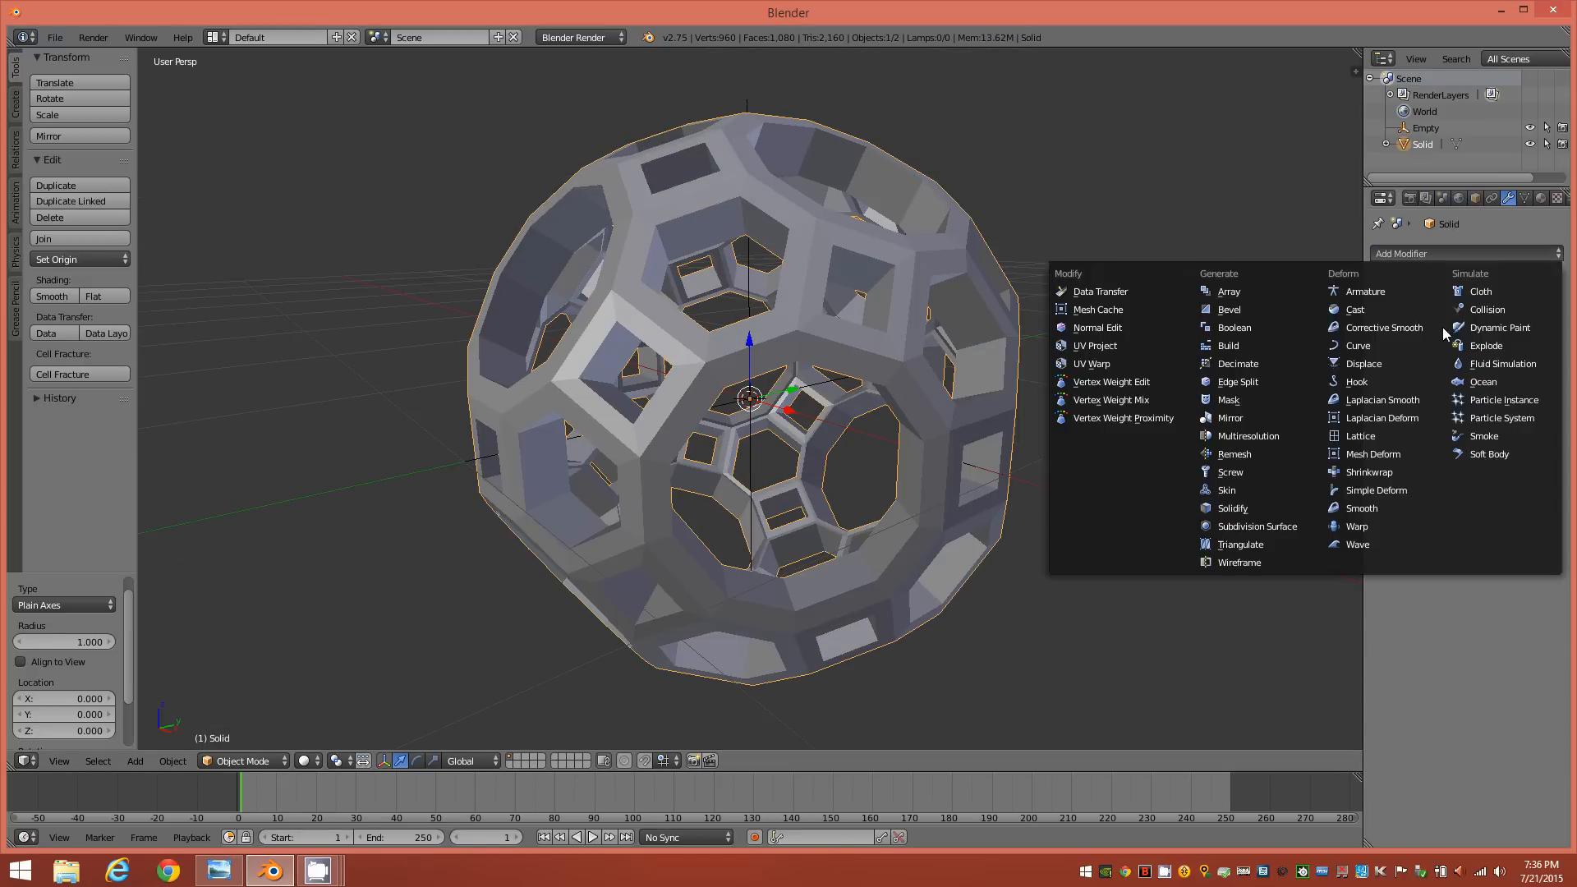
click(1241, 288)
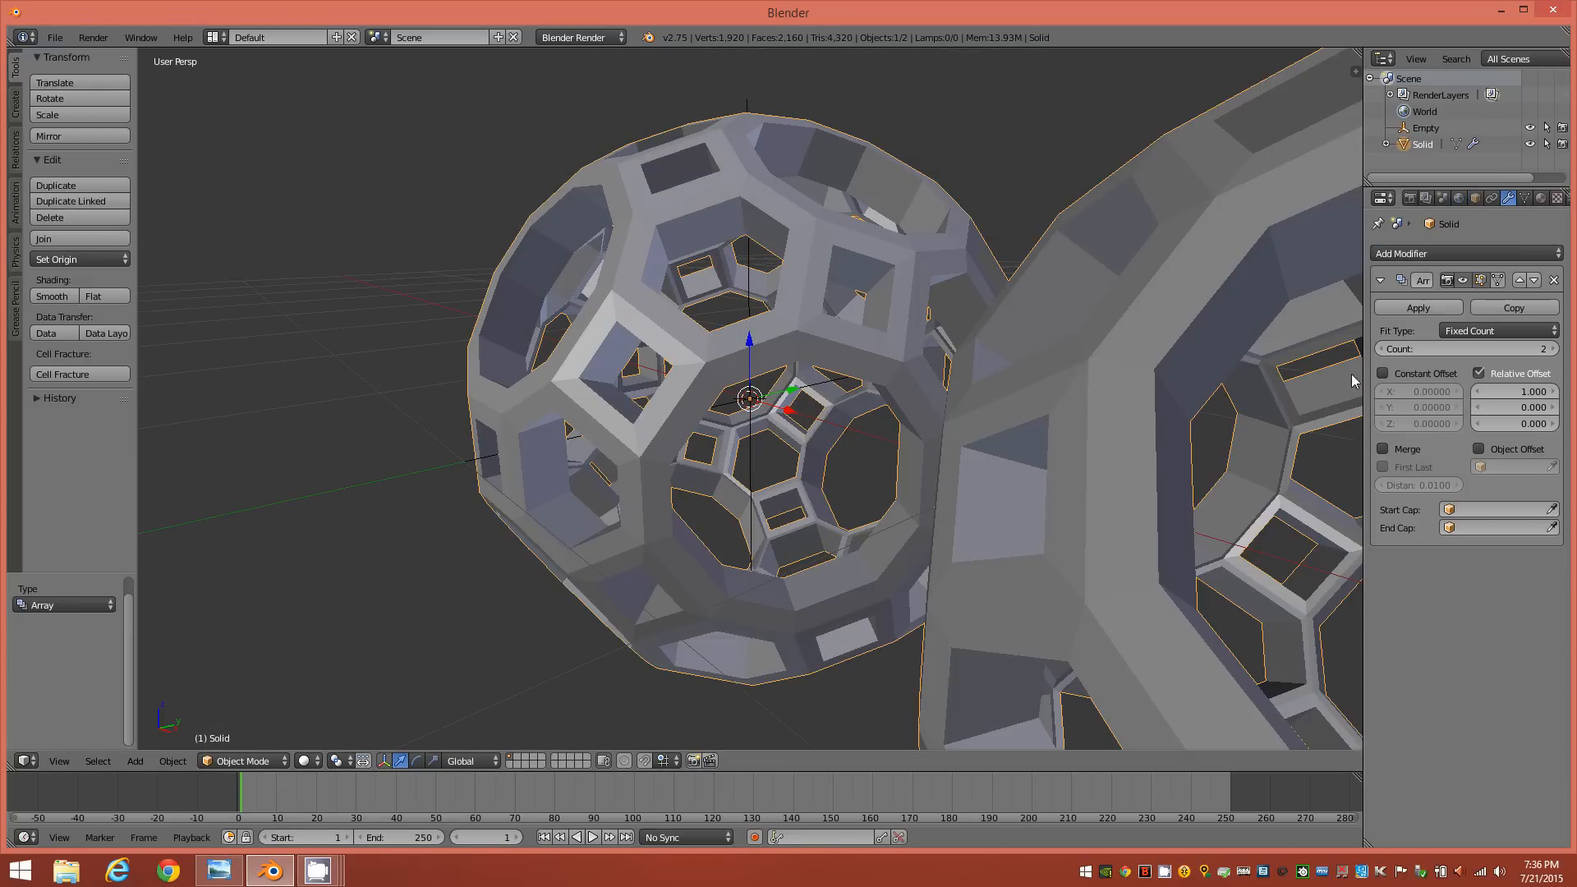
click(1551, 351)
click(1550, 351)
click(1551, 350)
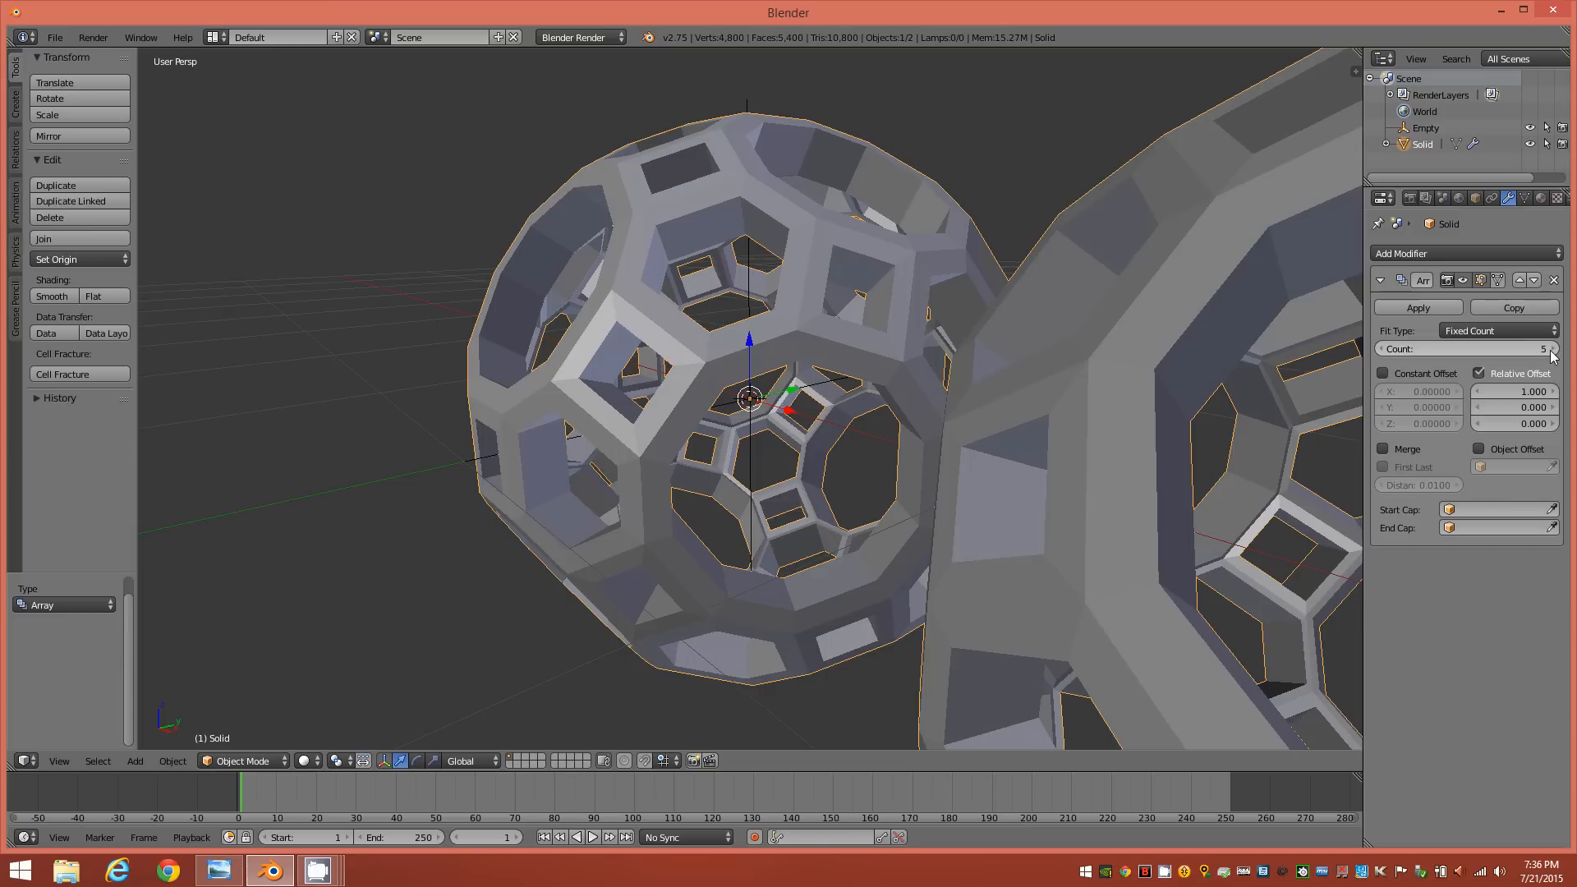
click(1383, 349)
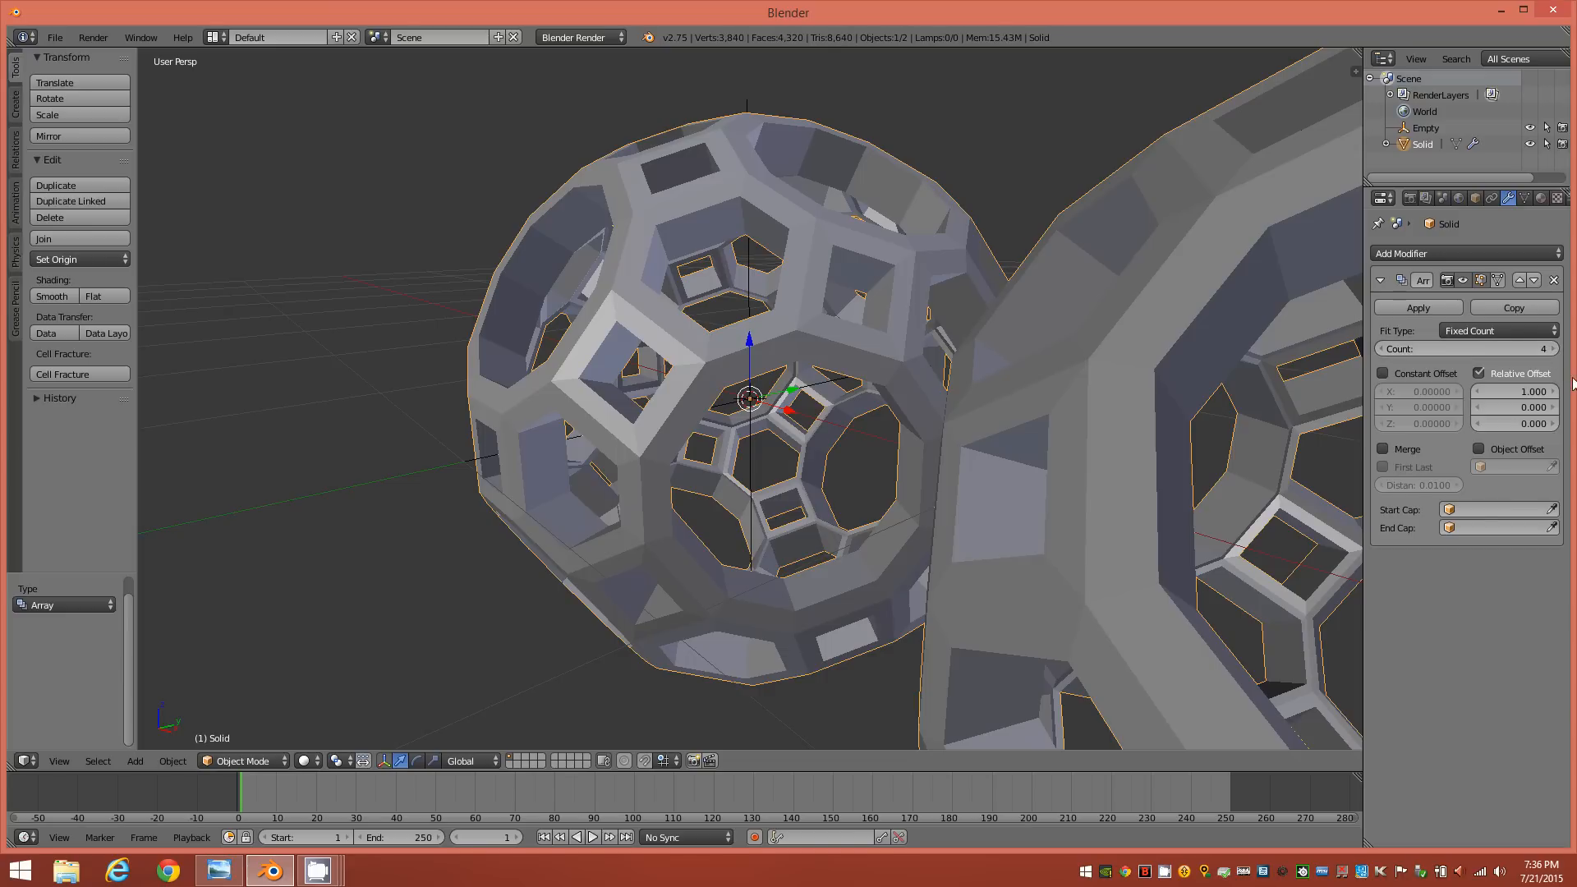
Set the array's relative X offset to 0 and enable Object Offset with the Empty as its object
click(1534, 395)
text(0)
key(Return)
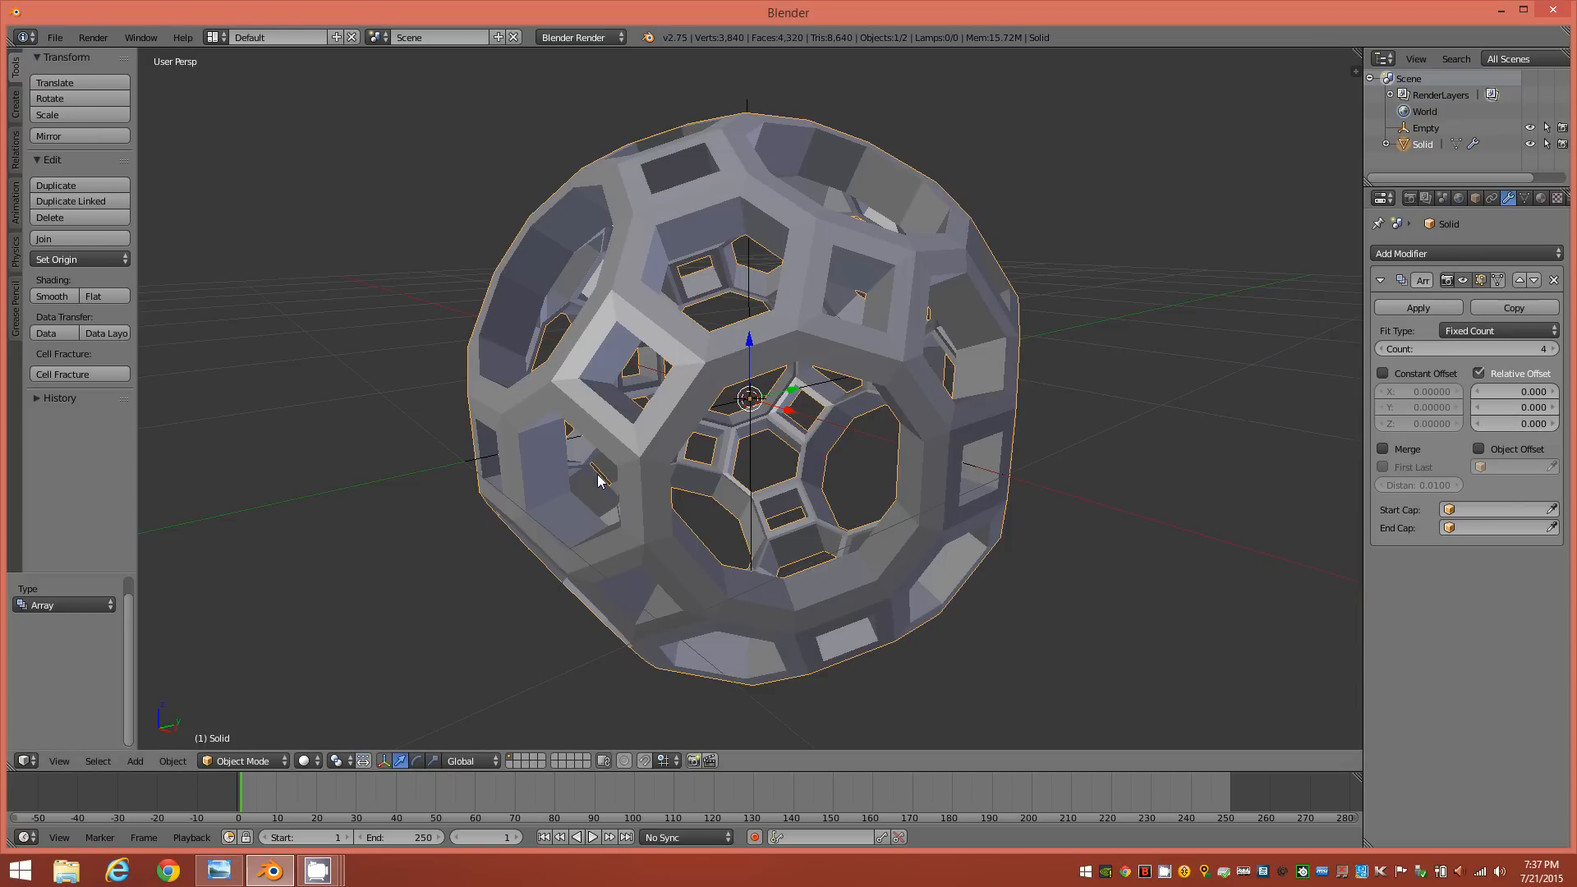
click(1487, 450)
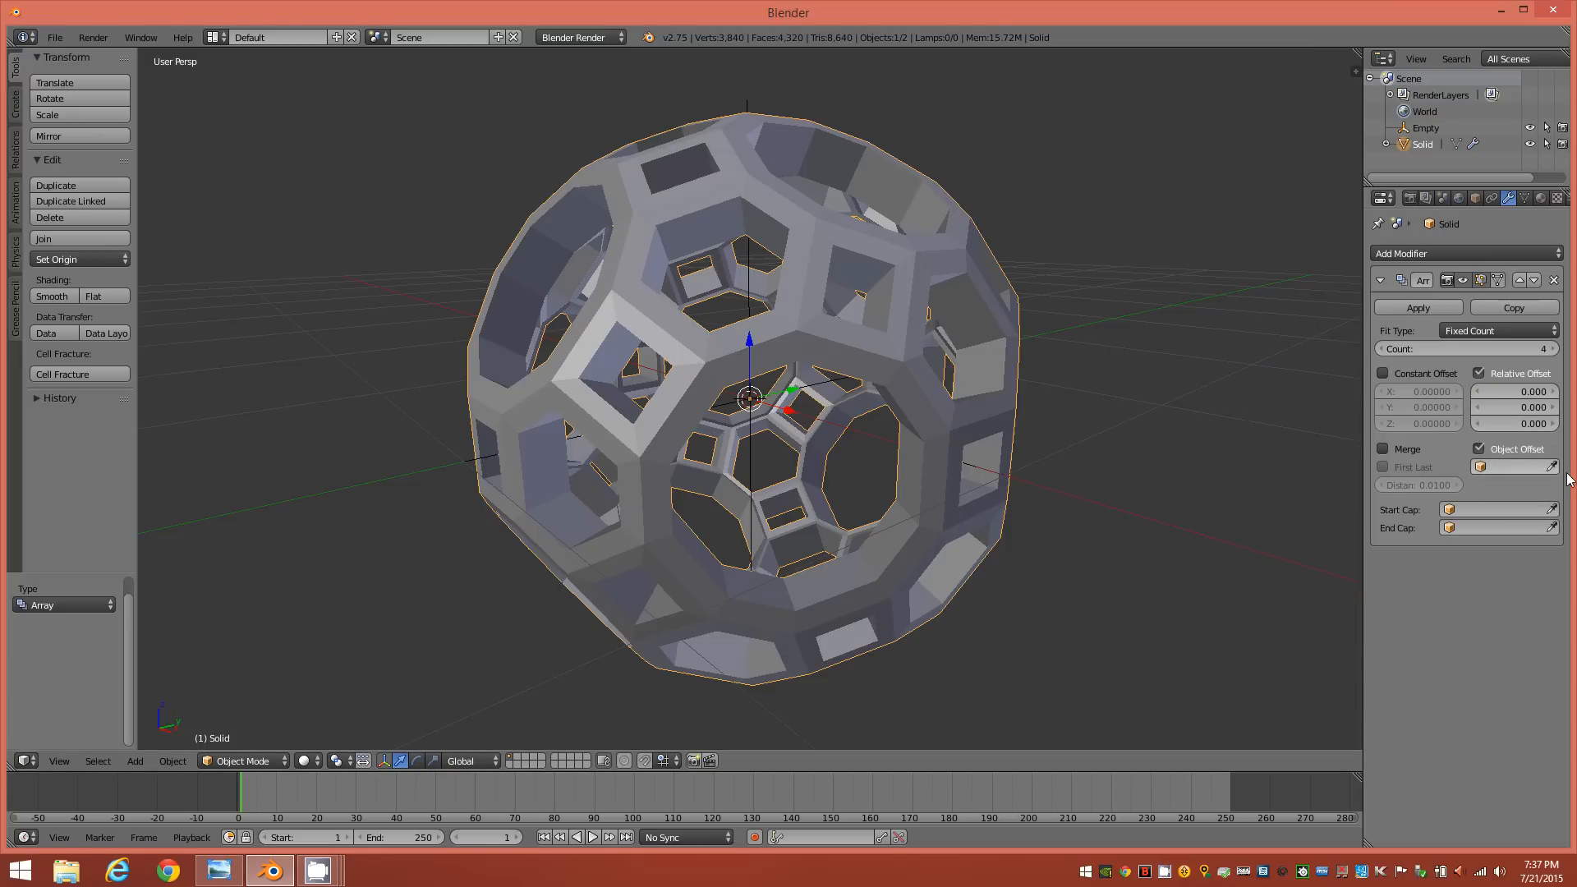
click(1531, 469)
click(1409, 491)
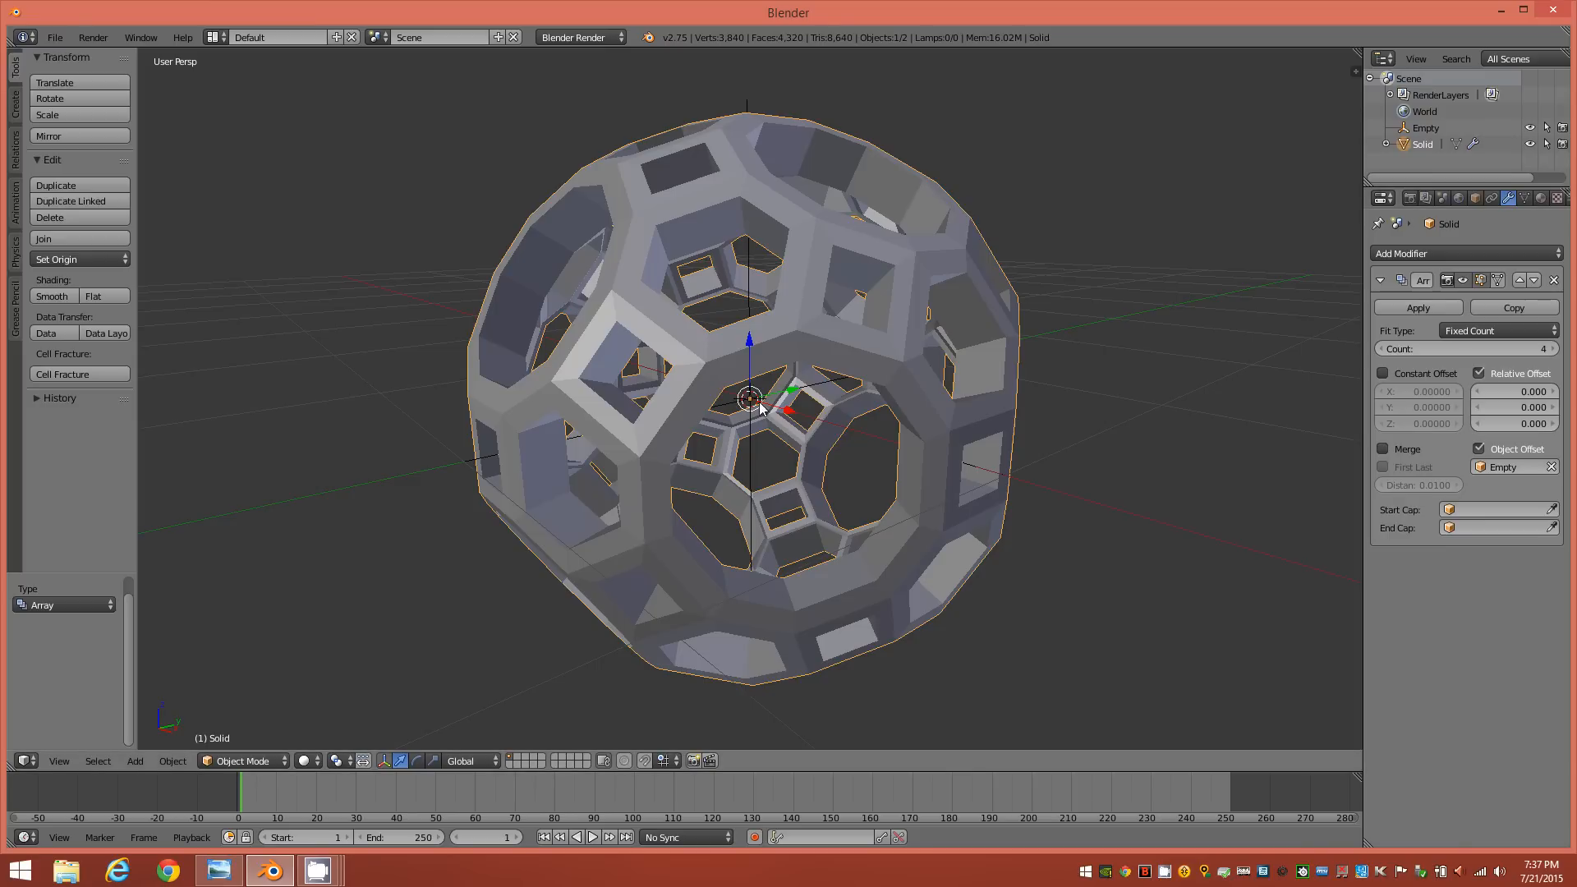
Scale the empty to 0.7 so the array copies nest inside one another
mouse_move(889, 453)
middle_down()
mouse_move(849, 458)
mouse_move(861, 451)
middle_up()
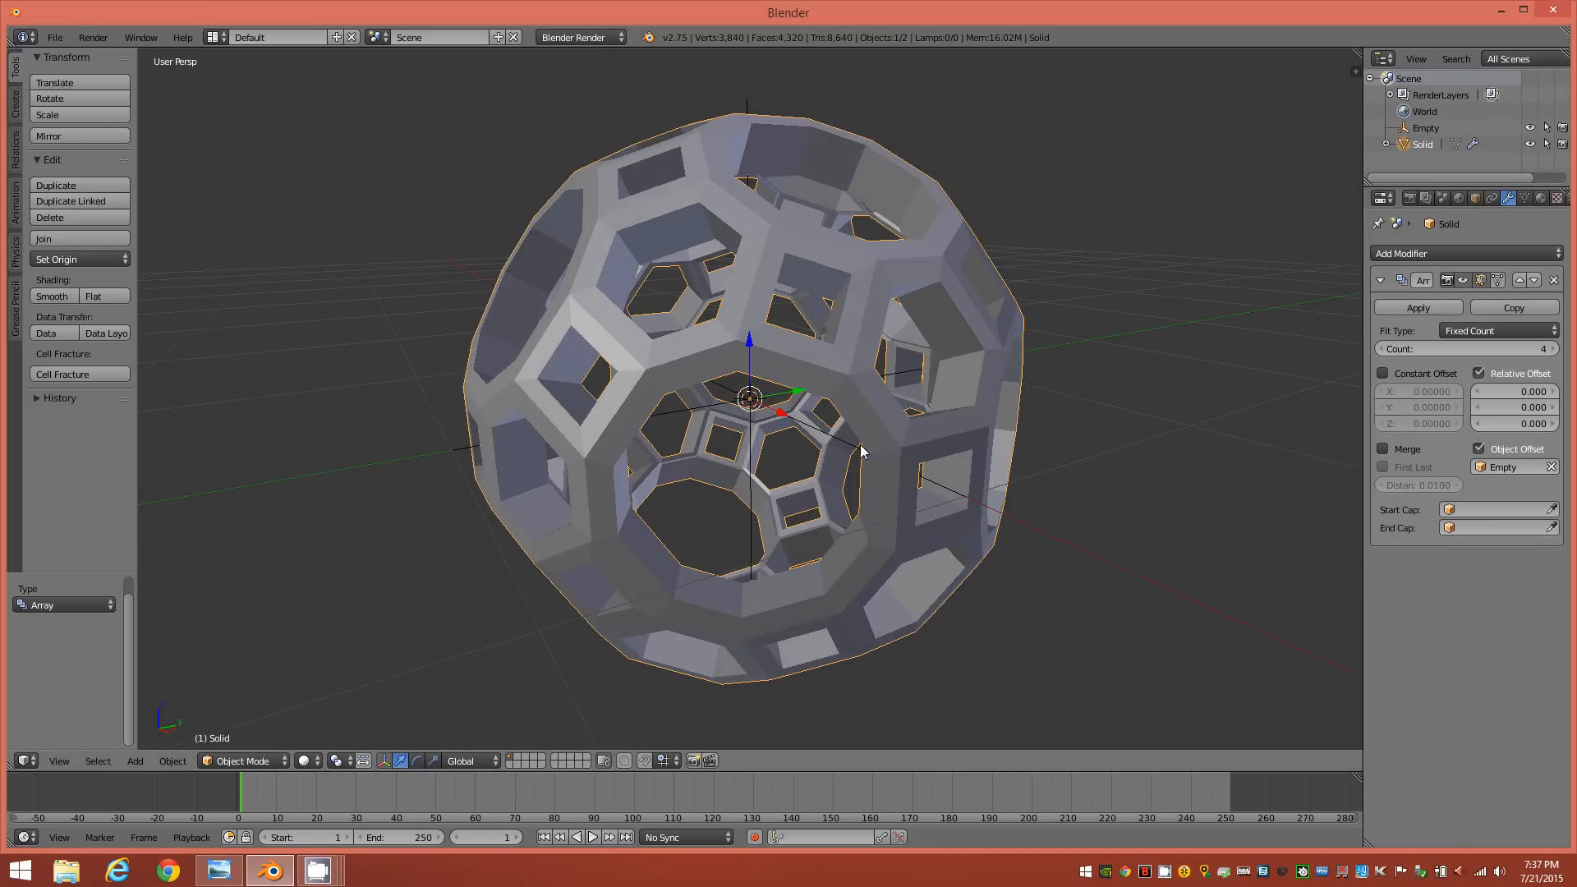
right_click(736, 390)
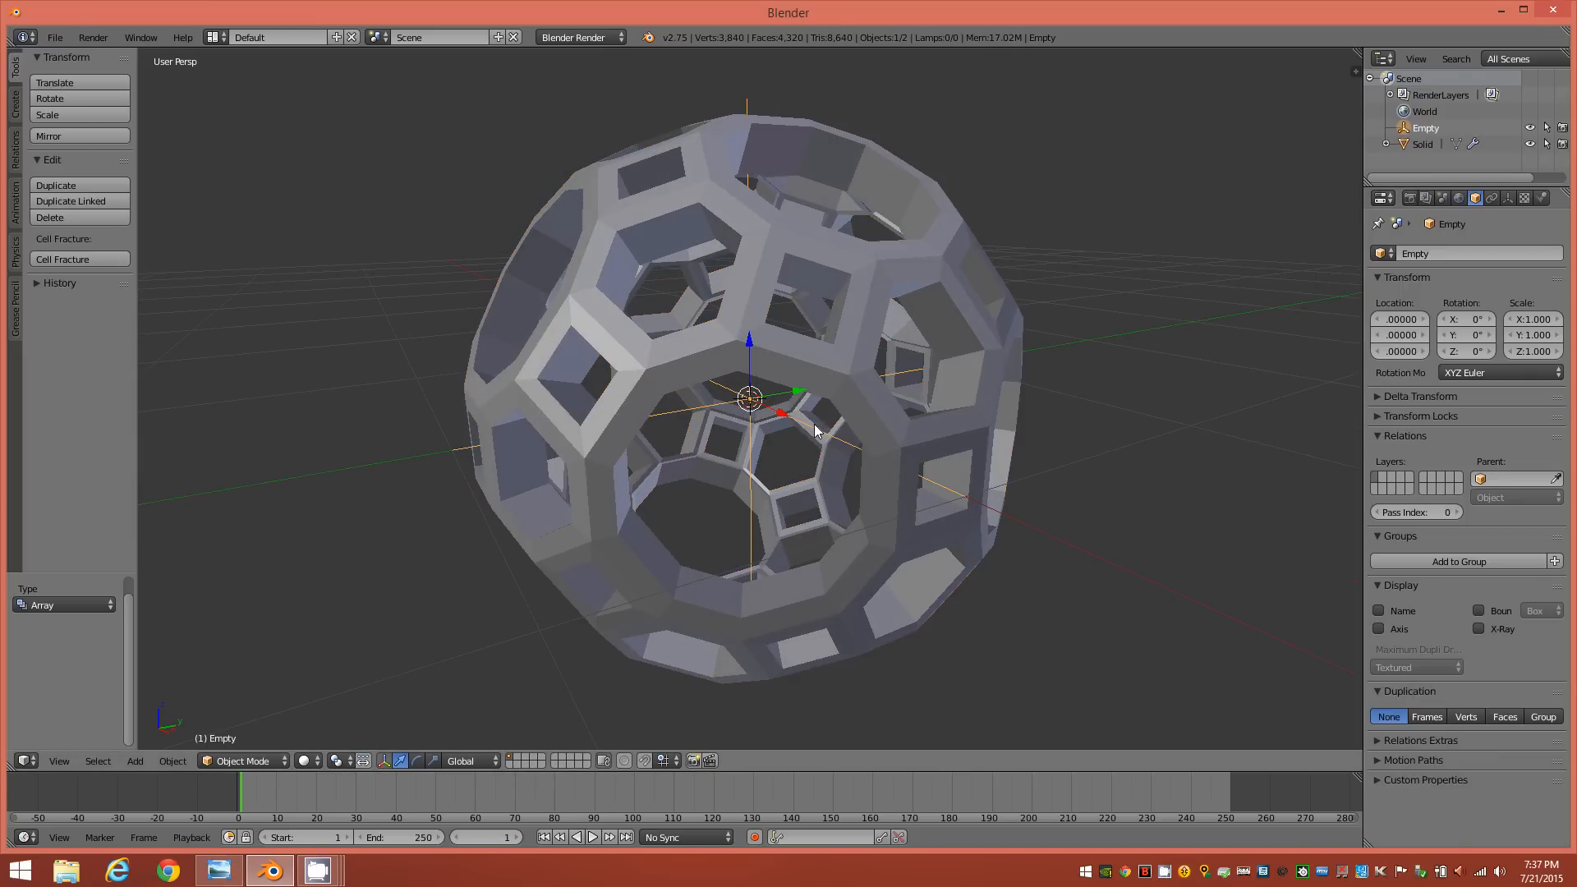
key(s)
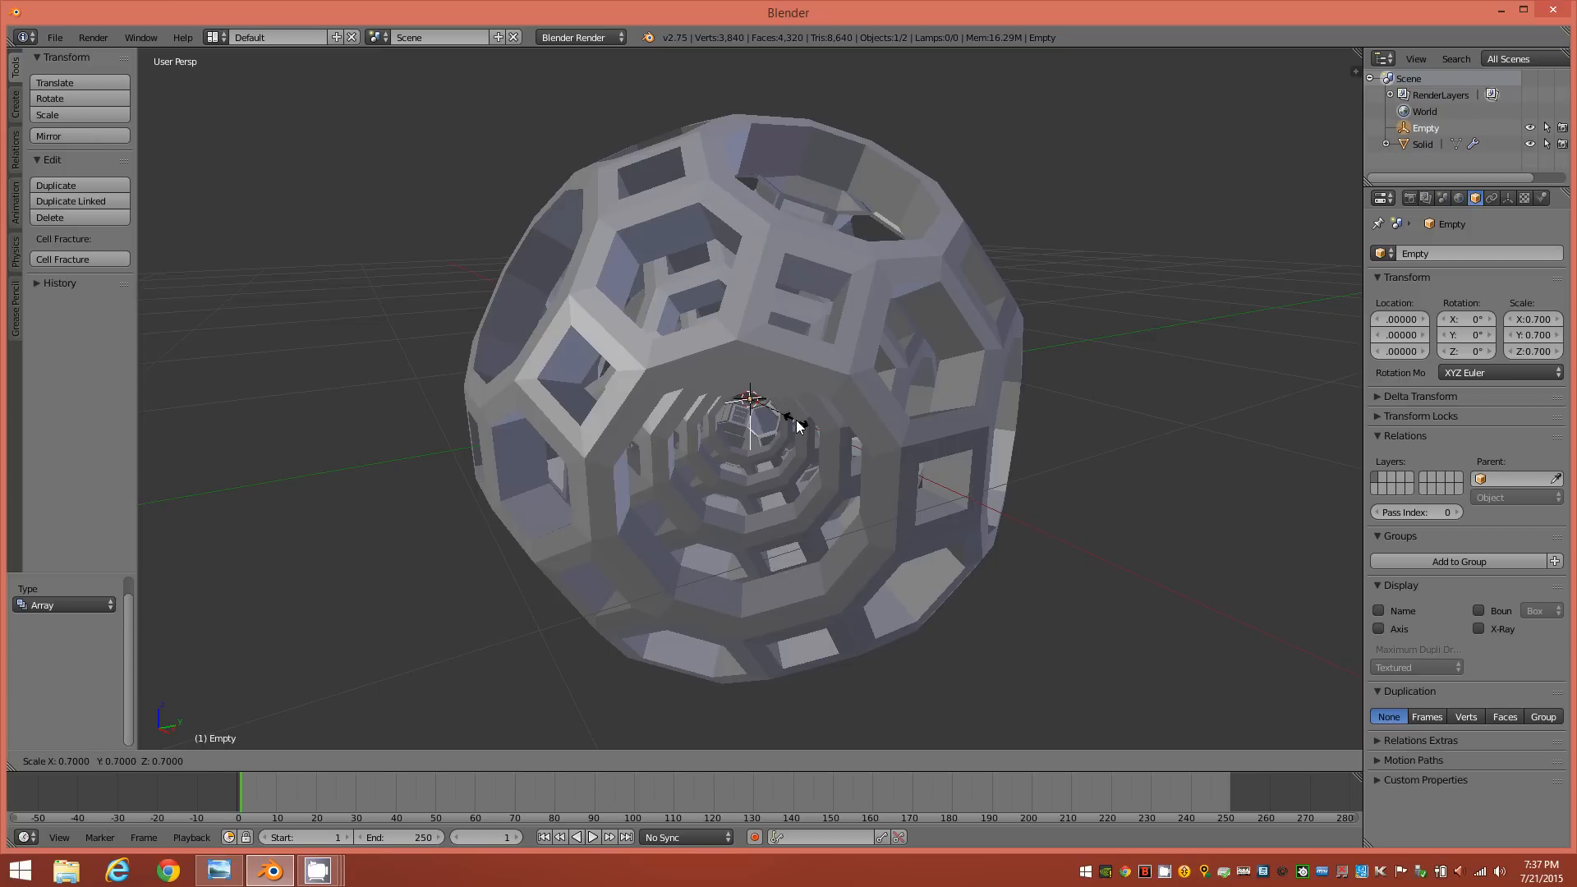
click(796, 424)
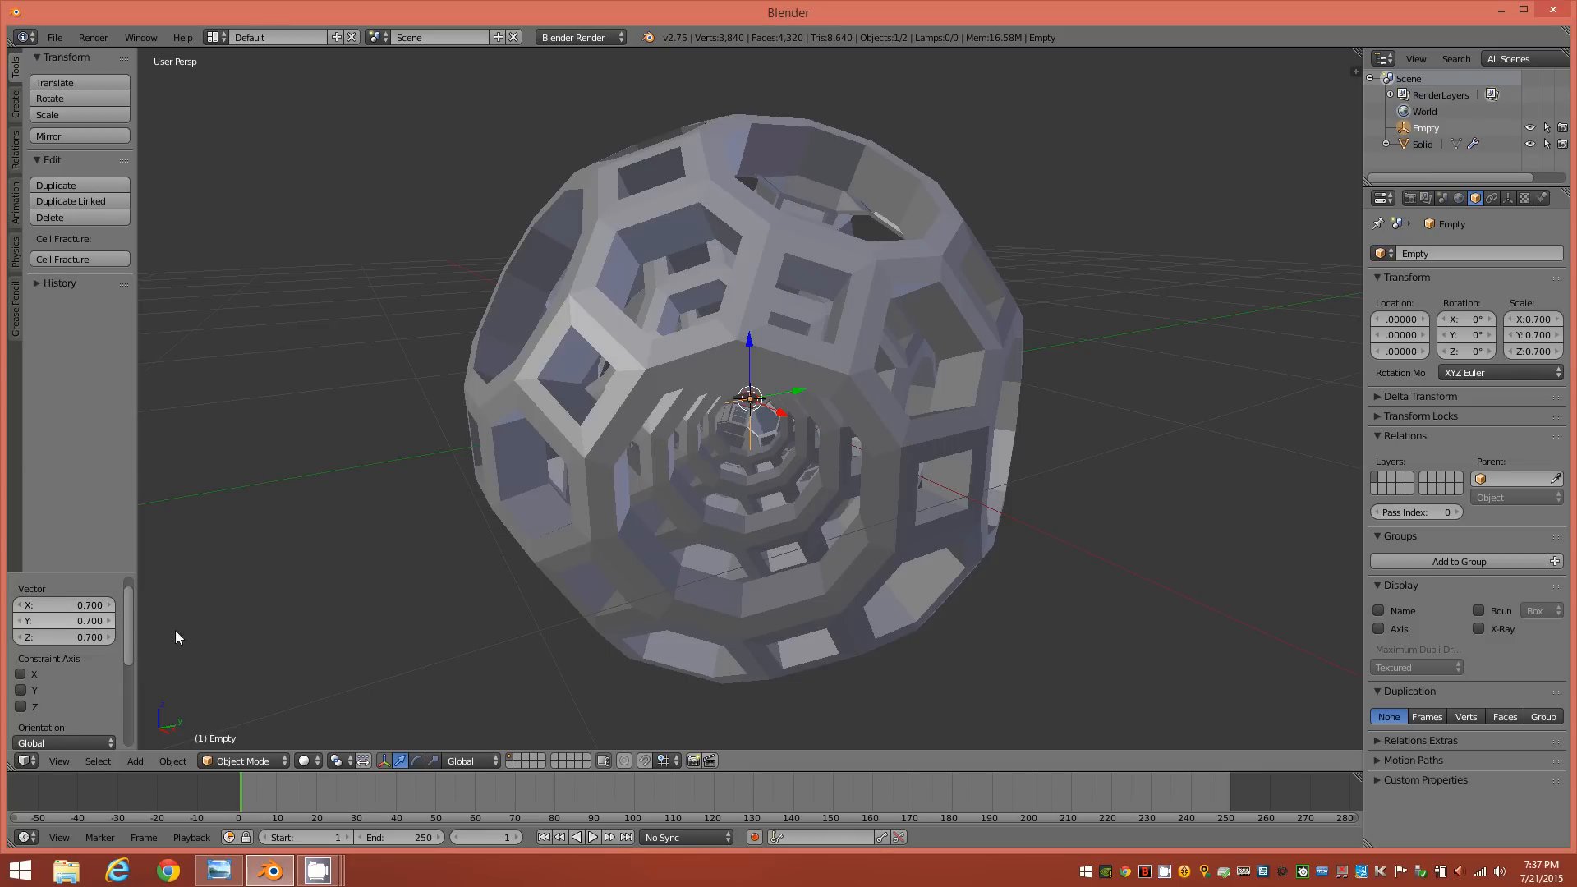
Apply the Array modifier on the solid
mouse_move(782, 585)
middle_down()
mouse_move(739, 593)
mouse_move(746, 611)
mouse_move(787, 585)
middle_up()
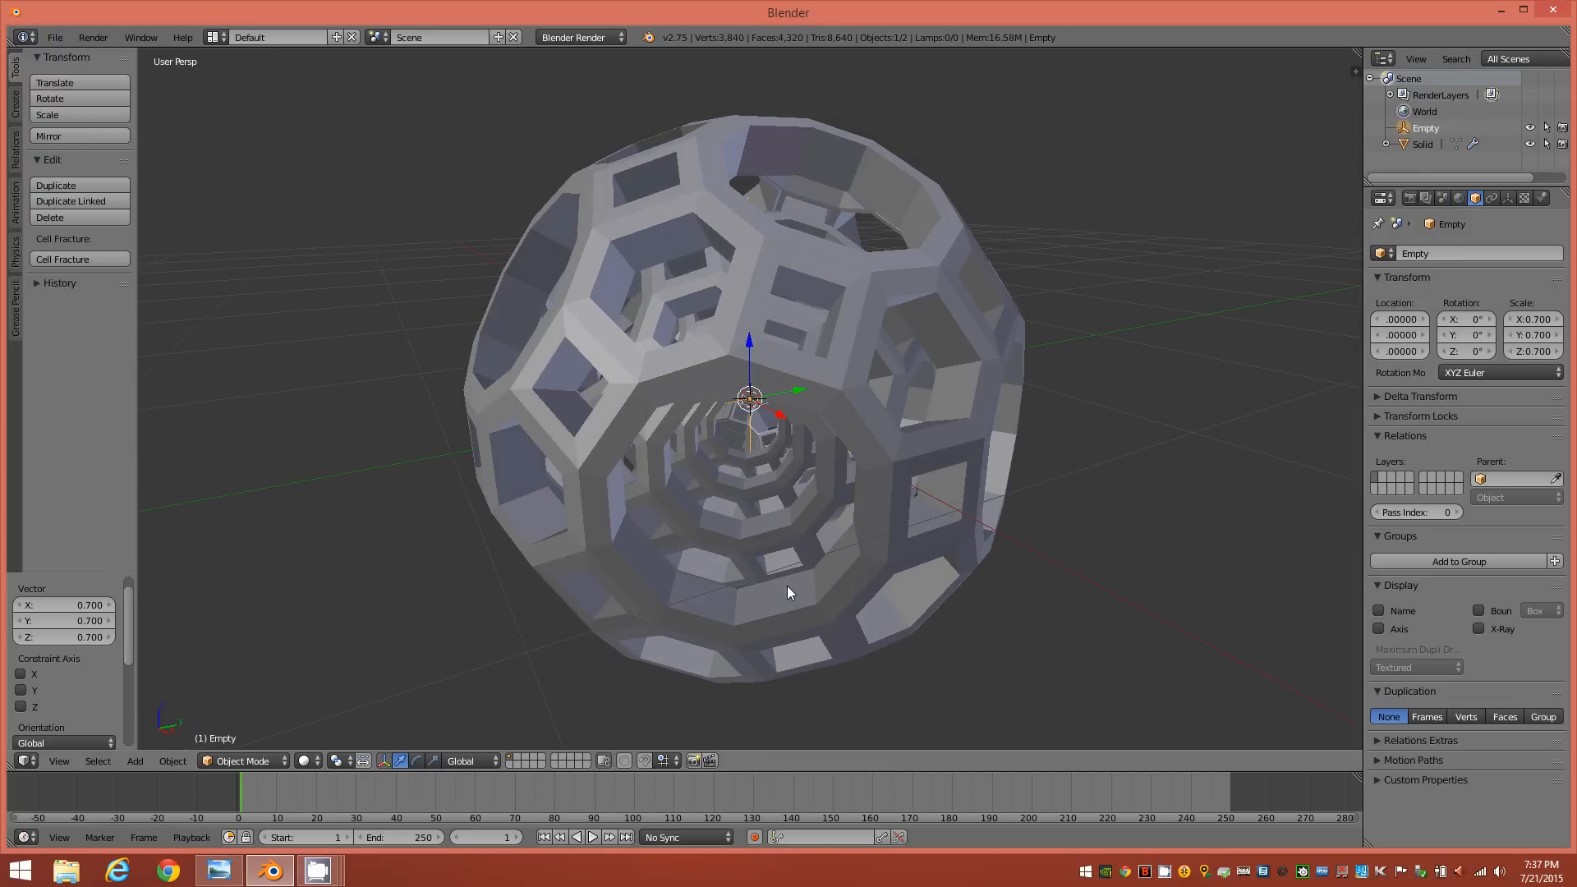
right_click(928, 456)
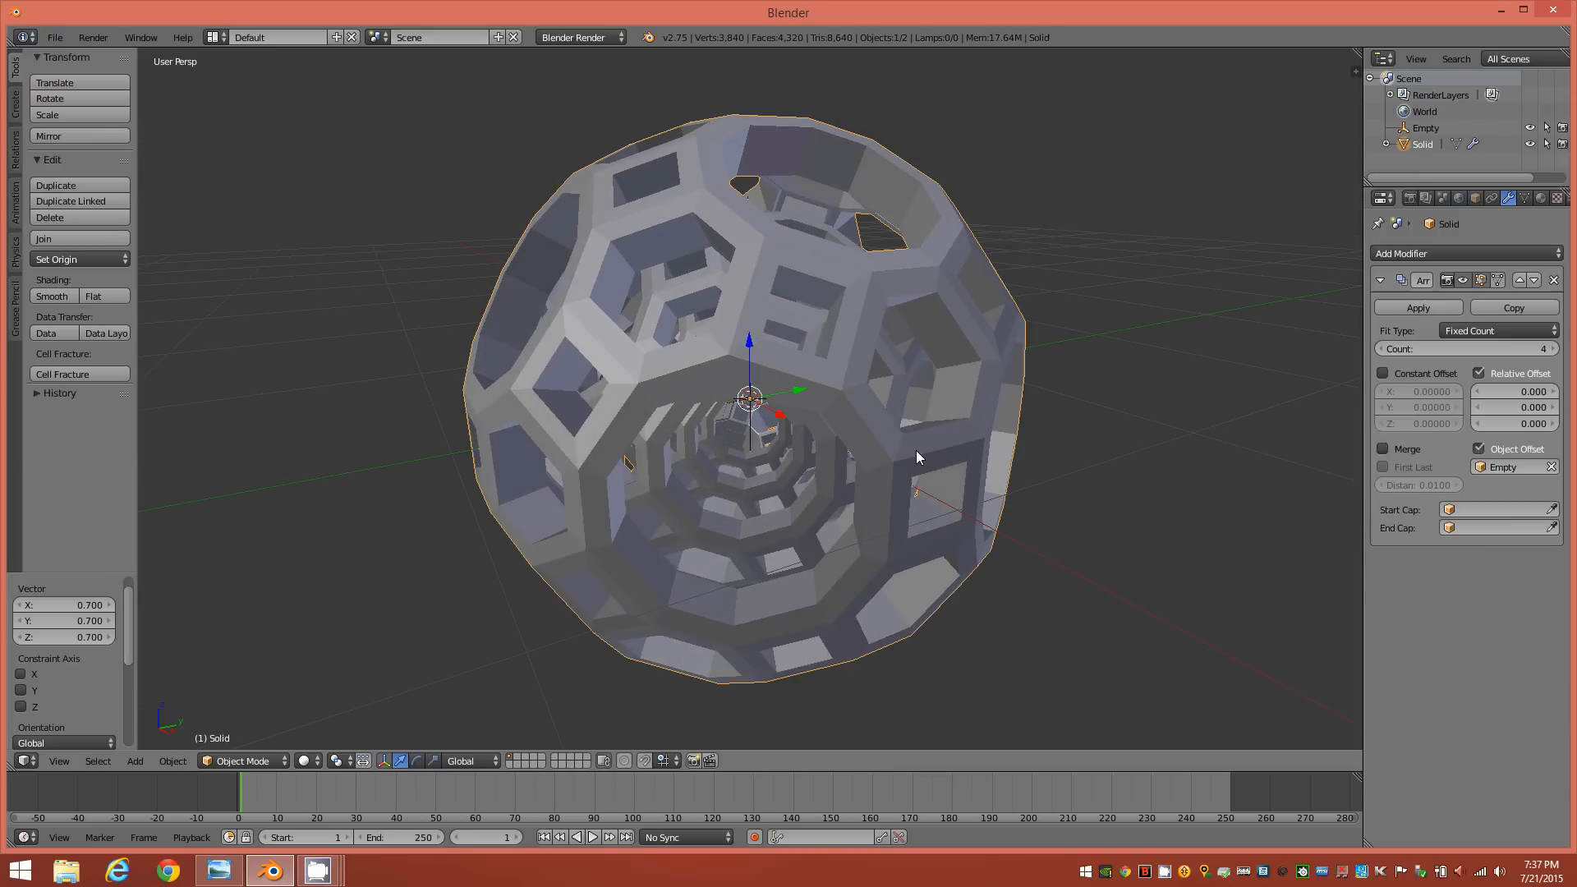
click(1413, 309)
Delete the empty at the centre of the nested shells
middle_drag(883, 473, 804, 406)
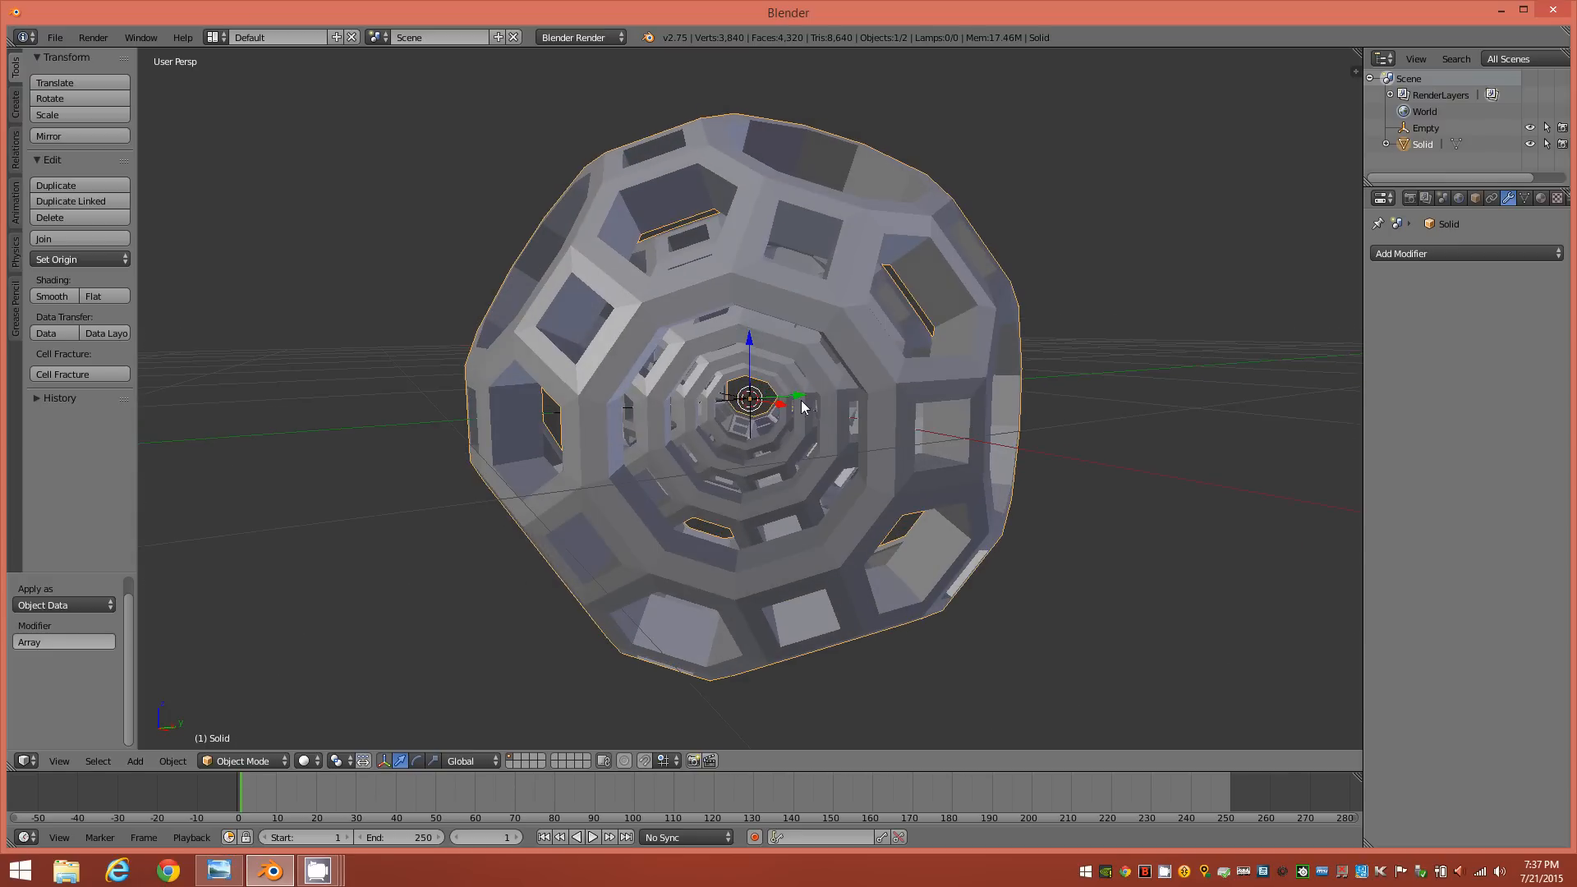
right_click(759, 402)
key(x)
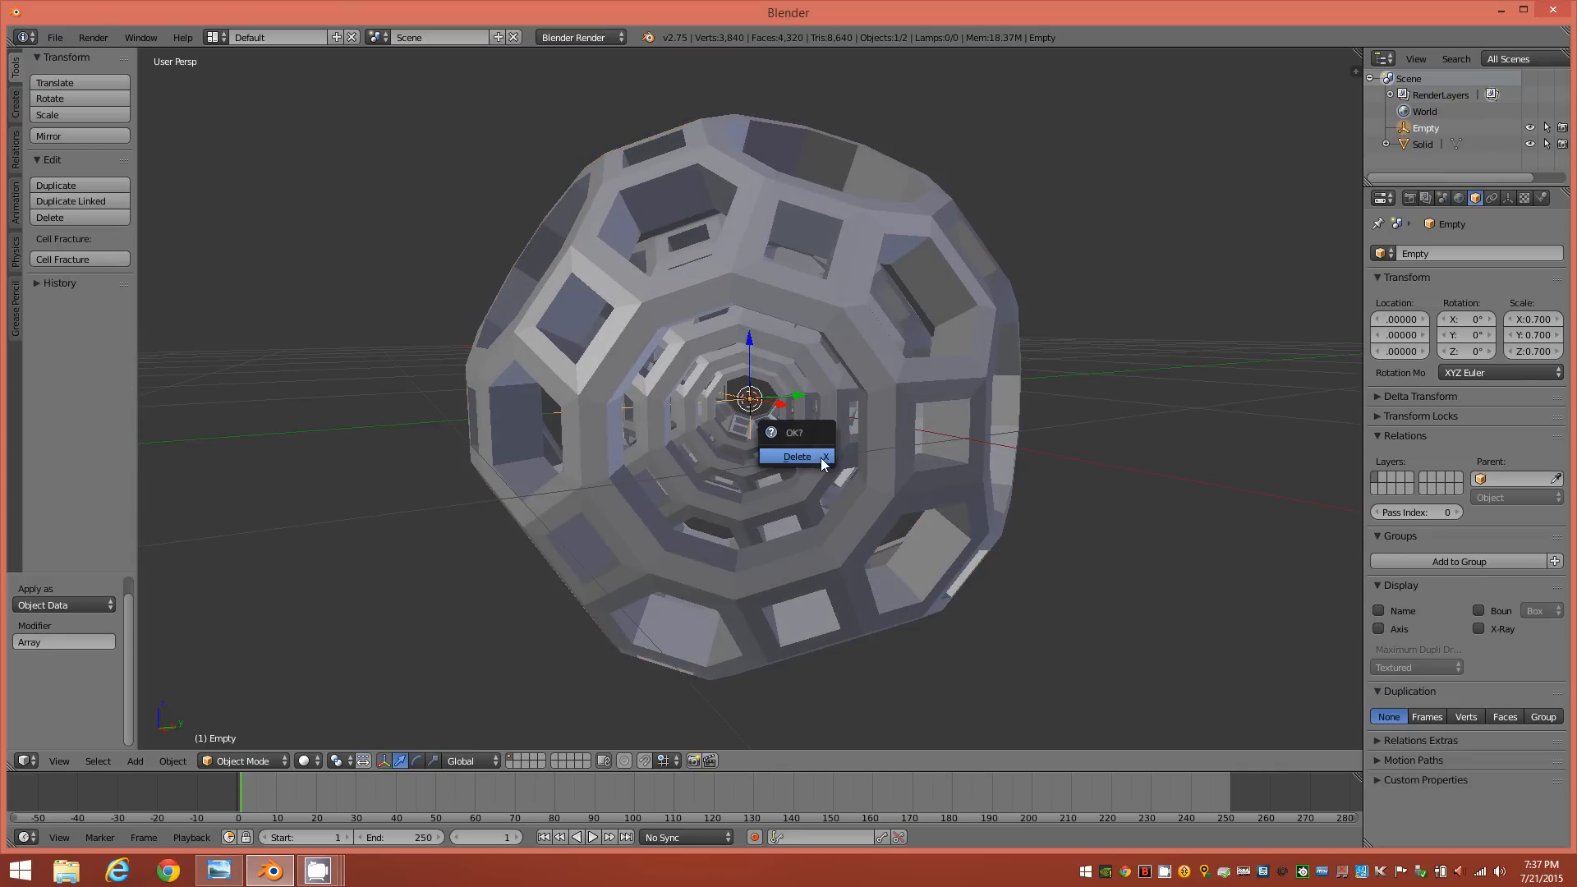
click(739, 450)
Examine the nested shells through the solid's openings from several angles
middle_drag(781, 416, 639, 331)
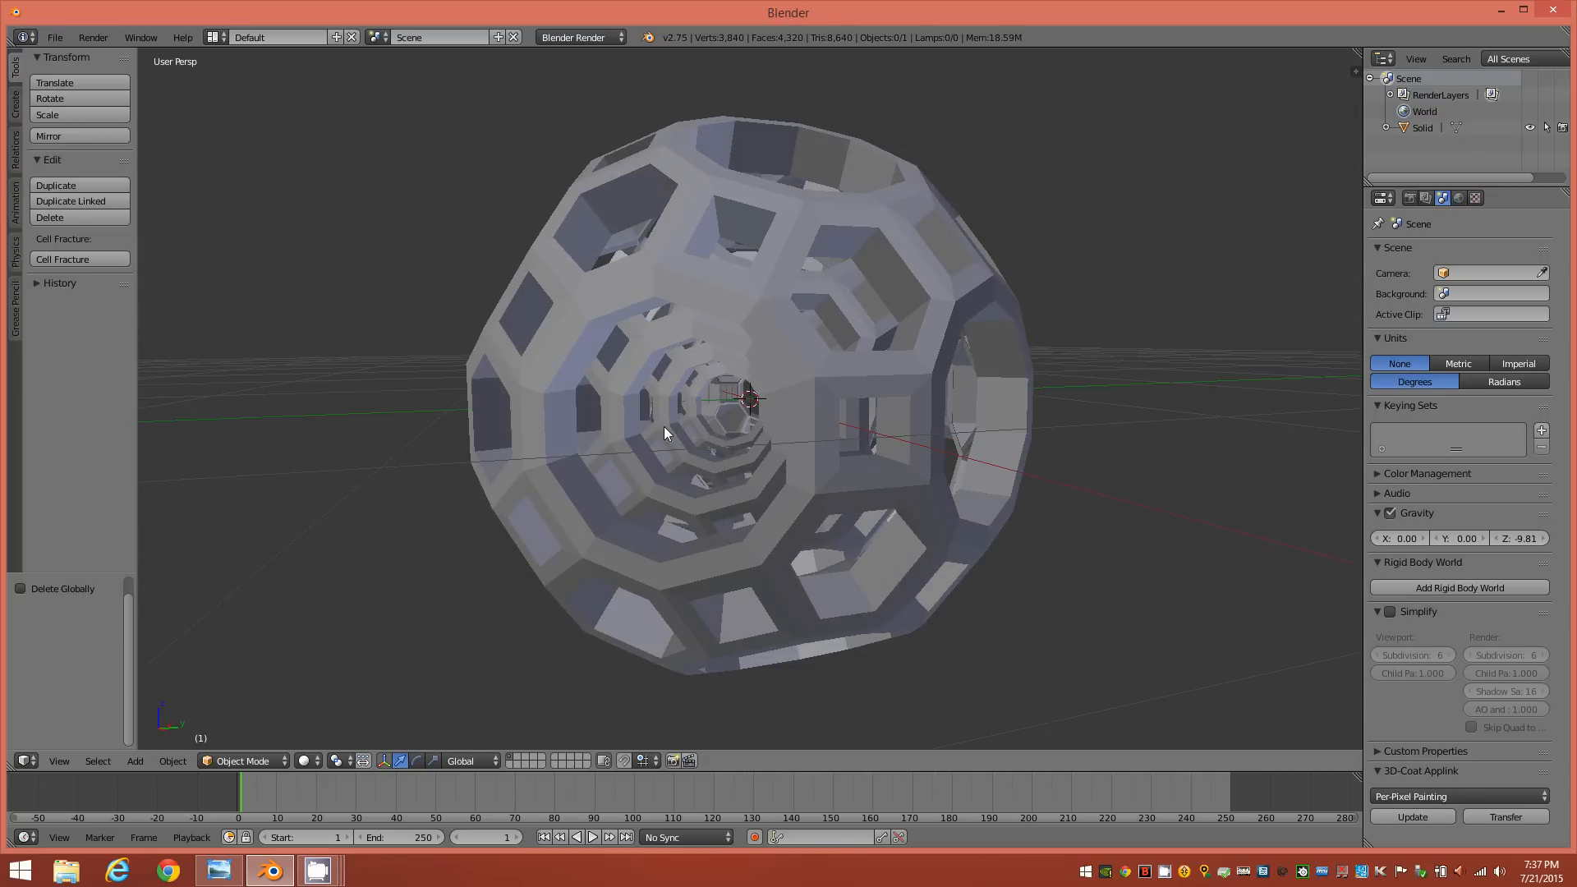
mouse_move(701, 428)
middle_down()
mouse_move(765, 457)
mouse_move(741, 456)
mouse_move(735, 403)
mouse_move(751, 317)
mouse_move(732, 421)
mouse_move(707, 443)
mouse_move(723, 442)
middle_up()
middle_drag(771, 516, 752, 466)
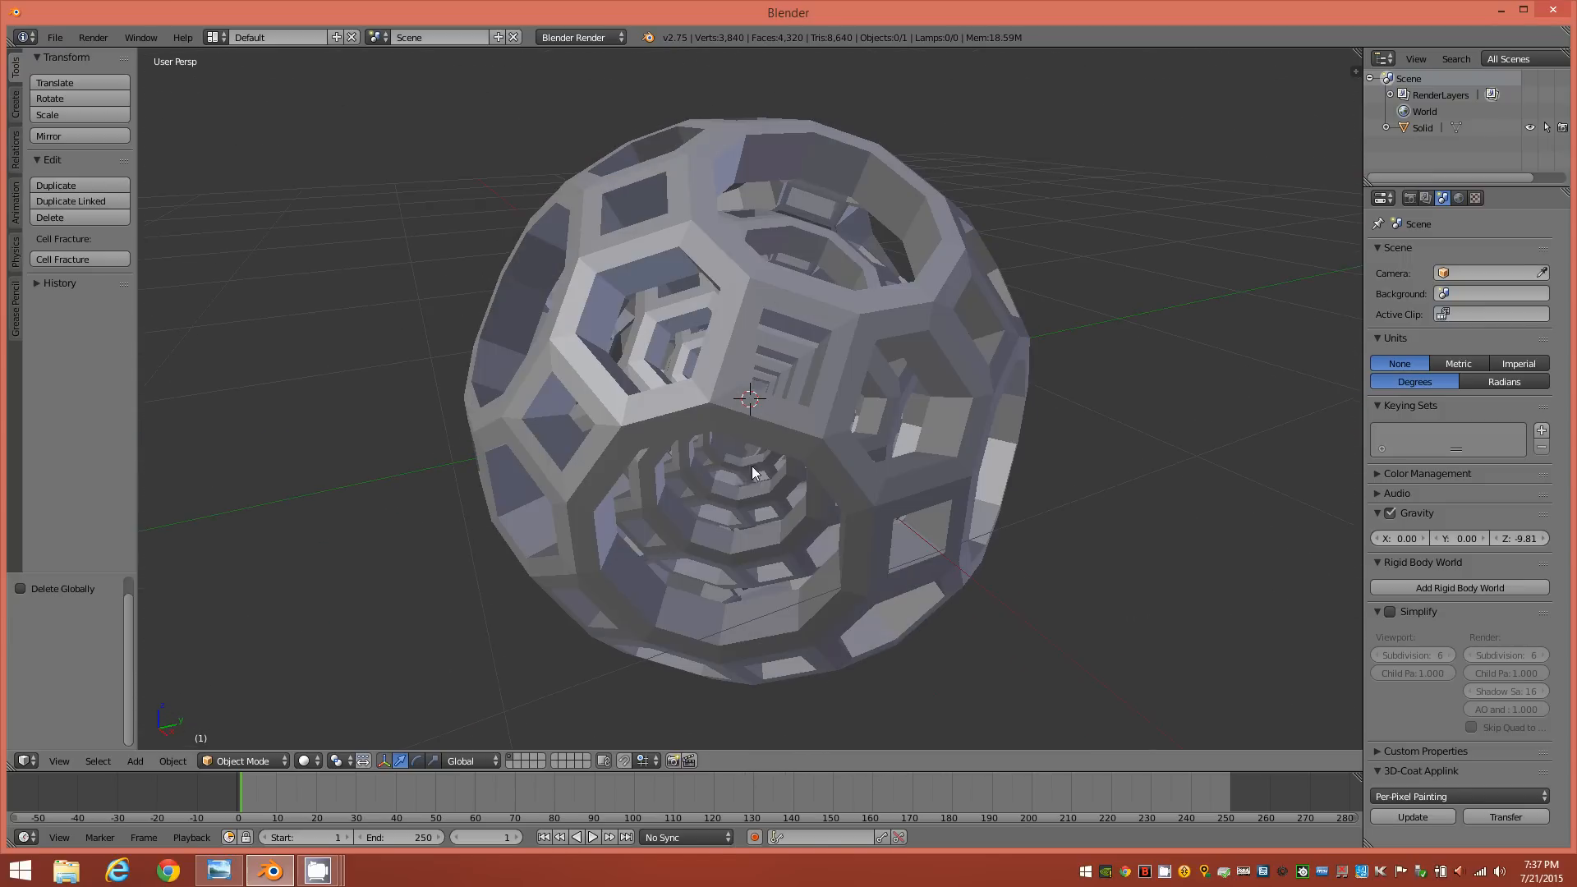
middle_drag(585, 404, 856, 404)
middle_drag(824, 461, 734, 457)
middle_drag(667, 395, 703, 423)
Select the nested solid and enter Edit Mode on its mesh
key(Tab)
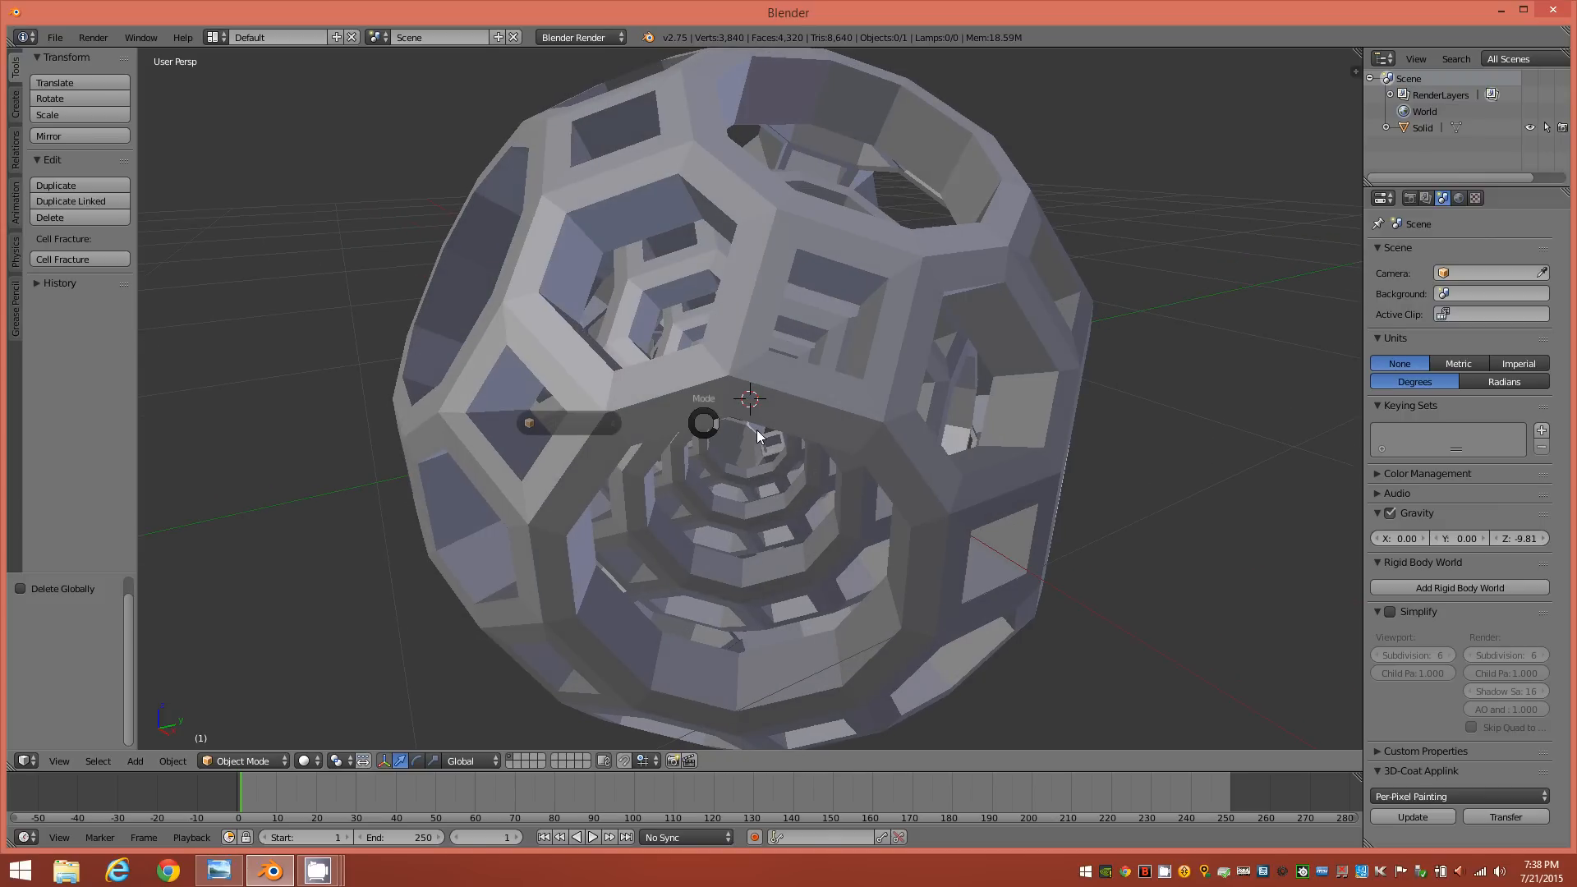
right_click(854, 496)
key(Tab)
click(911, 503)
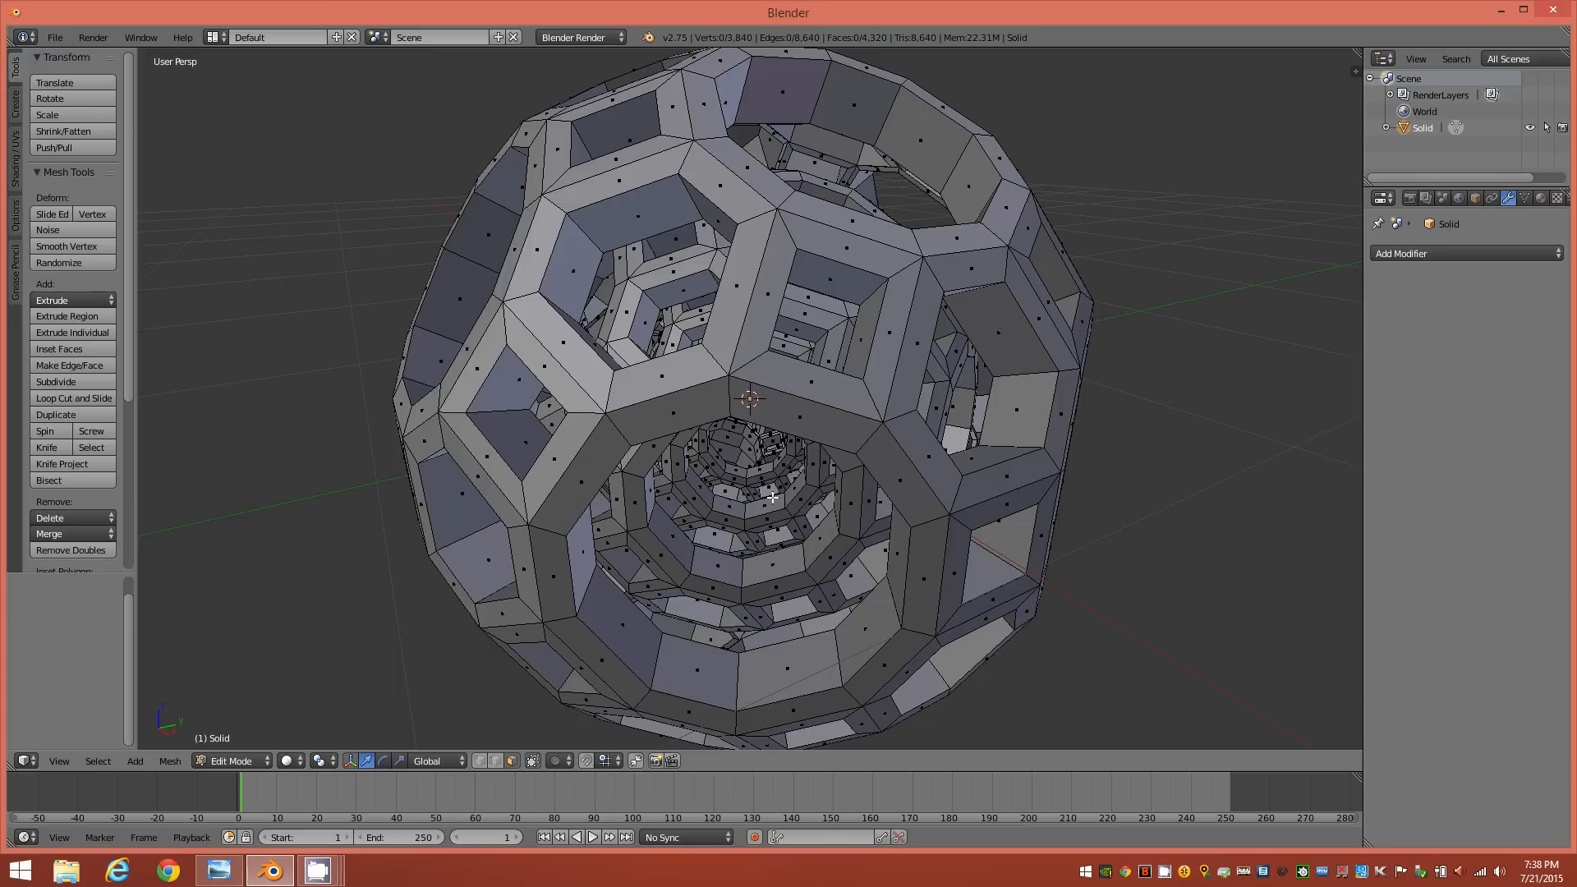
Examine how the hexagonal, square and decagonal openings line up between the nested shells
middle_drag(705, 415, 760, 417)
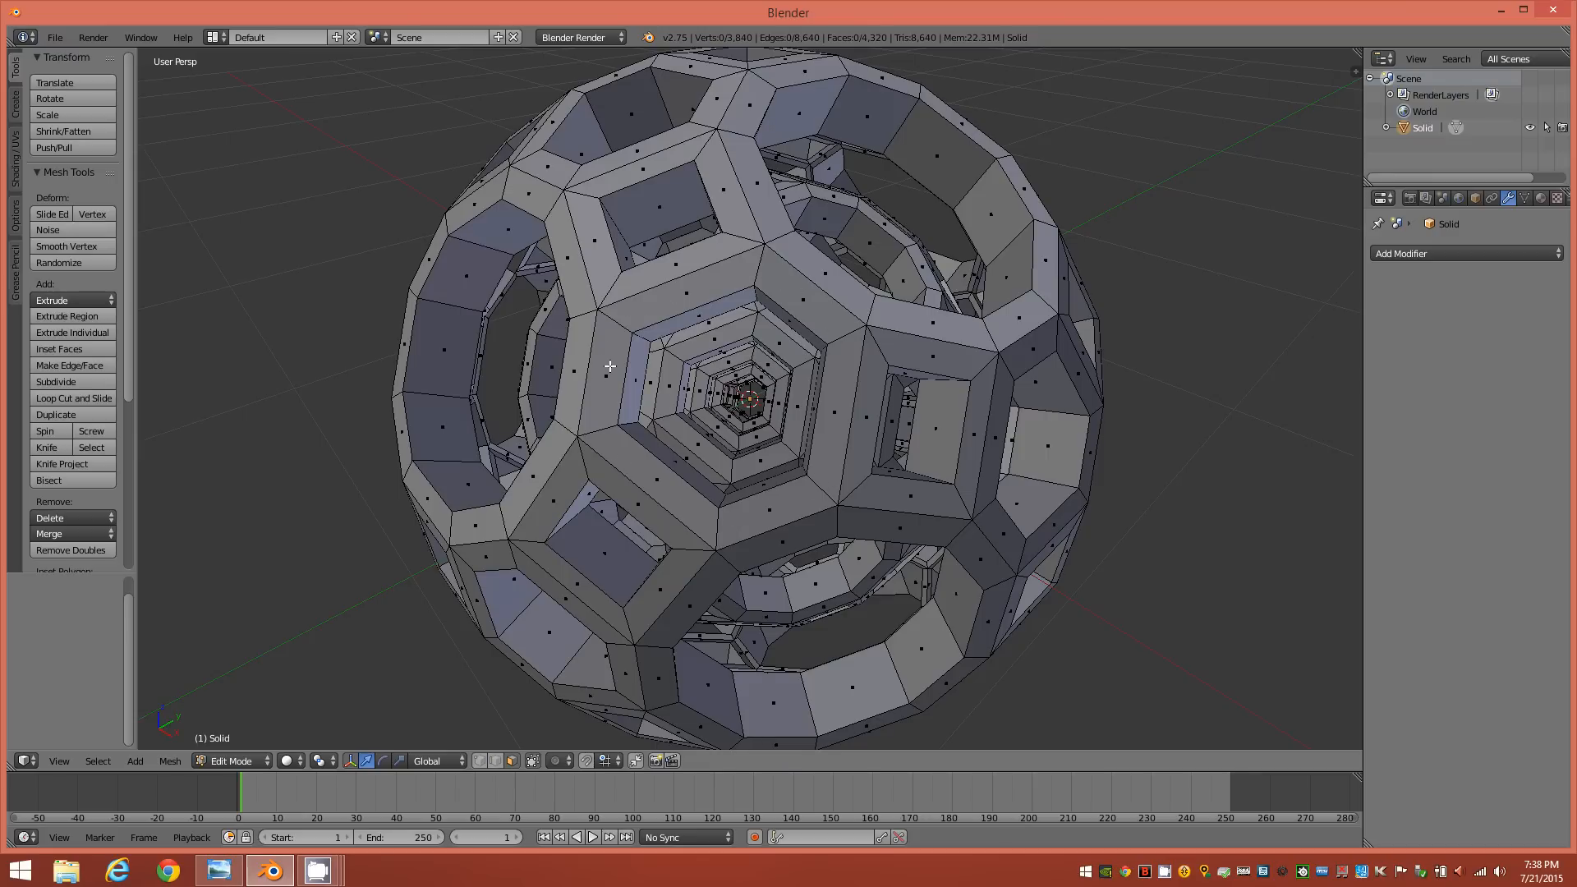
middle_drag(879, 516, 737, 244)
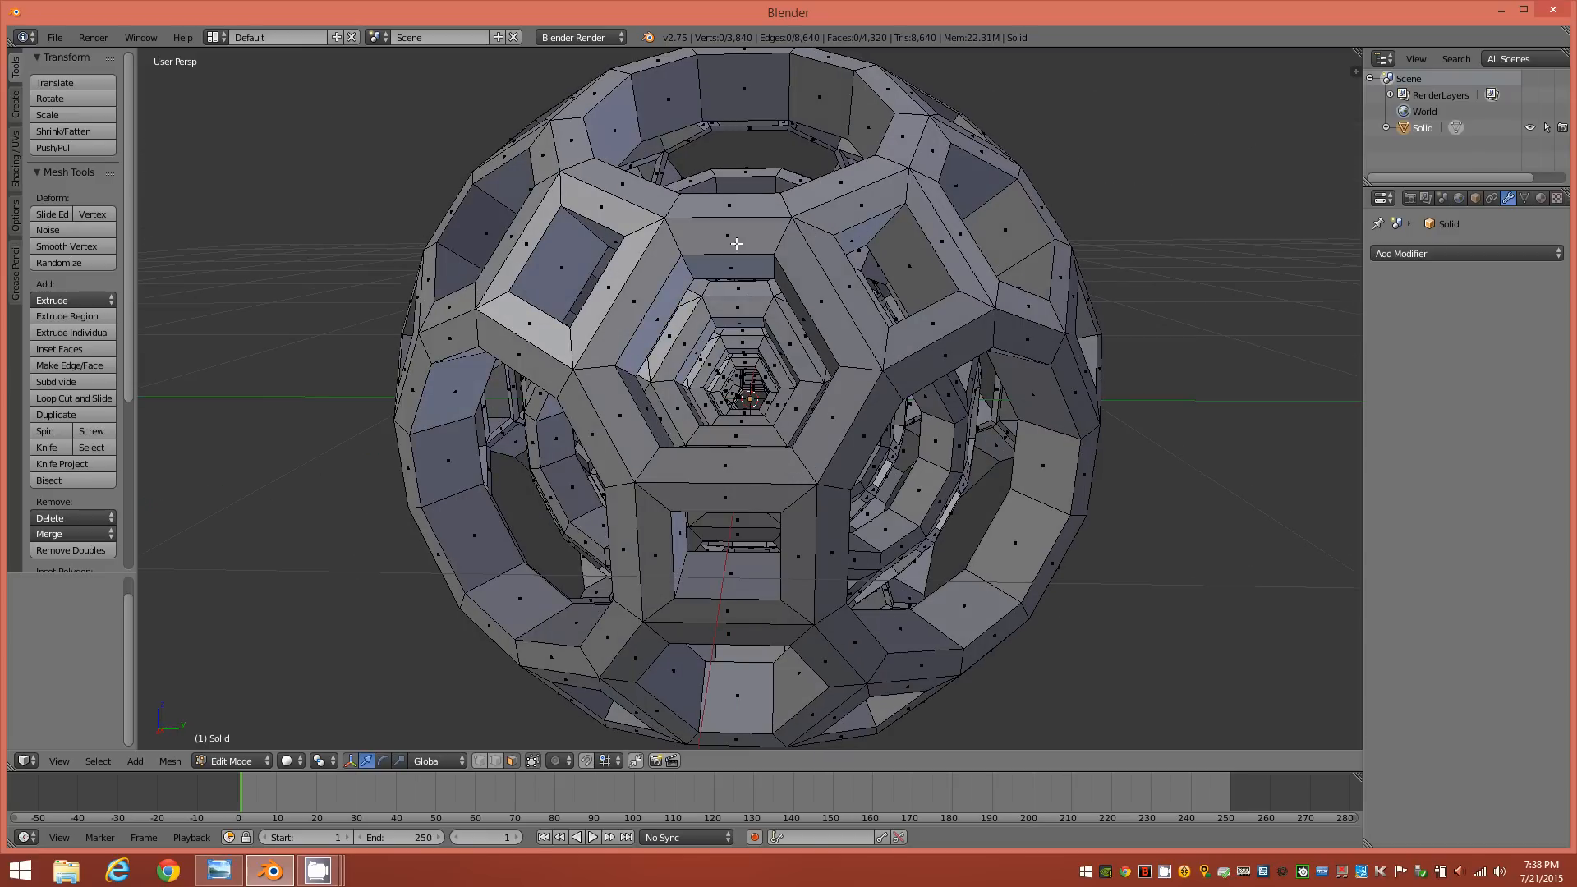
middle_drag(801, 324, 575, 351)
middle_drag(712, 456, 714, 382)
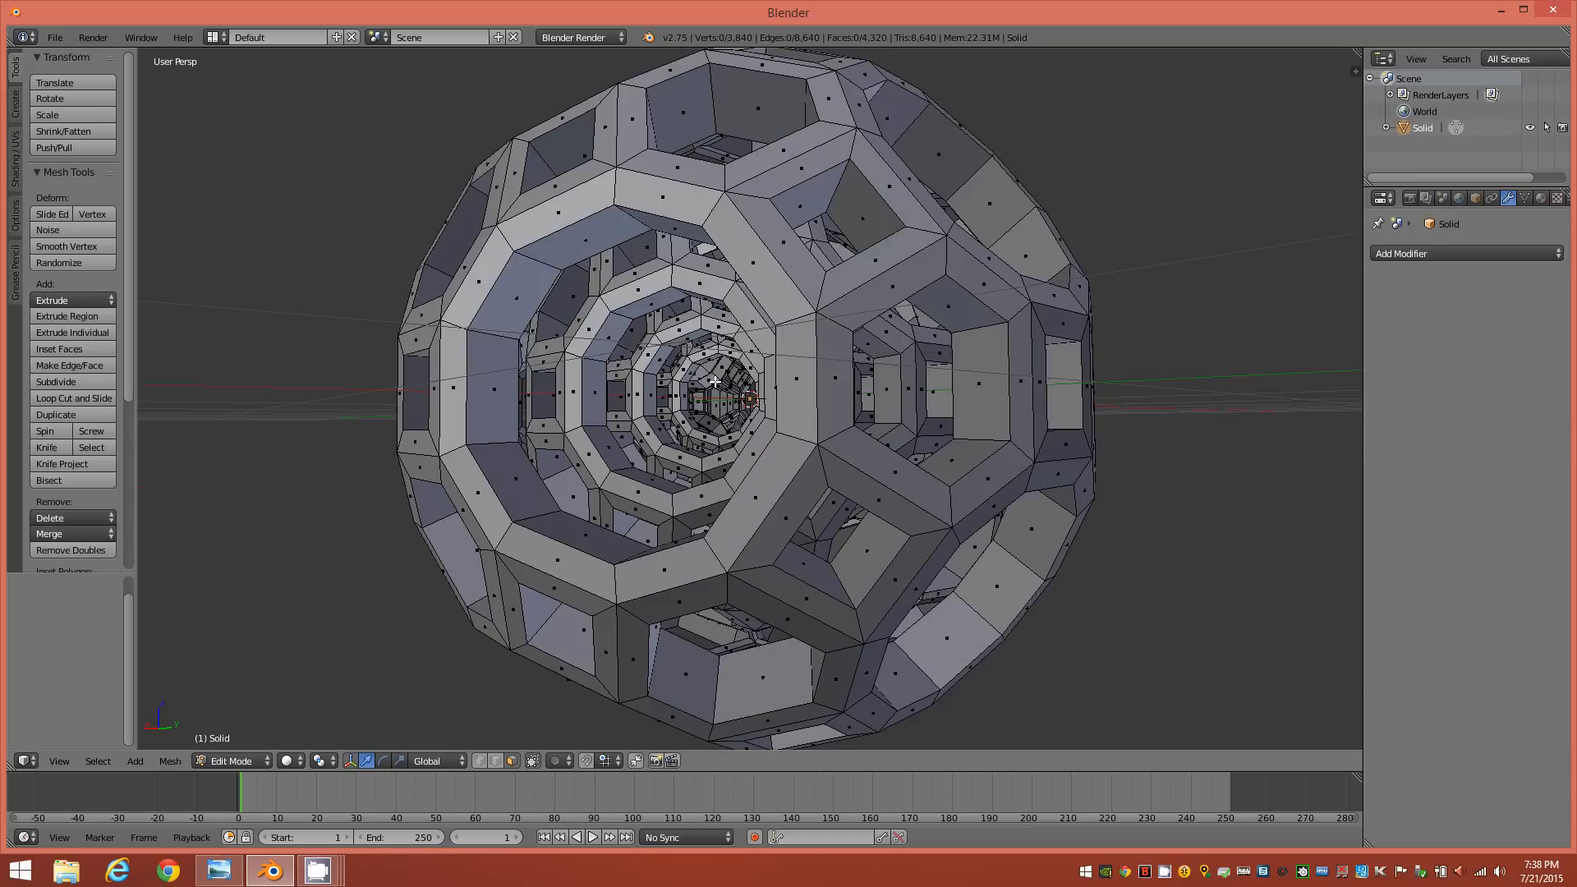
middle_drag(763, 452, 653, 319)
middle_drag(822, 396, 789, 400)
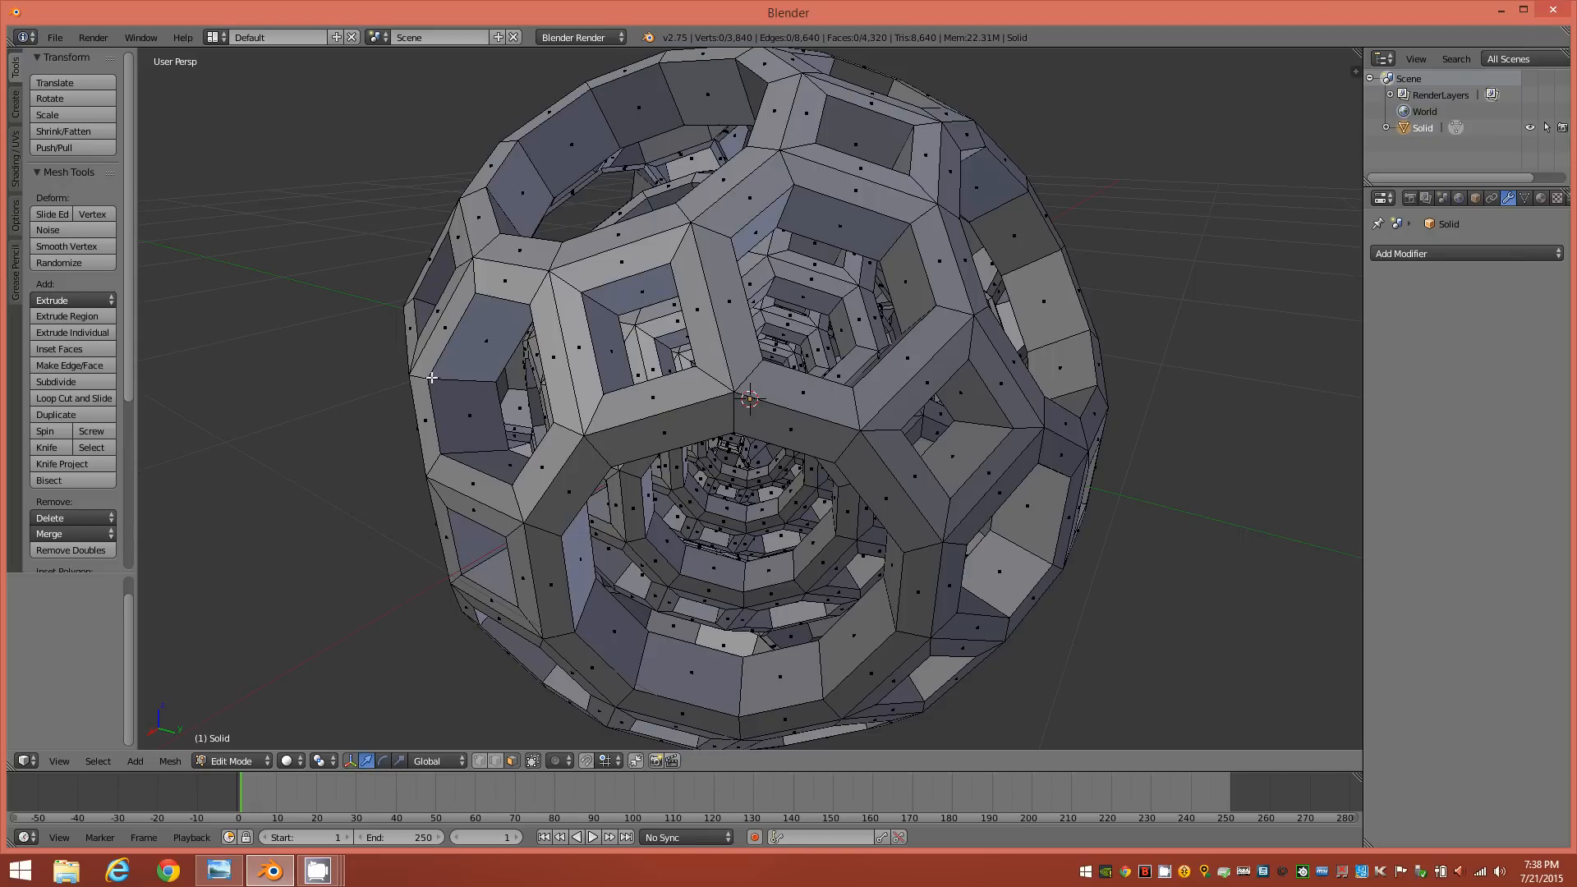
middle_drag(556, 446, 621, 465)
middle_drag(545, 419, 464, 361)
Select the ring of faces around one hexagonal opening on the inner side of the outermost shell
scroll(469, 355, up, 2)
scroll(469, 355, up, 3)
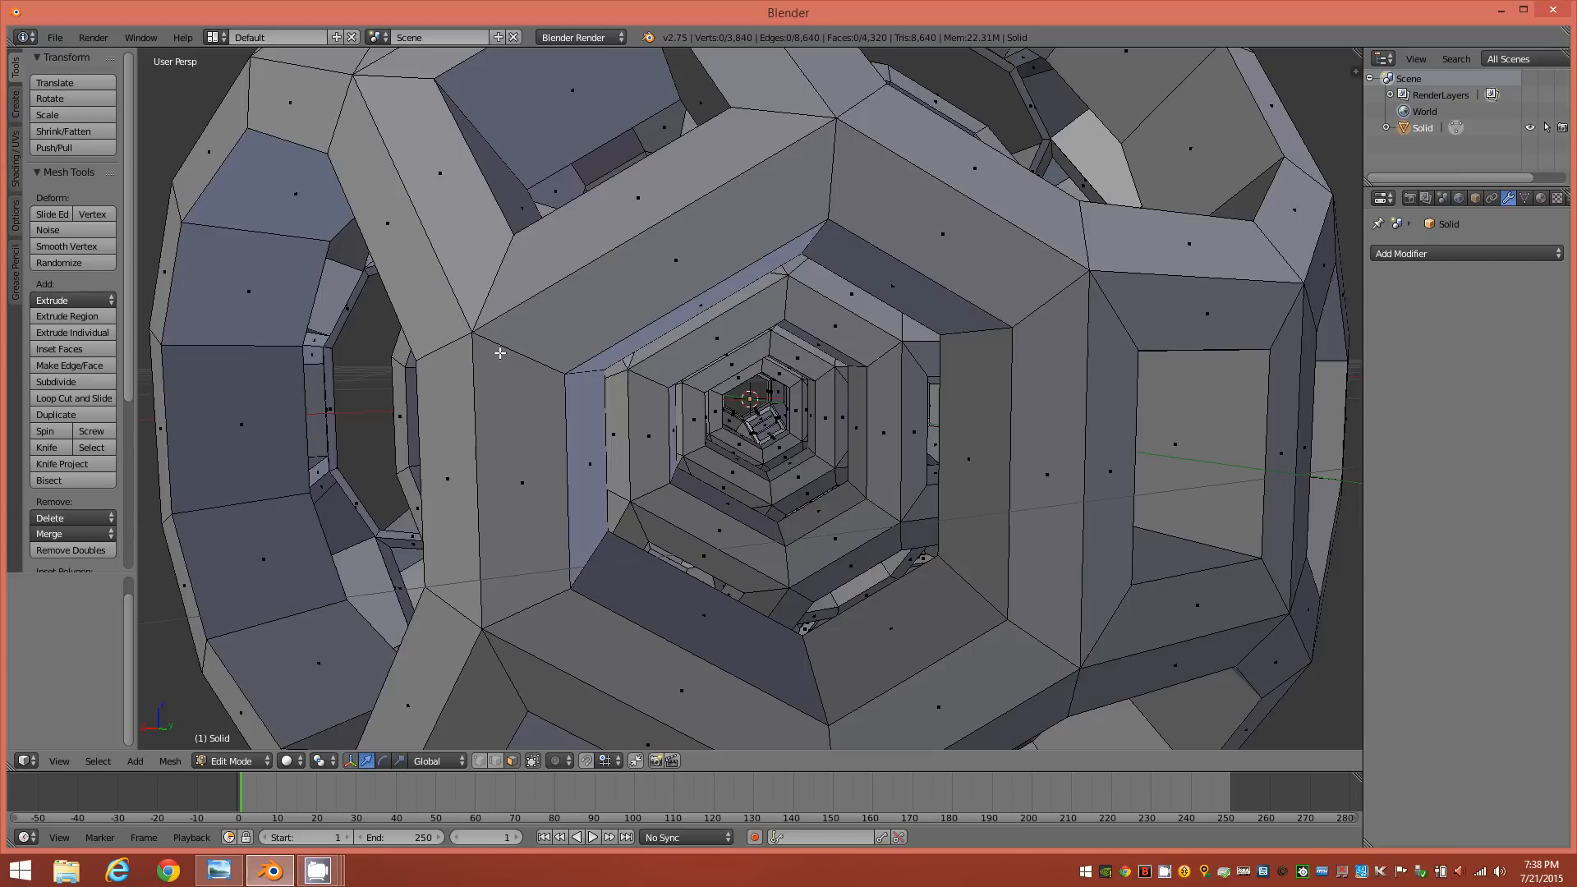
shift+middle_drag(374, 276, 452, 207)
scroll(624, 294, up, 2)
scroll(477, 198, up, 2)
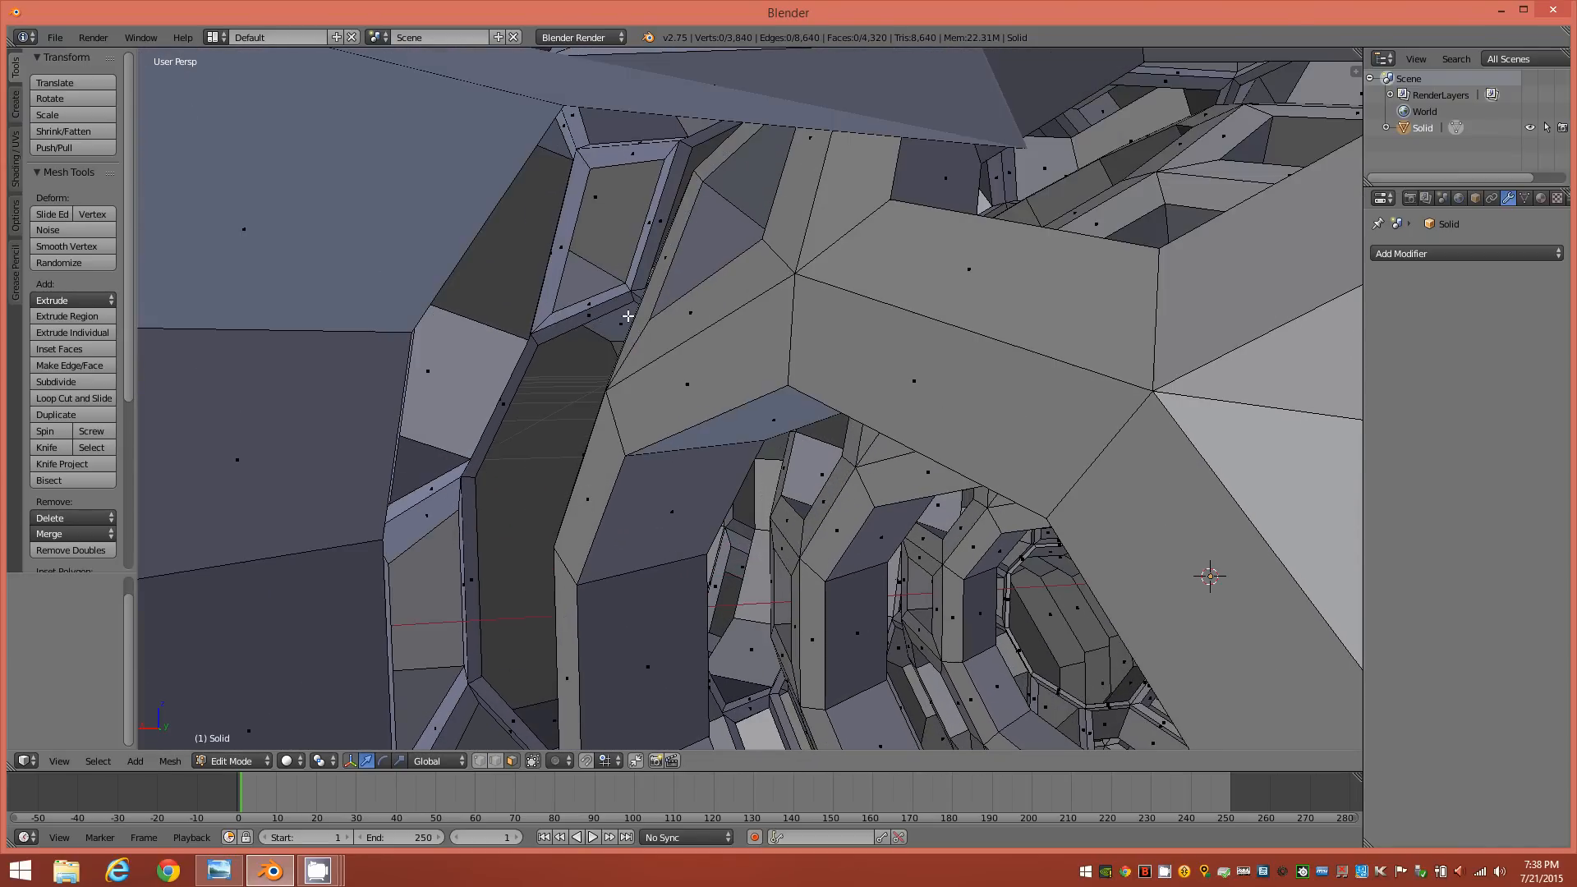
scroll(611, 309, up, 3)
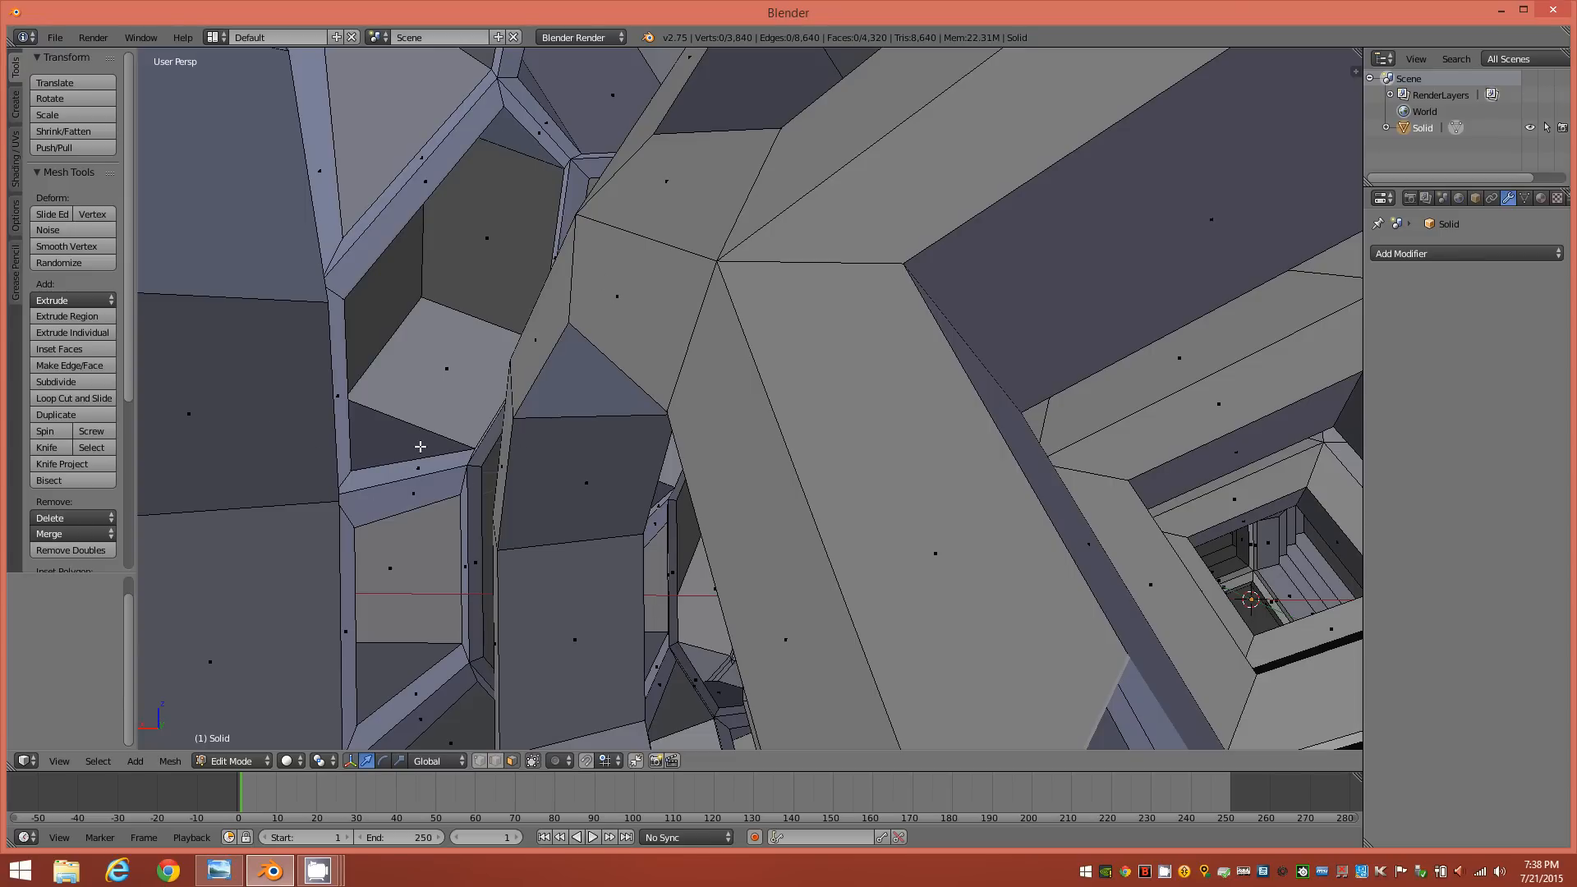
middle_drag(419, 446, 436, 439)
mouse_move(638, 482)
middle_down()
mouse_move(617, 468)
mouse_move(641, 464)
mouse_move(645, 434)
mouse_move(665, 444)
mouse_move(651, 416)
mouse_move(648, 464)
middle_up()
middle_drag(569, 372, 574, 411)
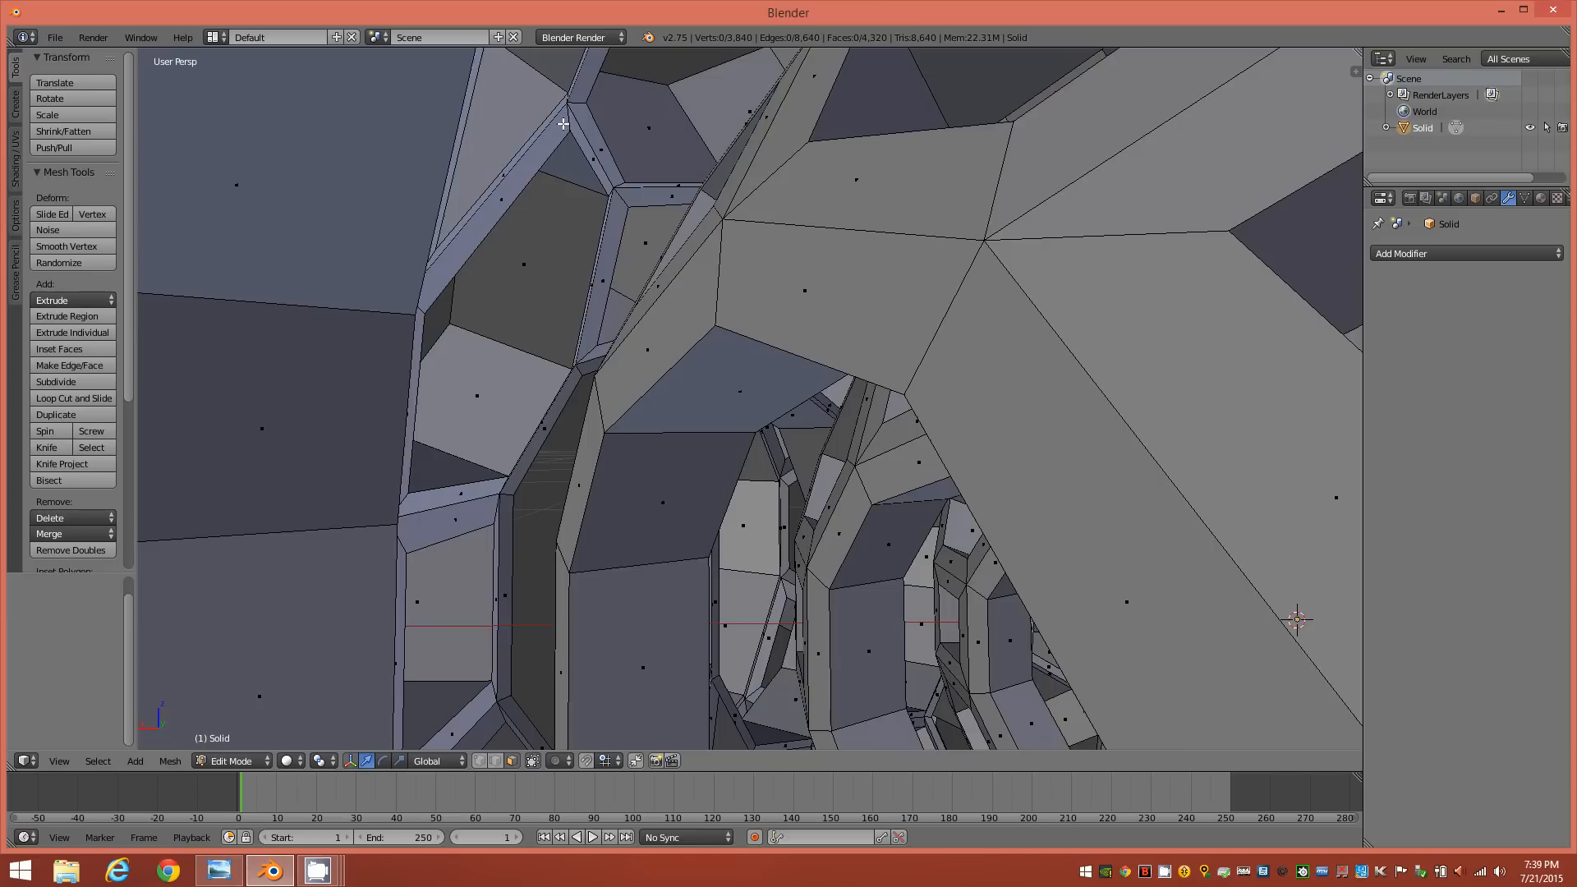
alt+right_click(565, 126)
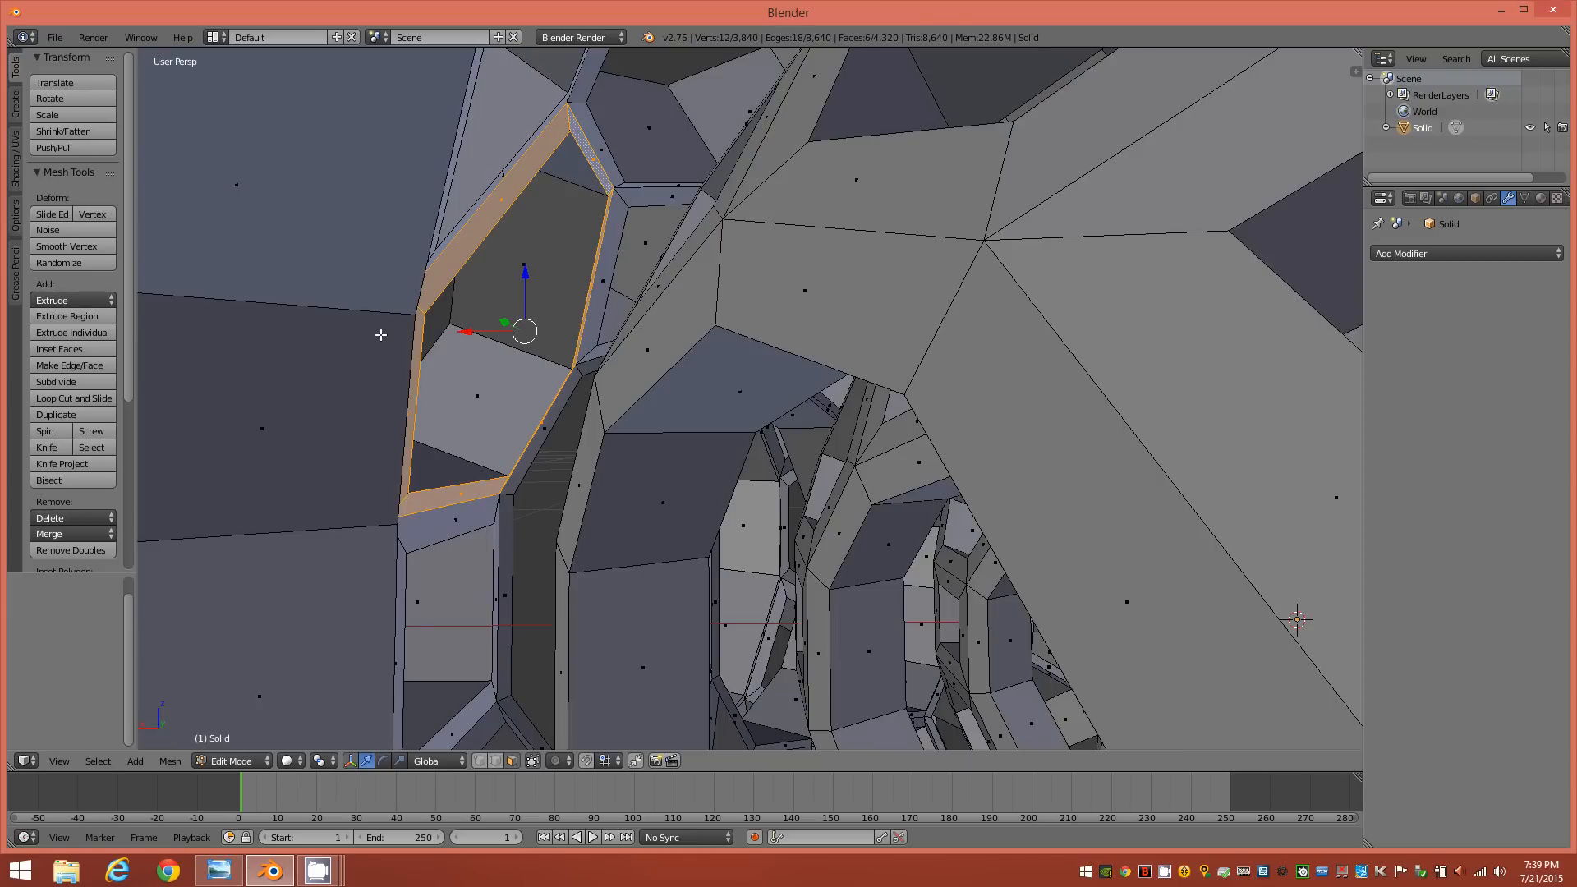
Add the facing hexagonal face ring on the second shell's outer side to the selection
middle_drag(675, 320, 731, 319)
middle_drag(837, 375, 910, 344)
alt+shift+right_click(808, 347)
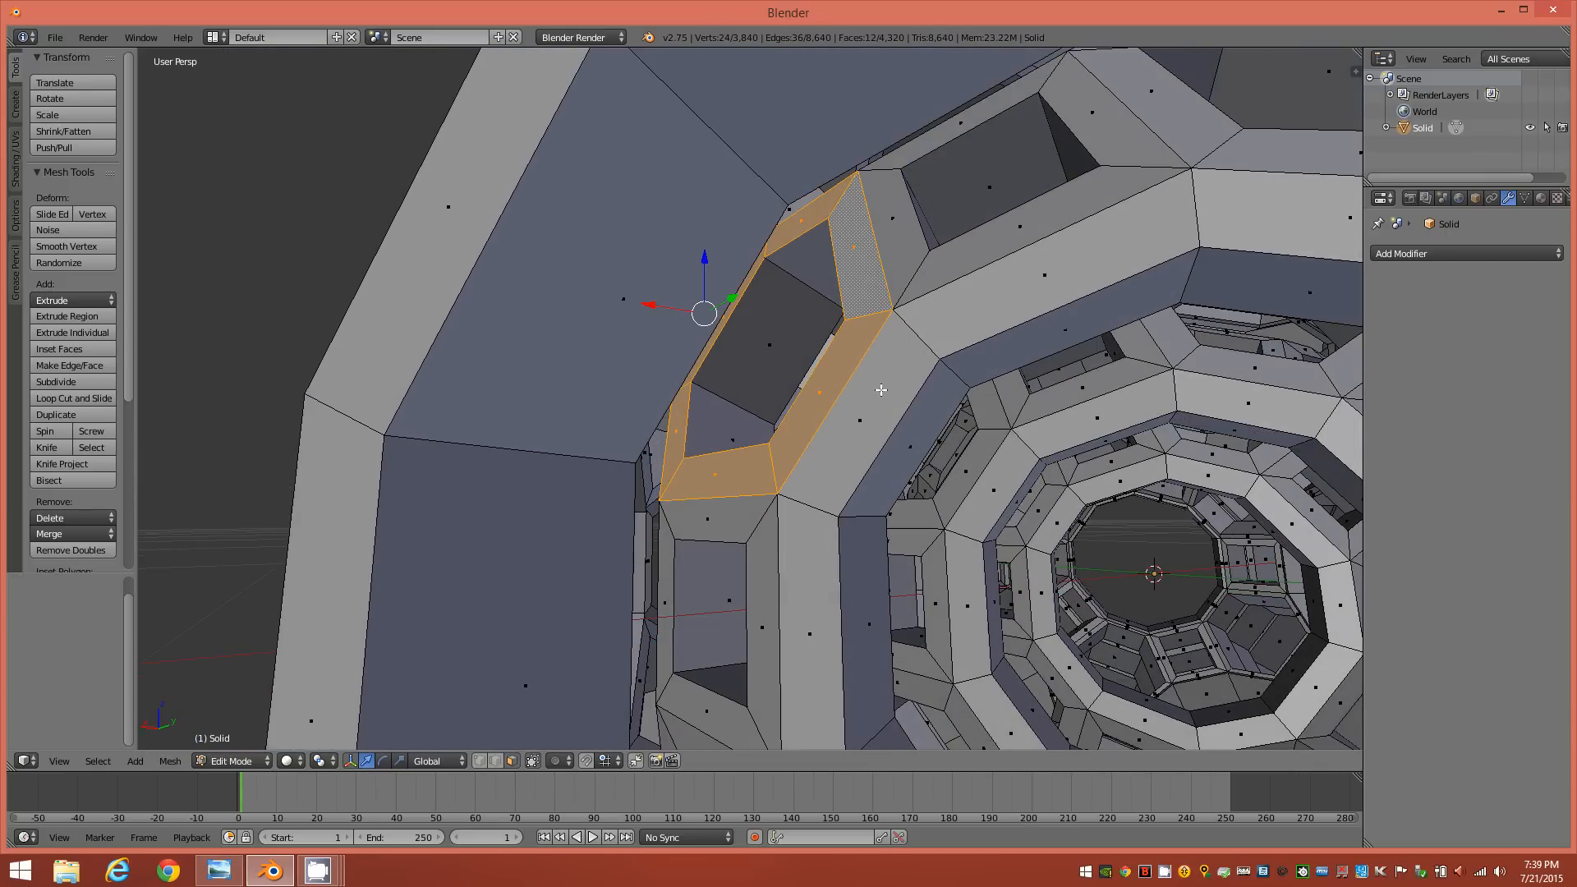
Add the matching hexagonal face rings on the second shell's inner side and the third shell's outer side to the selection
middle_drag(887, 410, 756, 239)
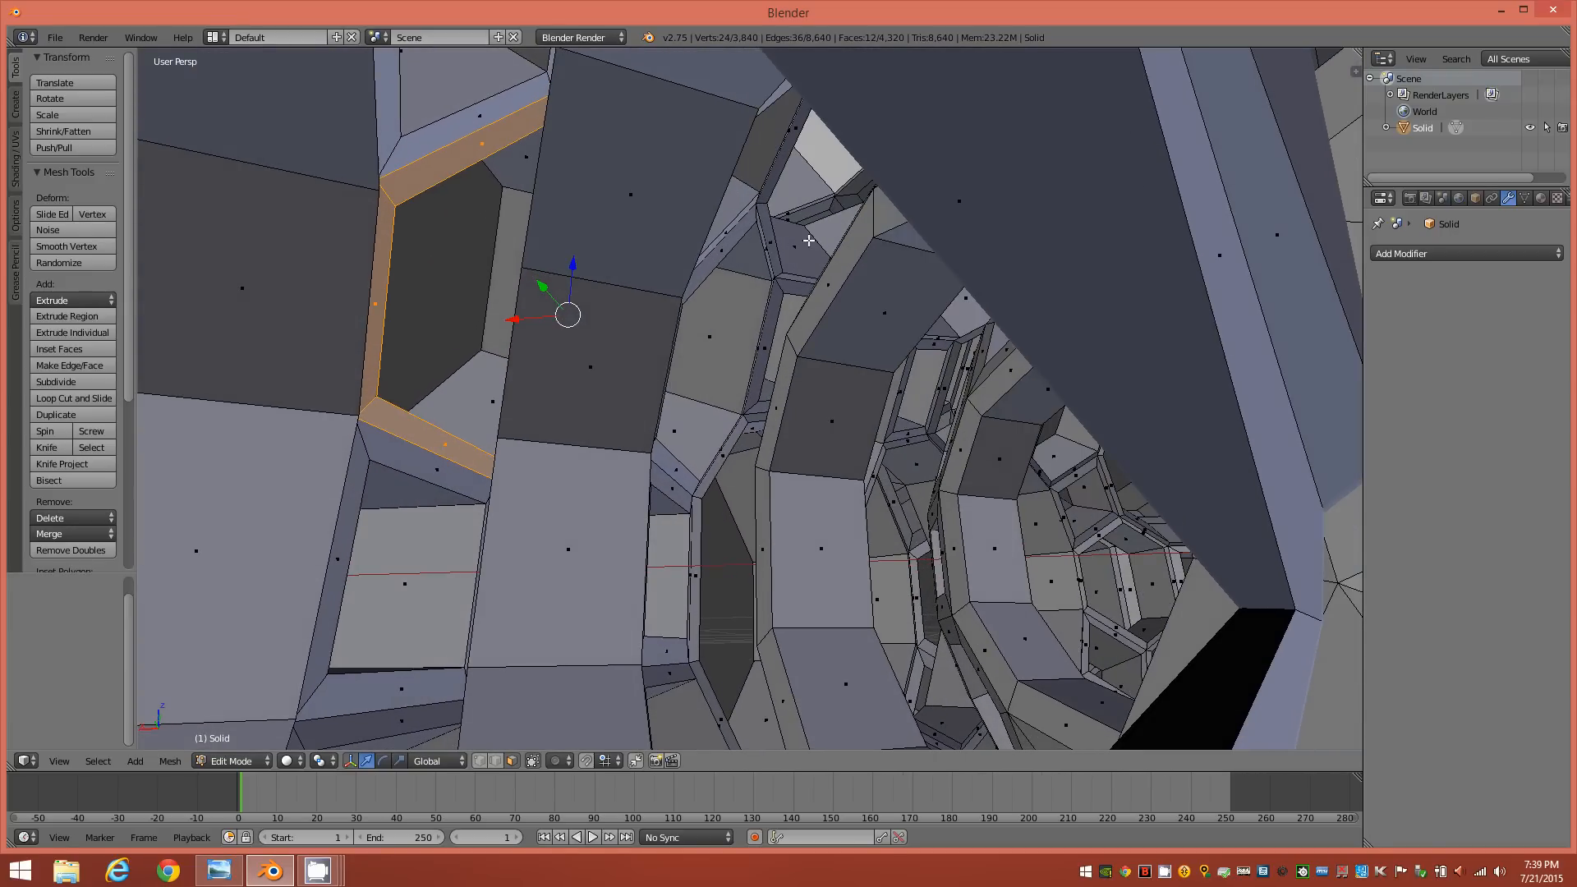
alt+shift+right_click(752, 215)
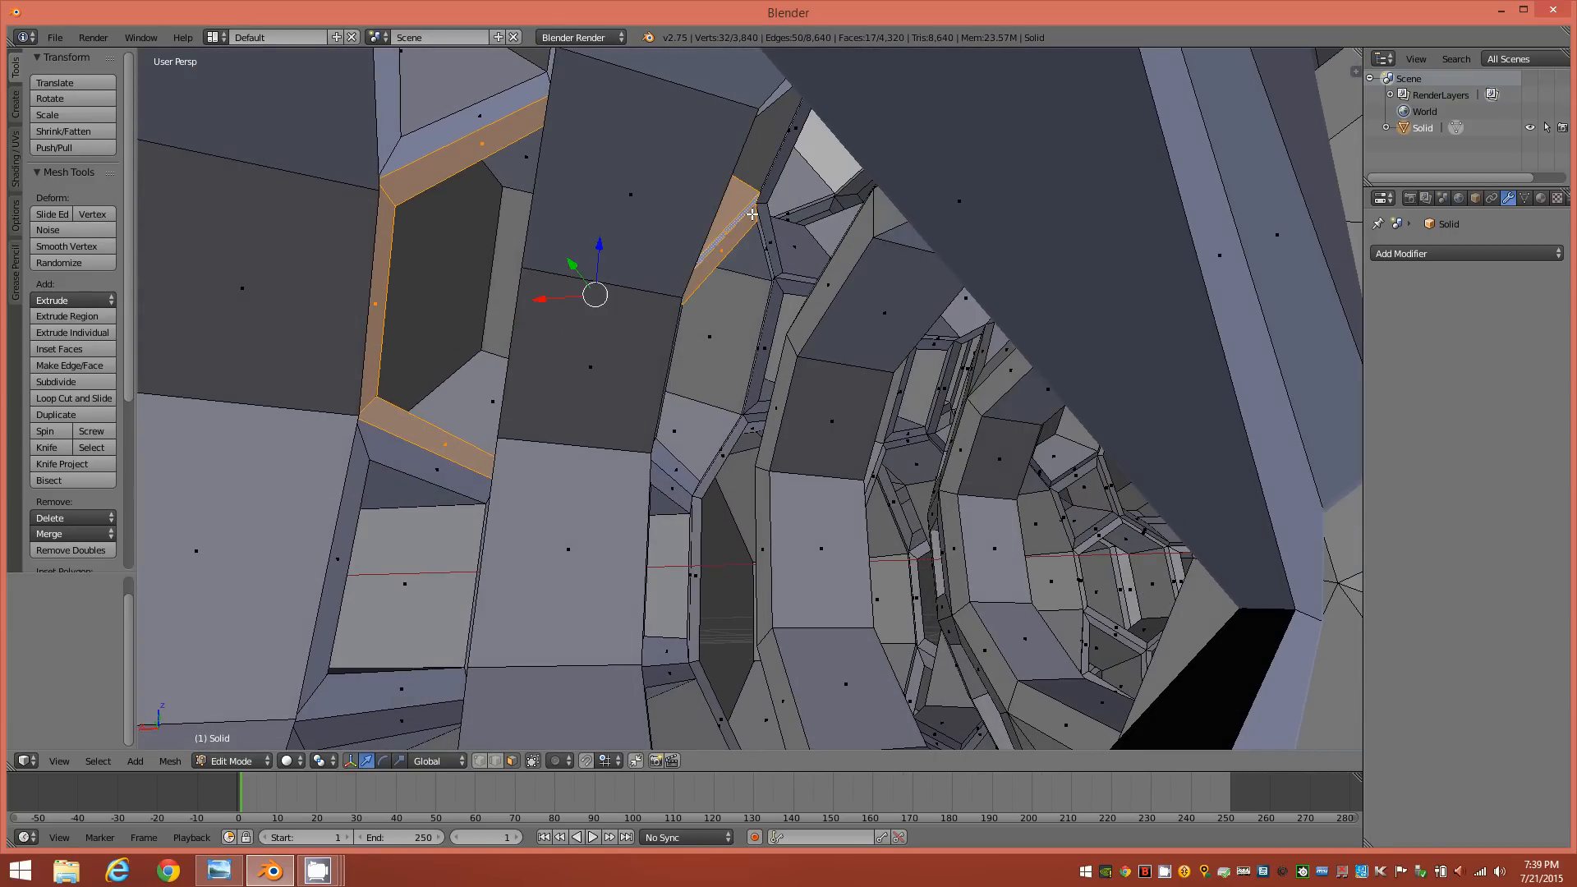
key(ctrl+z)
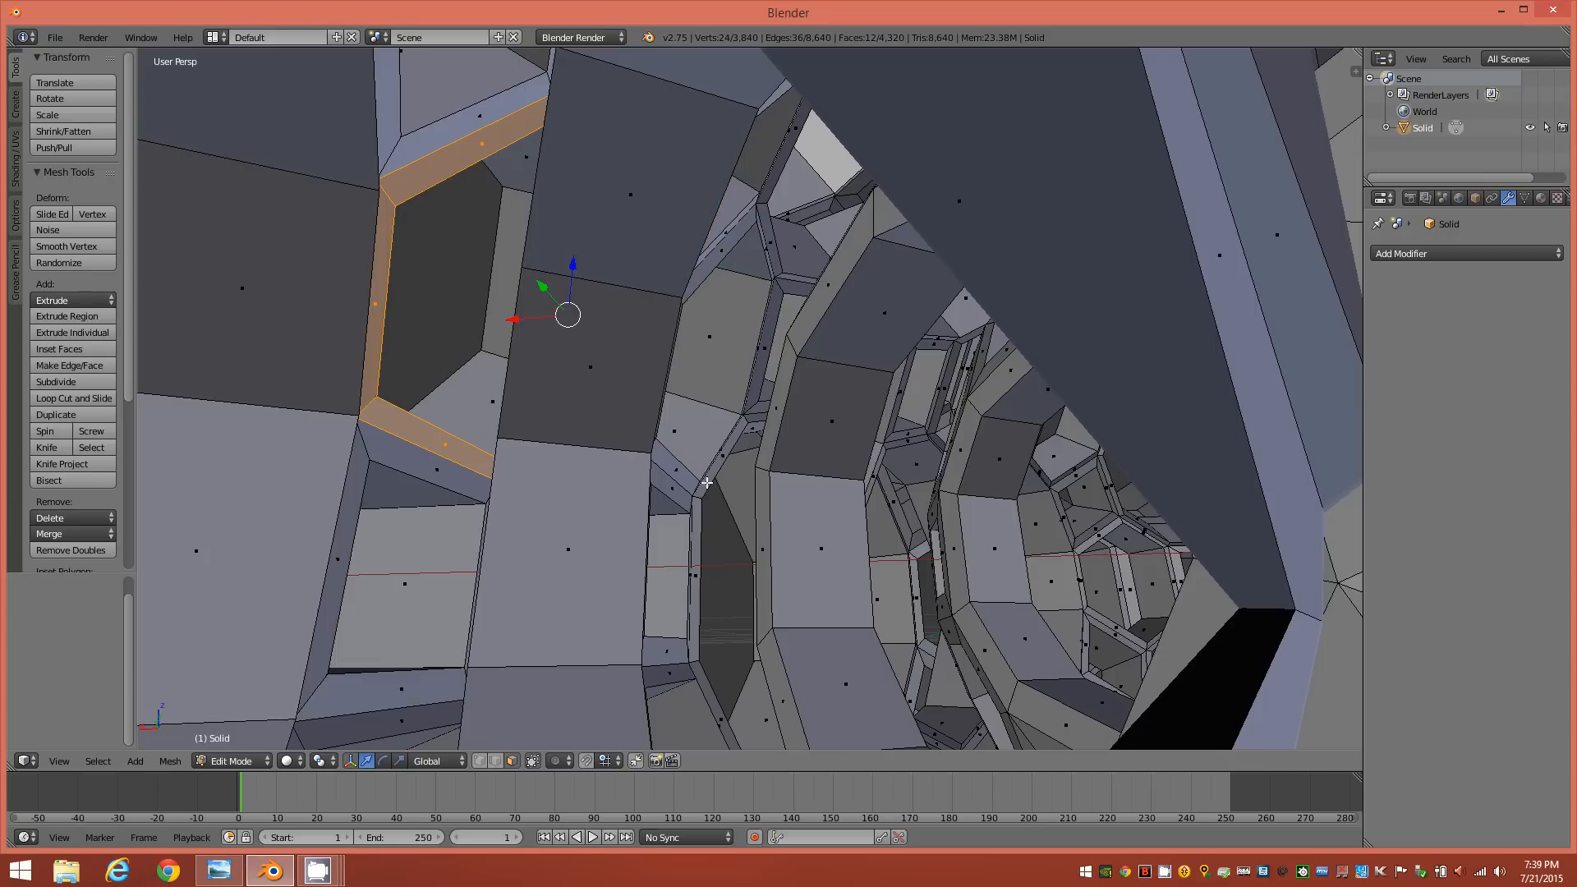
alt+shift+right_click(694, 485)
middle_drag(695, 405, 777, 434)
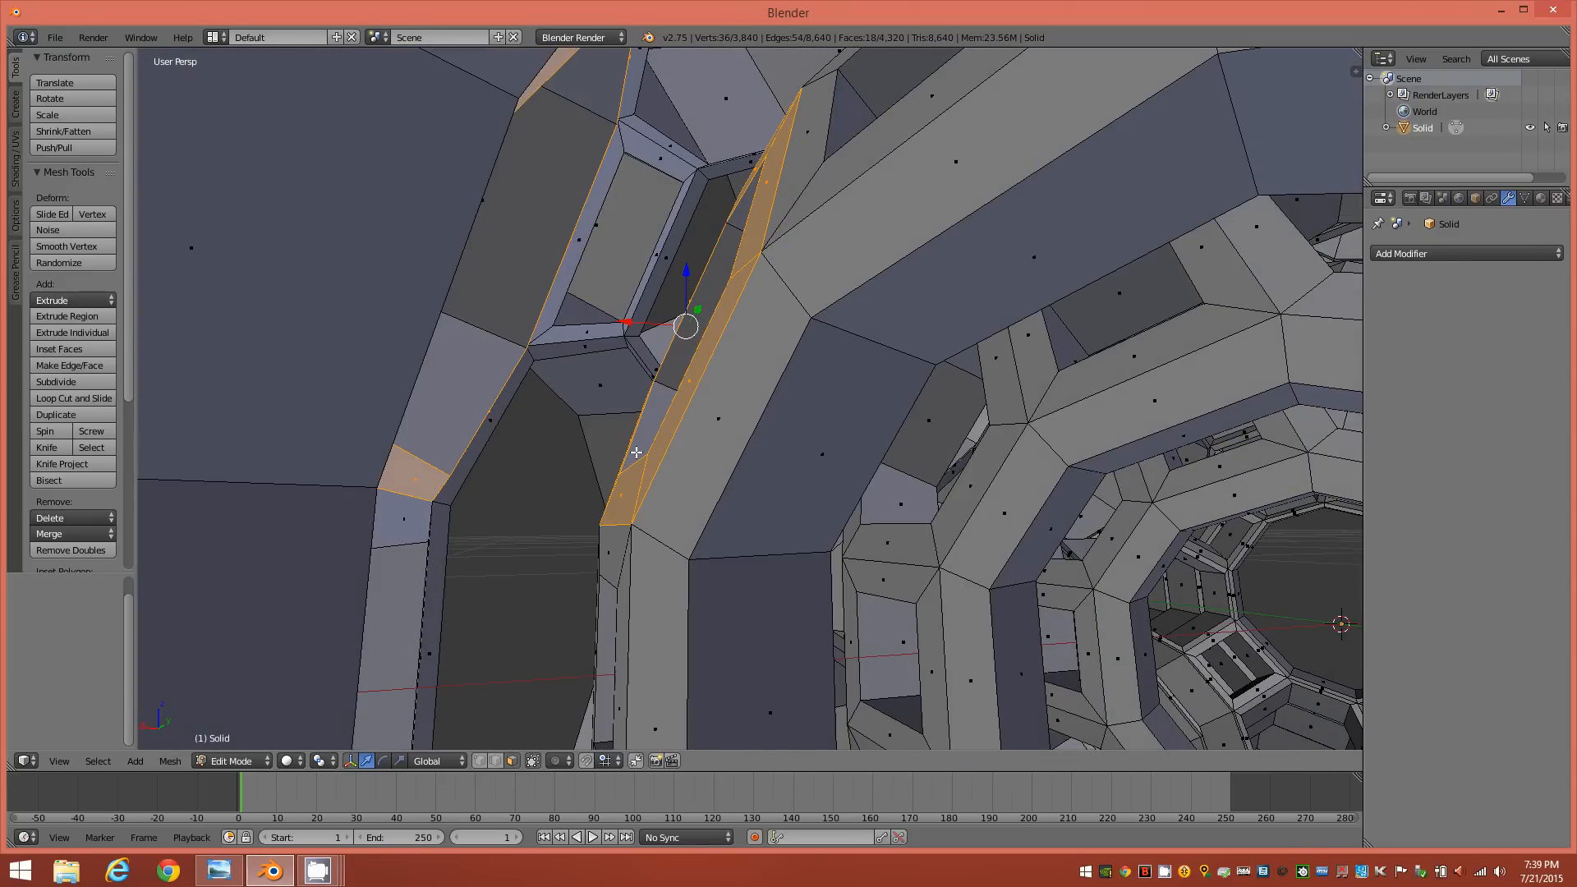
middle_drag(680, 454, 630, 449)
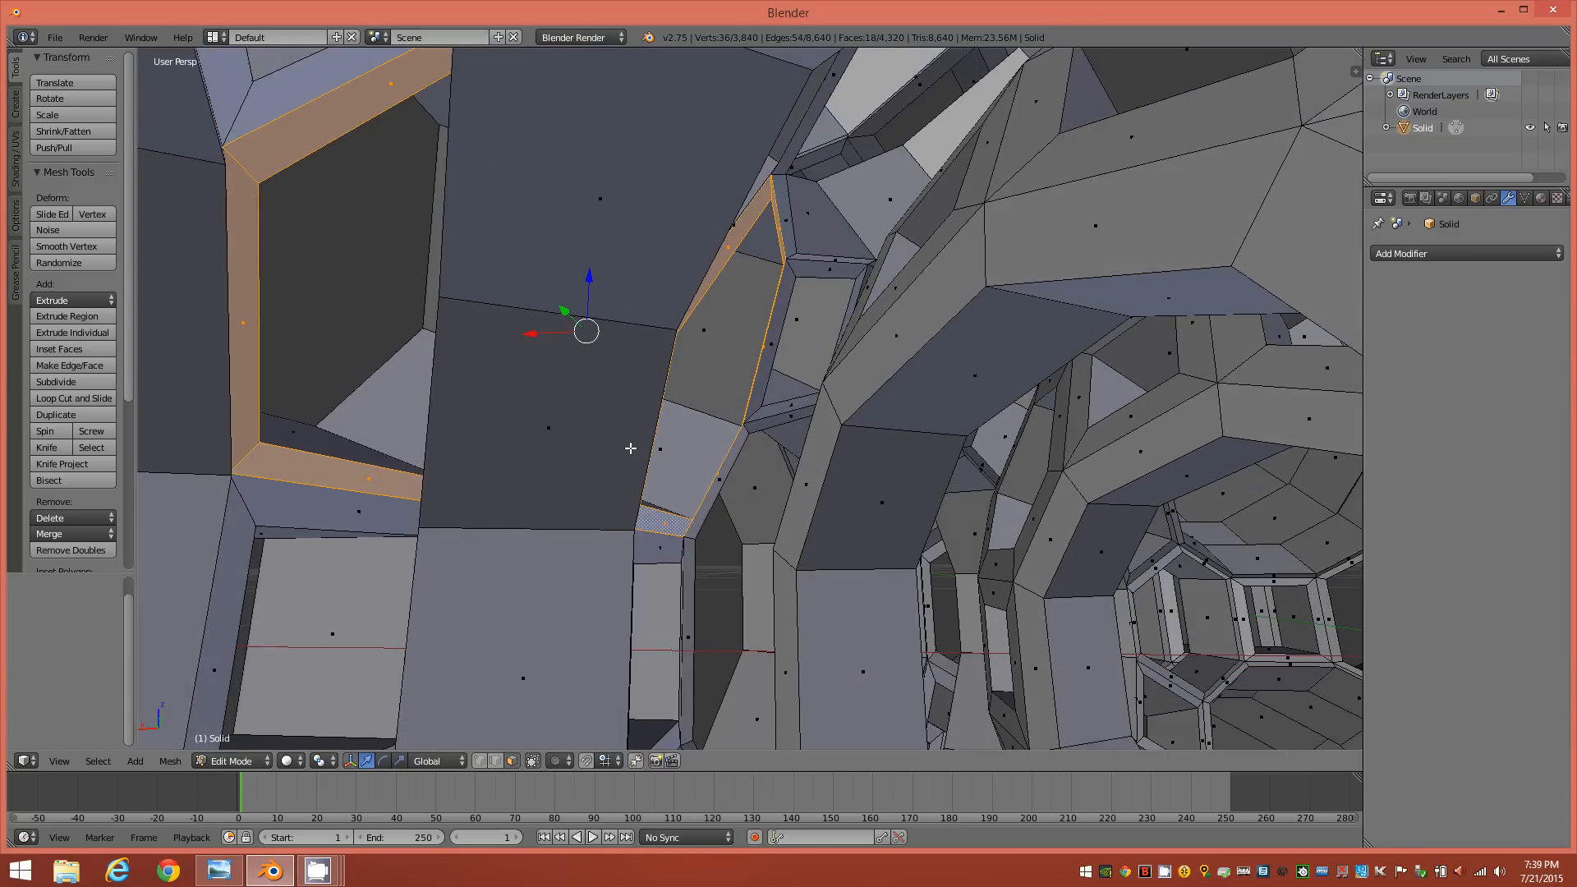
middle_drag(677, 510, 719, 510)
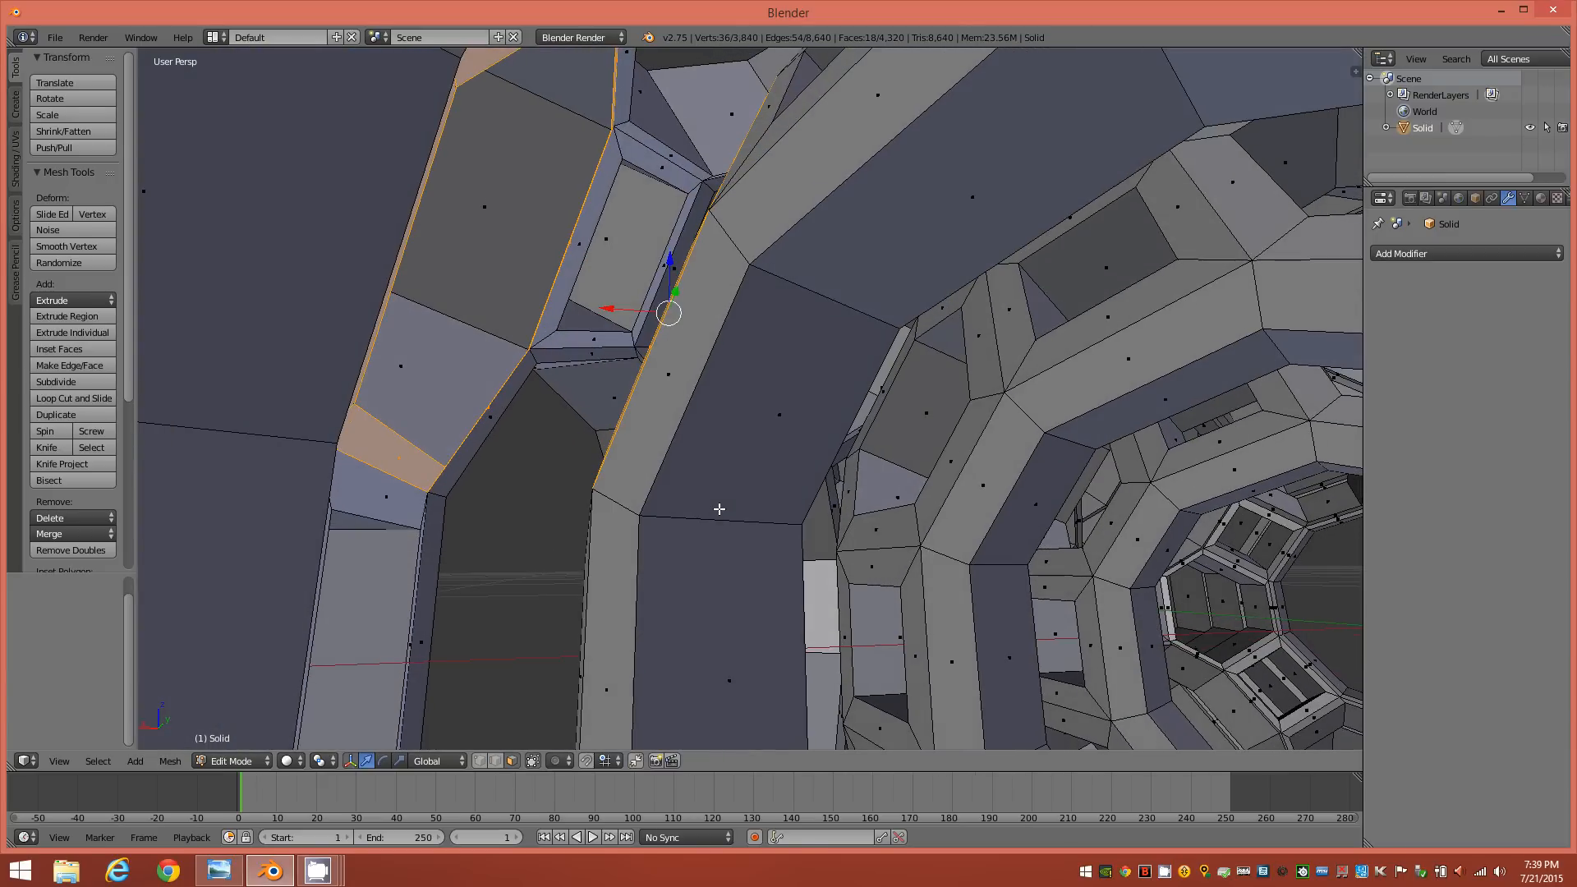
alt+shift+right_click(915, 523)
middle_drag(967, 510, 873, 468)
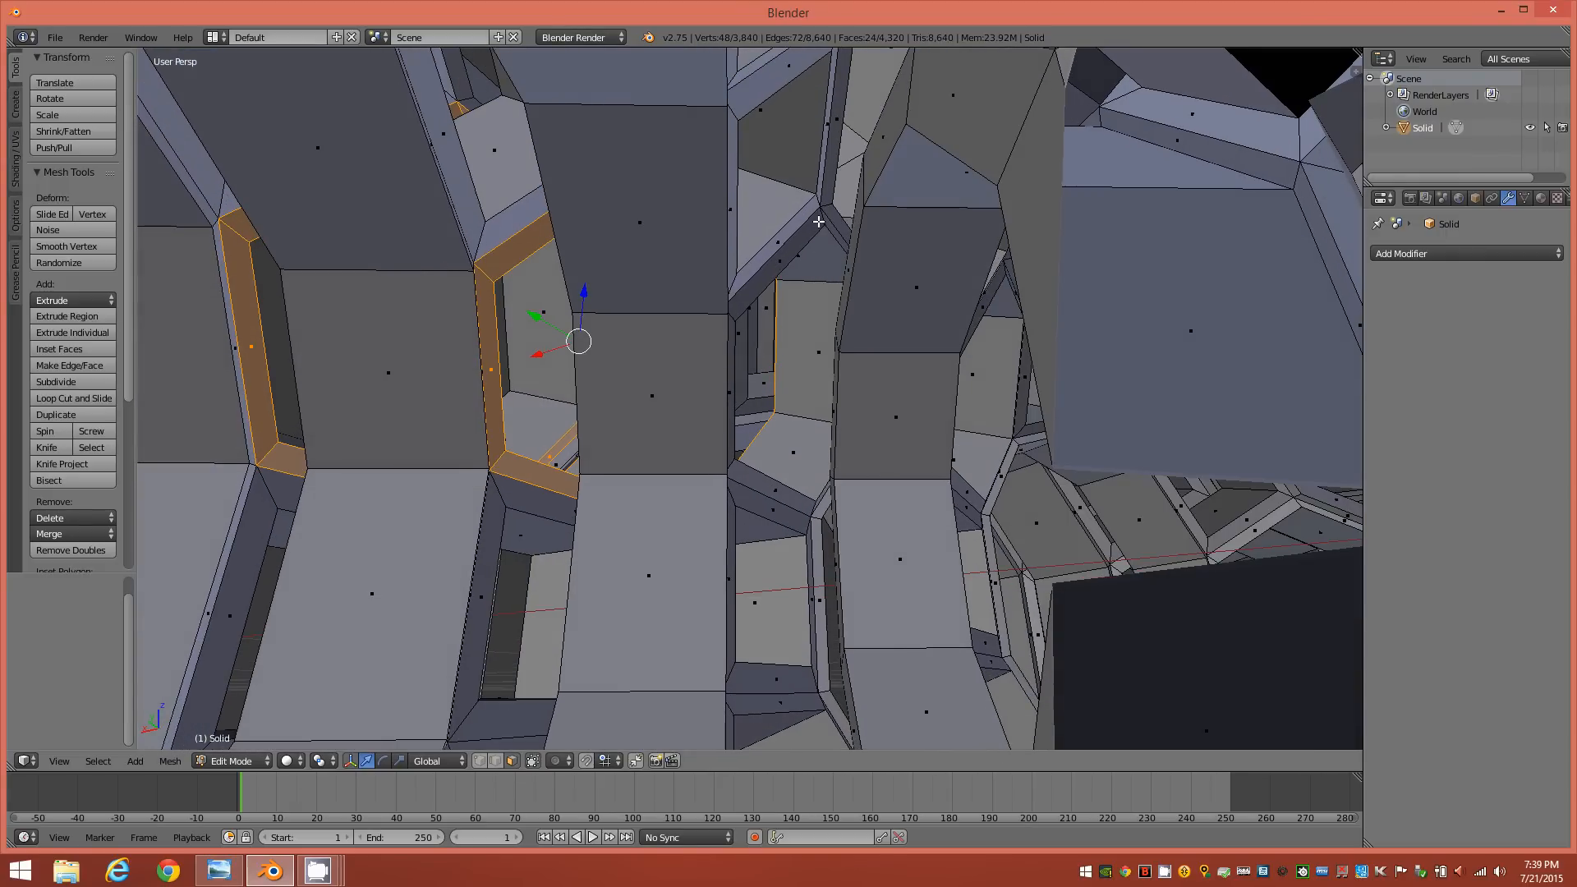
Extend the selection with the hexagonal face rings on the third shell's inner side and the fourth shell's outer side
alt+shift+right_click(819, 246)
middle_drag(819, 339, 885, 361)
mouse_move(1084, 424)
middle_down()
mouse_move(1059, 406)
mouse_move(1087, 402)
mouse_move(1071, 438)
middle_up()
alt+shift+right_click(1087, 402)
scroll(1112, 441, down, 3)
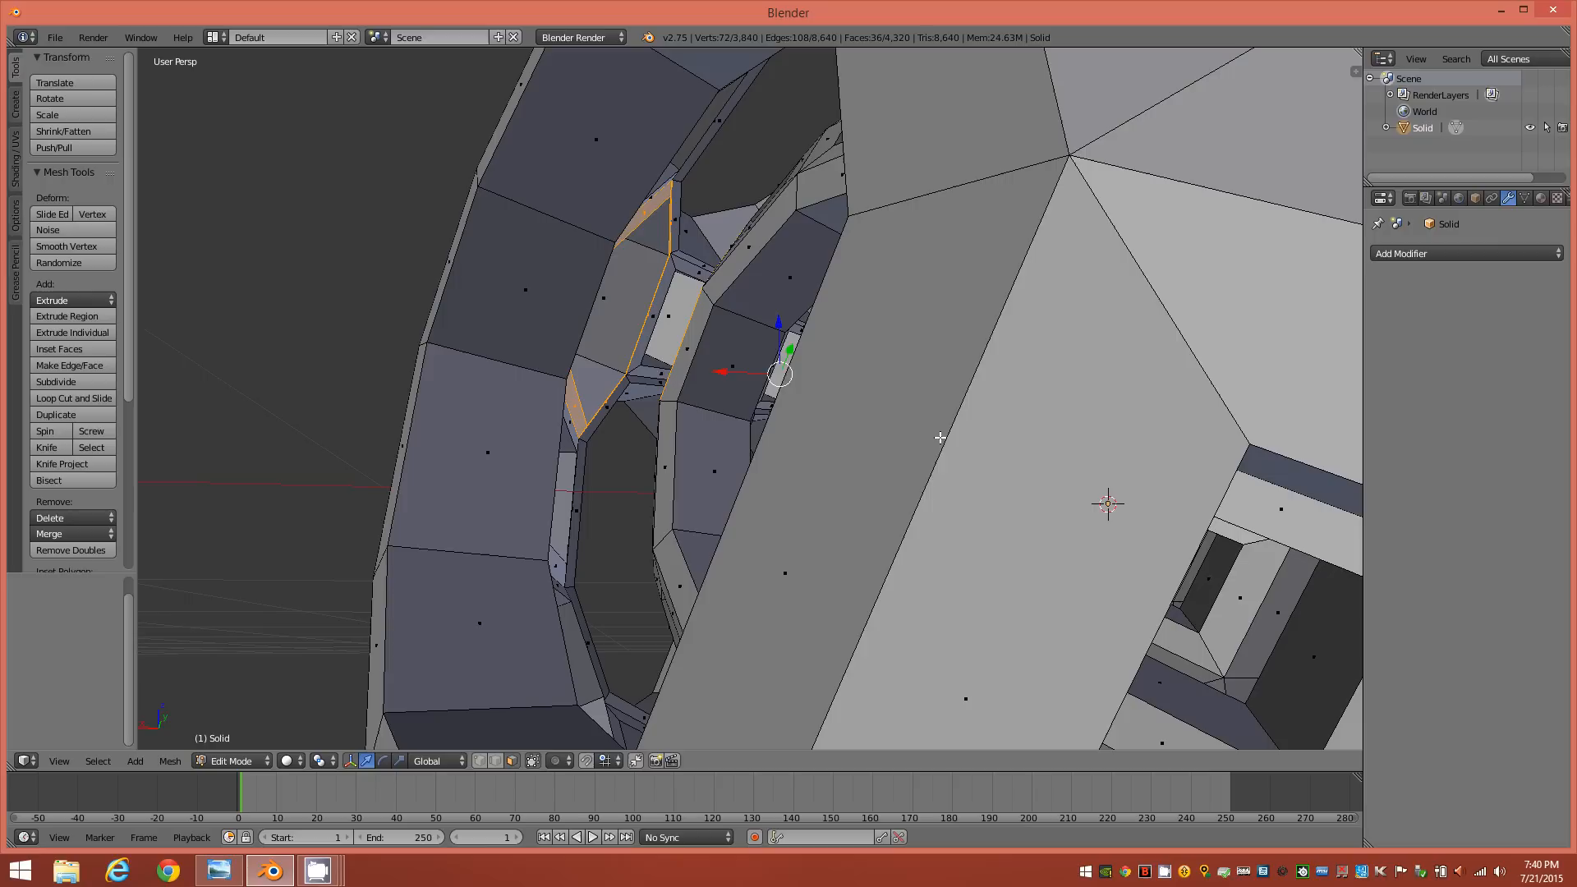
middle_drag(734, 417, 931, 451)
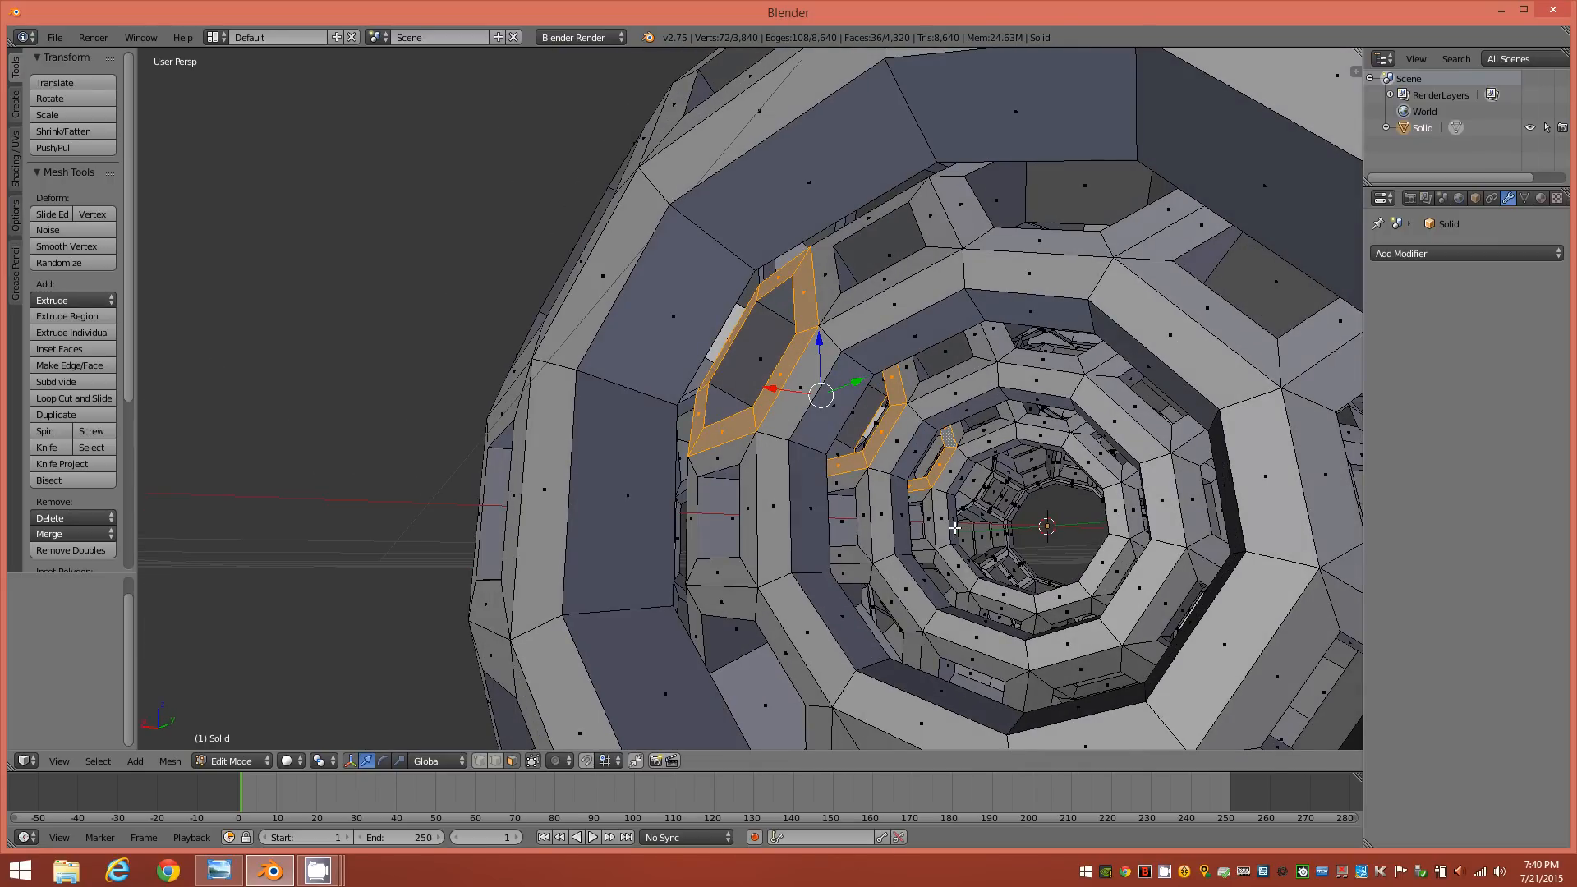
Select all similar faces by perimeter, lowering the threshold to 0.0001 so only the matching hexagonal rings are included
key(shift+g)
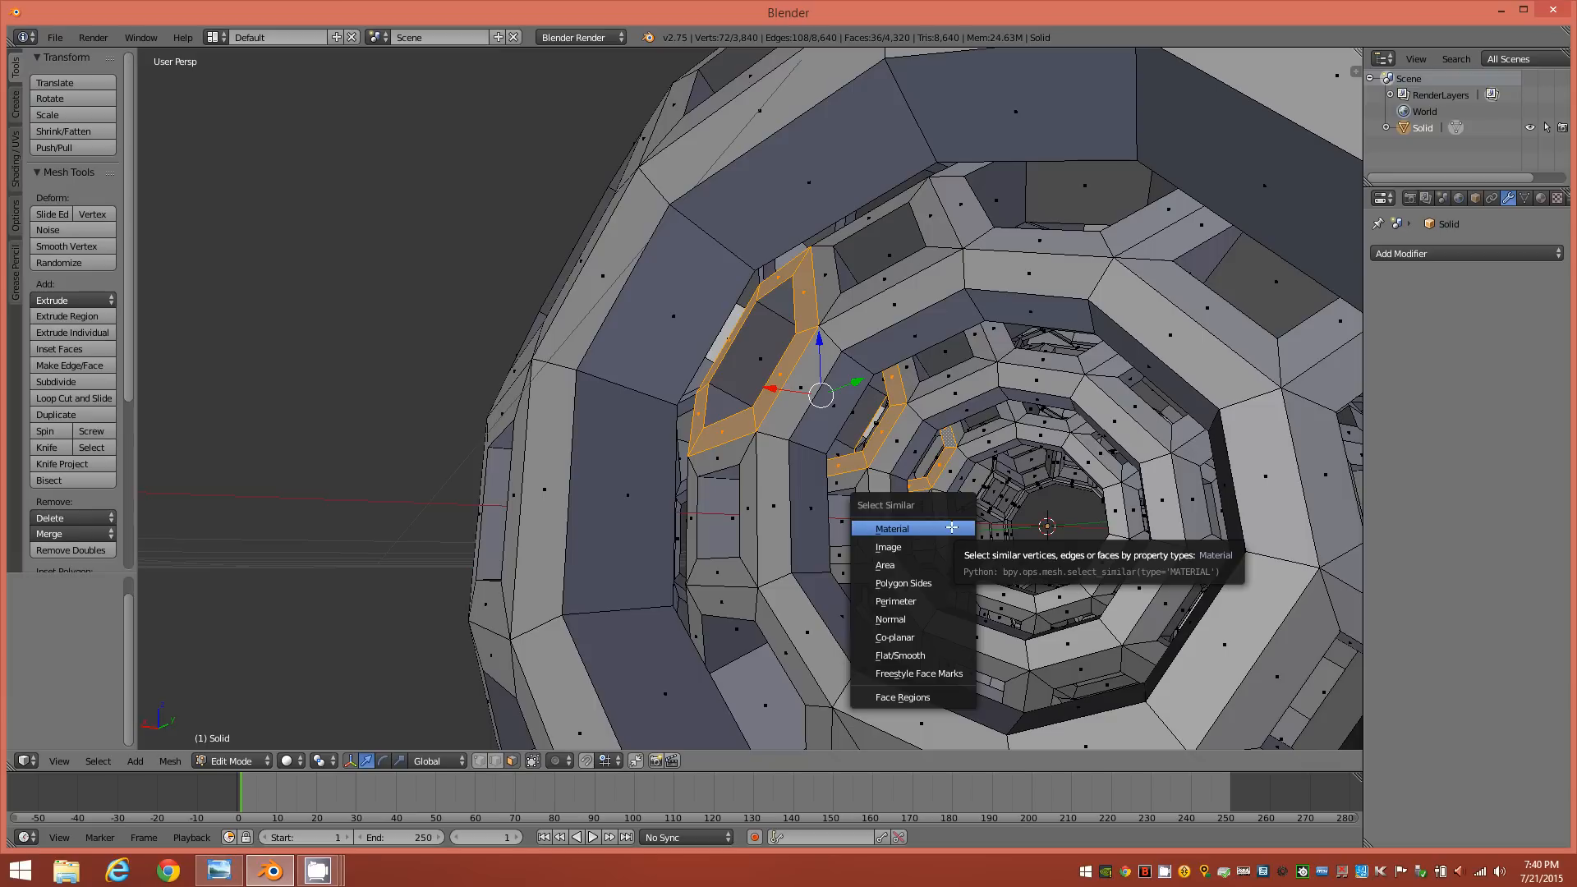
click(935, 600)
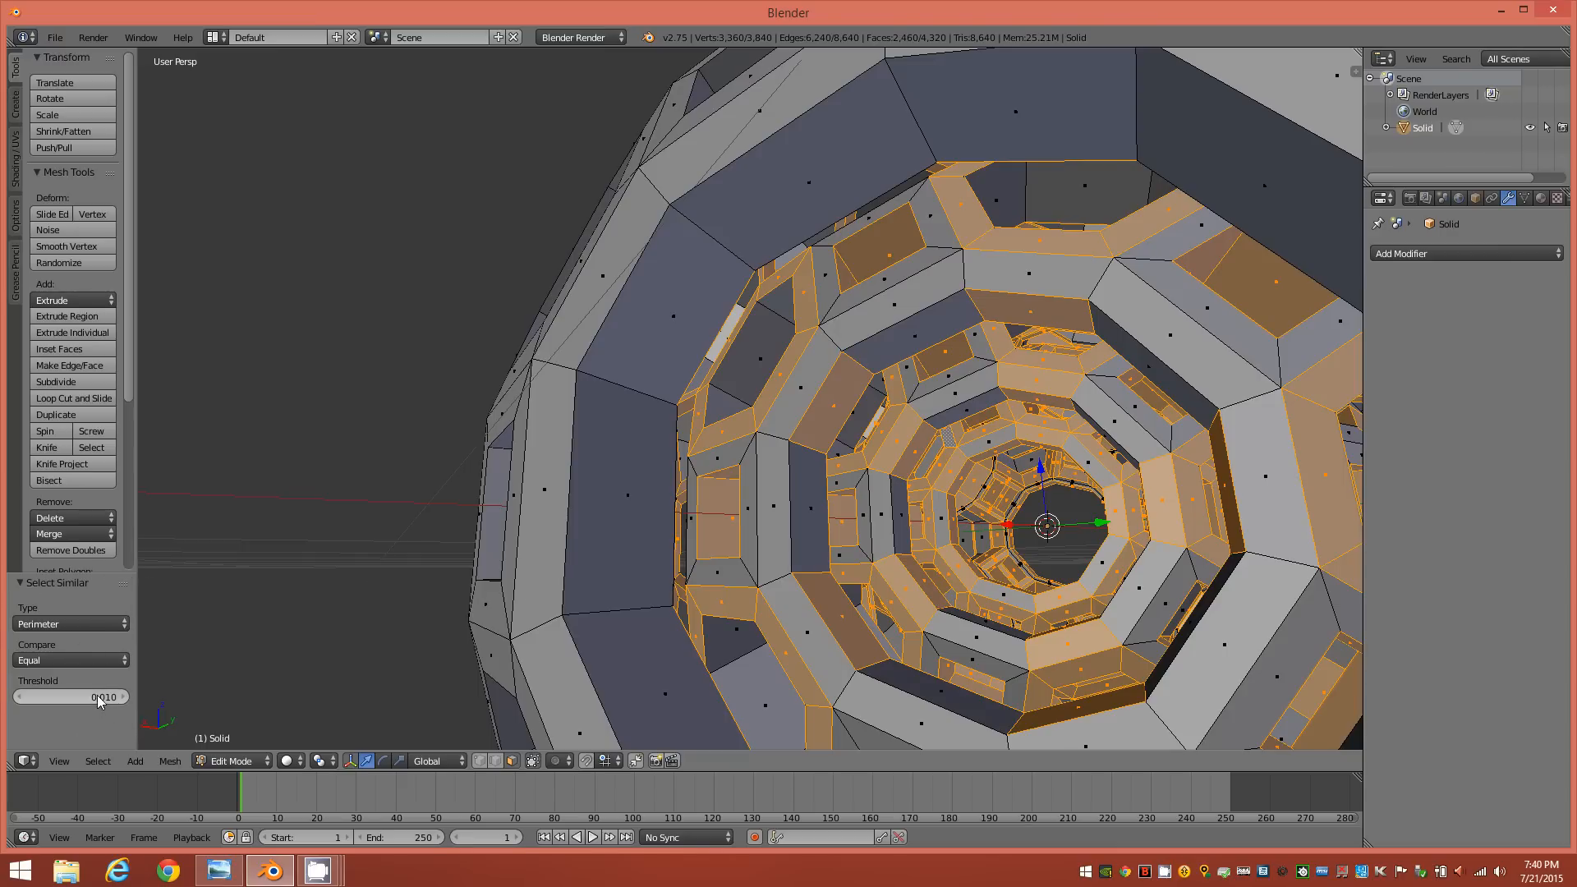
click(105, 697)
text(0)
key(Return)
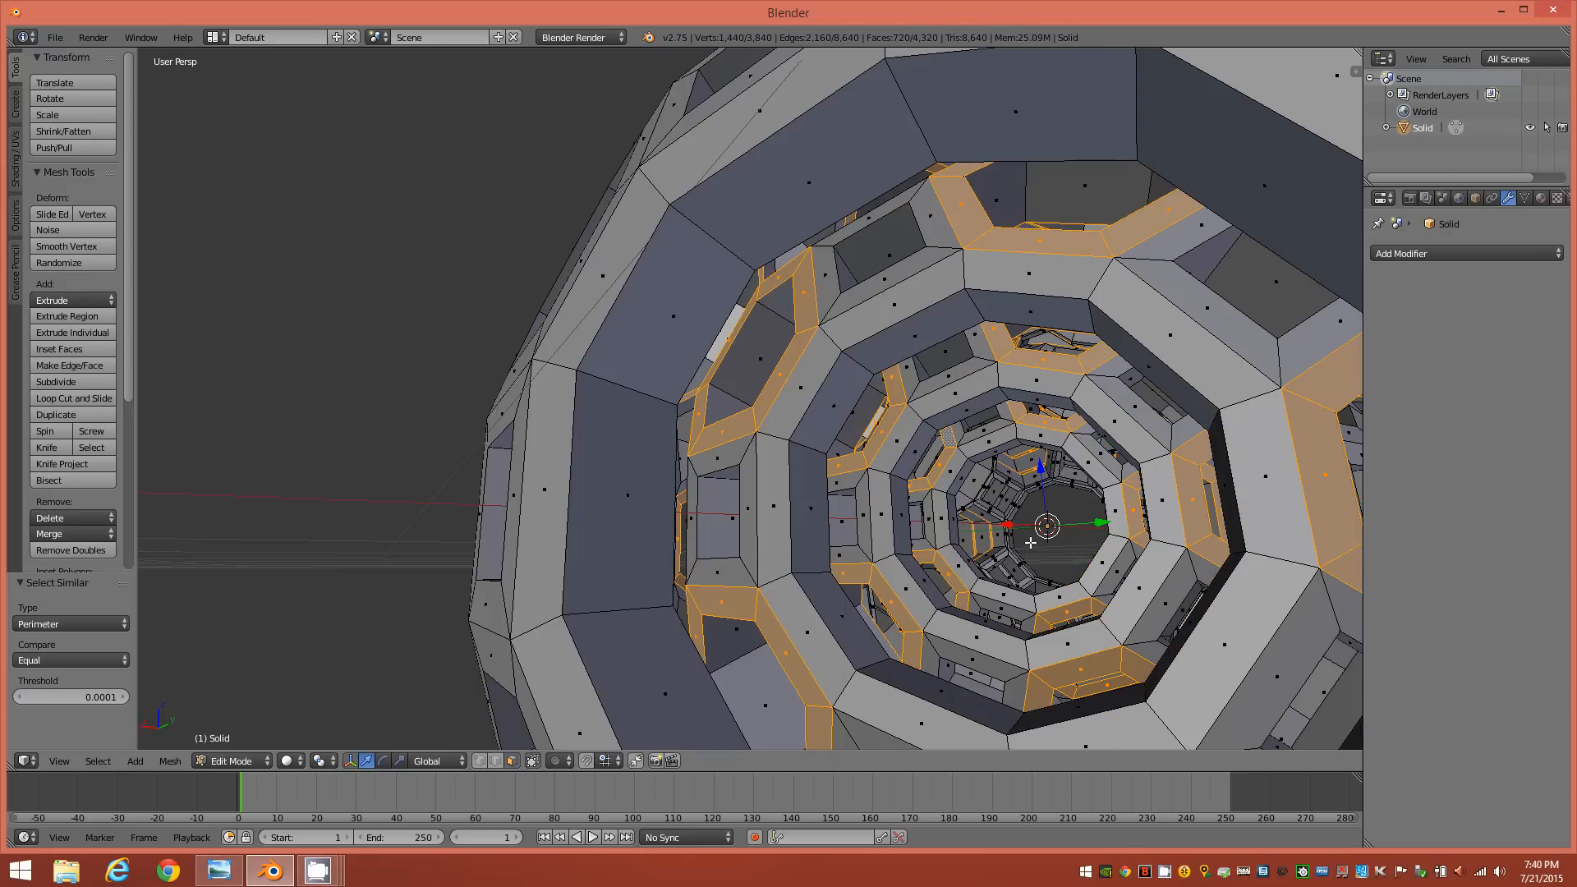
Examine the selected hexagonal face rings between the shells from several angles to check the selection
scroll(1030, 543, down, 1)
middle_drag(934, 535, 977, 396)
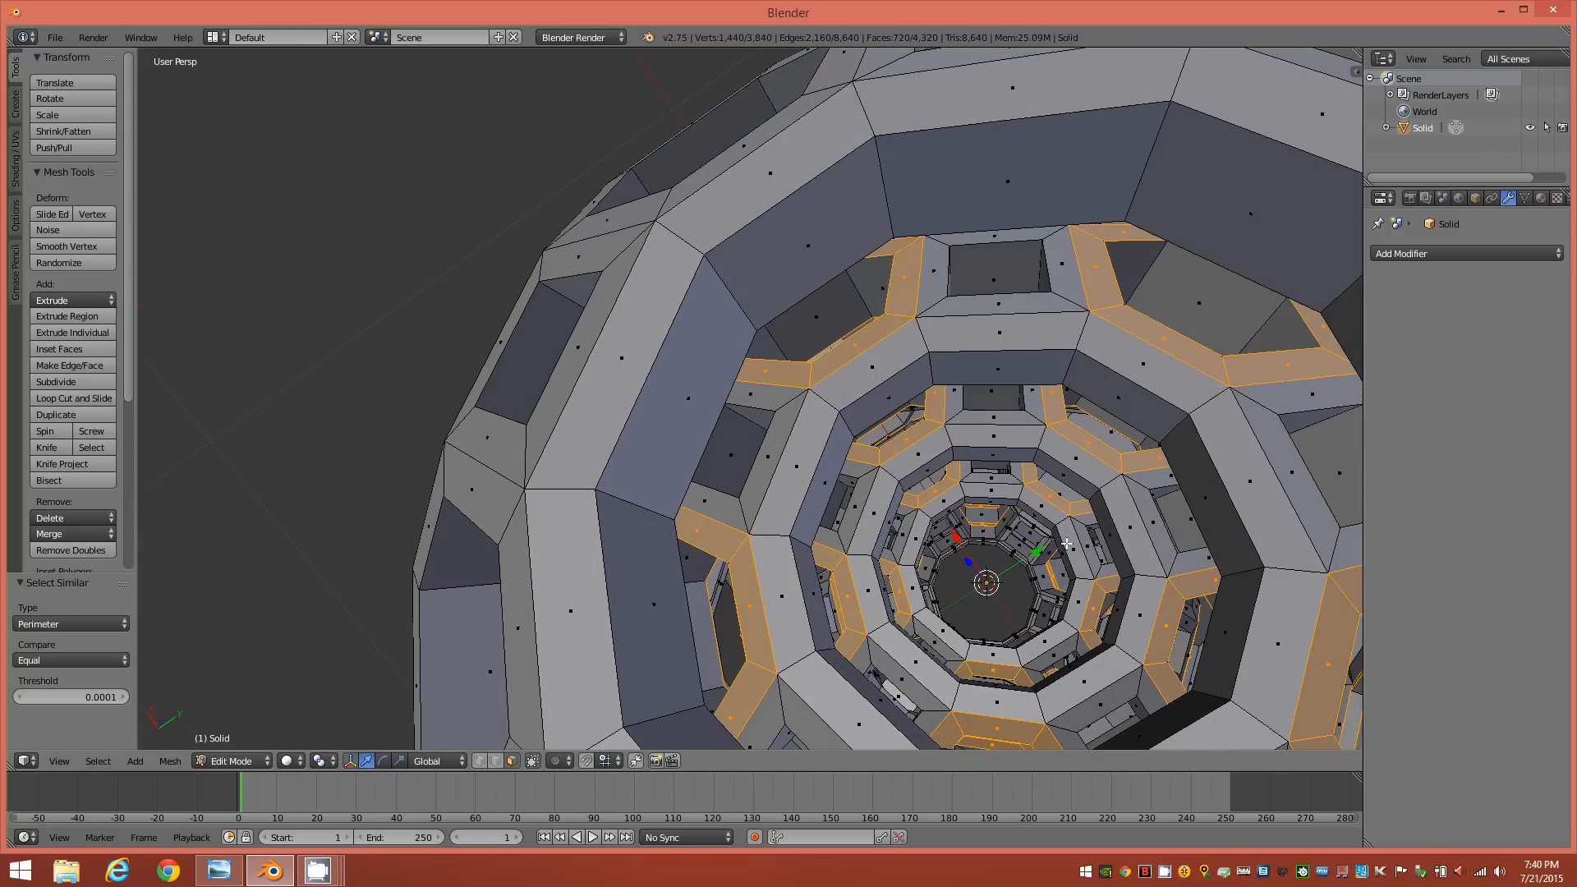
scroll(1066, 543, up, 1)
mouse_move(1110, 564)
middle_down()
mouse_move(1061, 587)
mouse_move(1092, 568)
middle_up()
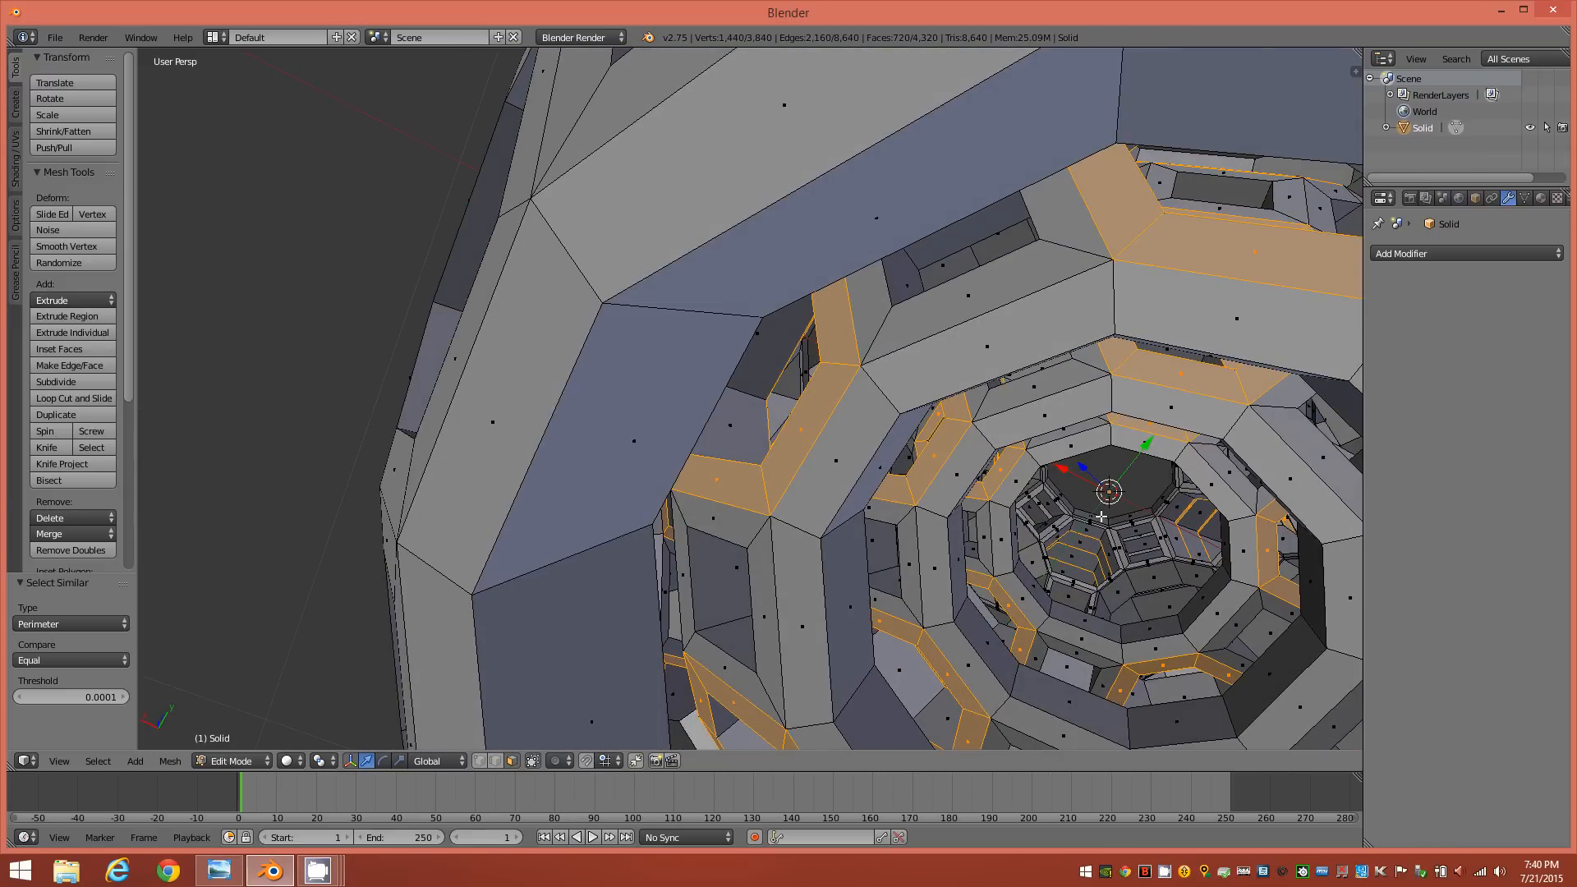
middle_drag(1222, 510, 1055, 535)
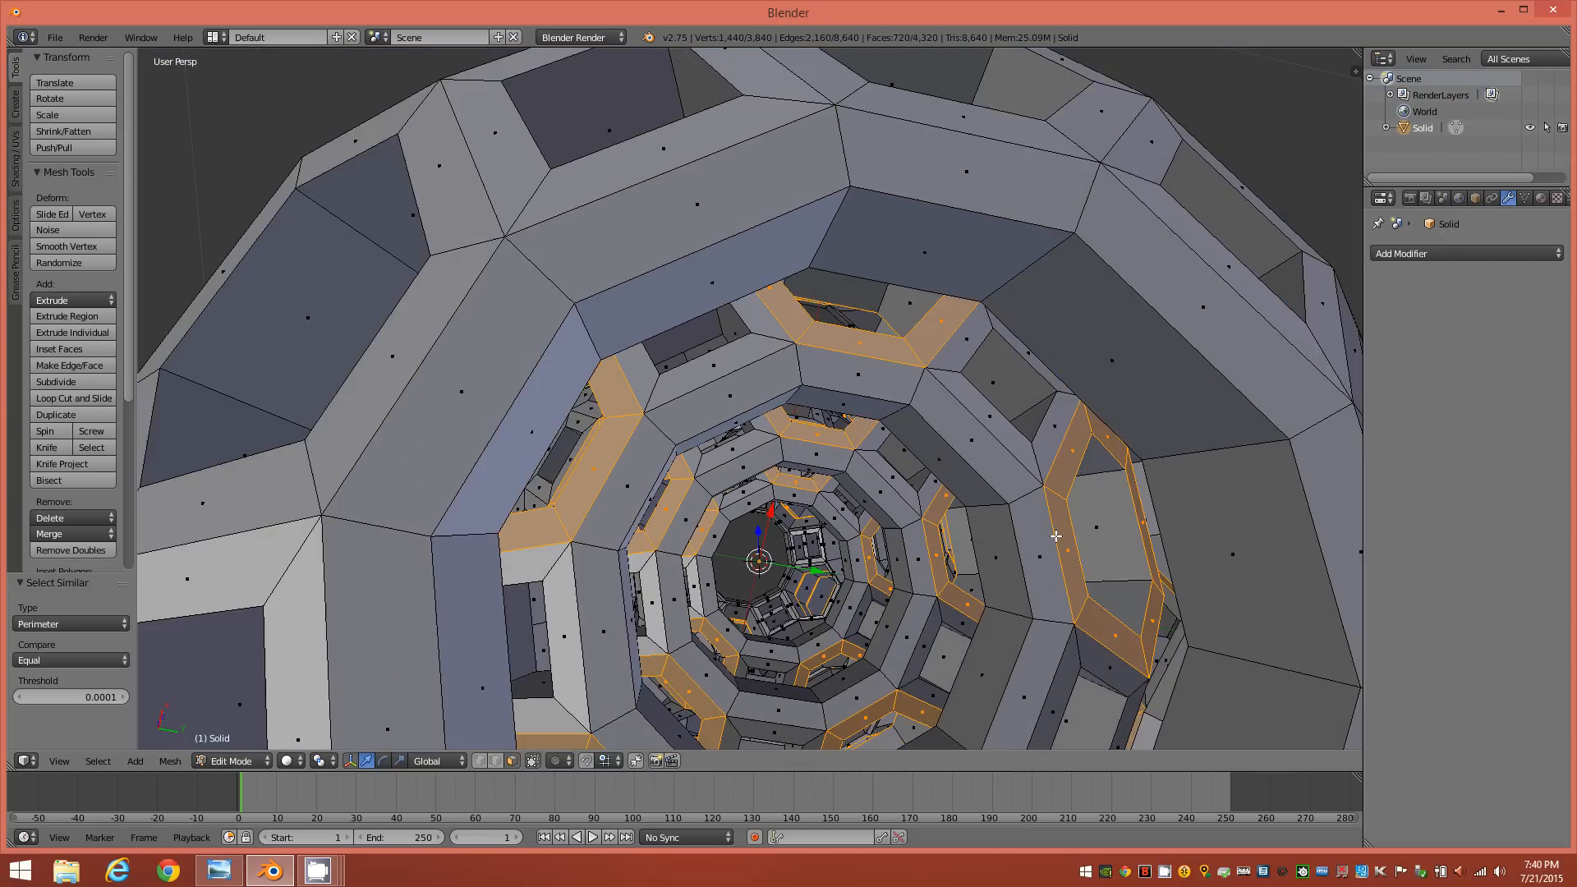
middle_drag(837, 534, 411, 575)
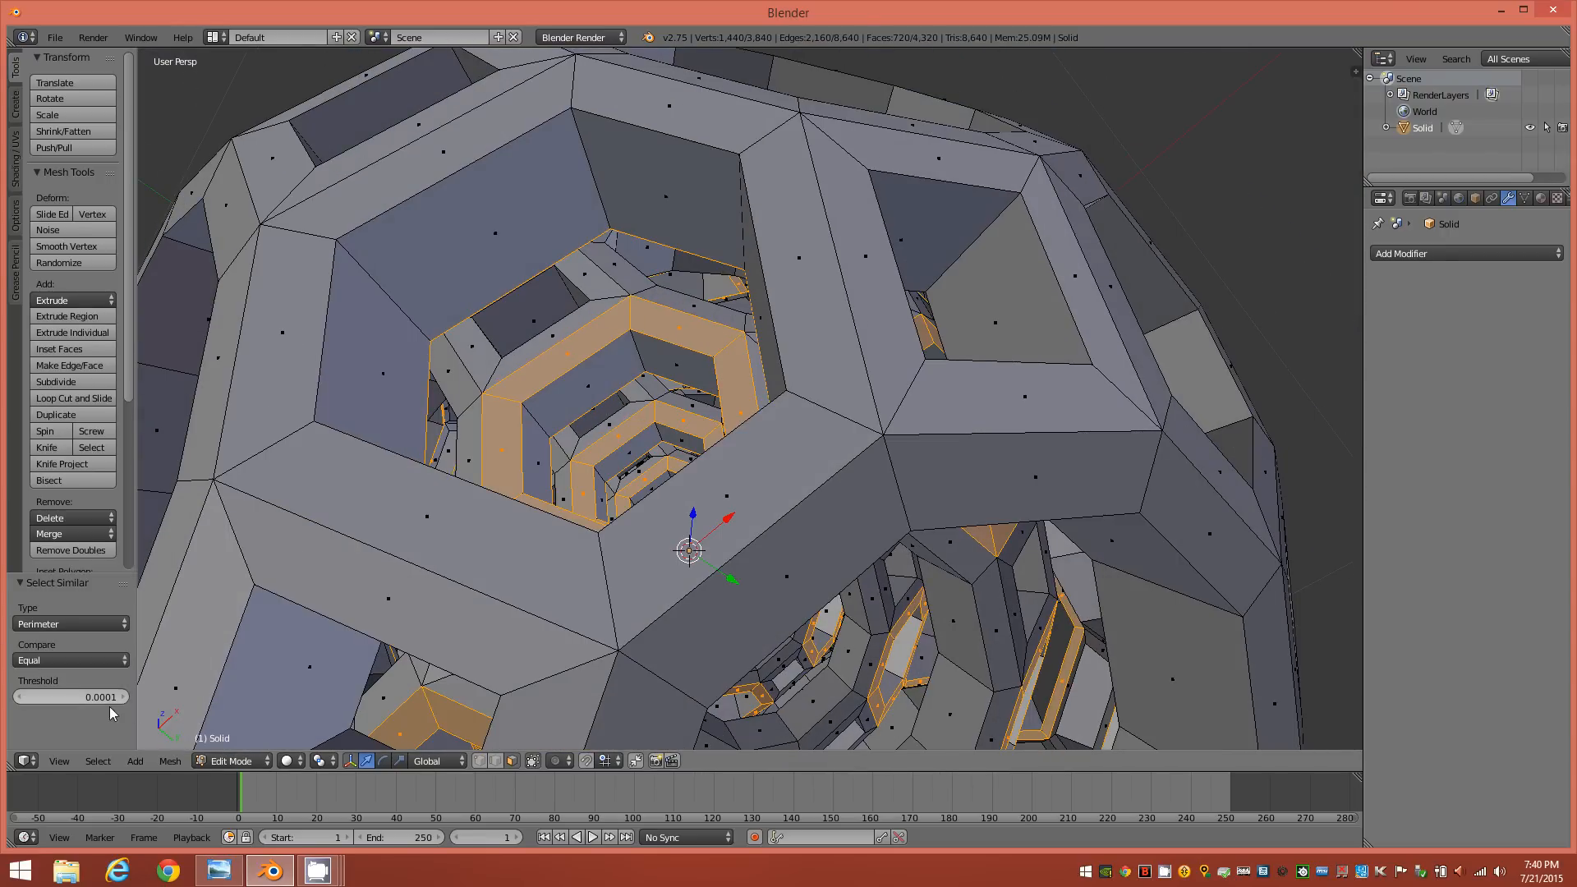
middle_drag(842, 648, 708, 607)
middle_drag(779, 563, 717, 606)
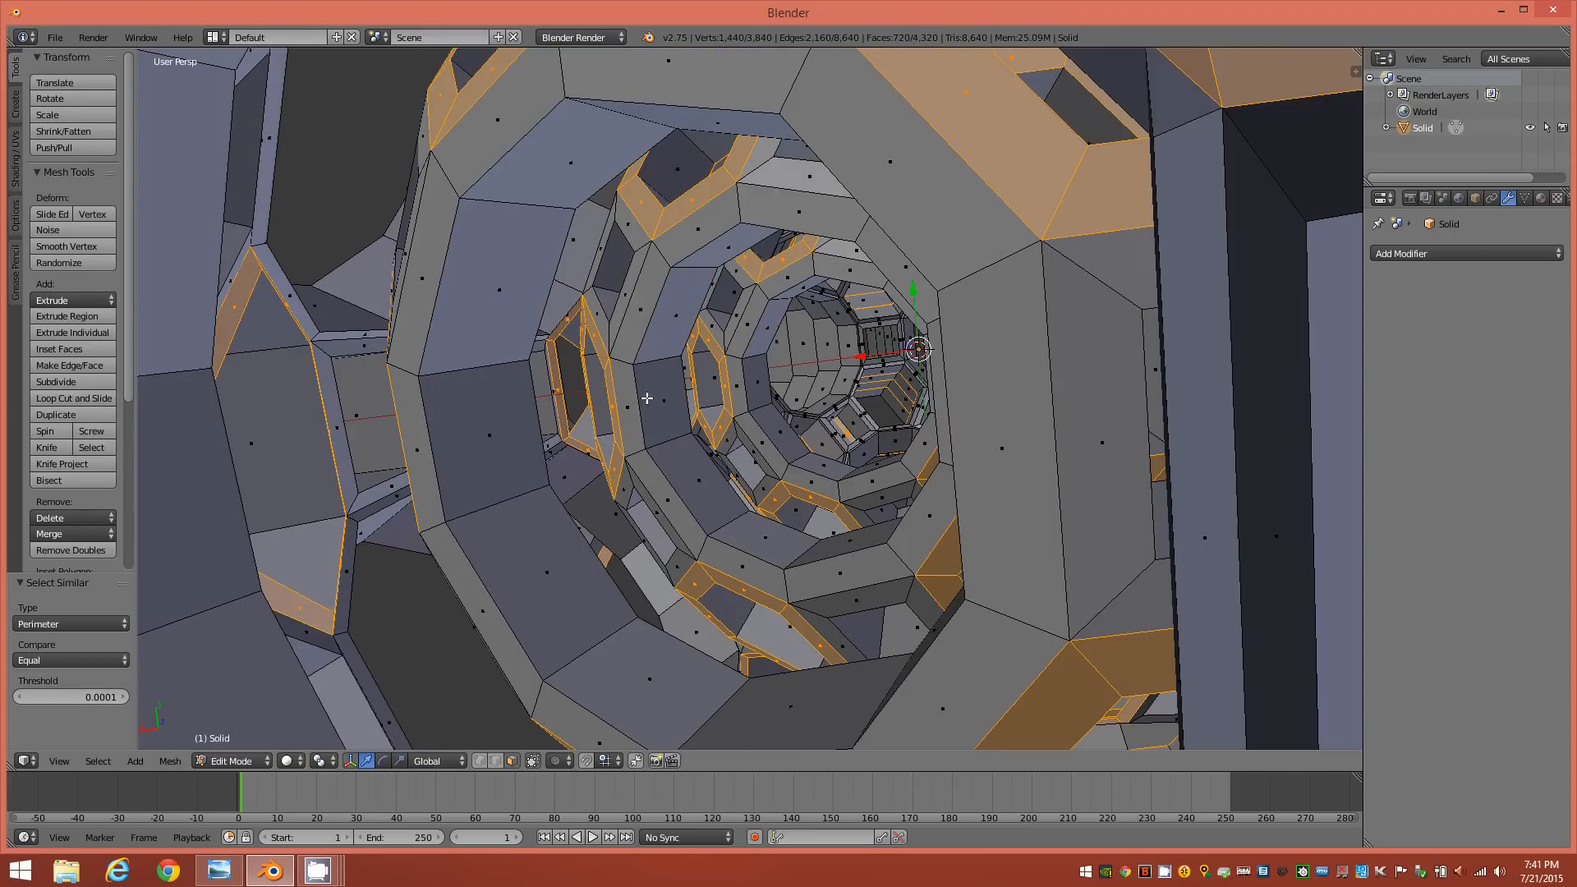
middle_drag(812, 416, 751, 465)
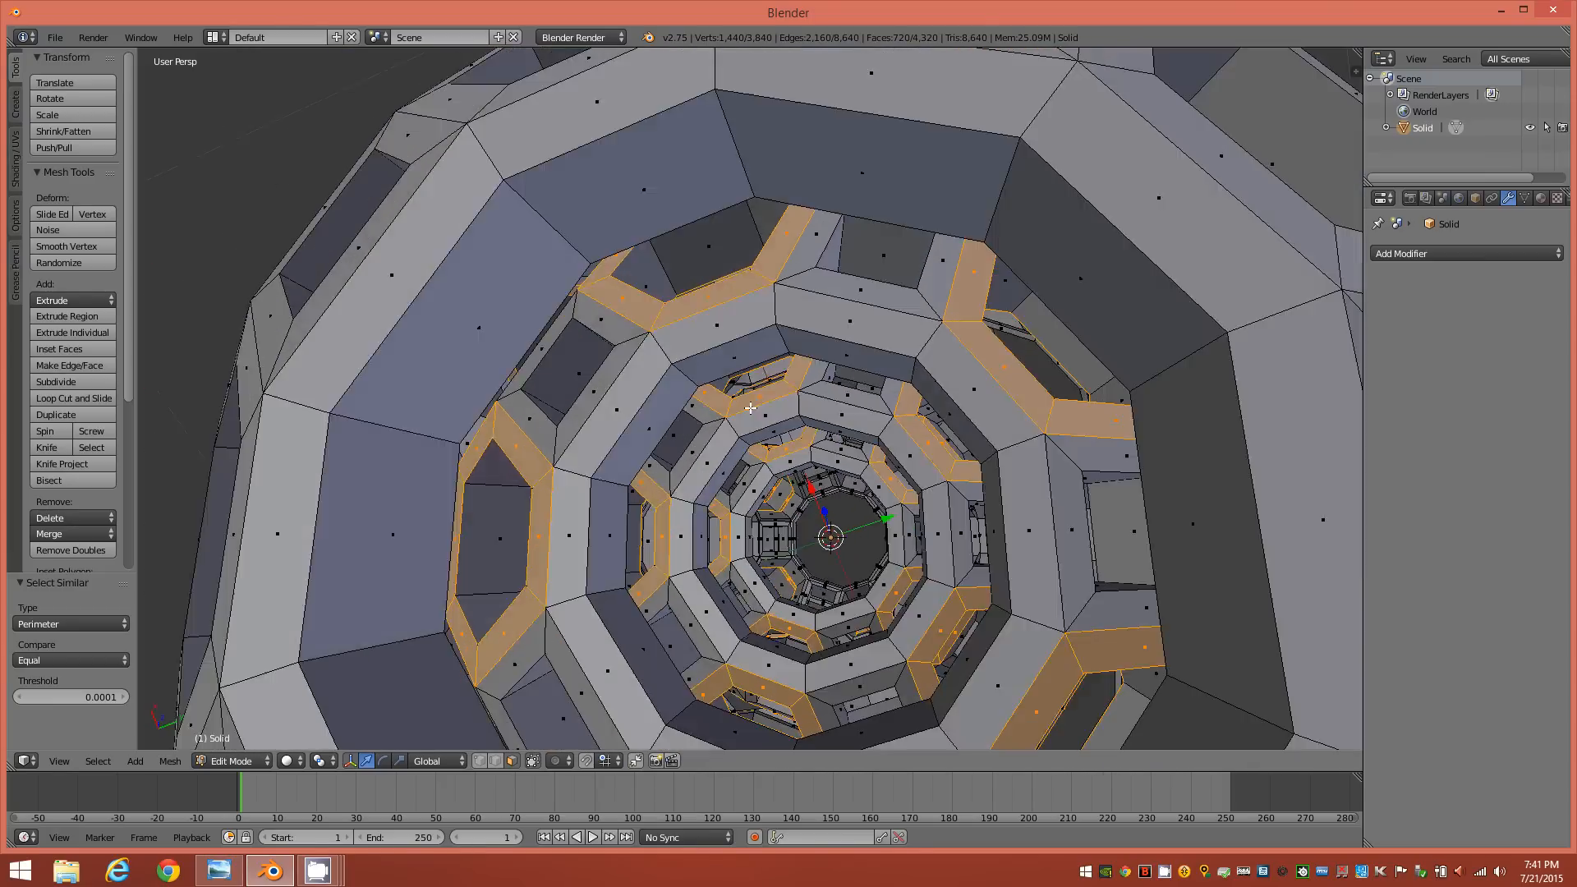
middle_drag(750, 408, 699, 516)
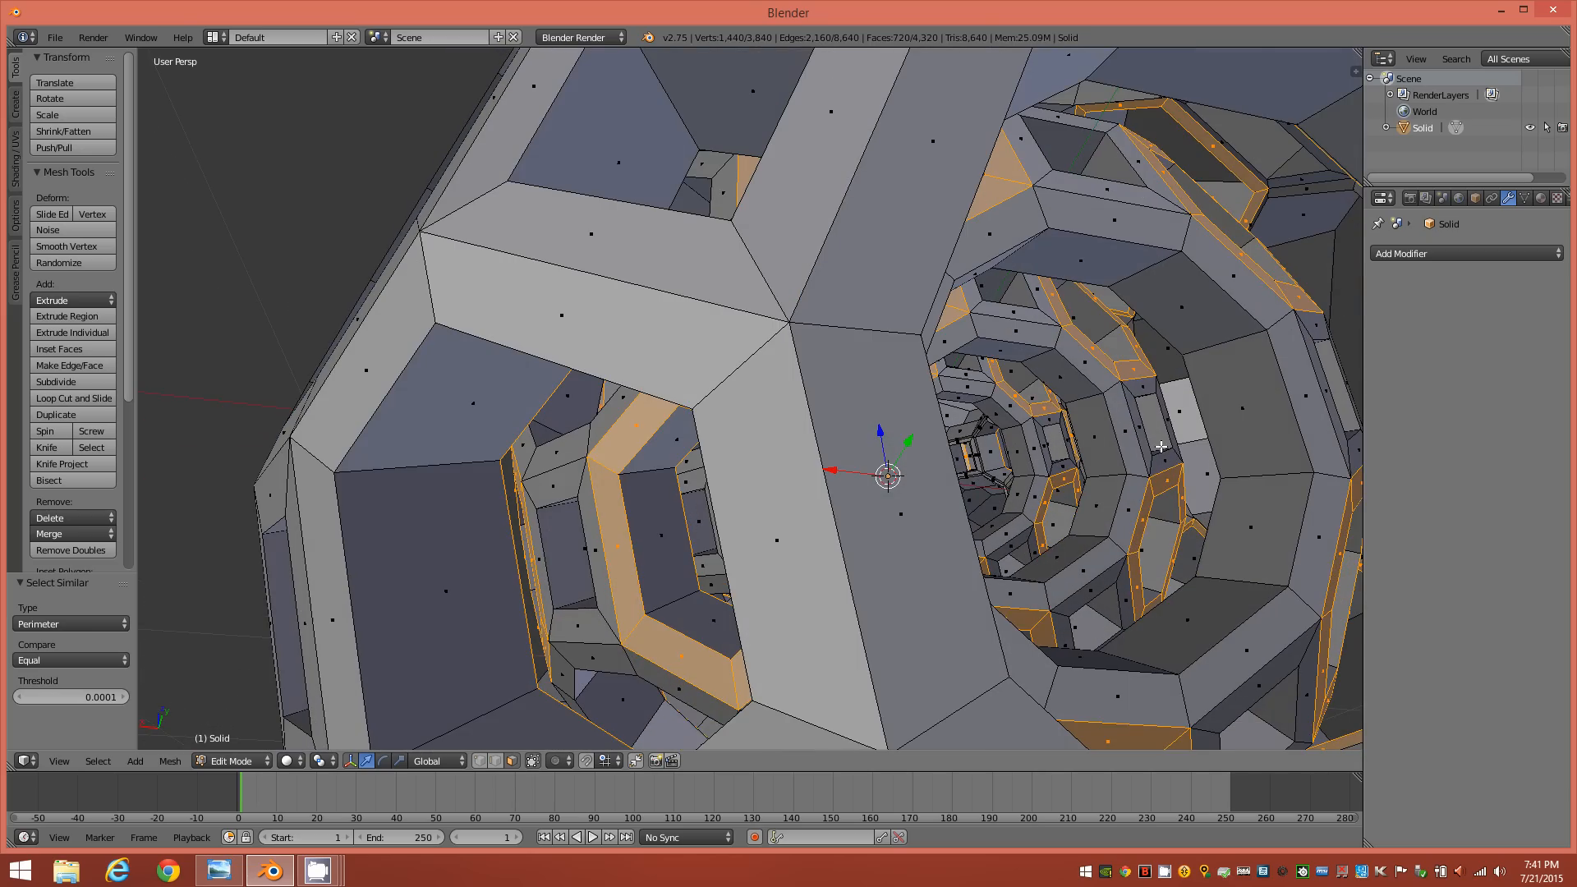
middle_drag(1145, 478, 955, 413)
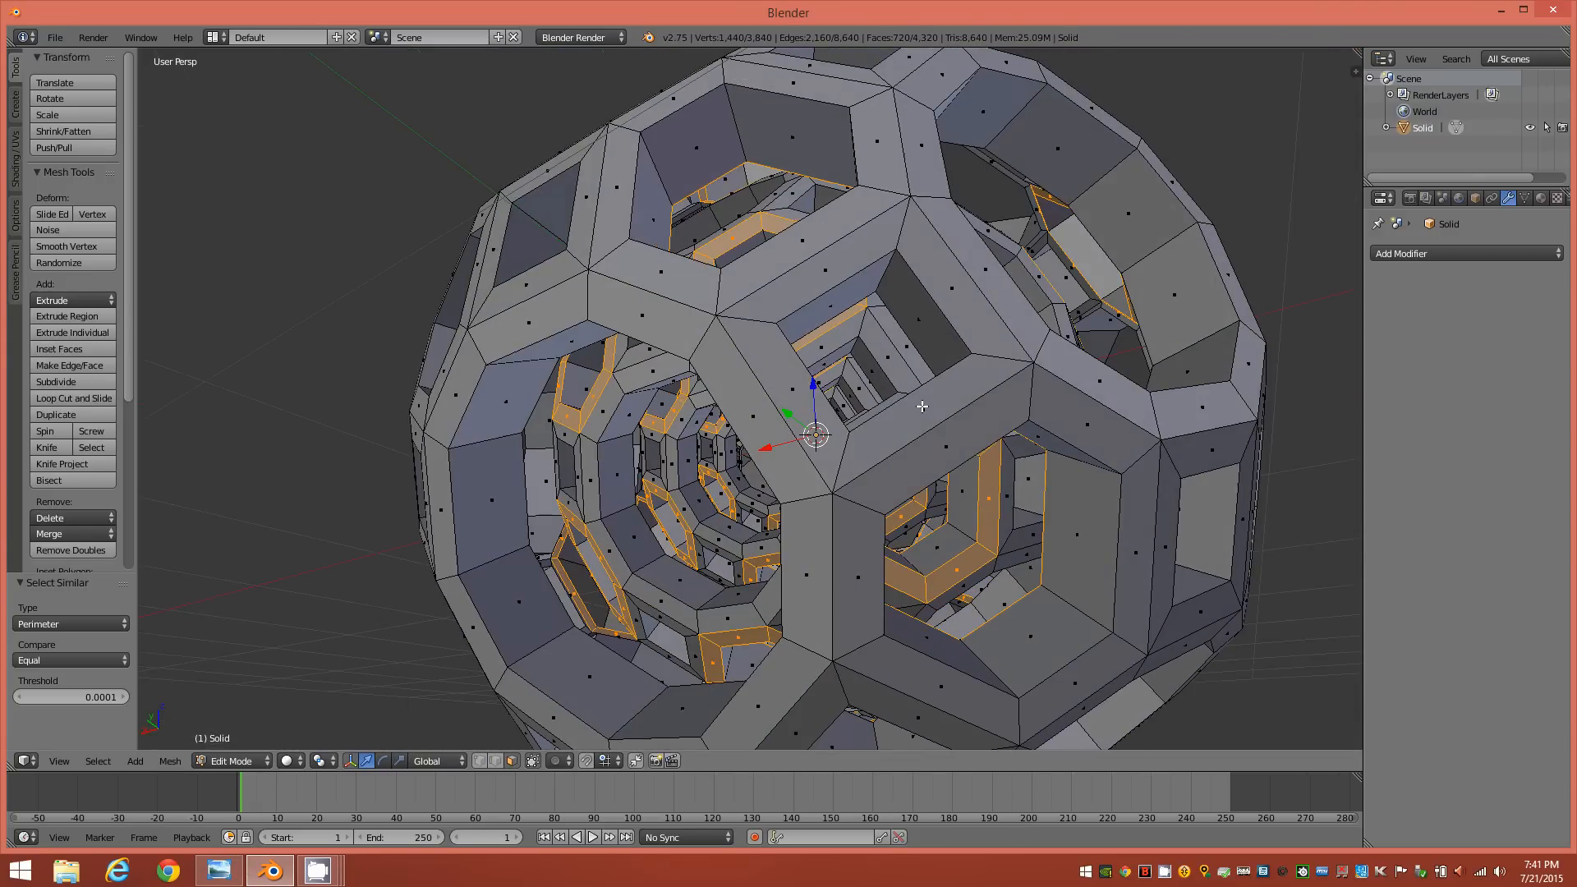
middle_drag(718, 428, 660, 270)
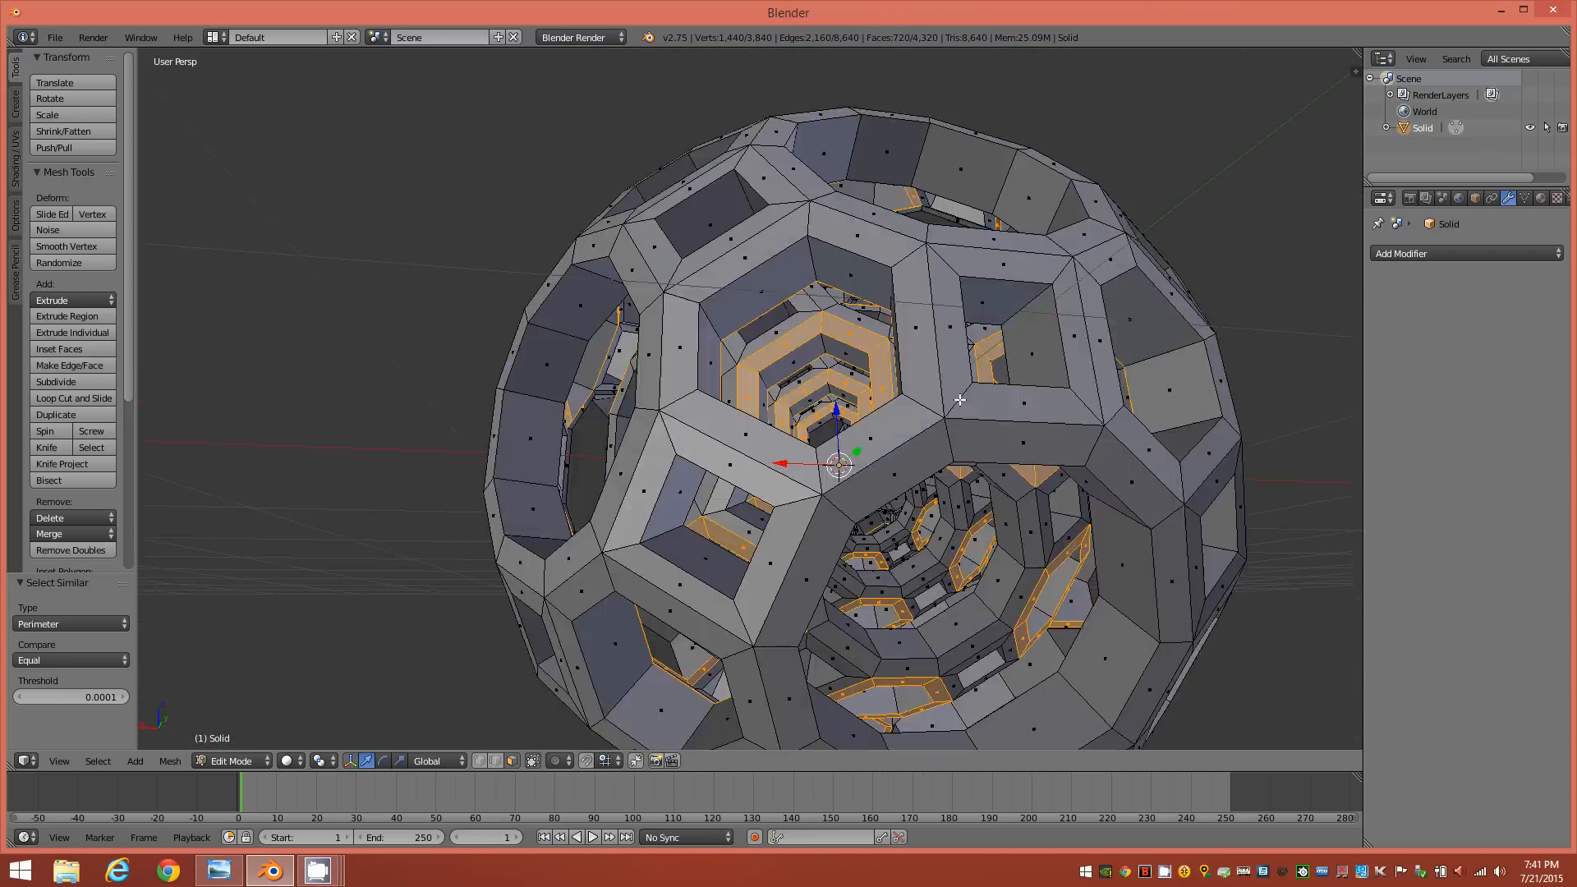
middle_drag(959, 400, 896, 342)
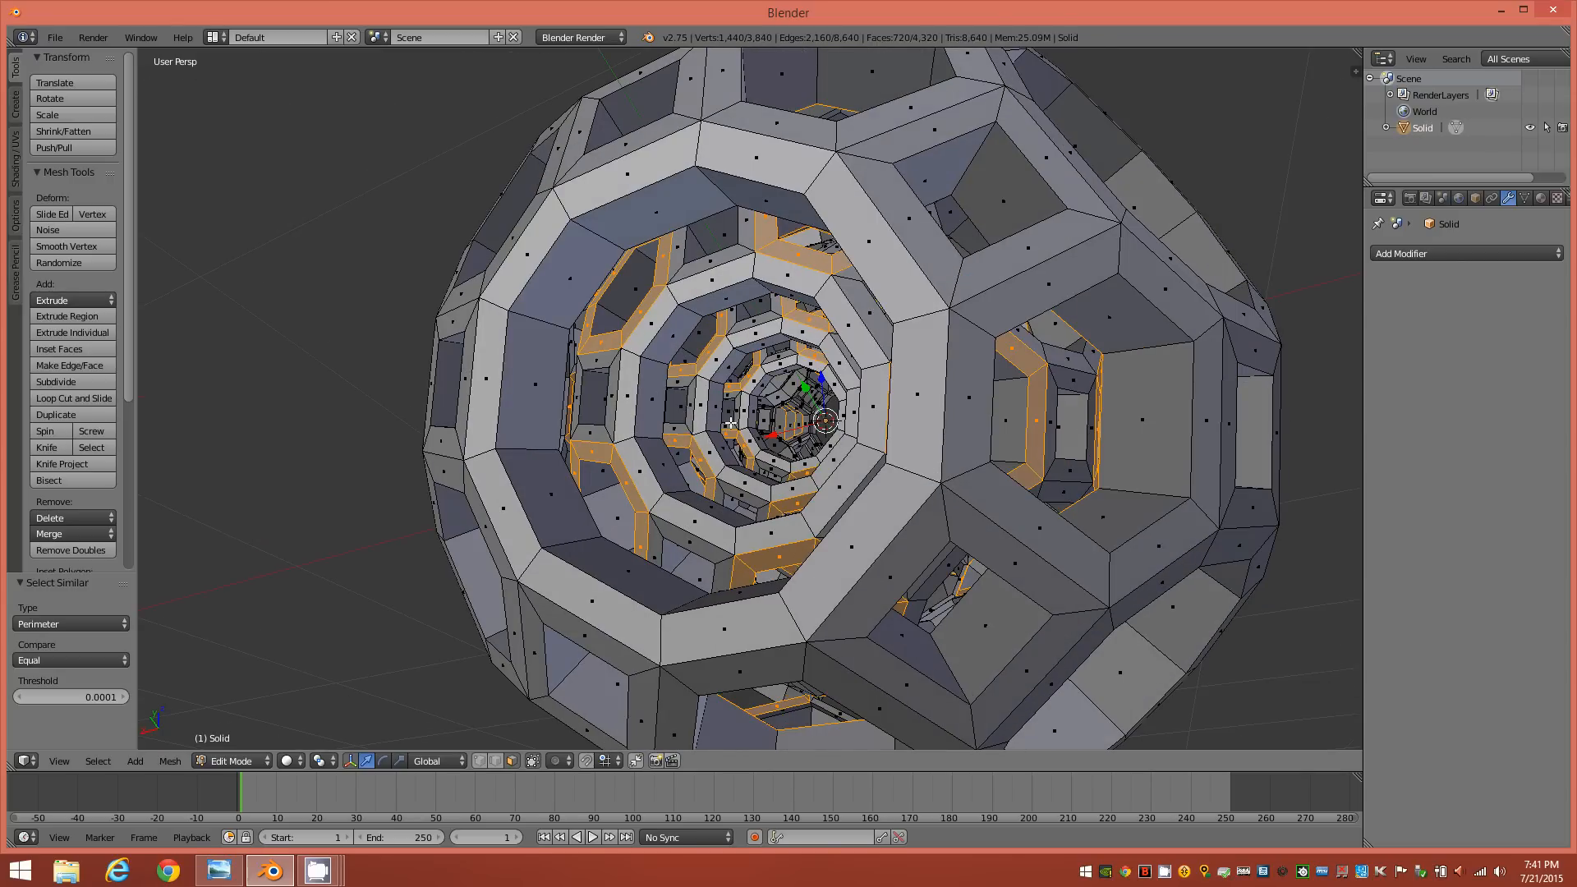
middle_drag(873, 424, 823, 452)
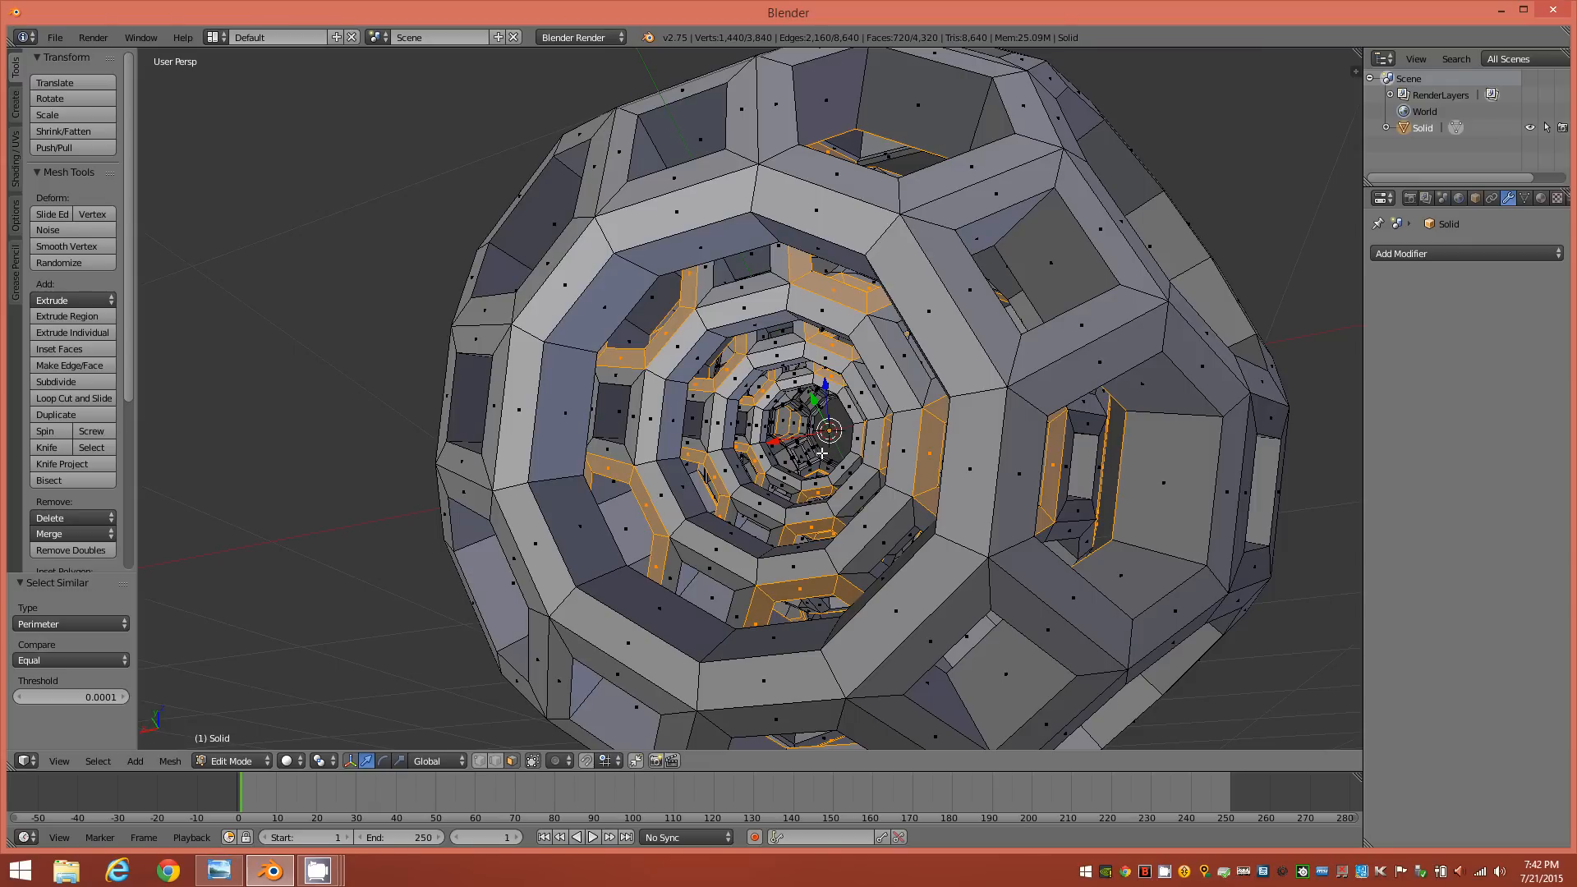
Mark the selected hexagonal ring faces as Freestyle faces, and clear the selection
key(ctrl+f)
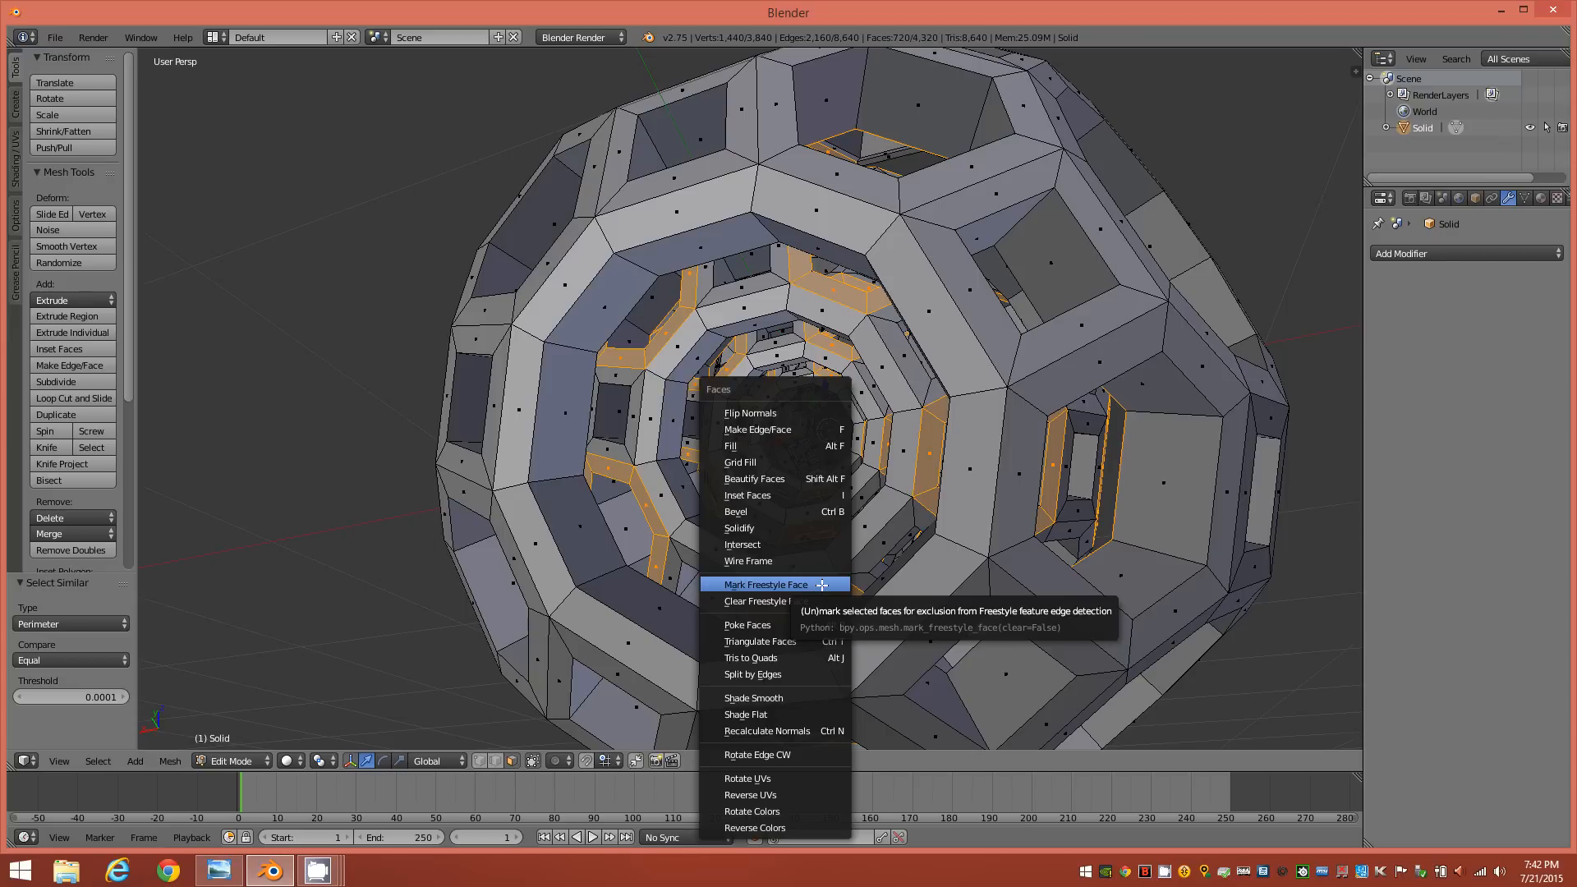
click(821, 585)
middle_drag(744, 439, 786, 359)
key(a)
middle_drag(684, 368, 758, 372)
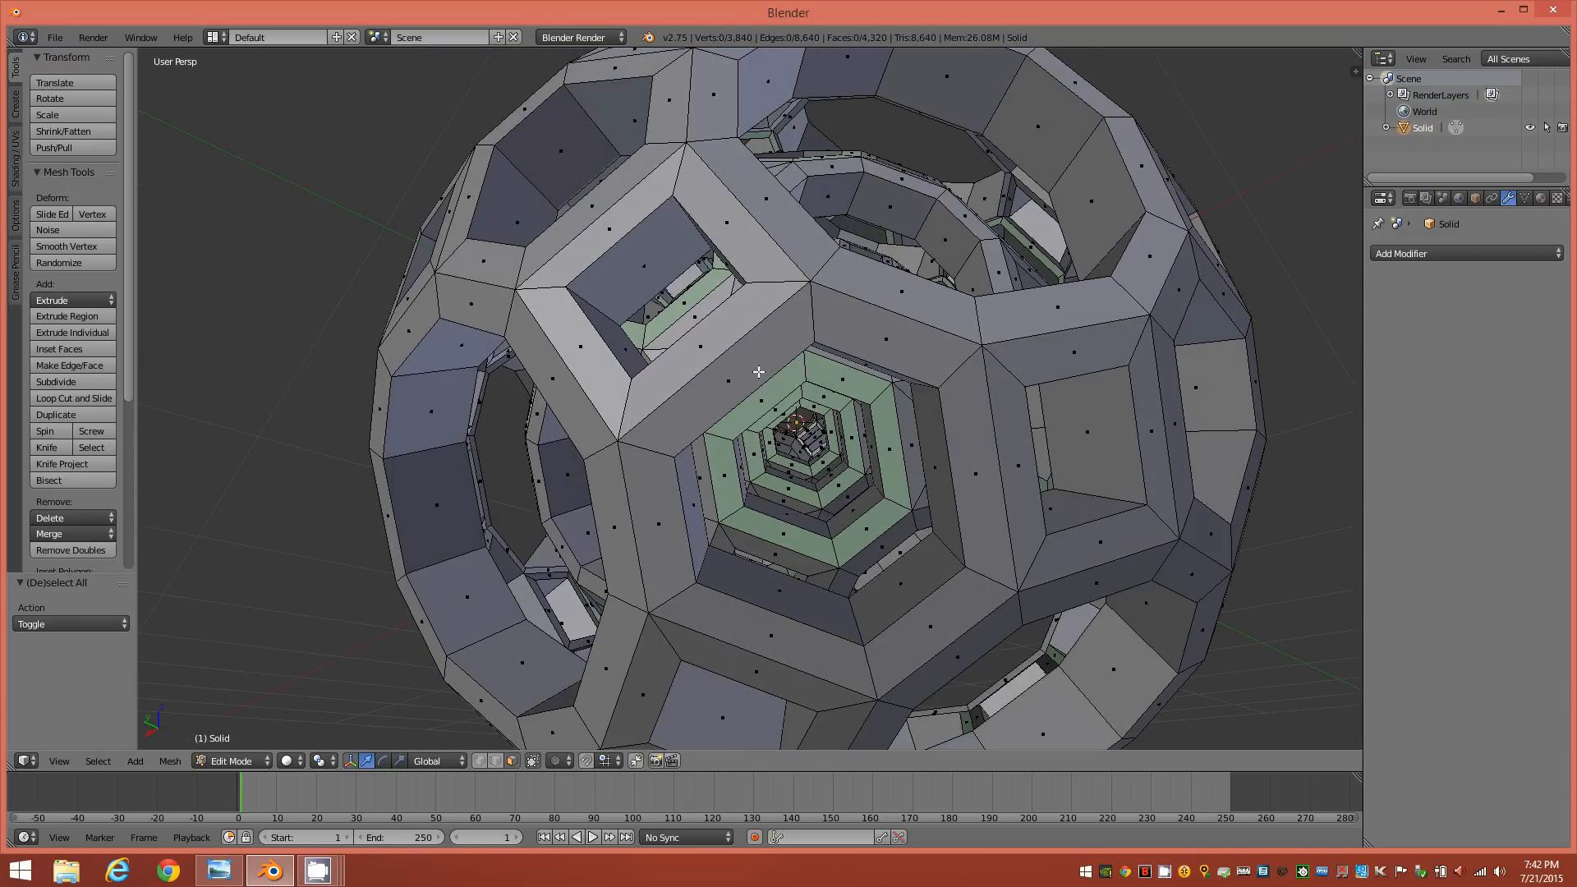
Select one marked hexagonal ring face between the outer shells and extend the selection to all faces sharing its Freestyle face mark
middle_drag(774, 441, 770, 515)
scroll(768, 450, down, 4)
middle_drag(664, 547, 630, 394)
middle_drag(777, 467, 846, 299)
middle_drag(567, 334, 938, 552)
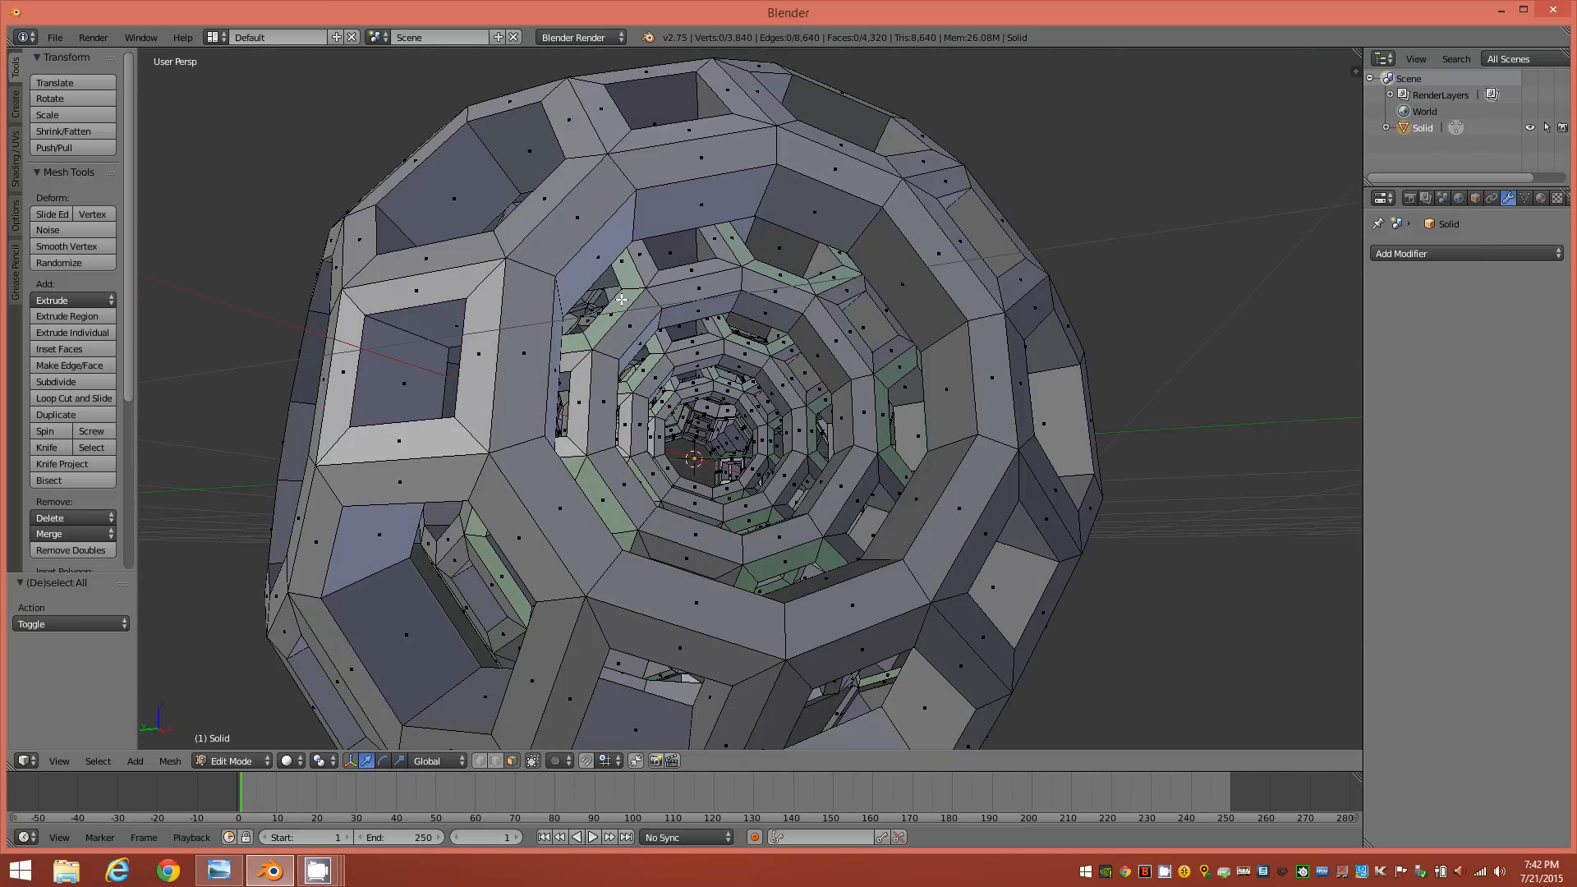
scroll(627, 346, up, 2)
right_click(558, 286)
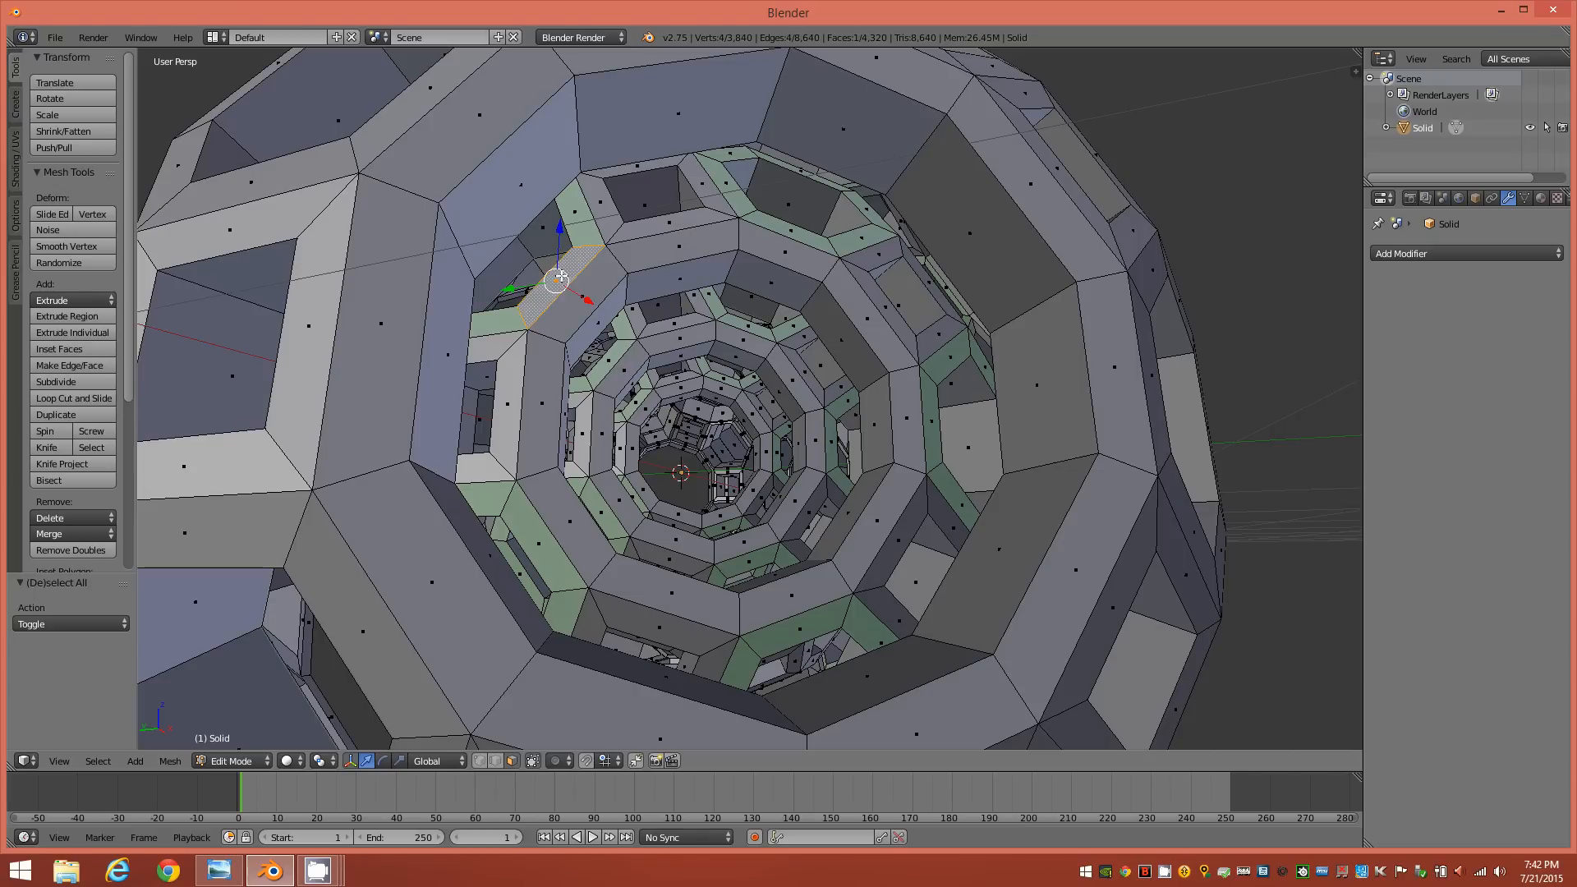
key(KP_Decimal)
middle_drag(635, 363, 450, 381)
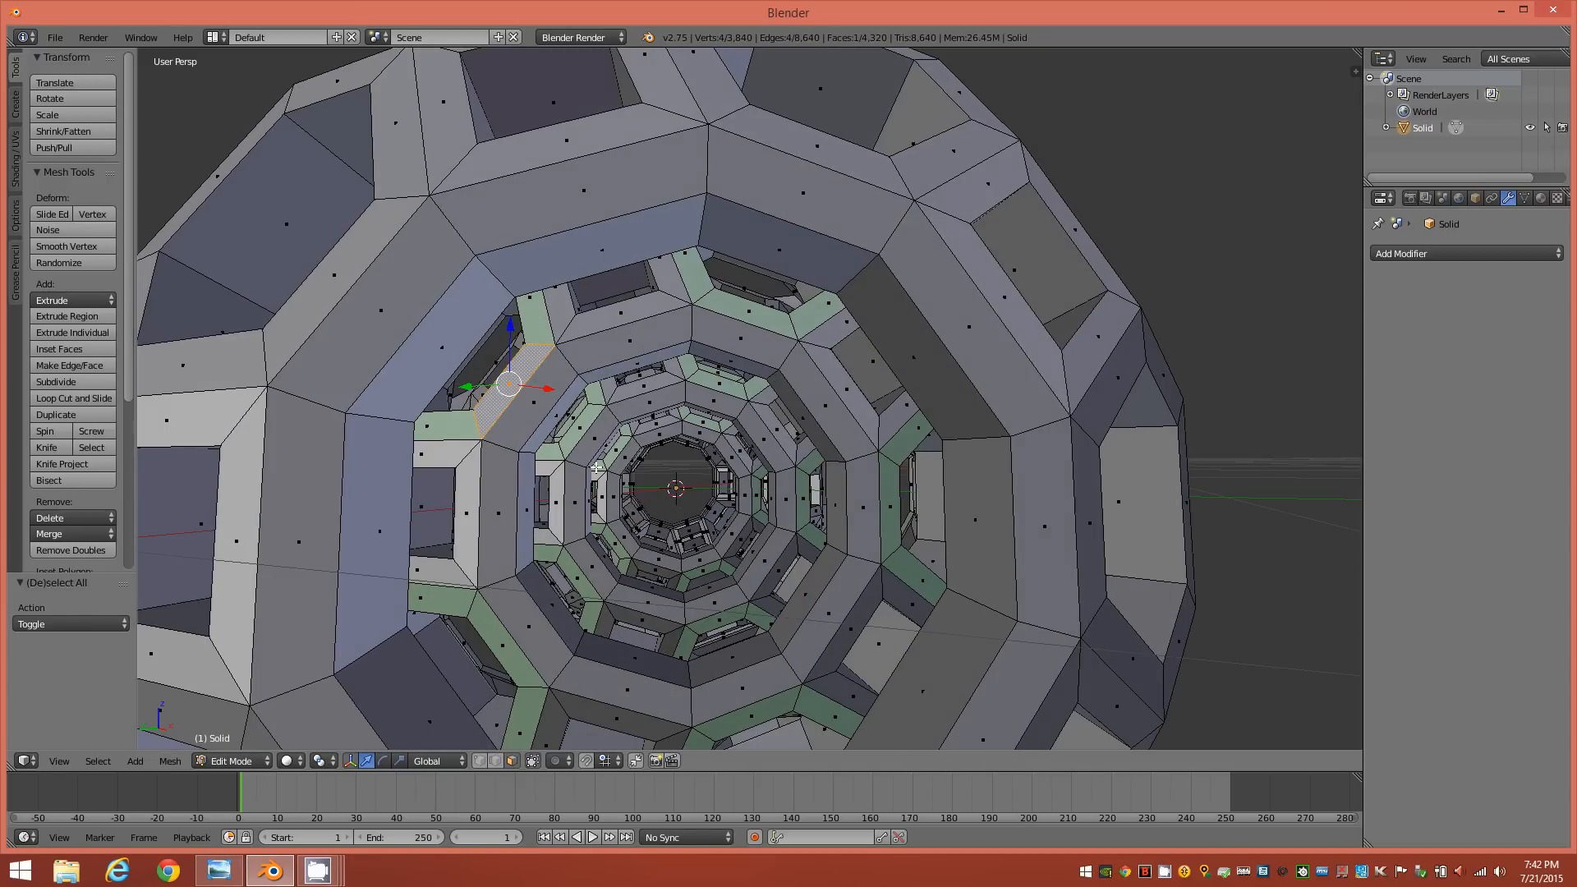
key(shift+g)
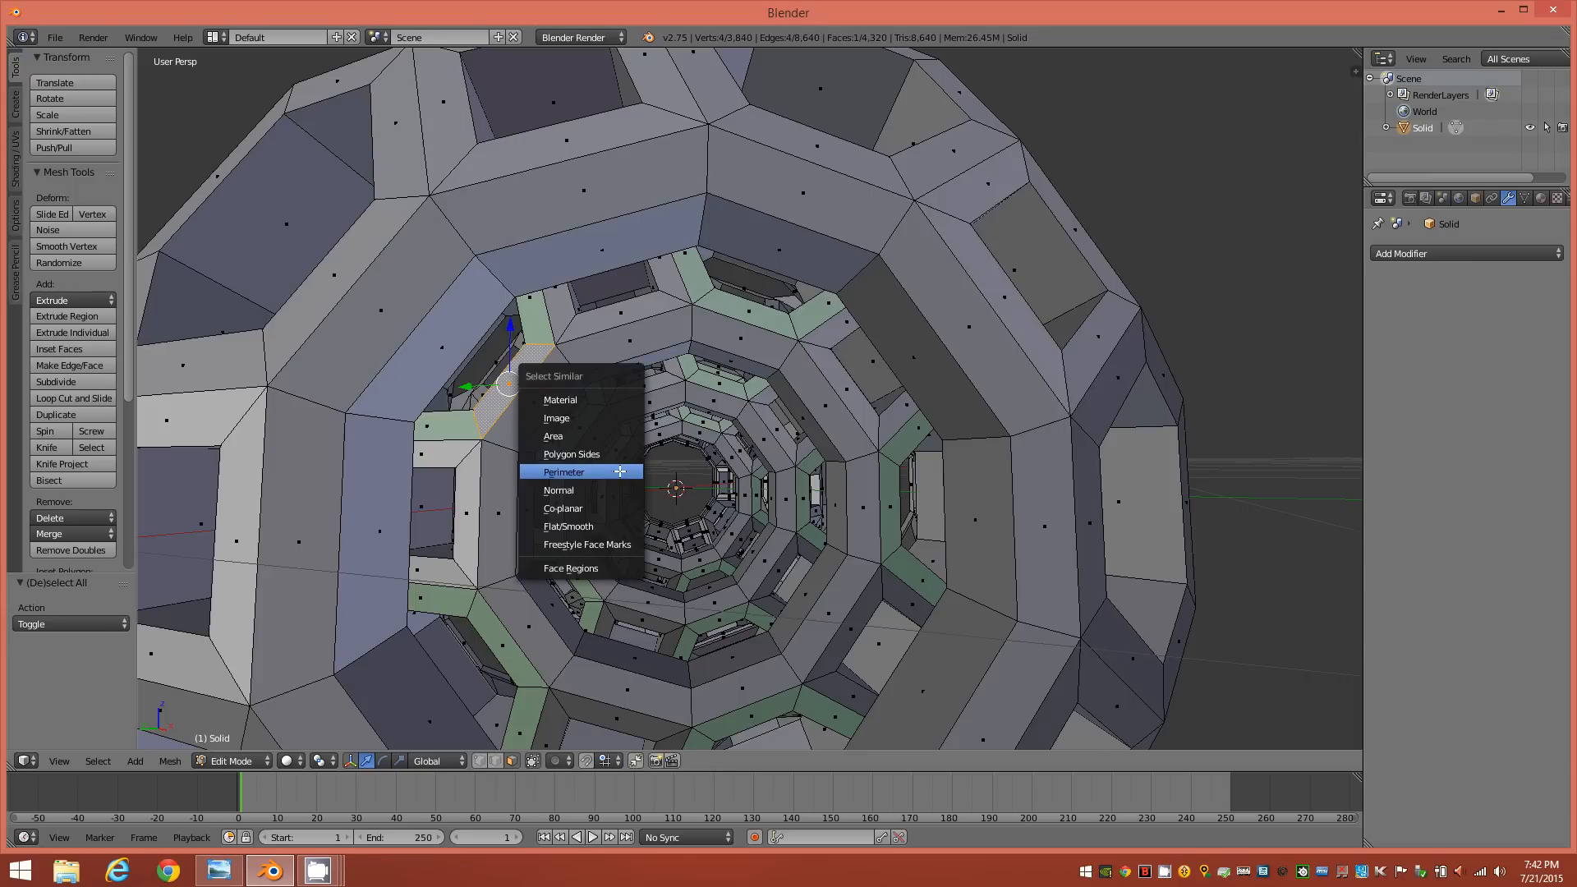
click(622, 544)
middle_drag(622, 544, 786, 522)
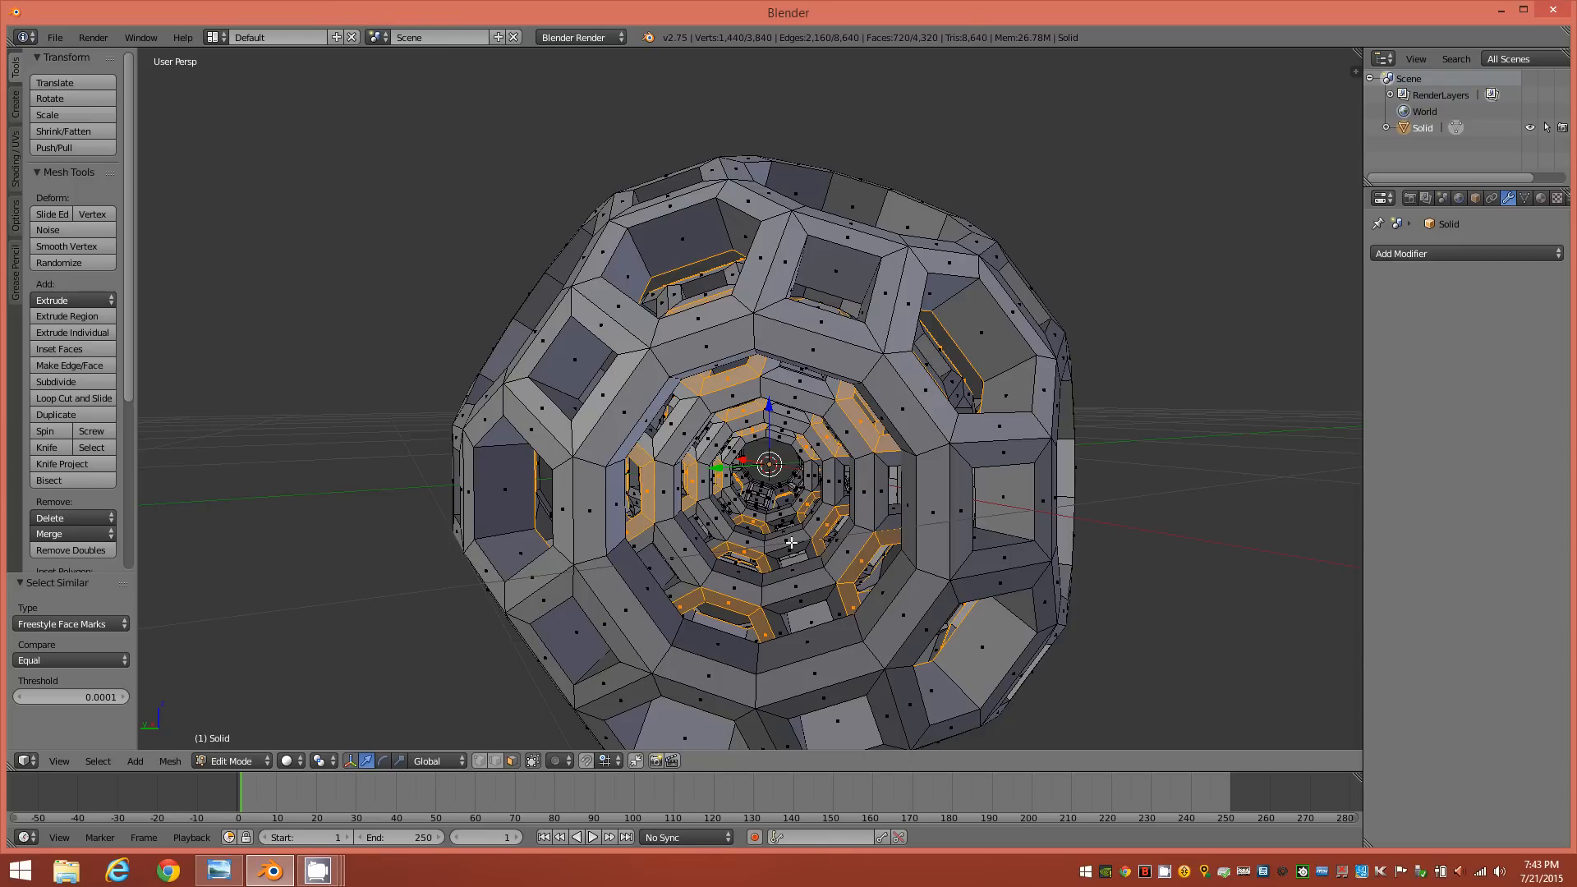
Hide all unselected geometry to isolate the marked hexagonal rings, and deselect everything
key(shift+h)
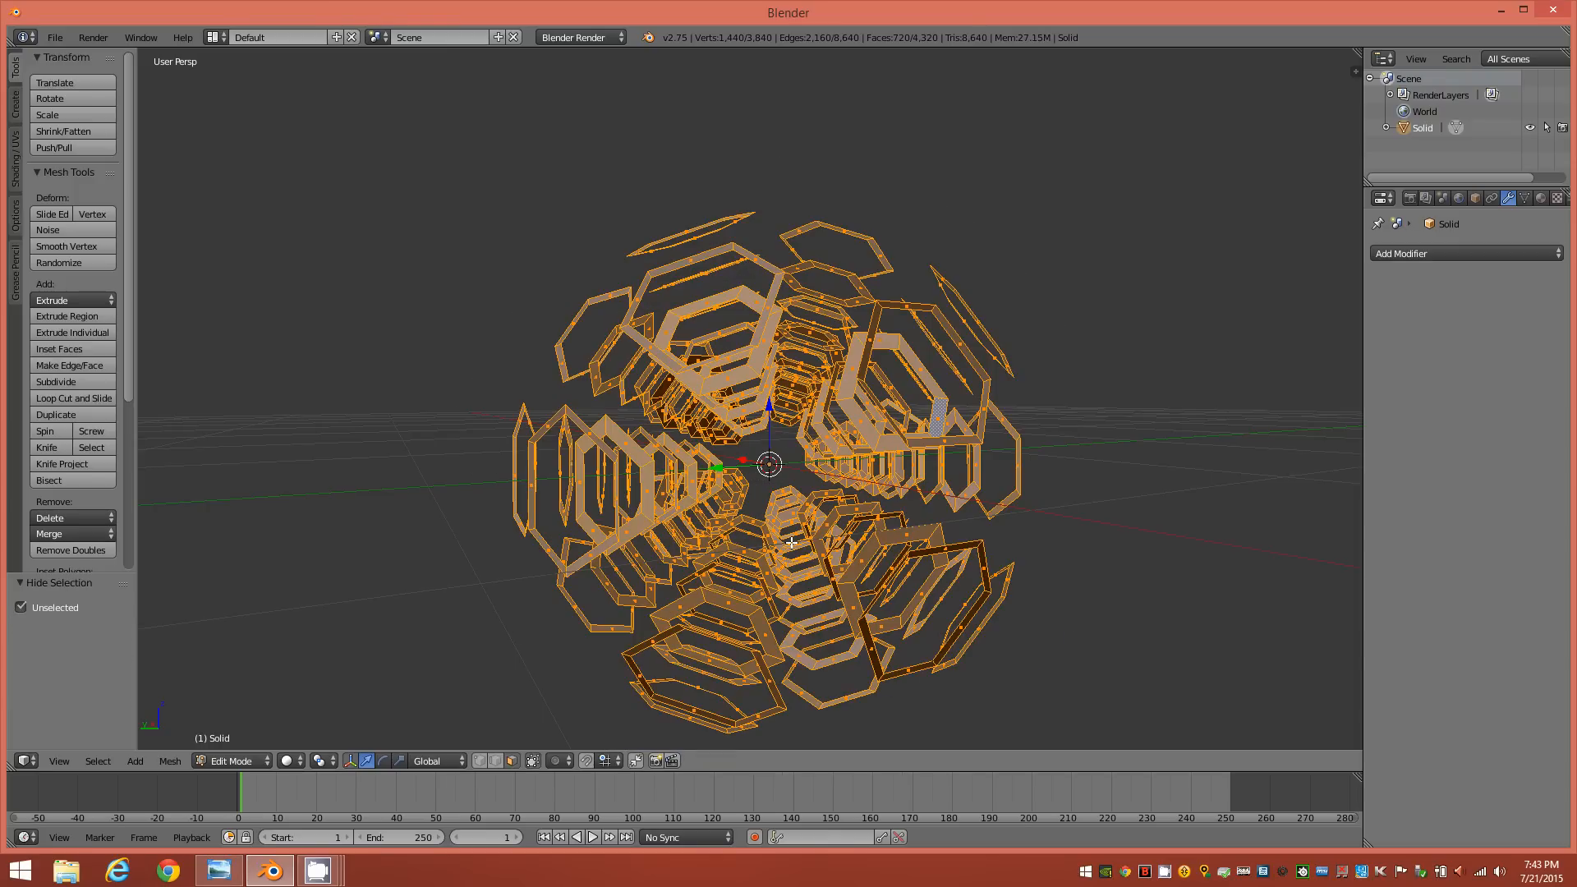
middle_drag(933, 520, 818, 493)
middle_drag(653, 452, 619, 575)
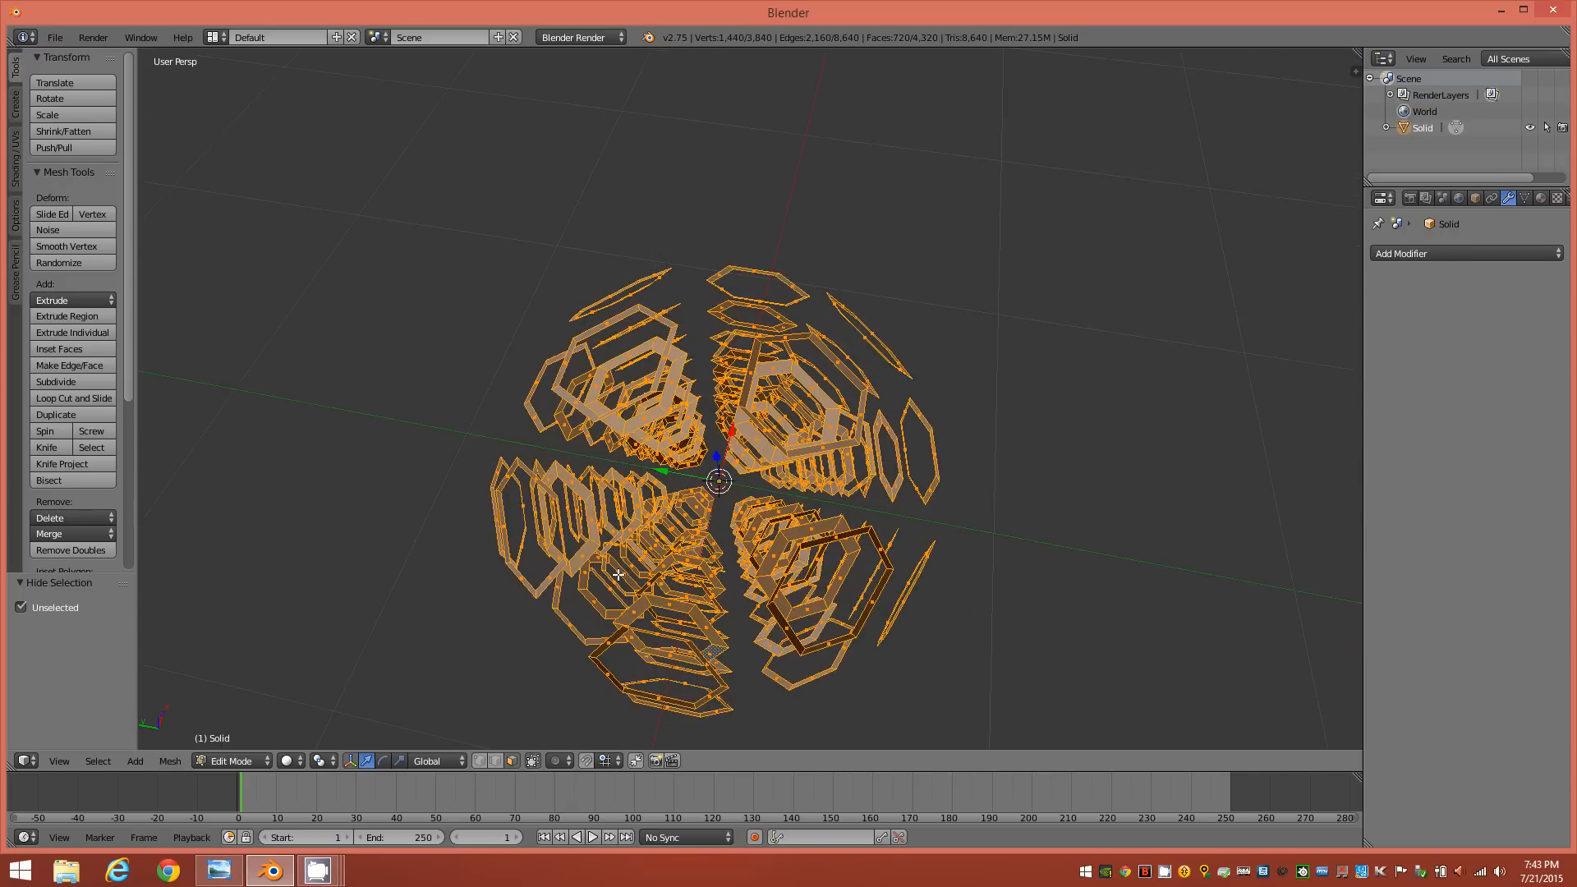
middle_drag(593, 492, 777, 293)
middle_drag(670, 486, 814, 526)
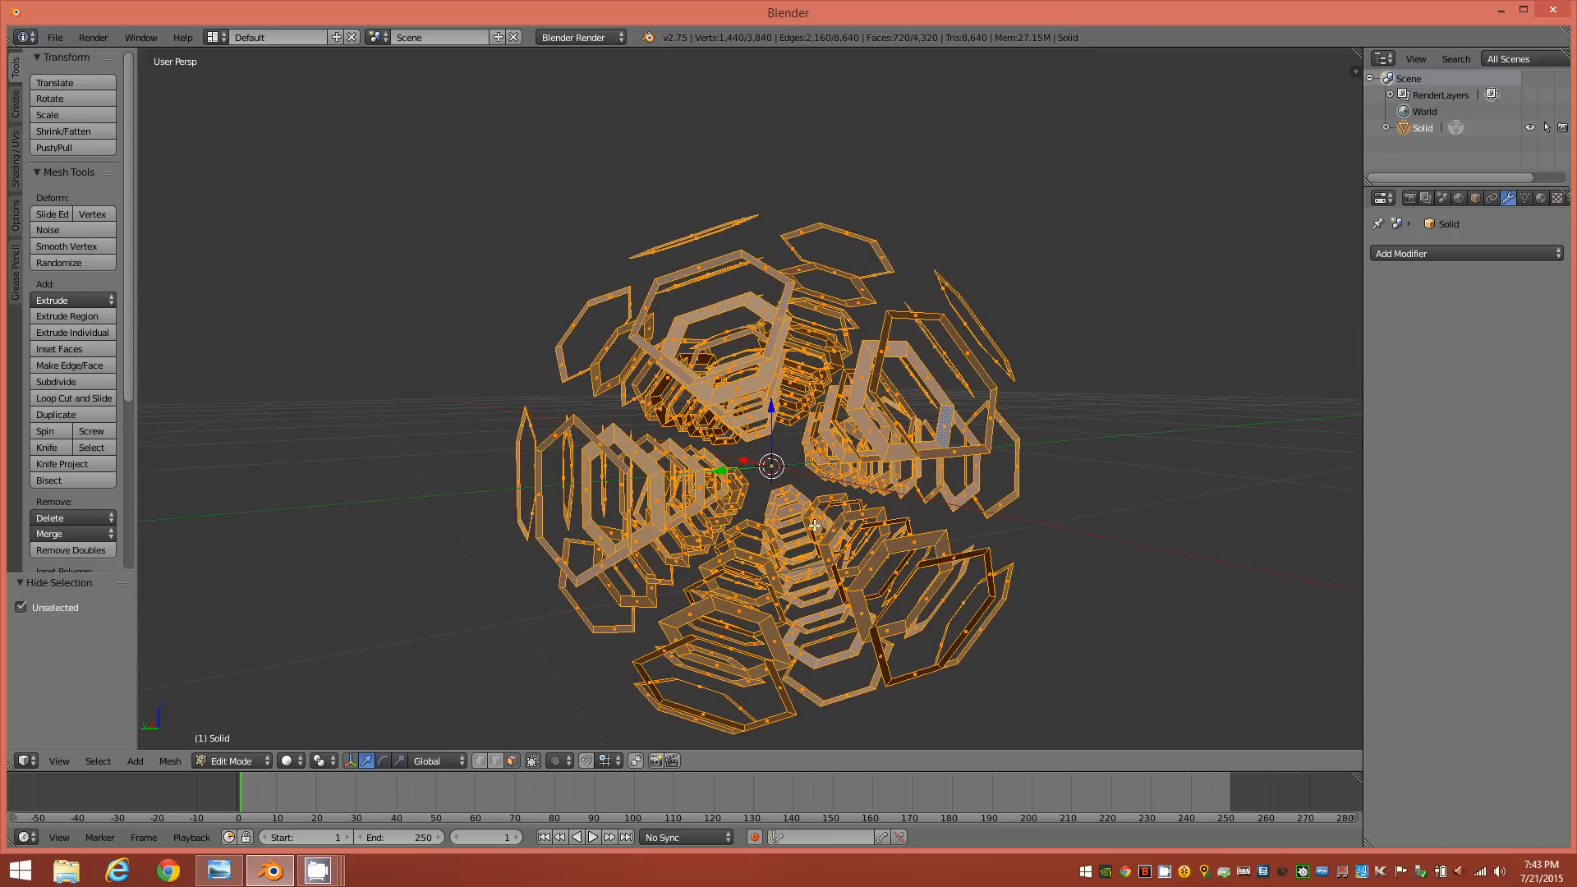
key(a)
Examine the isolated hexagonal ring stacks from several angles
middle_drag(823, 471, 760, 413)
scroll(611, 481, up, 1)
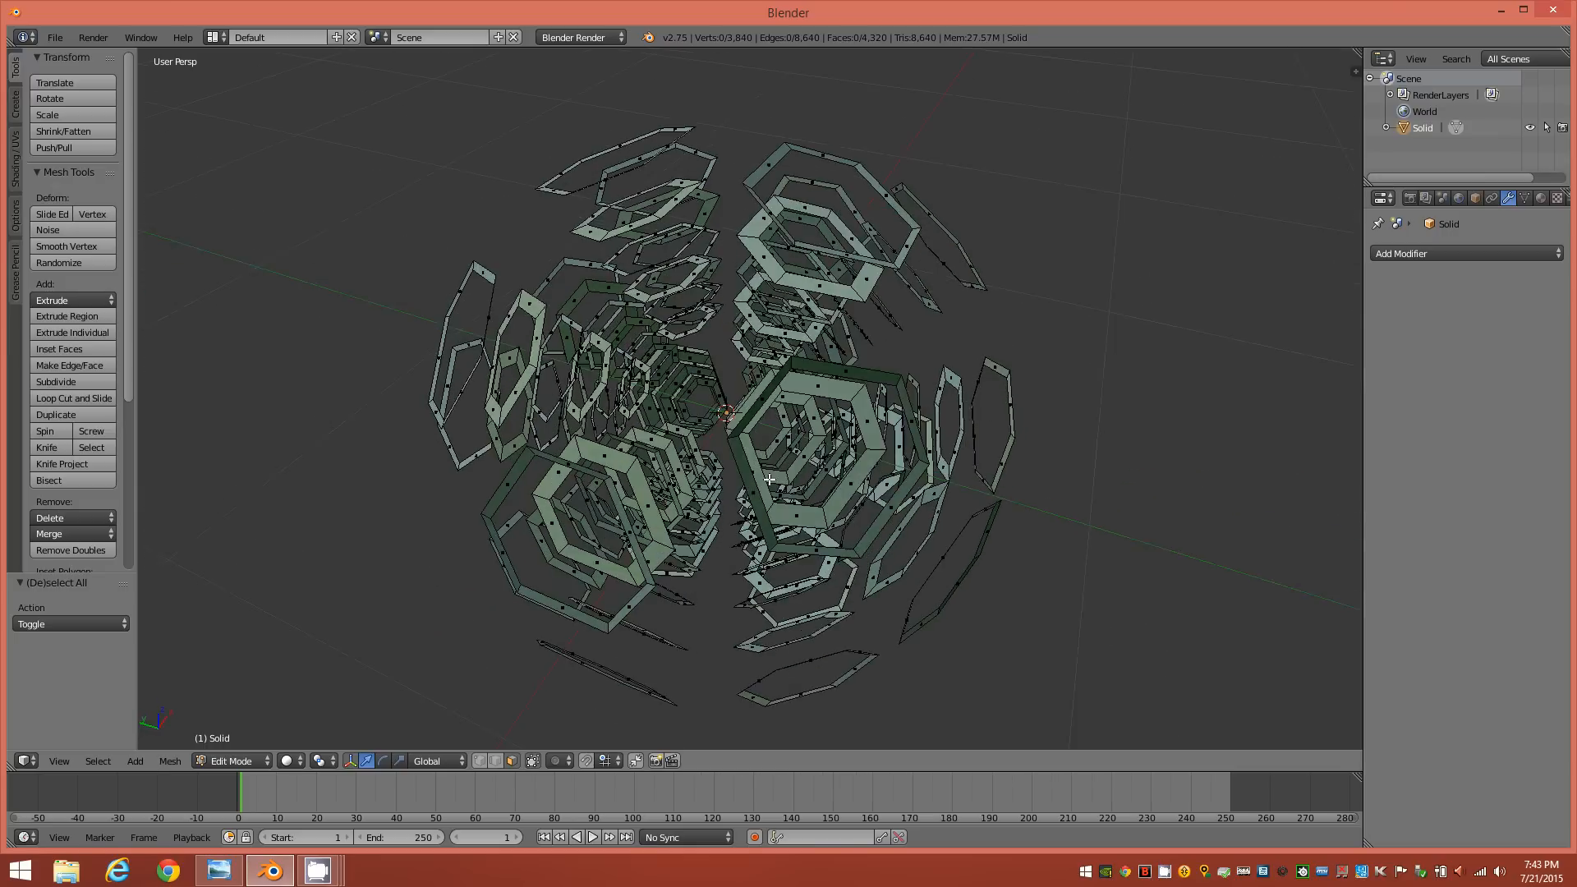
middle_drag(765, 429, 653, 462)
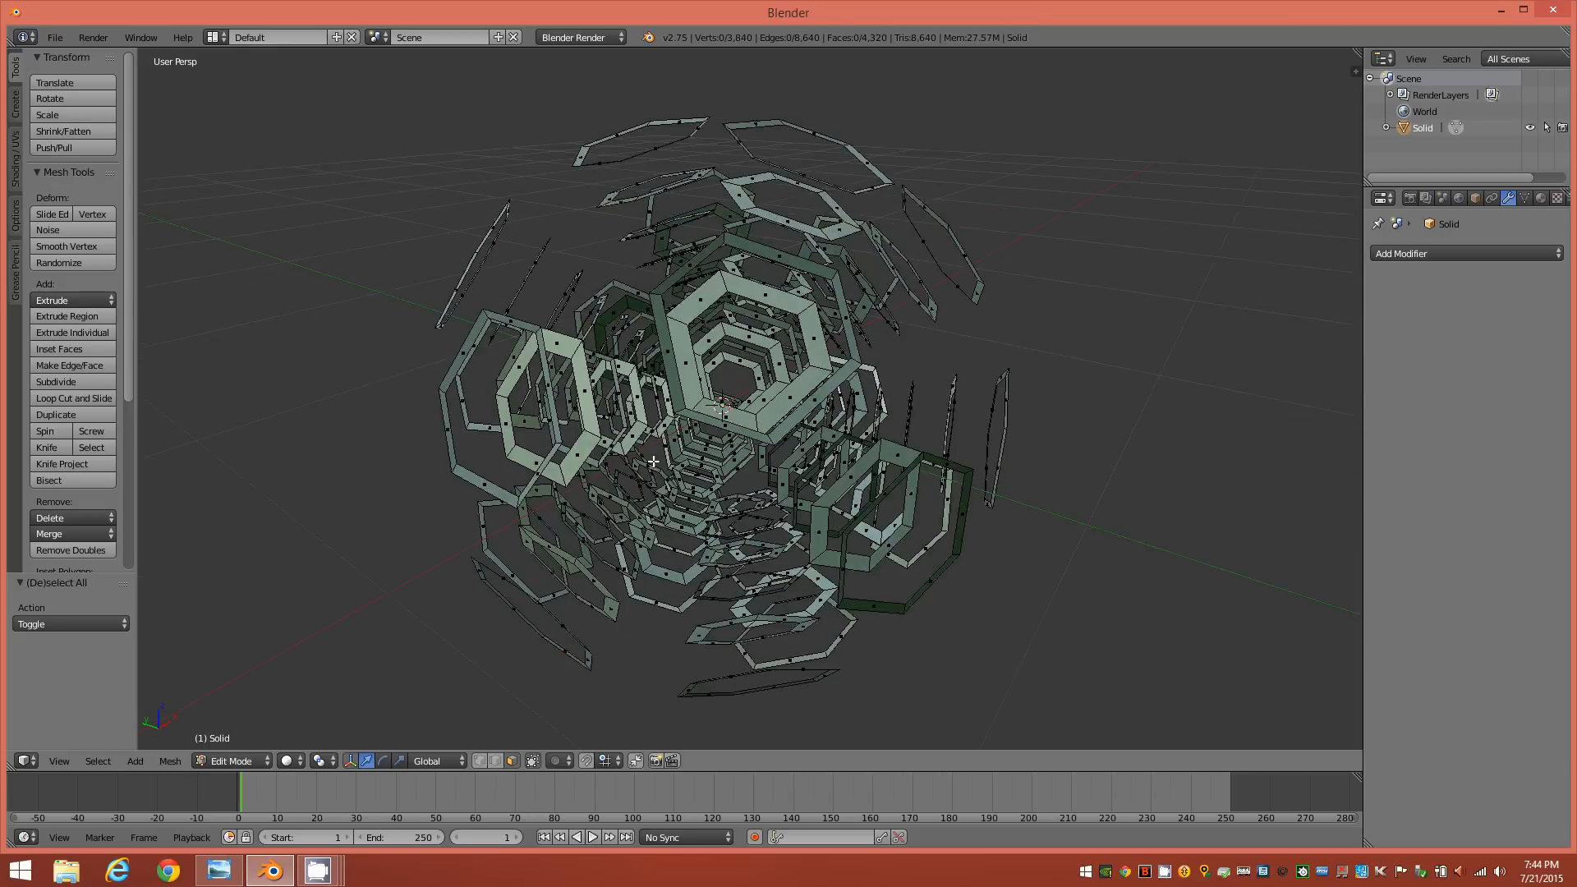
middle_drag(749, 439, 772, 477)
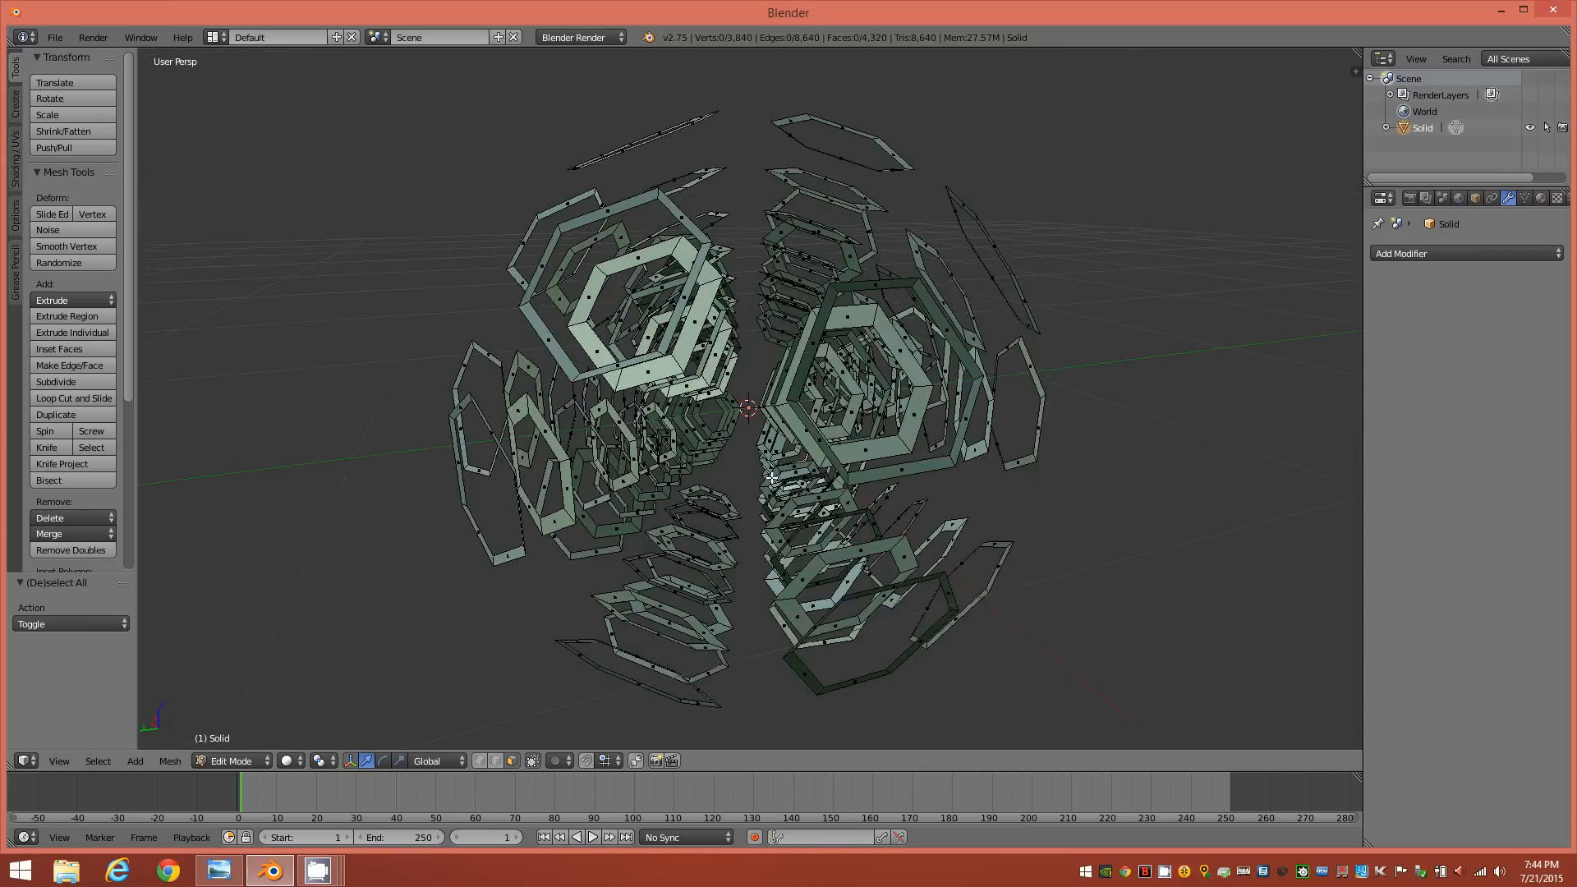
scroll(735, 445, up, 2)
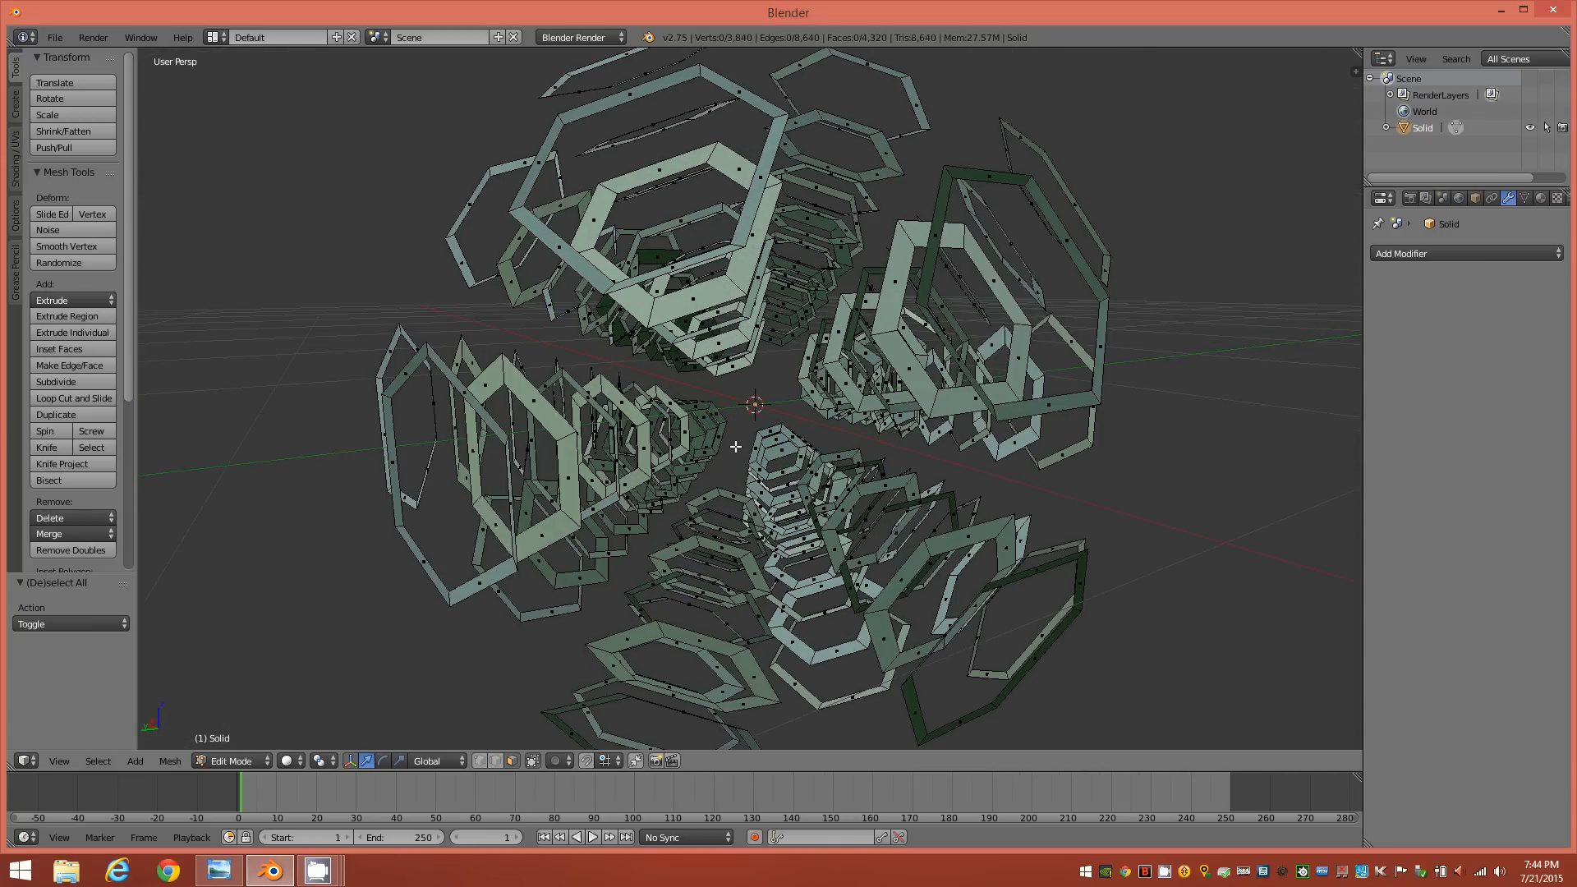
mouse_move(803, 444)
middle_down()
mouse_move(868, 415)
mouse_move(768, 432)
mouse_move(743, 468)
mouse_move(796, 470)
middle_up()
middle_drag(764, 555, 742, 490)
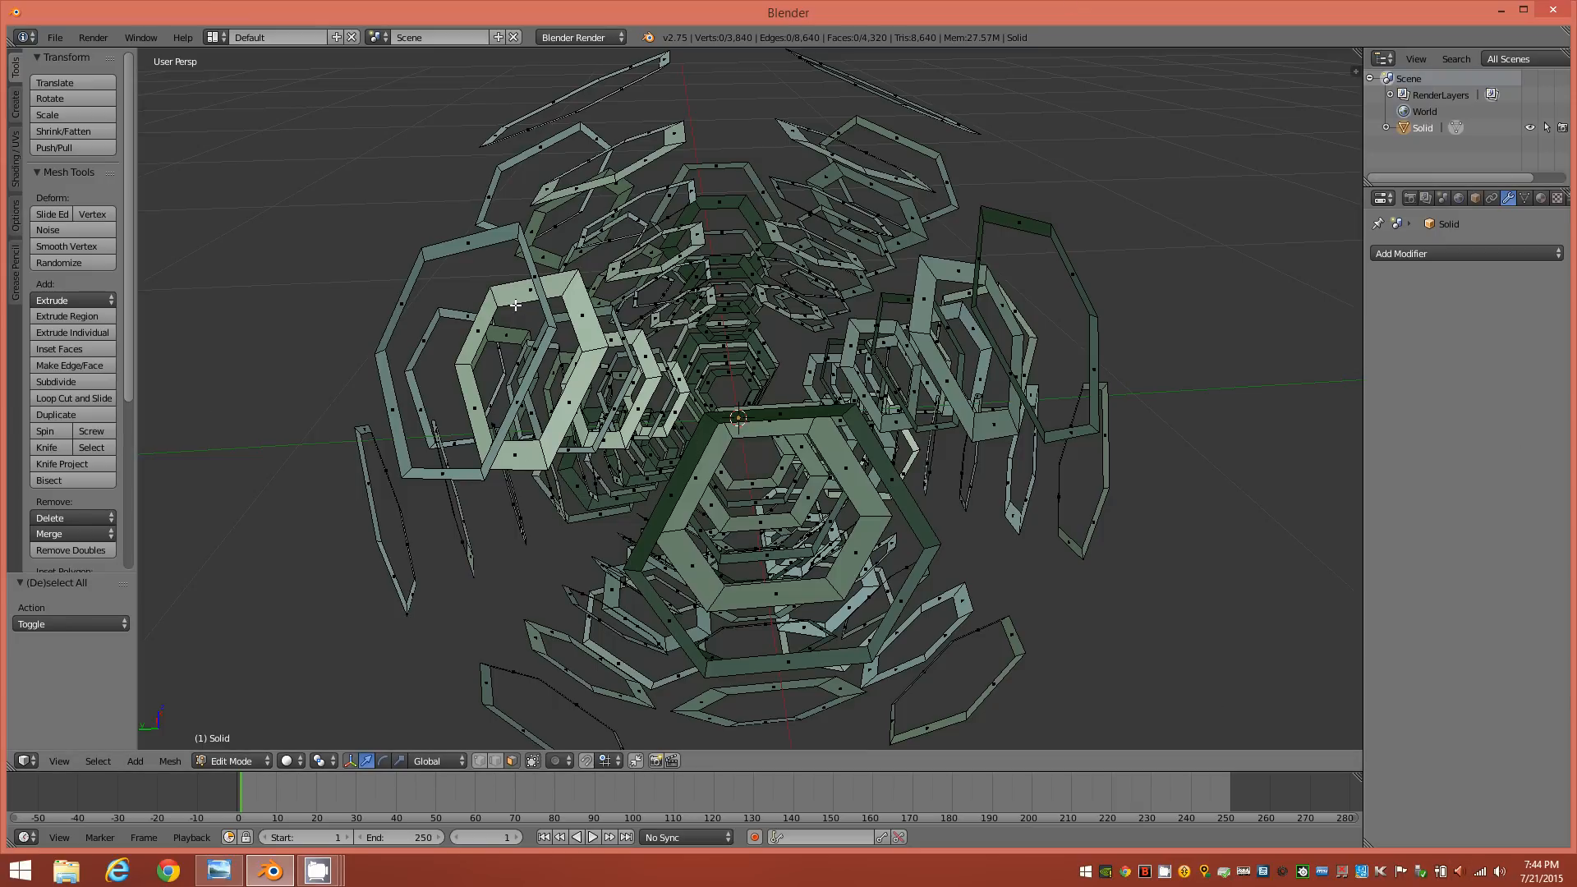
Switch to edge selection mode and inspect the ring stacks for one whose inner edge loops are easy to reach
key(2)
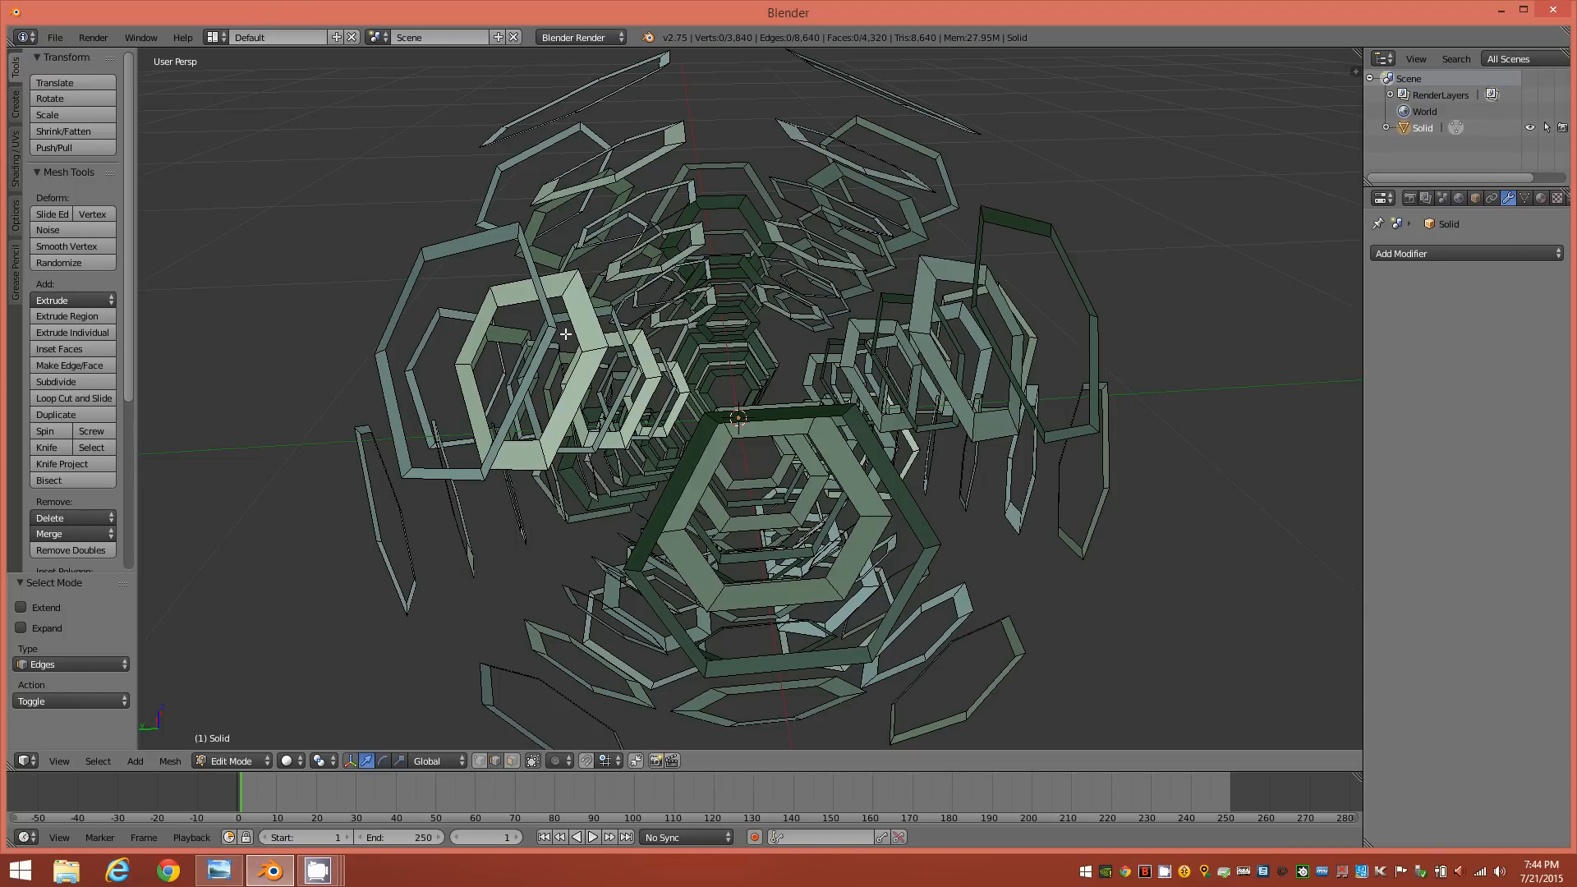
middle_drag(567, 332, 454, 391)
middle_drag(660, 424, 1271, 377)
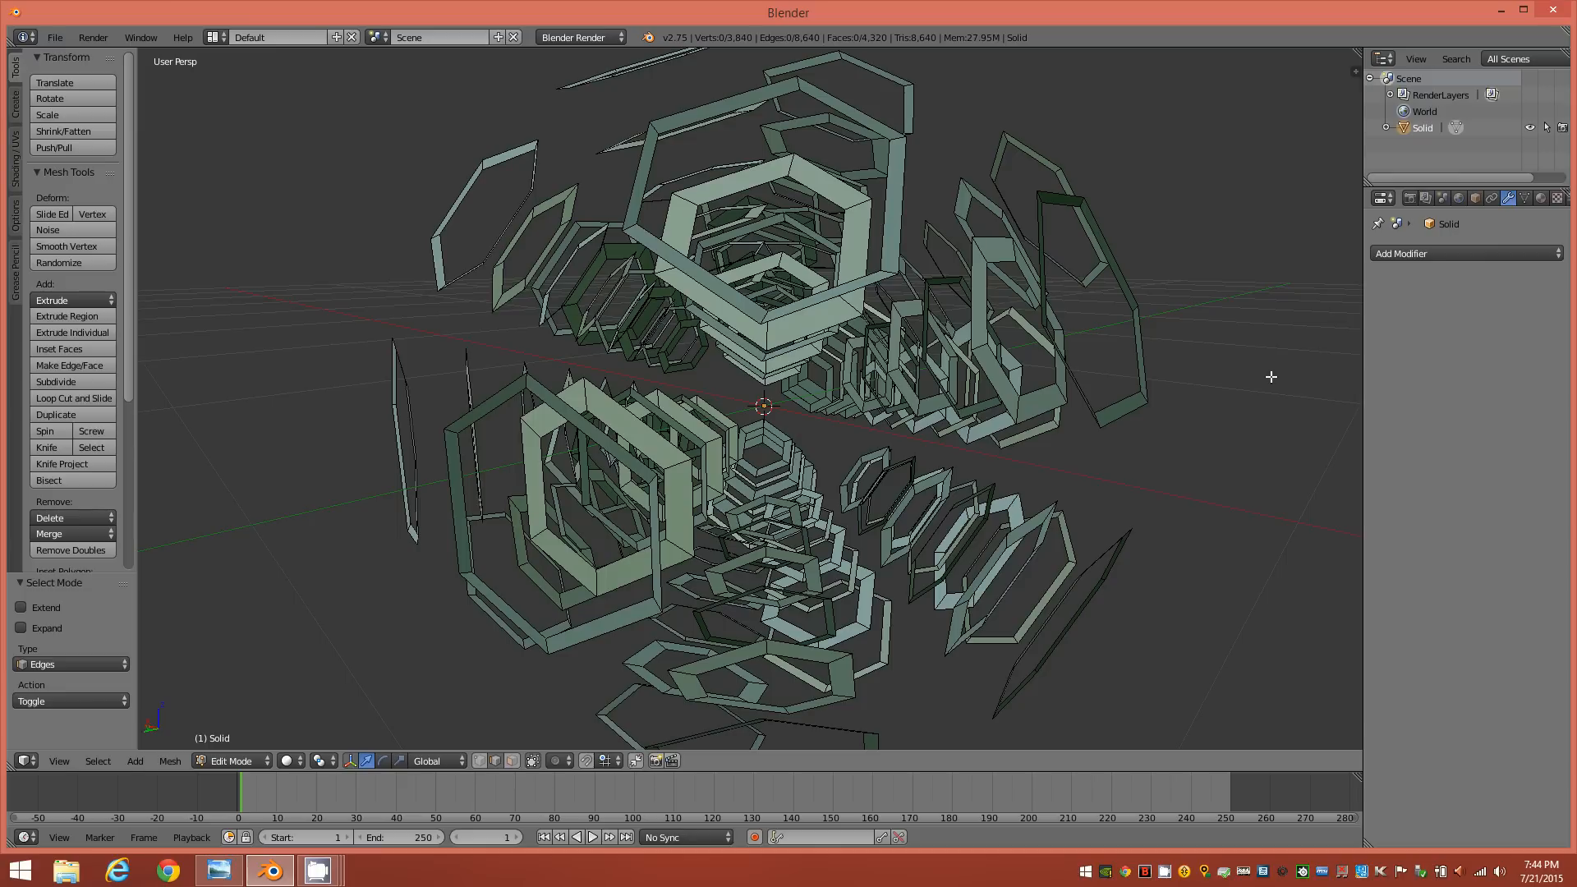
middle_drag(941, 417, 1170, 555)
middle_drag(1040, 446, 946, 432)
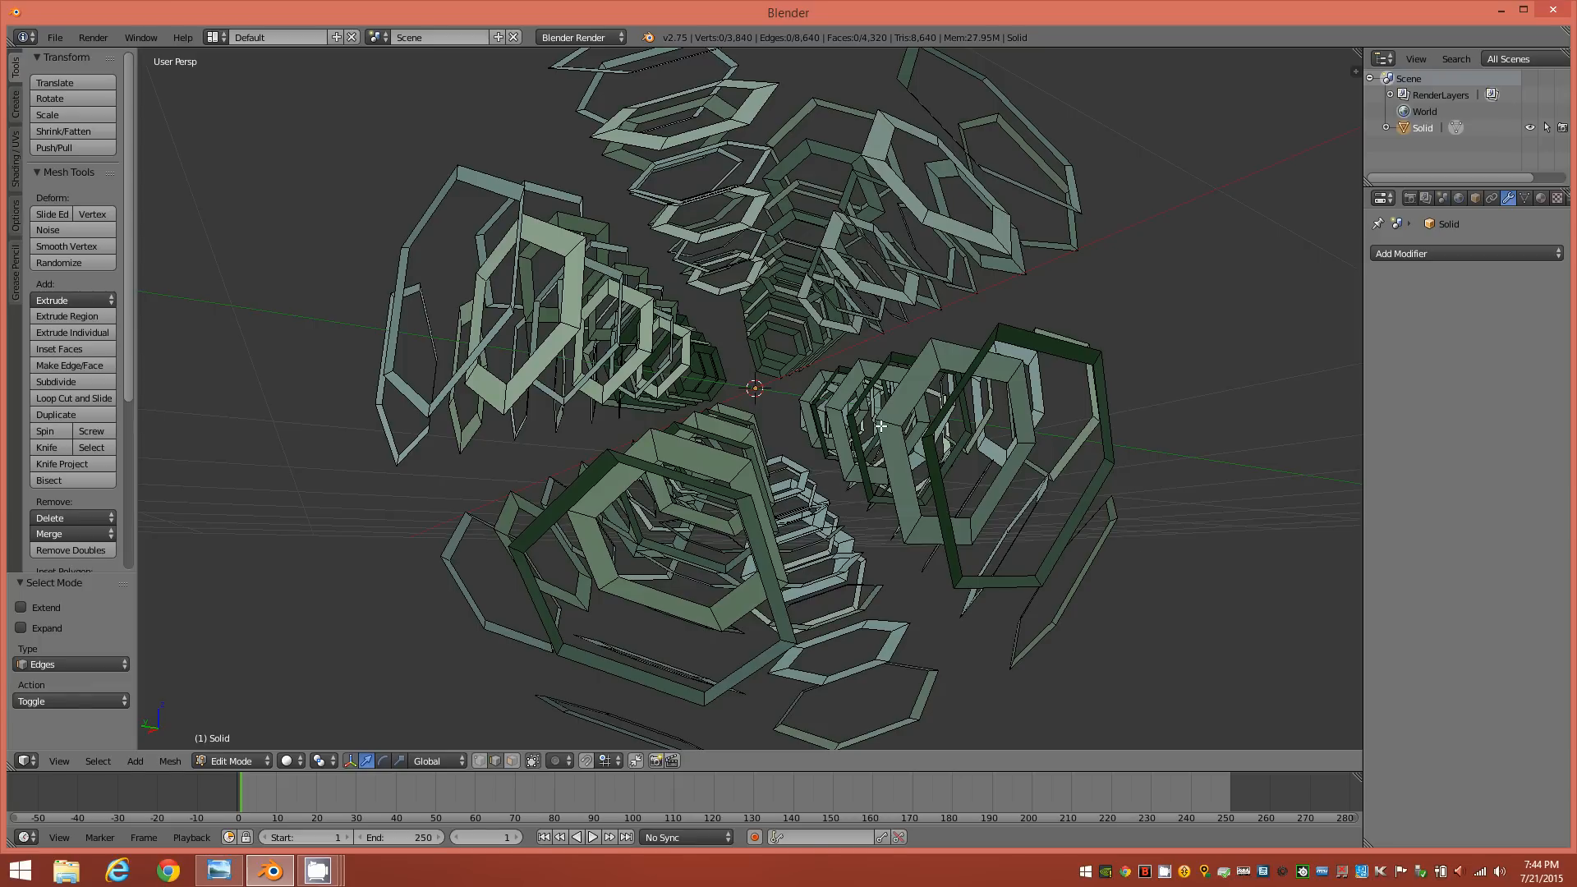
middle_drag(846, 399, 870, 441)
scroll(571, 380, up, 2)
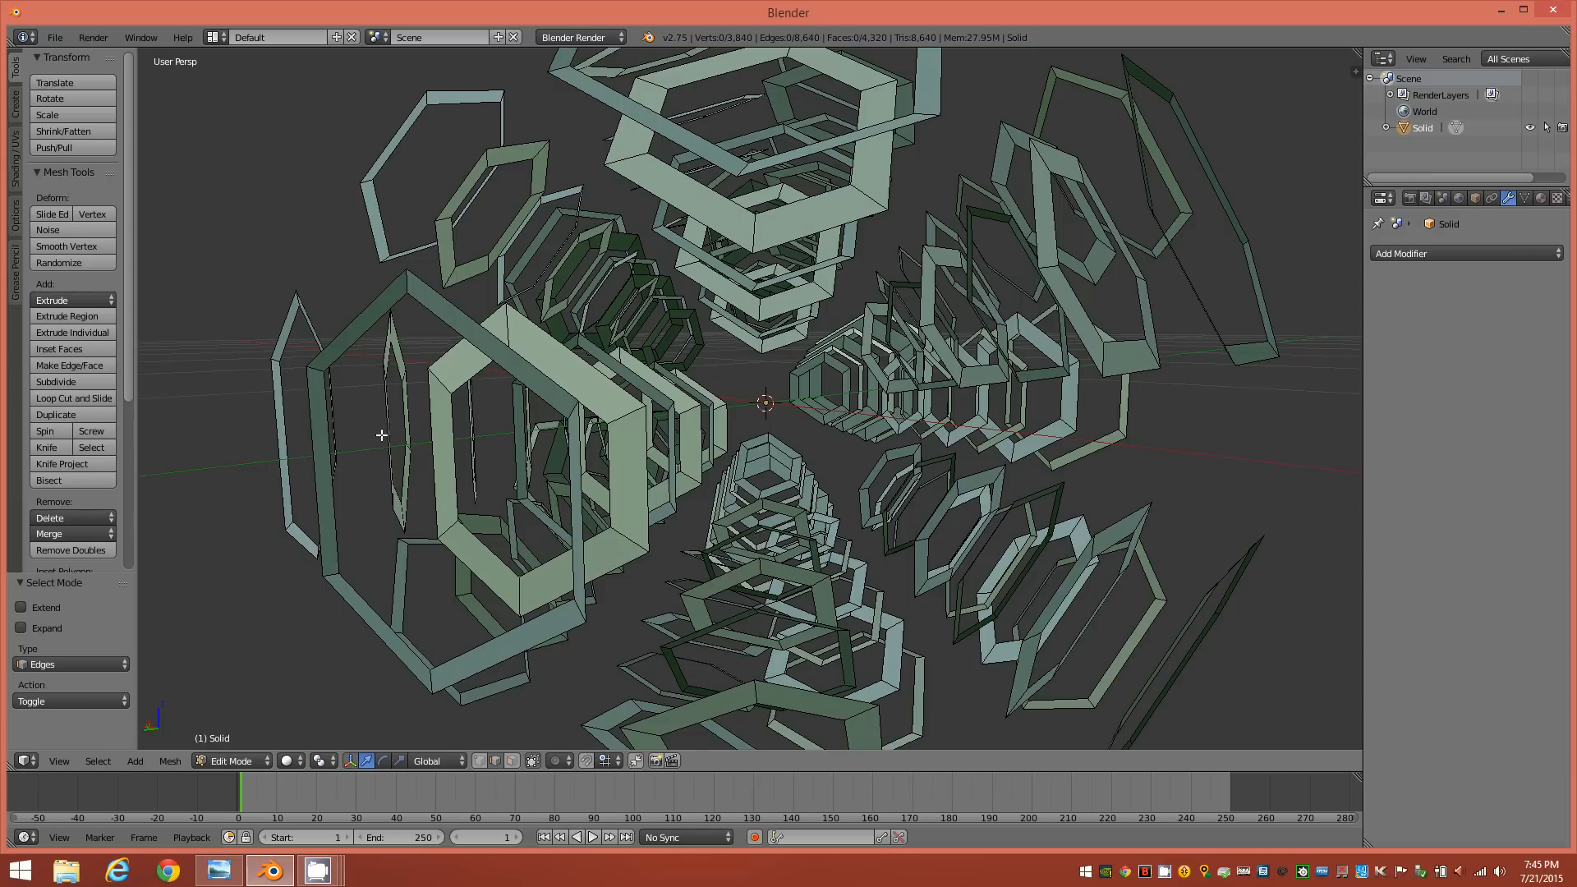
middle_drag(708, 422, 491, 422)
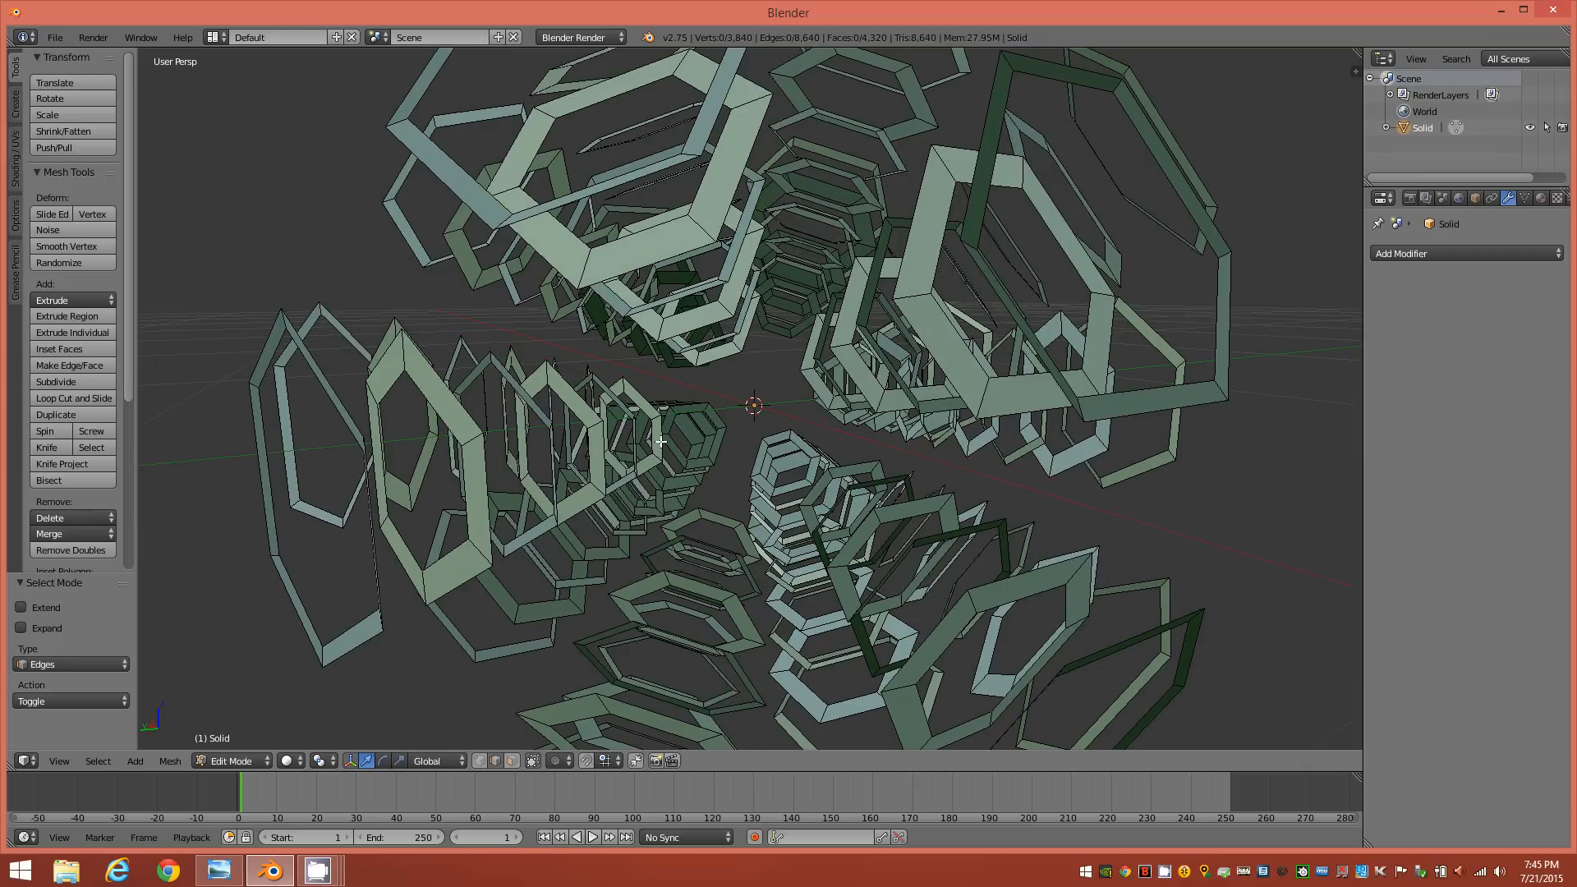
middle_drag(661, 441, 661, 461)
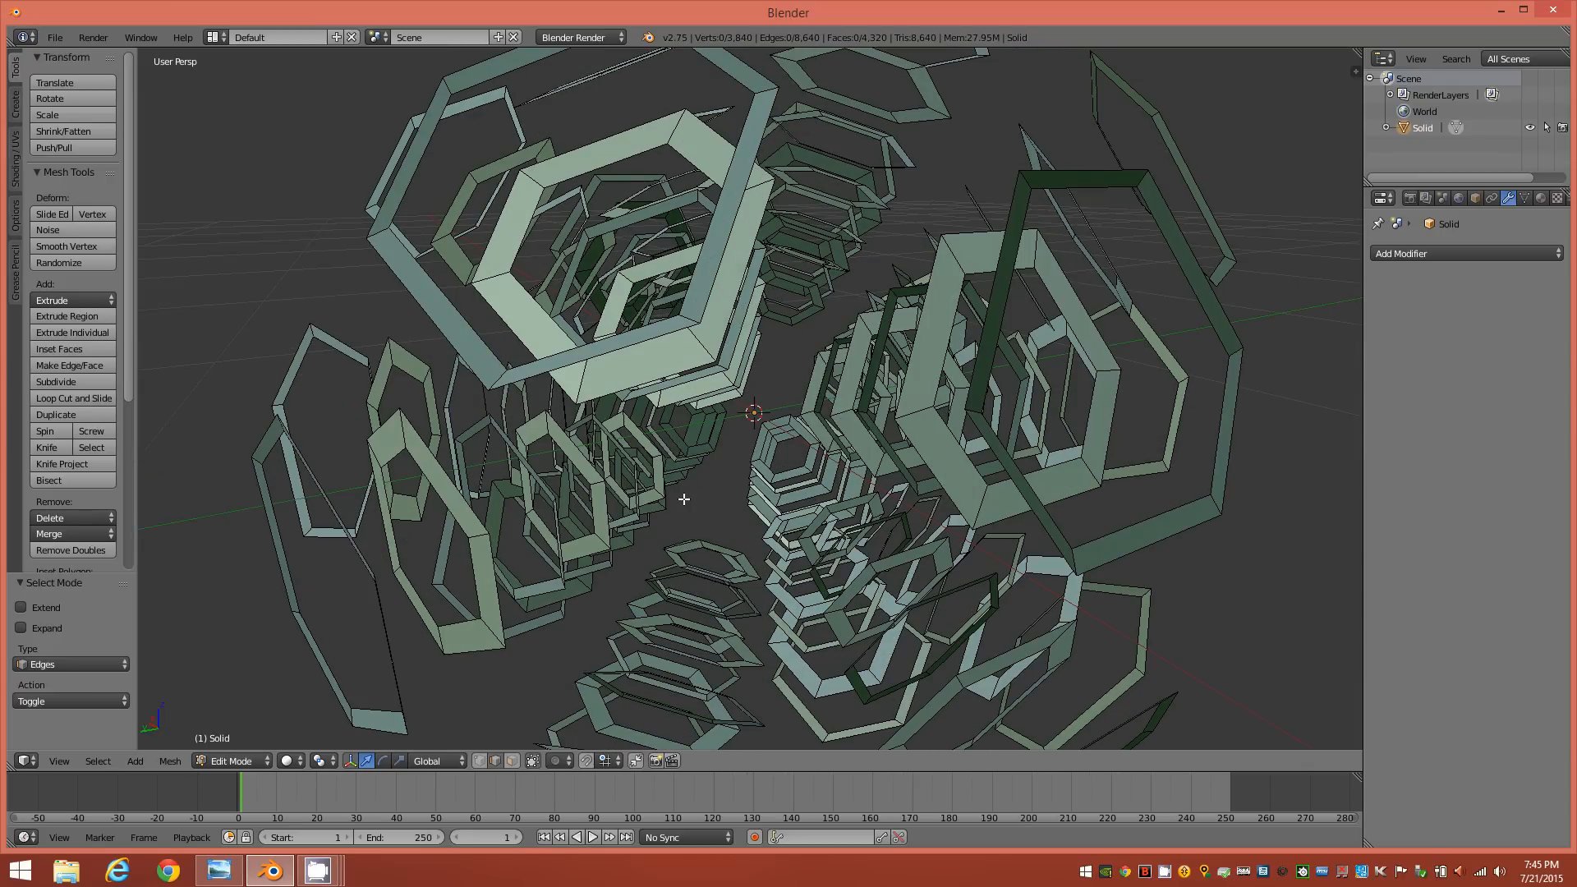
middle_drag(443, 523, 487, 504)
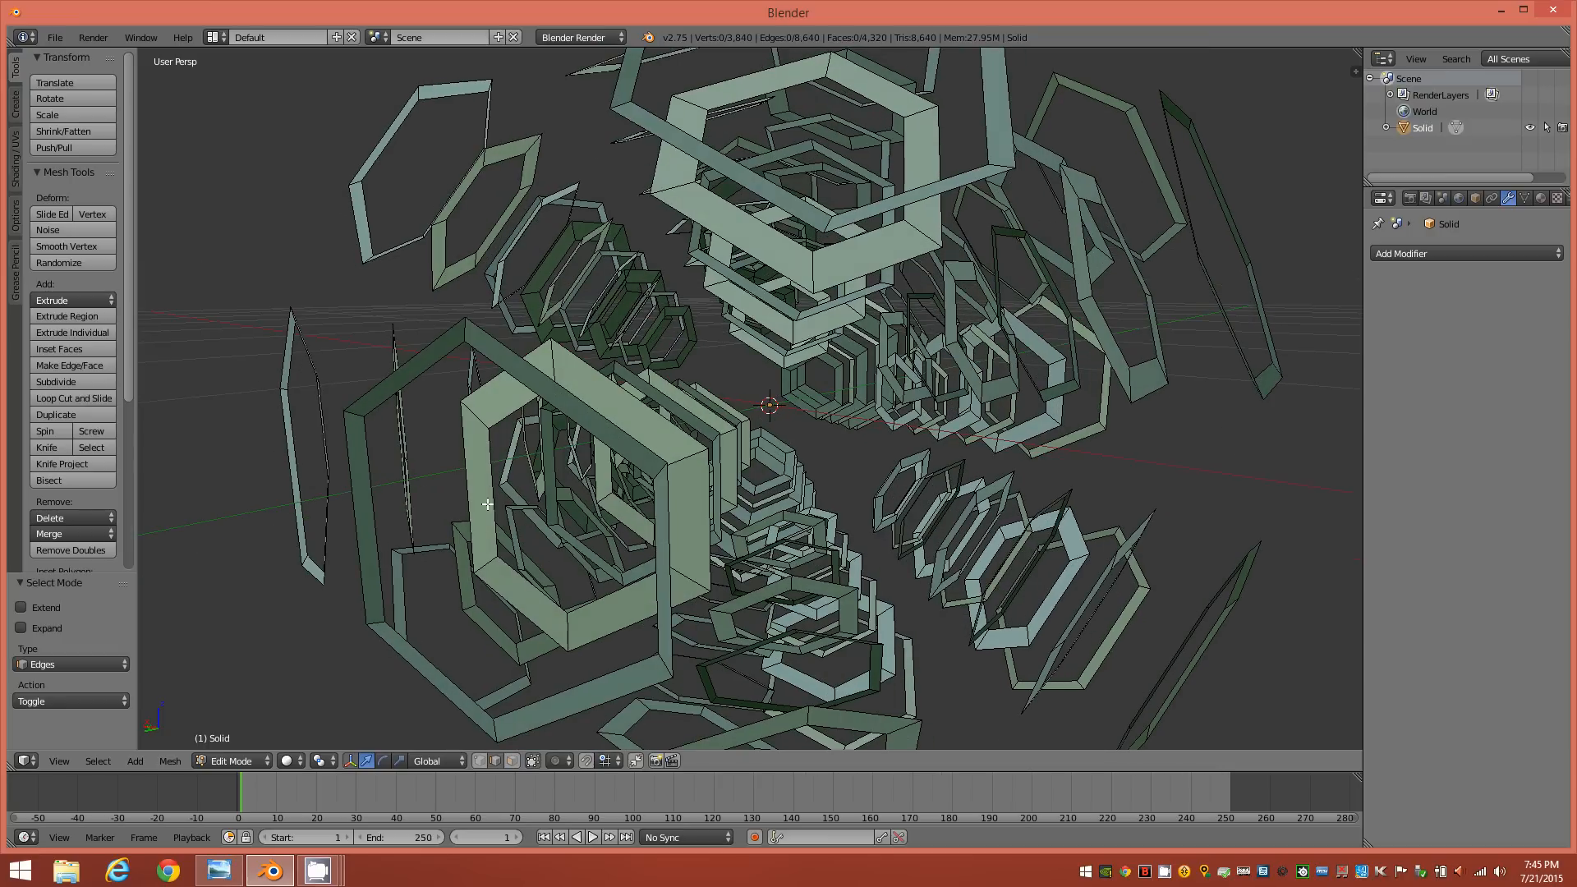
Select the inner edge loops of the three outermost hexagonal rings in one stack
alt+right_click(436, 360)
mouse_move(656, 417)
middle_down()
mouse_move(662, 402)
mouse_move(629, 419)
middle_up()
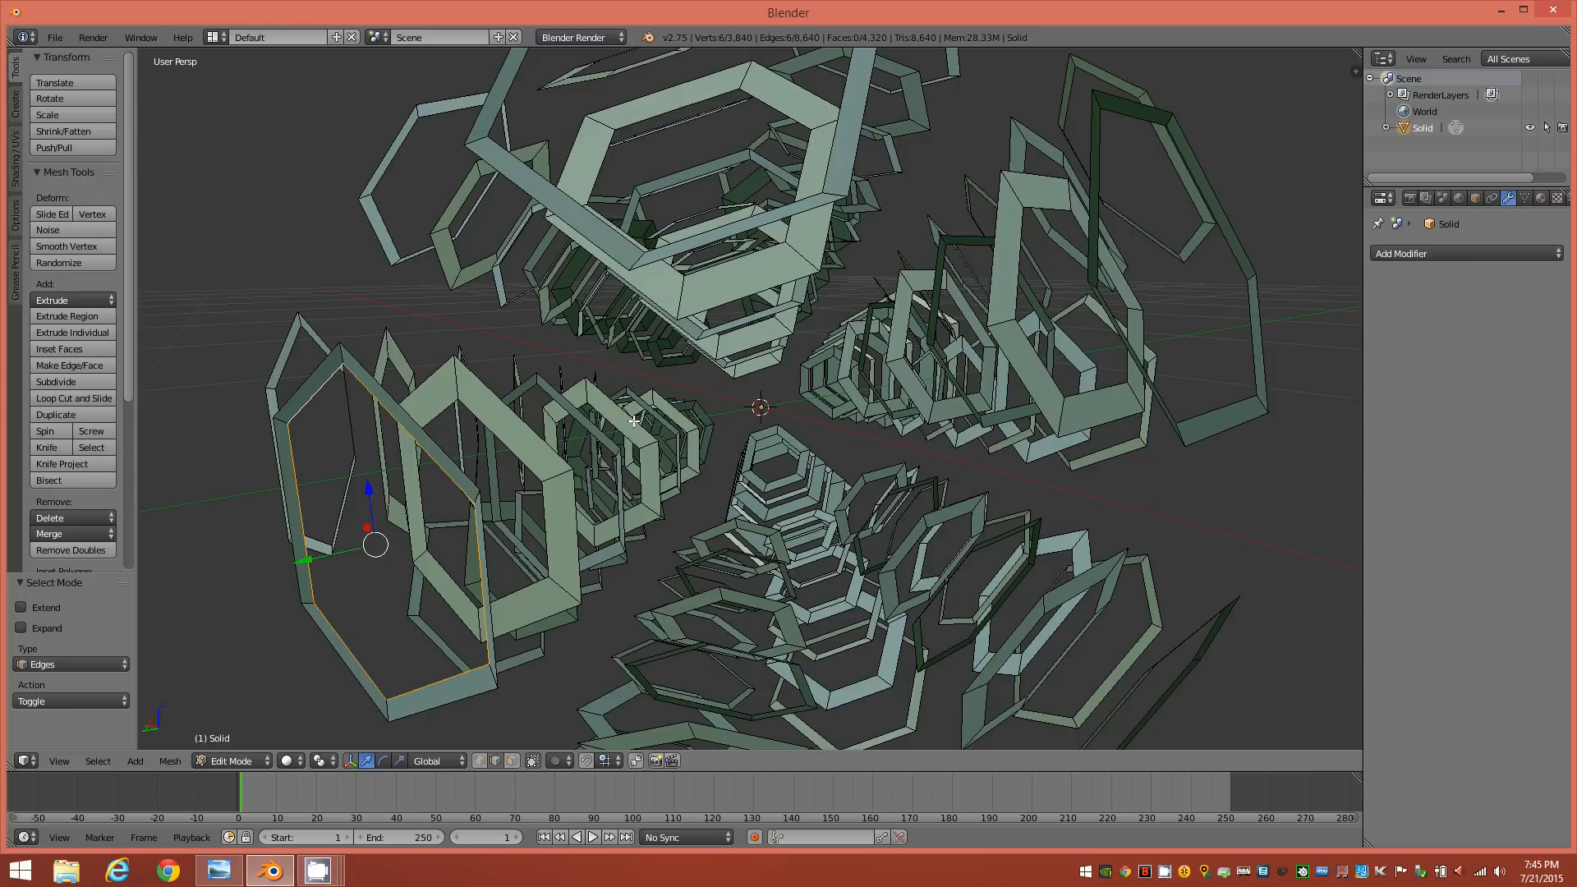
alt+shift+right_click(475, 412)
middle_drag(626, 454, 559, 477)
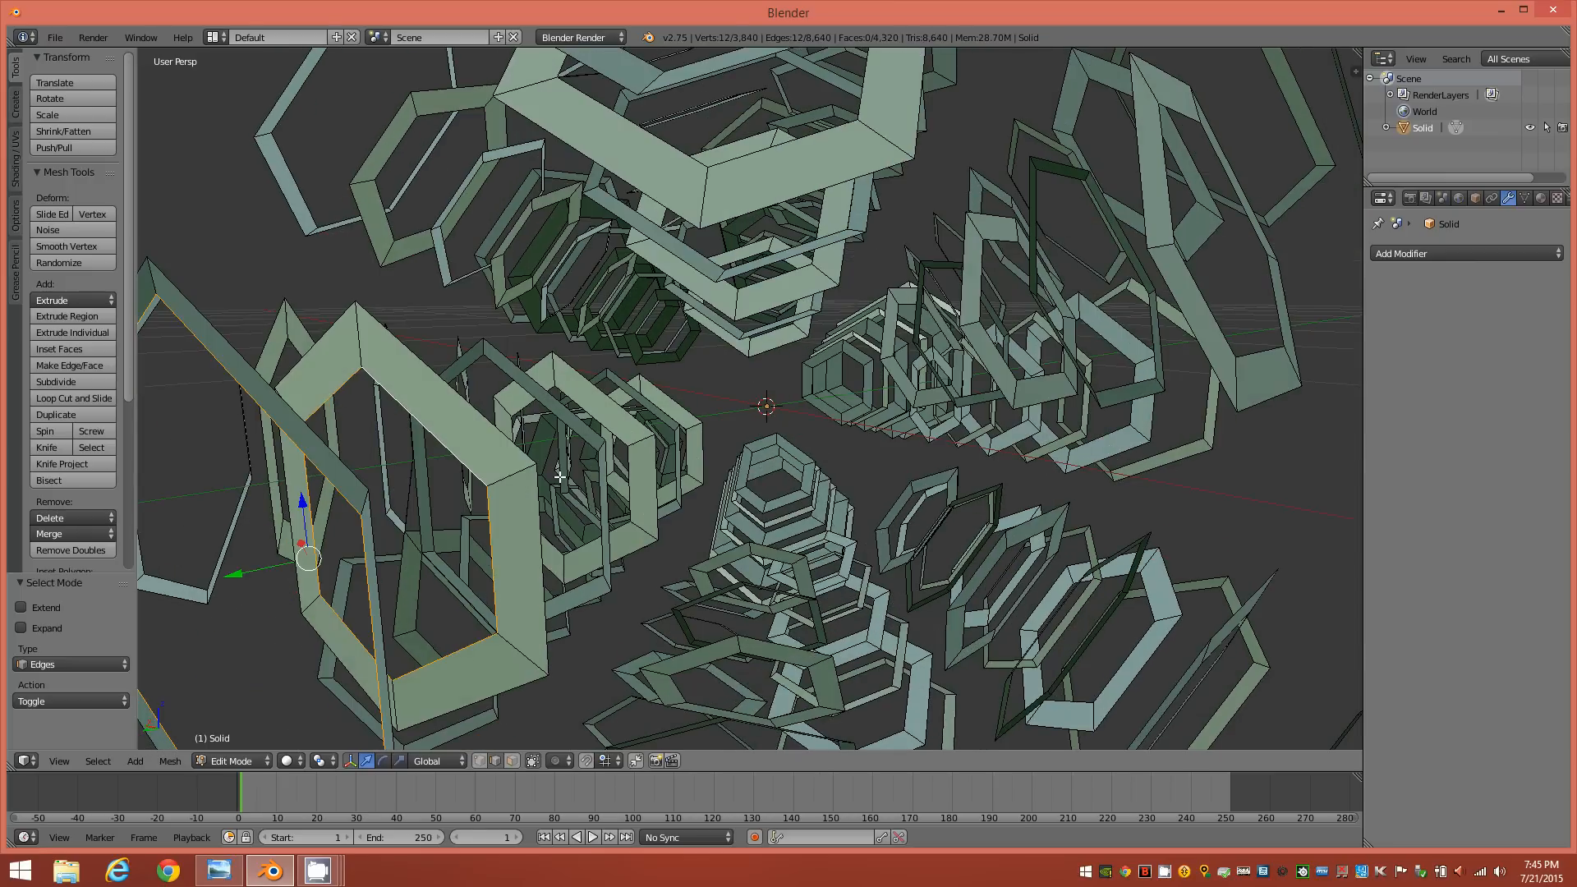
alt+shift+right_click(575, 437)
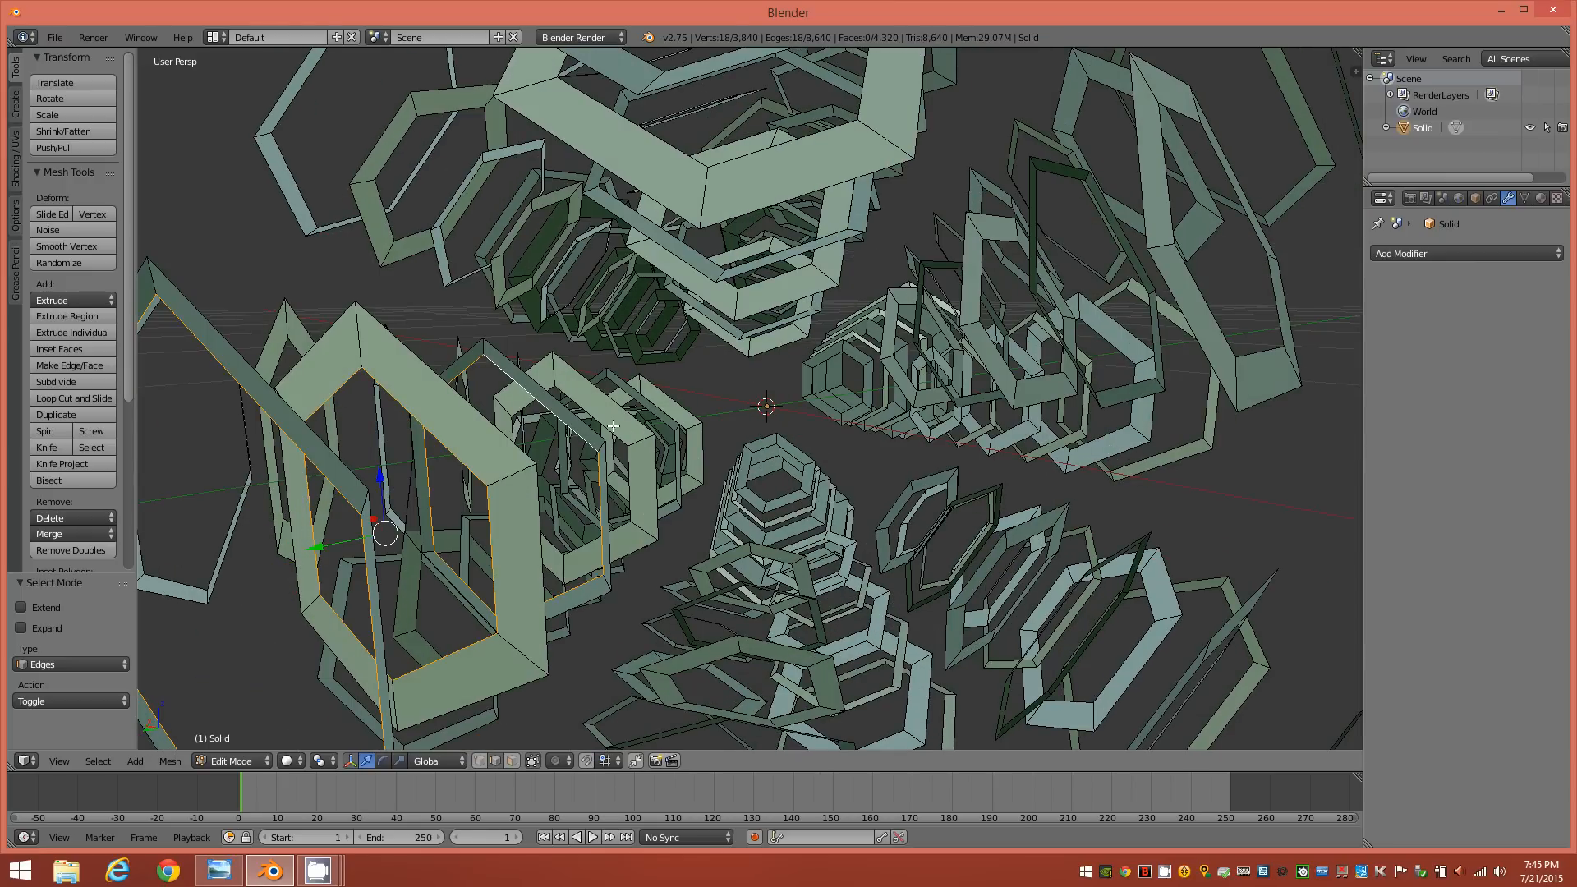
Add the inner edge loops of the next three rings inward in the same stack, and switch to vertex selection mode
alt+shift+right_click(611, 425)
middle_drag(659, 427, 584, 446)
alt+shift+right_click(561, 425)
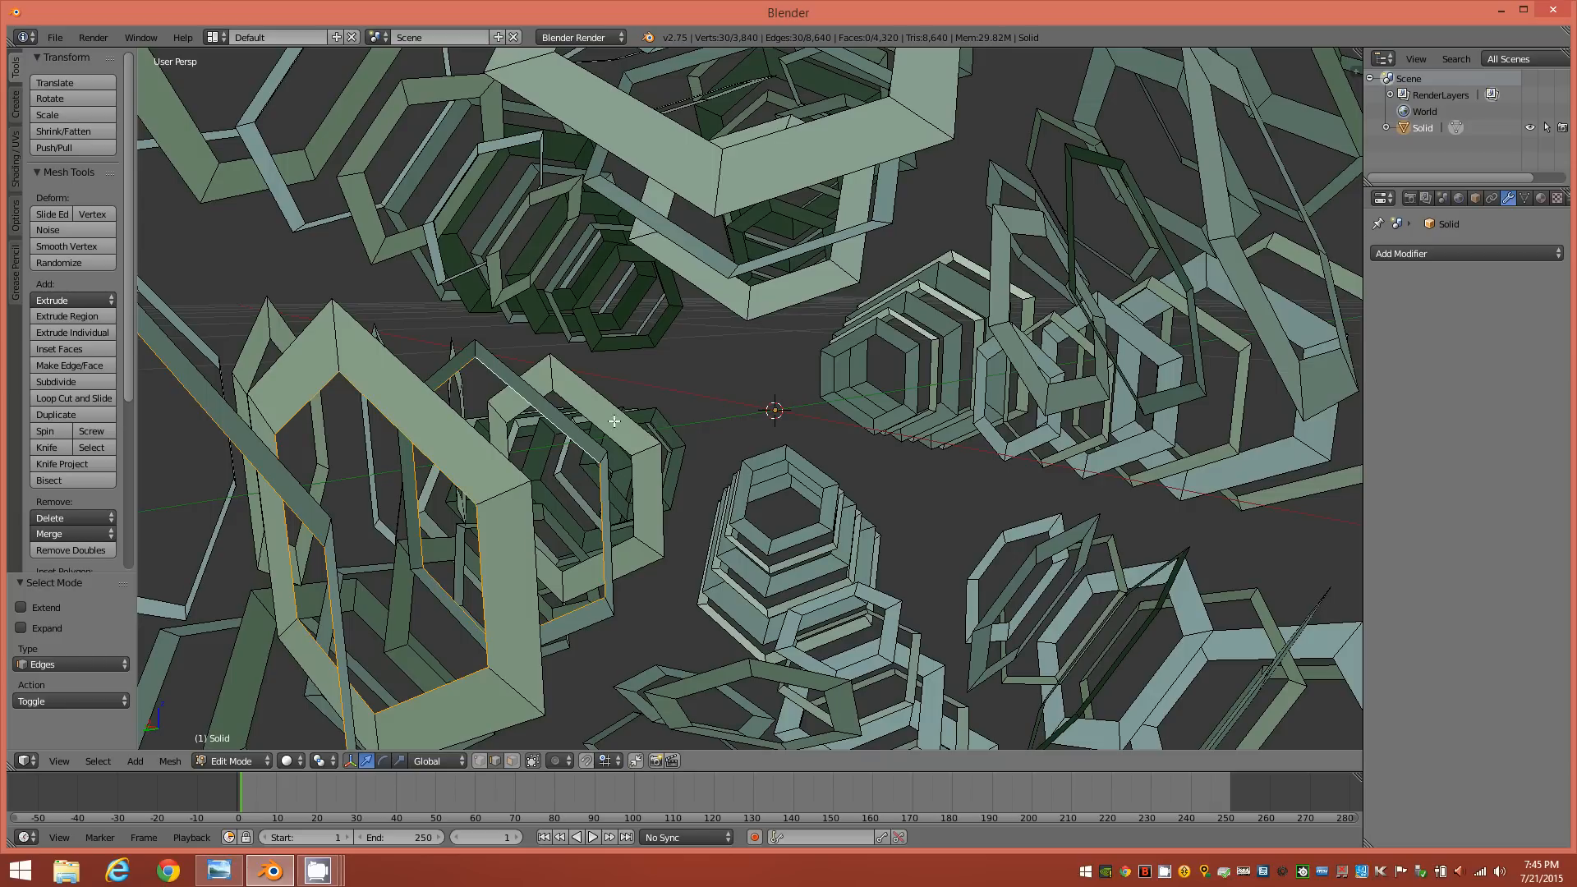
alt+shift+right_click(602, 426)
mouse_move(680, 431)
middle_down()
mouse_move(646, 393)
mouse_move(696, 388)
mouse_move(680, 432)
middle_up()
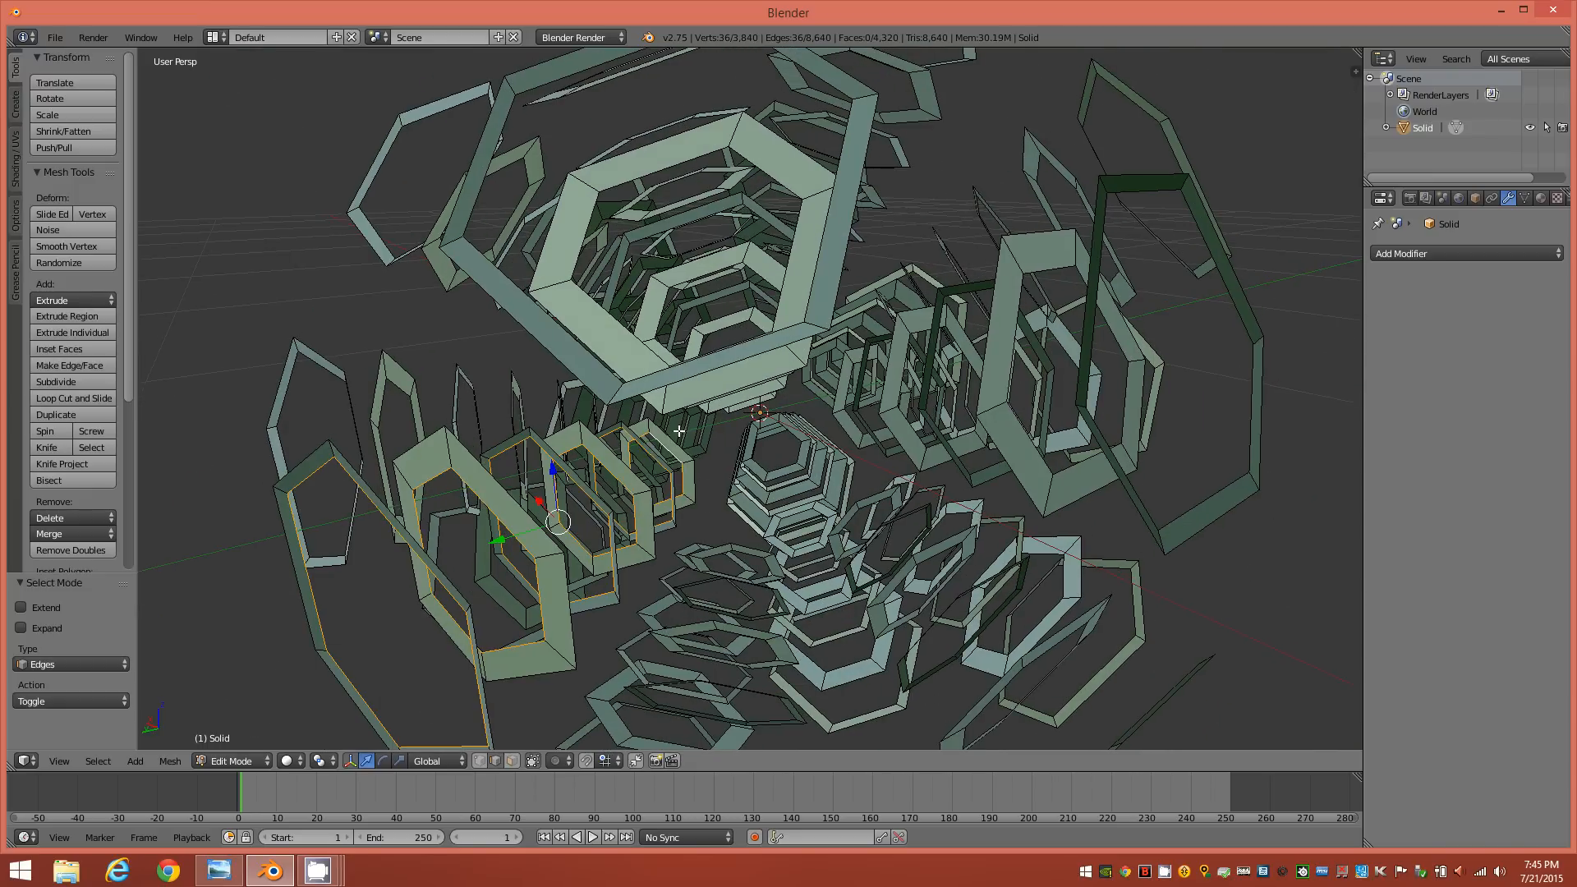
key(ctrl+Tab)
key(1)
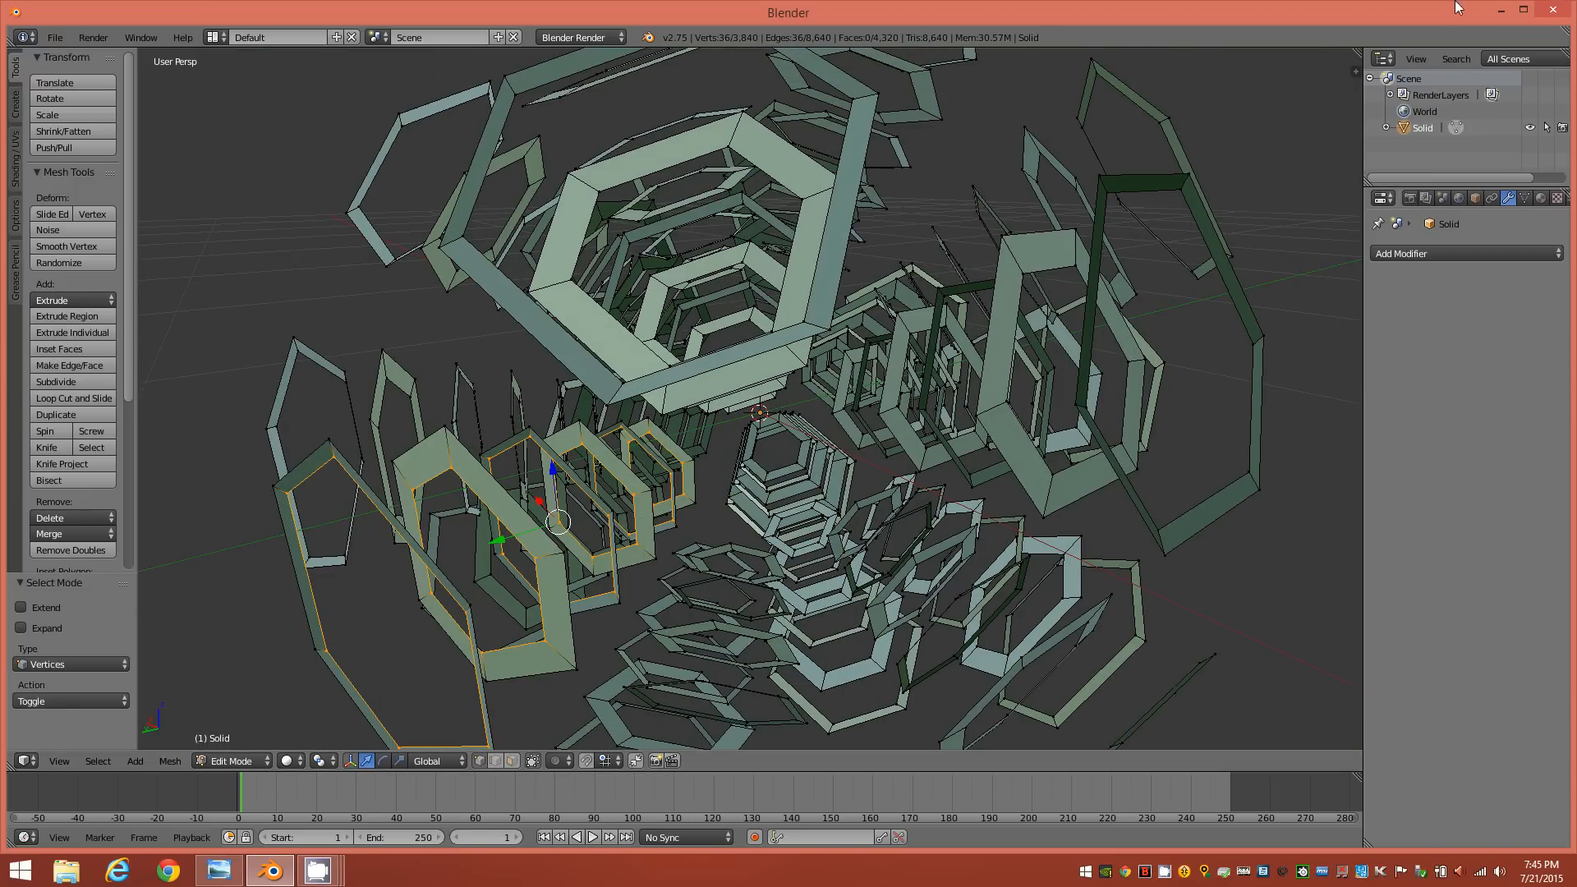
mouse_move(607, 523)
middle_down()
mouse_move(653, 496)
mouse_move(620, 494)
middle_up()
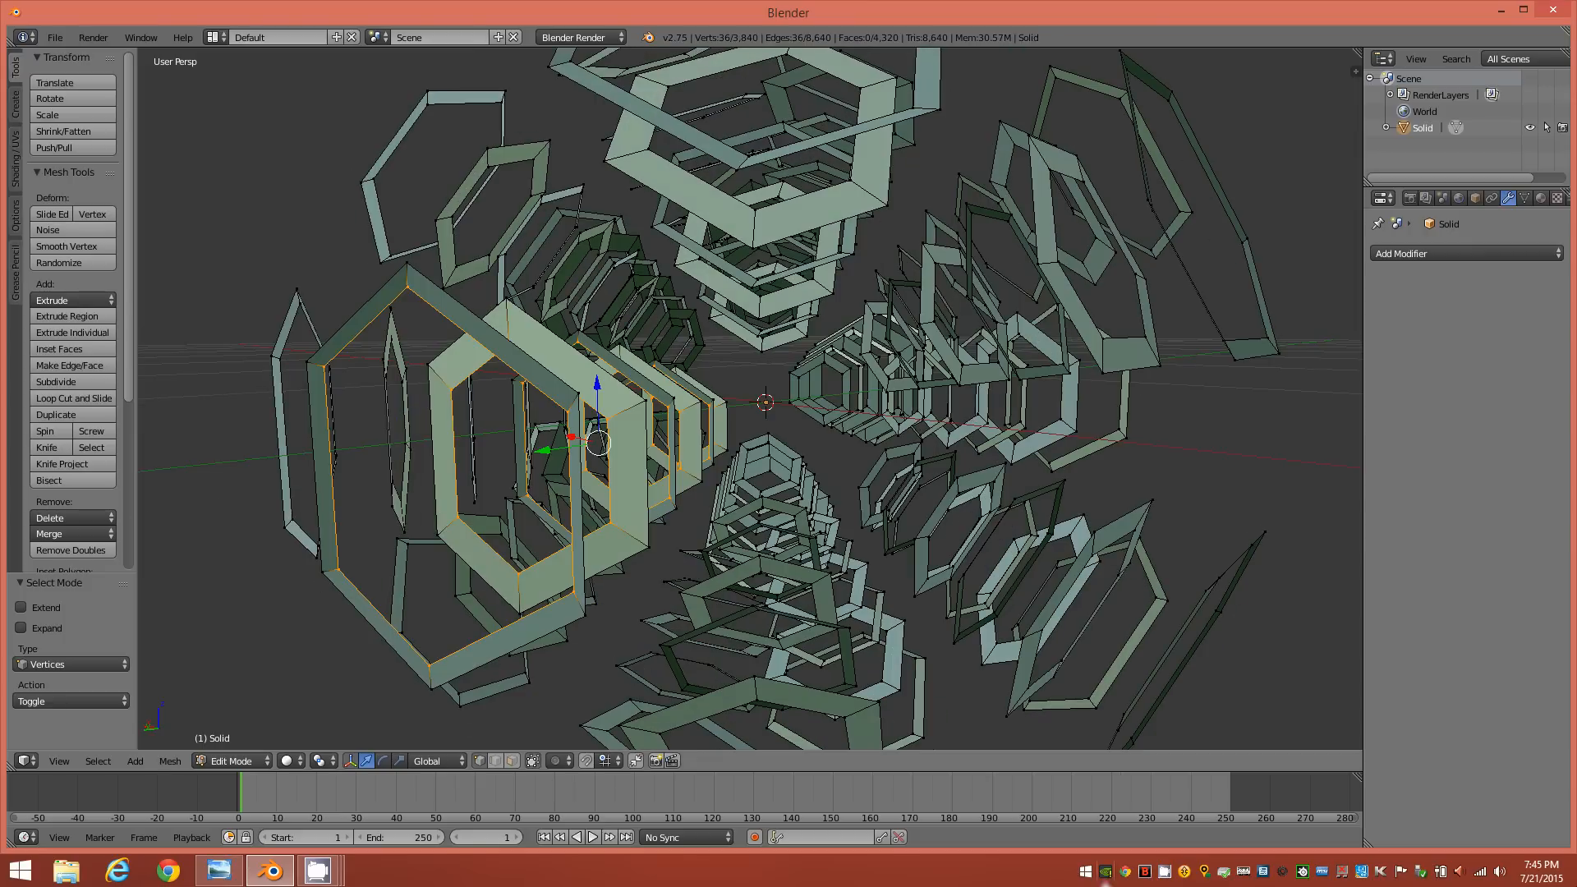
Reveal the LoopTools section and expand its Circle and Bridge settings
drag(126, 372, 120, 578)
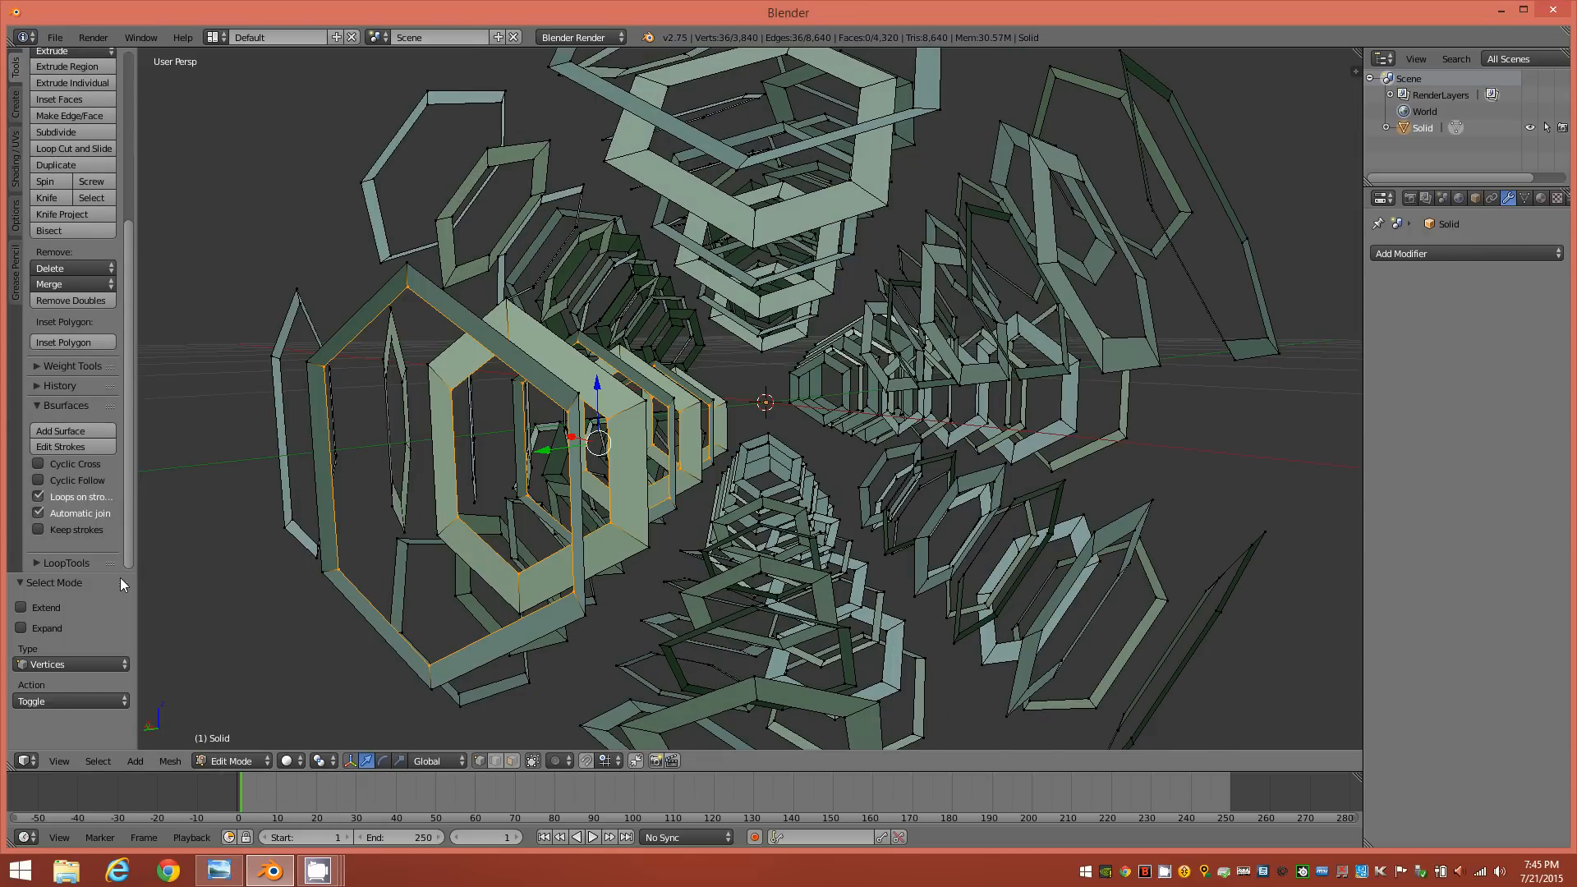
click(34, 563)
drag(124, 460, 132, 555)
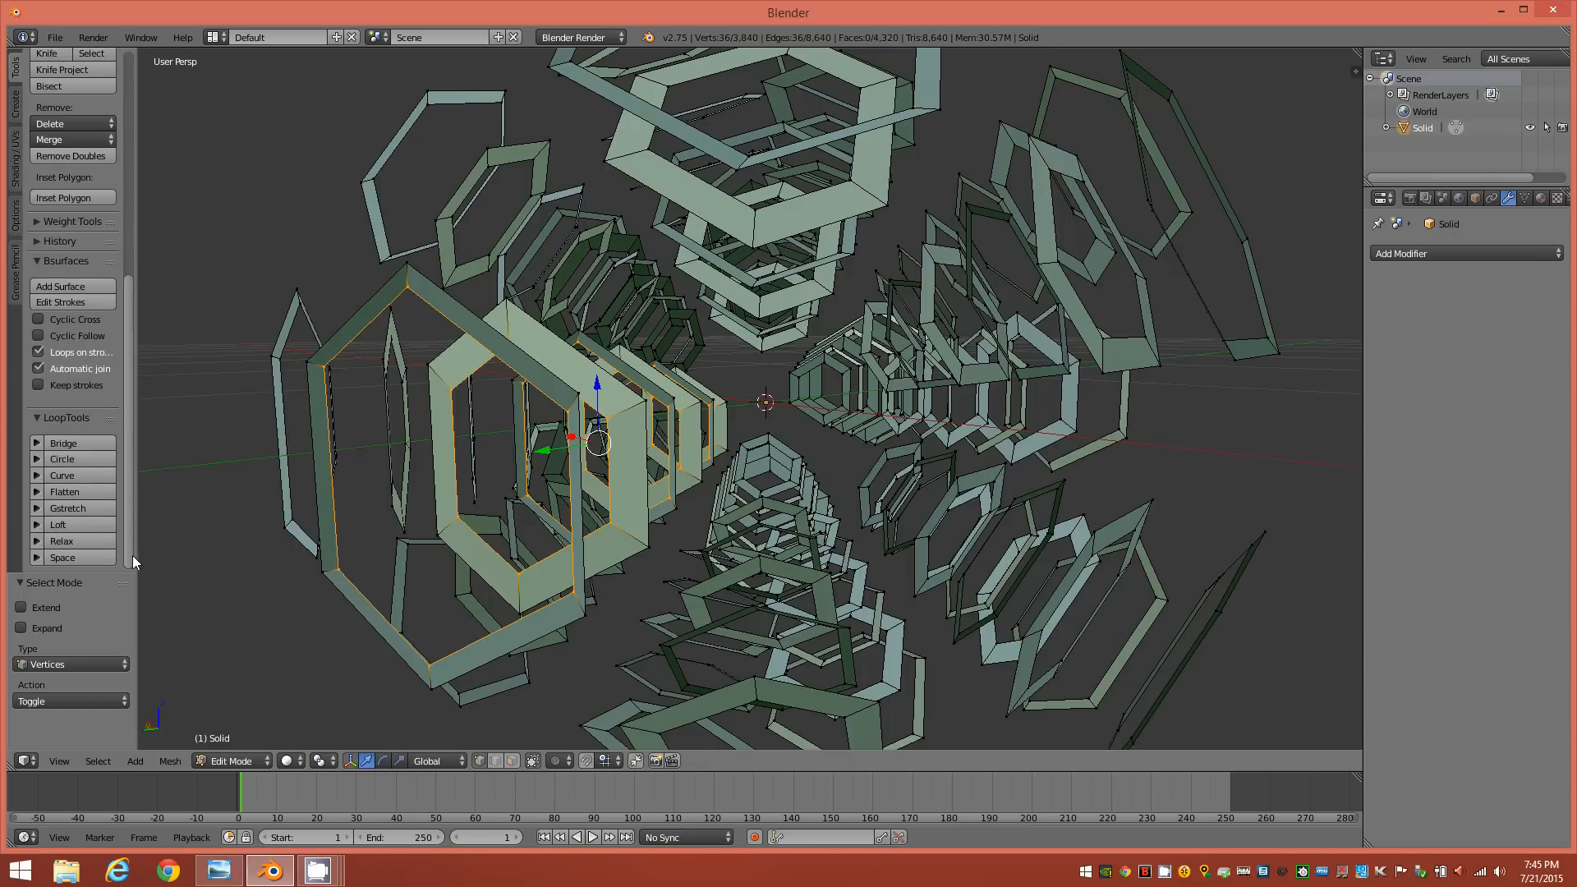
click(35, 459)
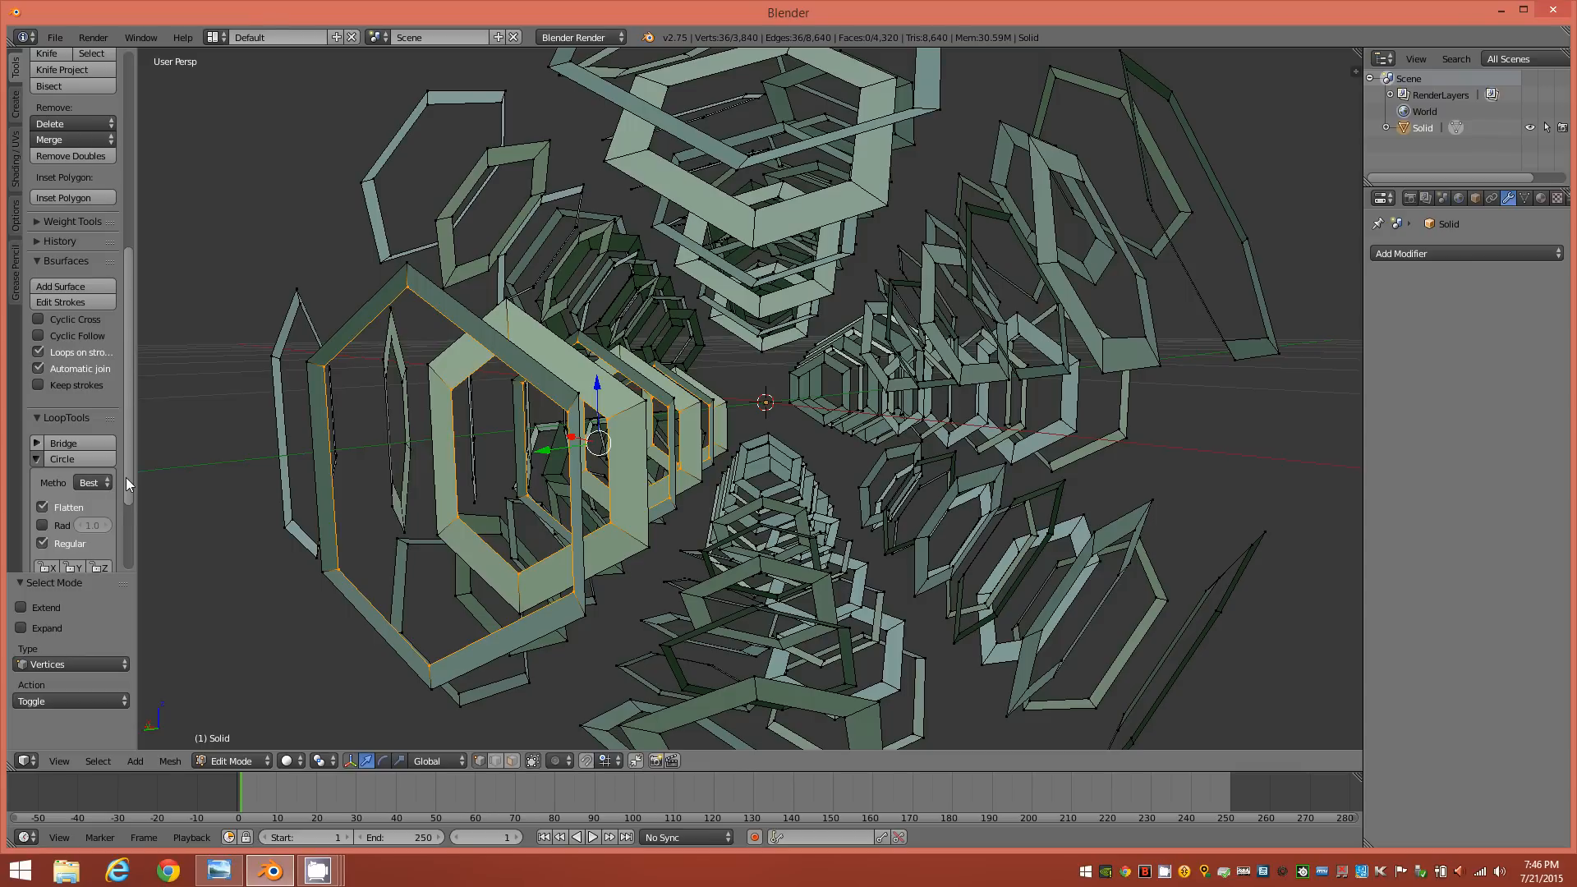
drag(126, 477, 122, 517)
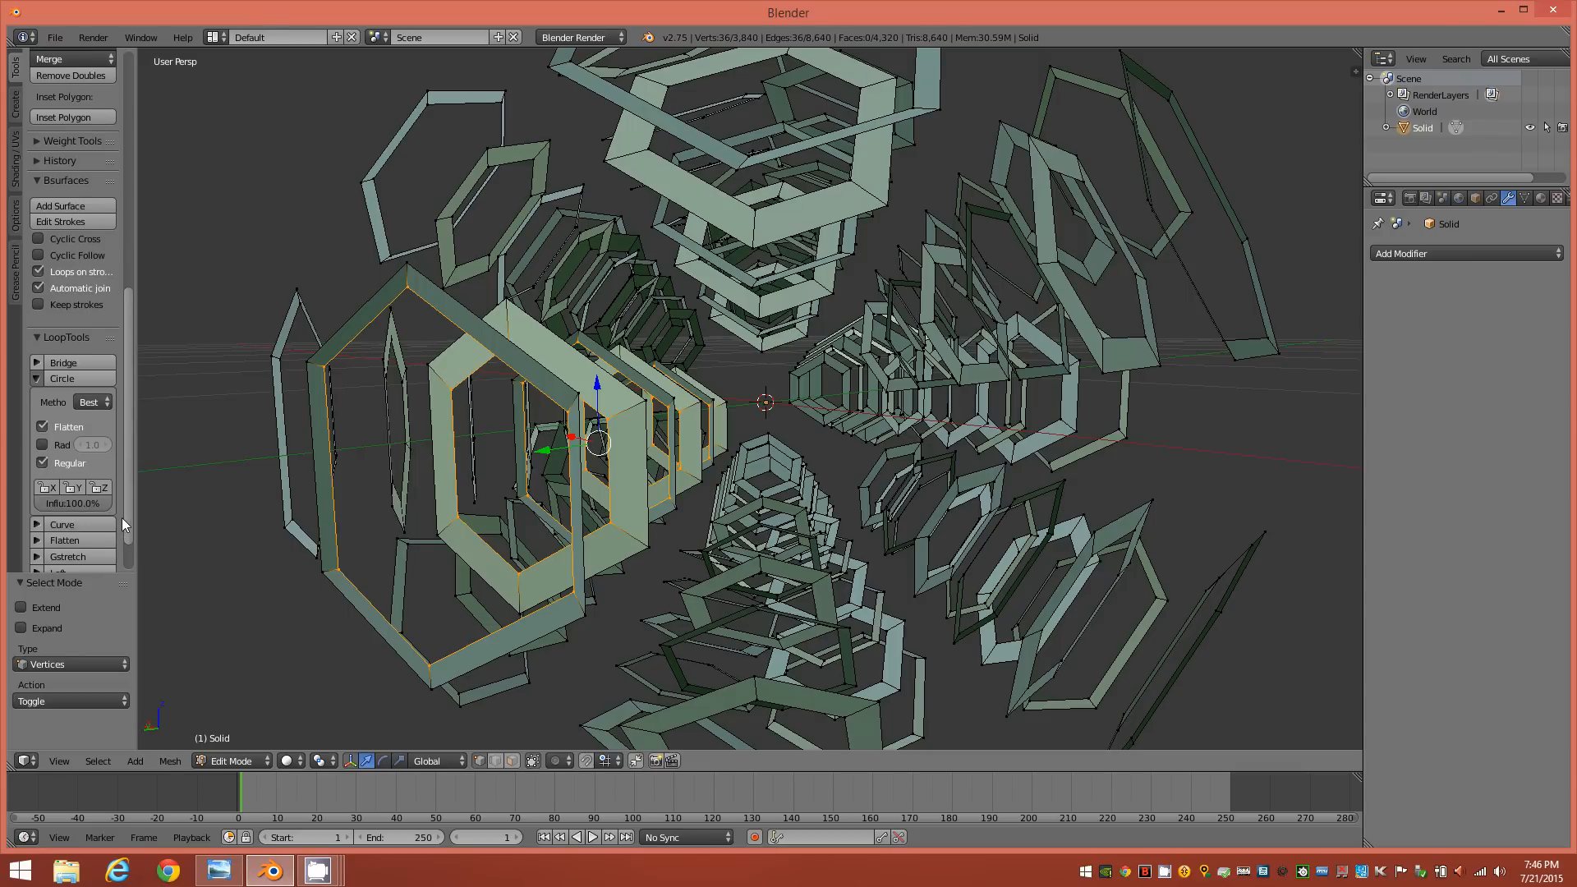
click(37, 363)
drag(125, 293, 131, 352)
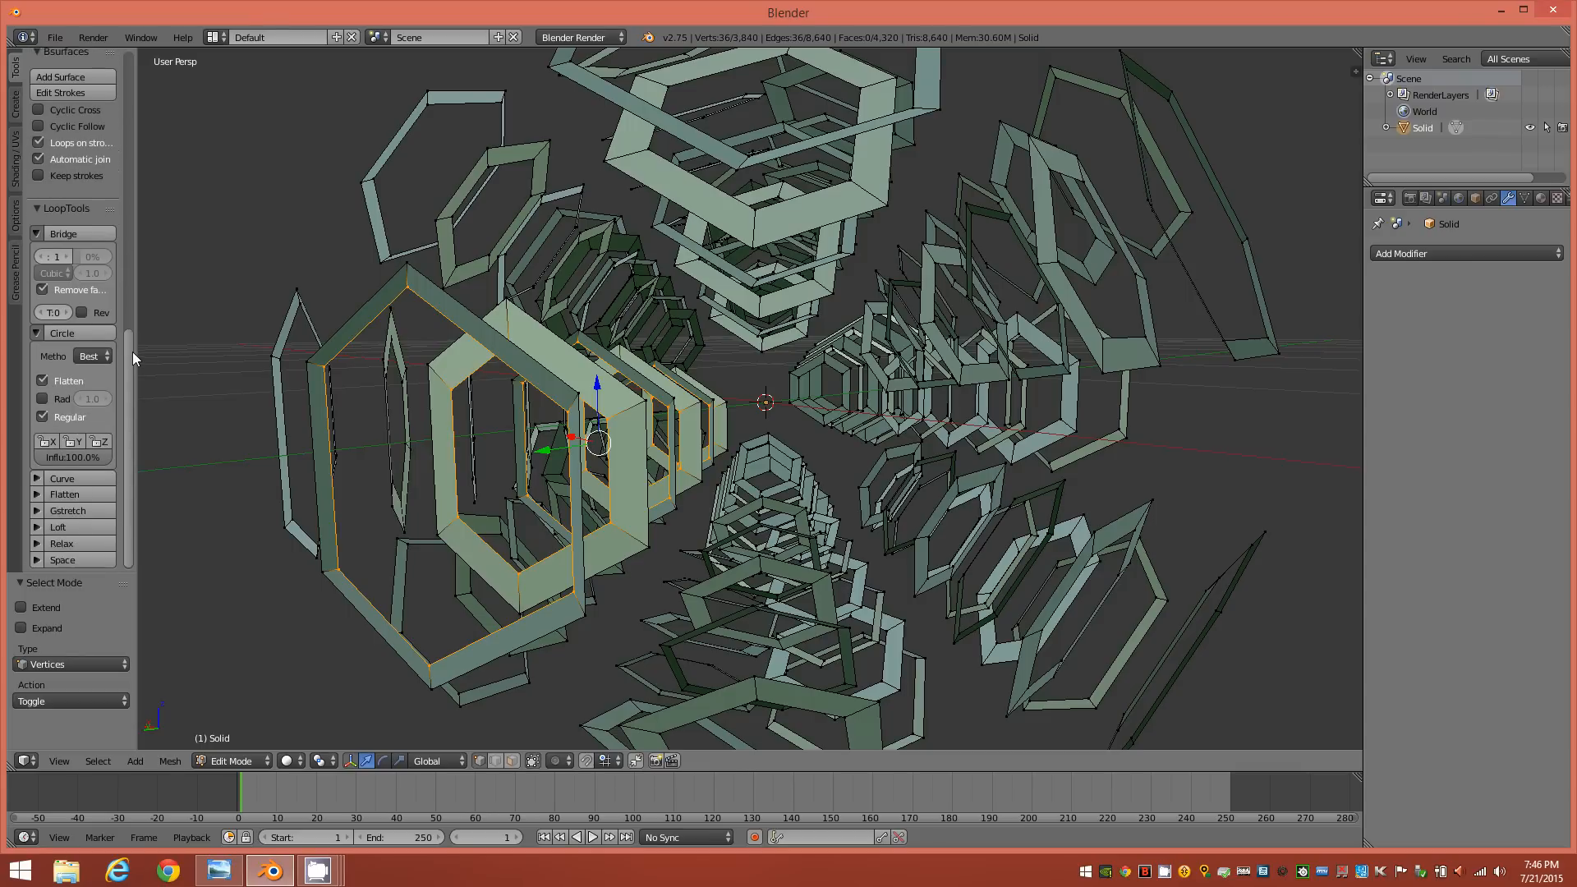
Set the LoopTools Bridge to 3 segments with a cubic strength of 0
click(60, 260)
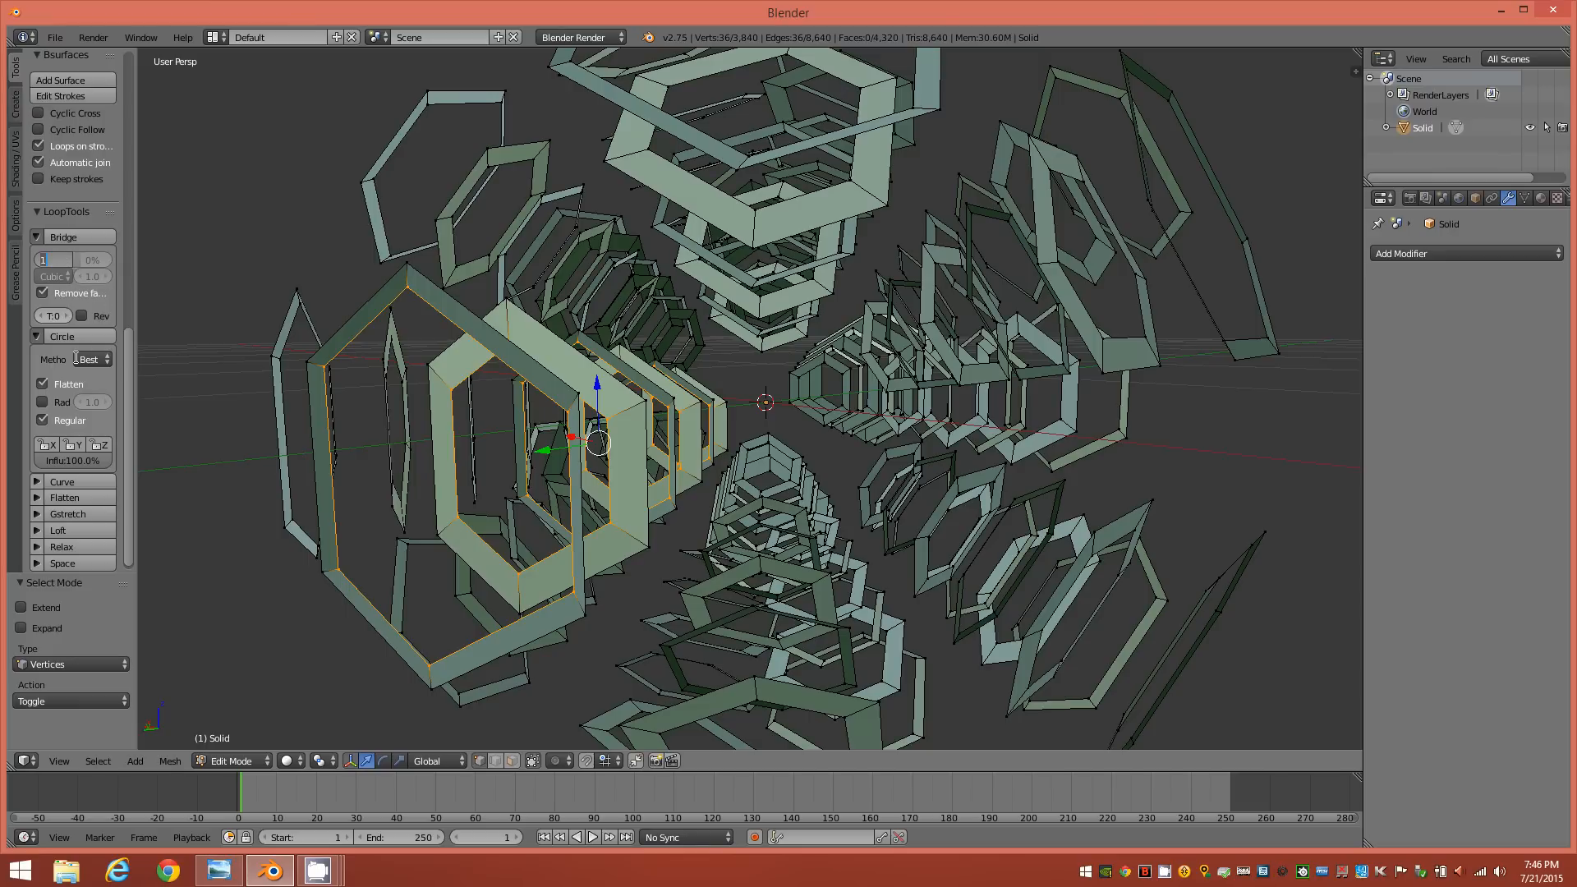
text(3)
key(Return)
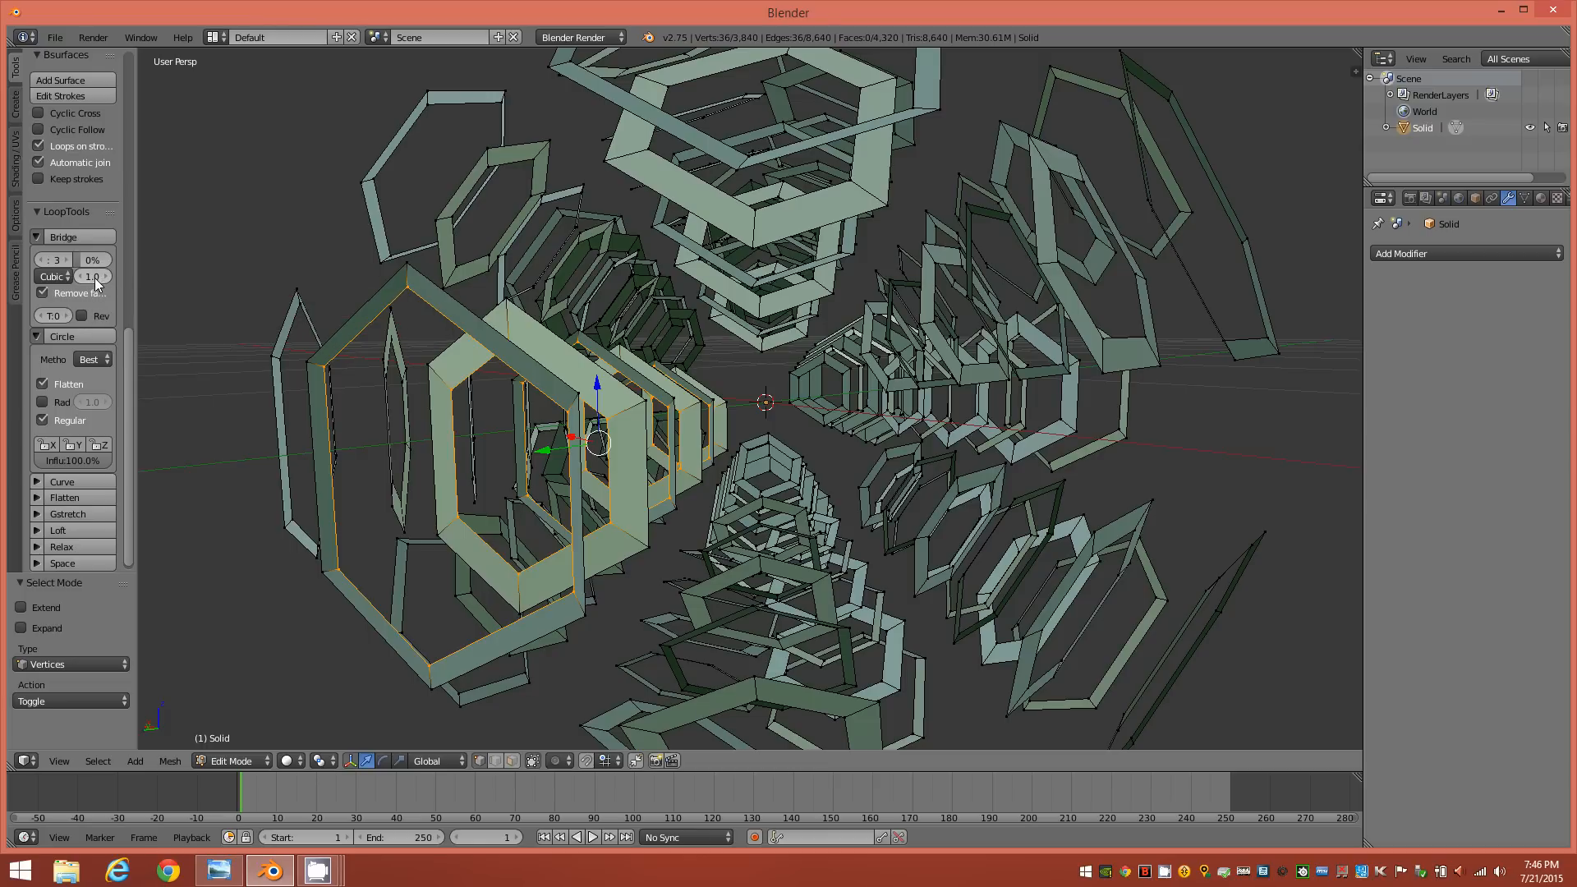
click(93, 278)
text(0.)
key(Return)
click(104, 449)
drag(128, 351, 130, 349)
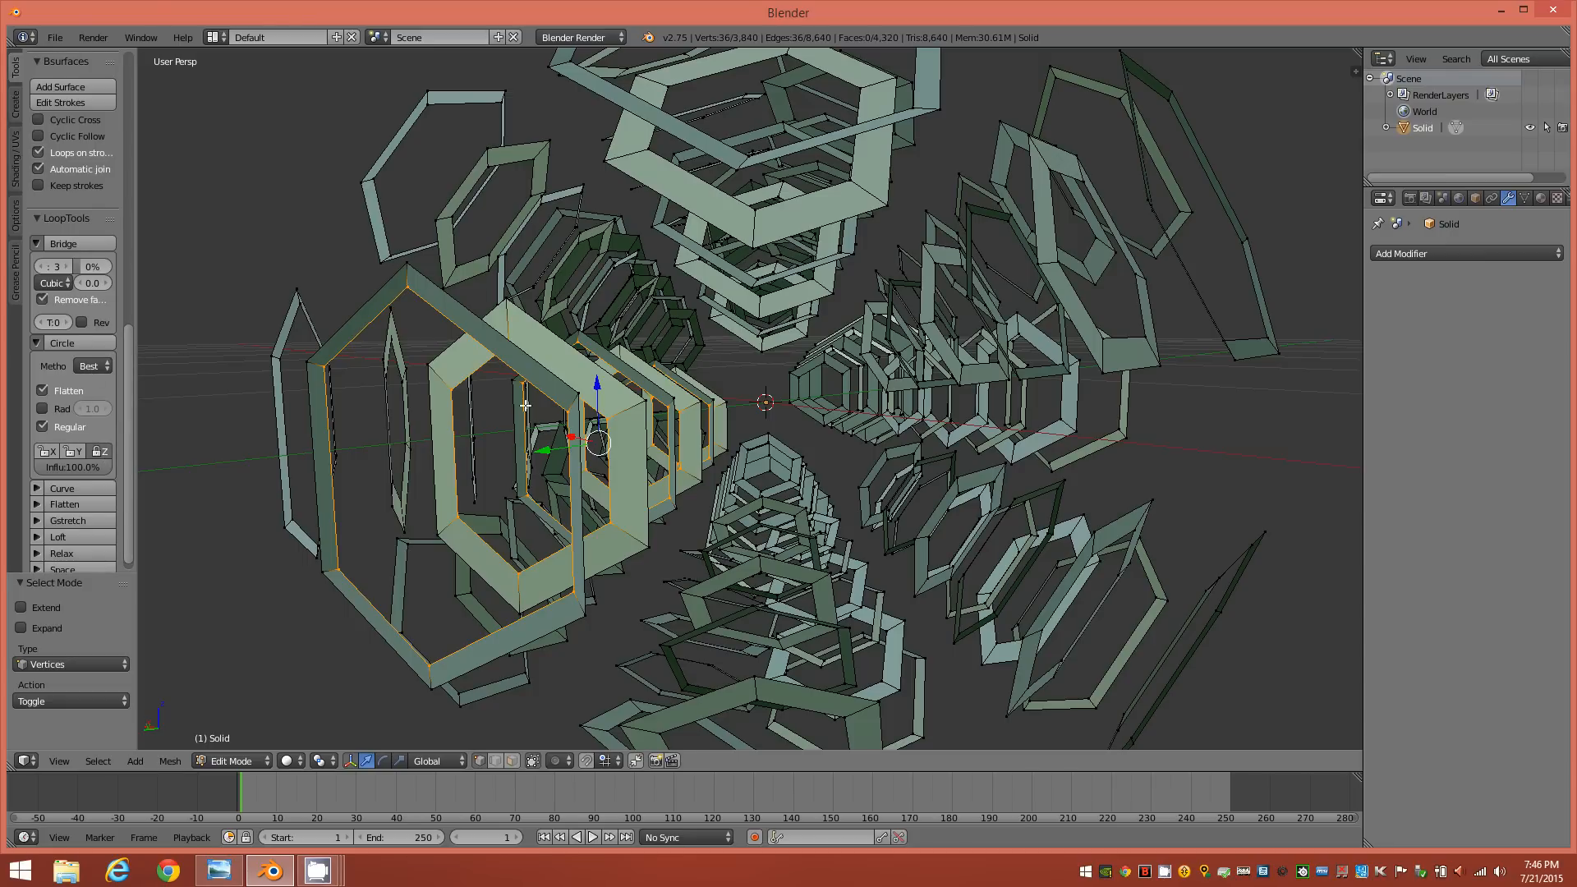
Extend the selection to the inner loop vertices of all rings using Select Similar by amount of connecting edges
middle_drag(700, 414, 567, 436)
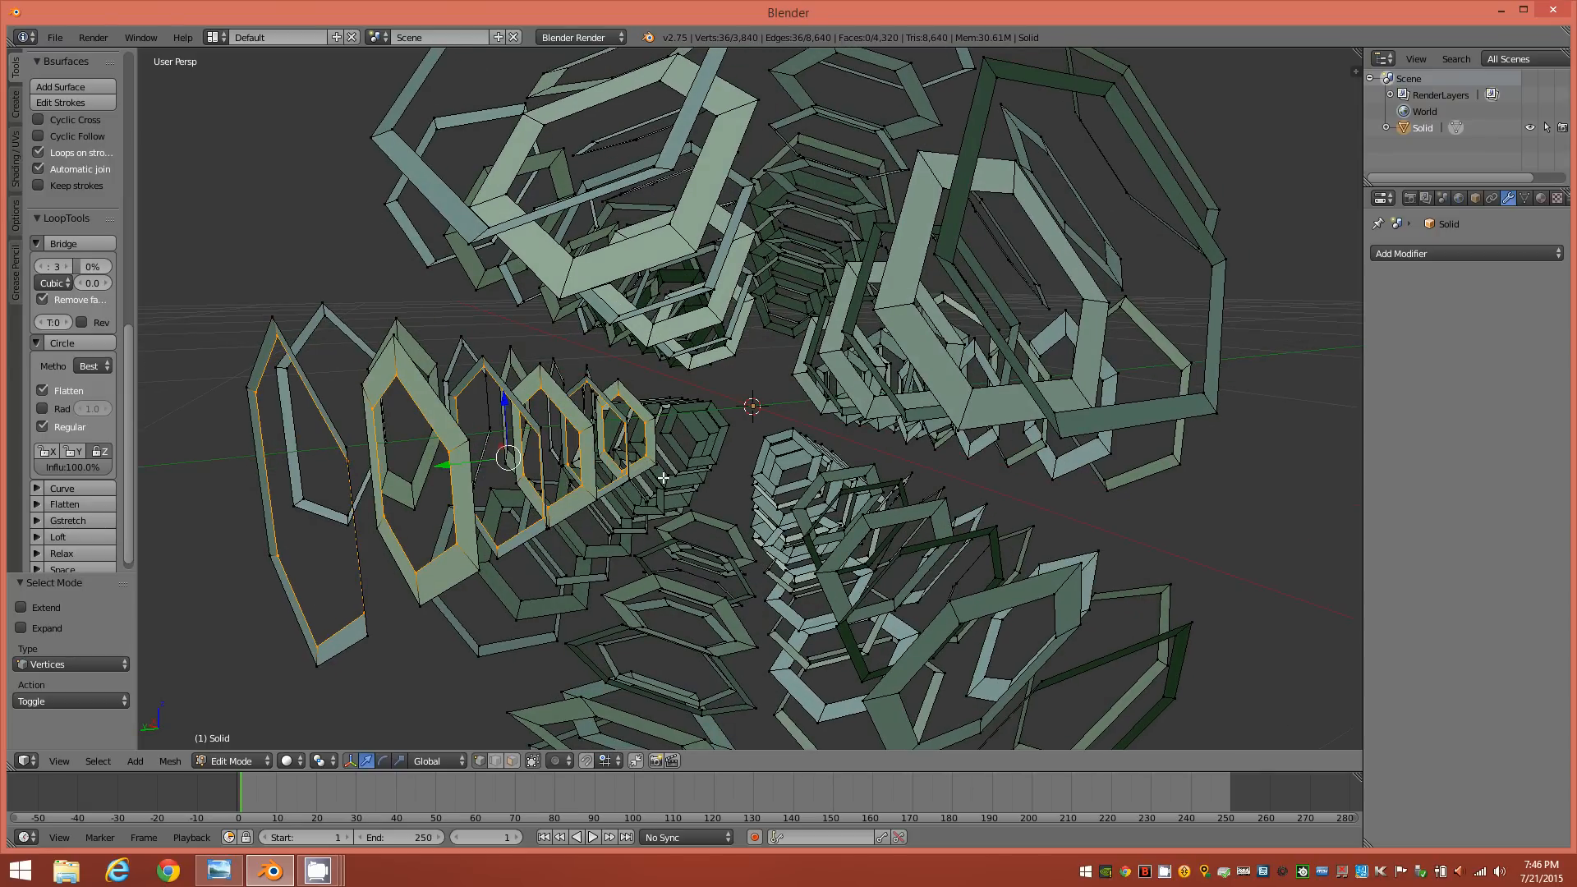
key(shift+g)
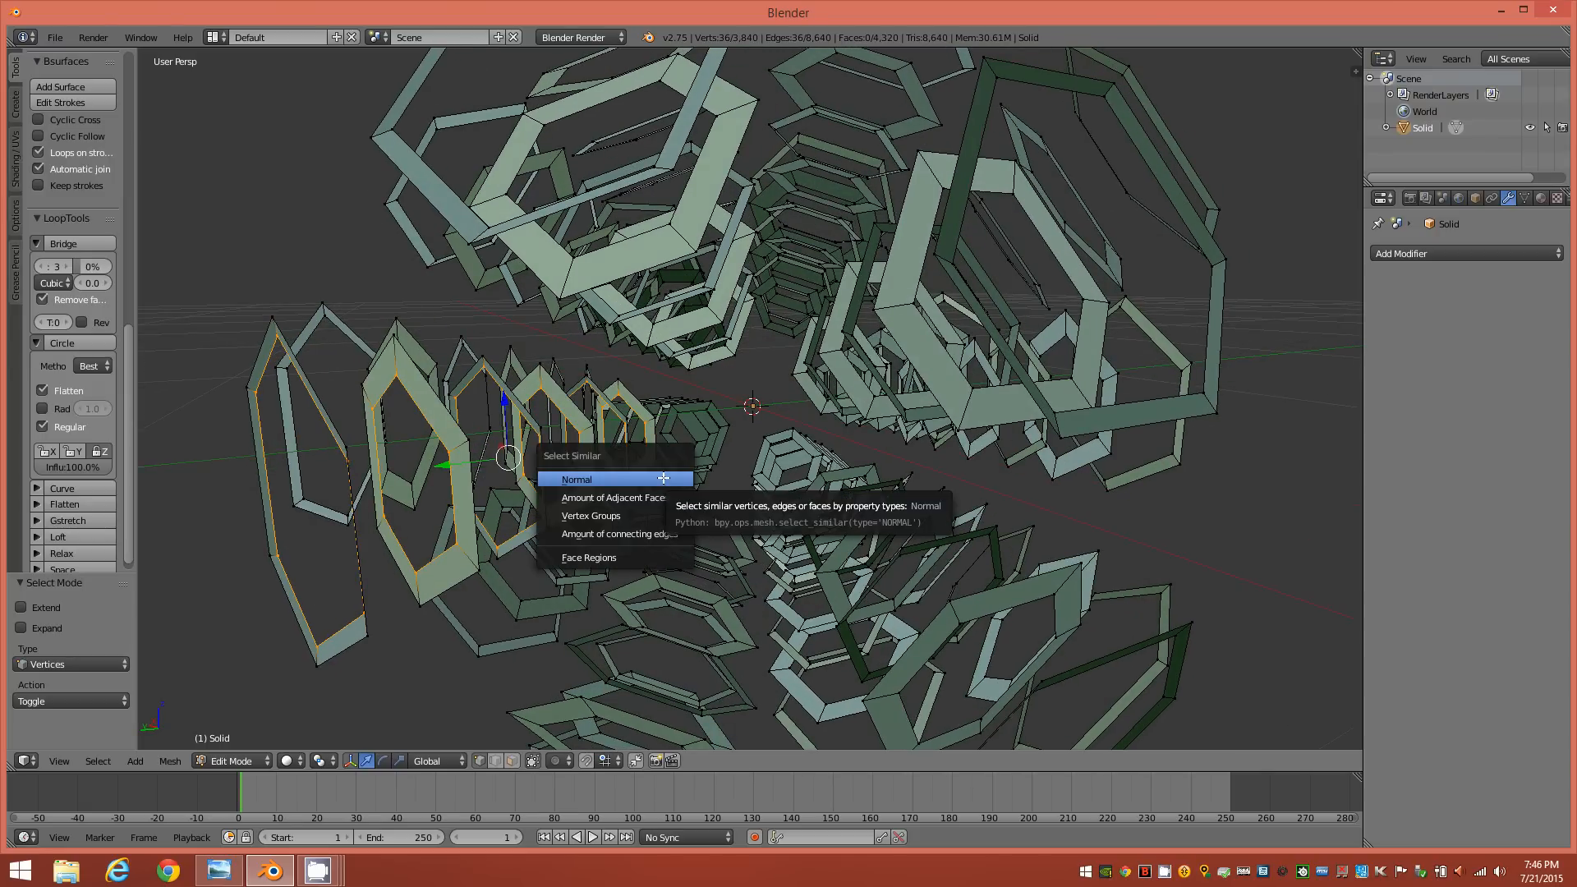
click(667, 538)
mouse_move(772, 528)
middle_down()
mouse_move(730, 521)
mouse_move(754, 514)
middle_up()
middle_drag(653, 404, 626, 387)
middle_drag(646, 446, 534, 456)
middle_drag(405, 477, 432, 433)
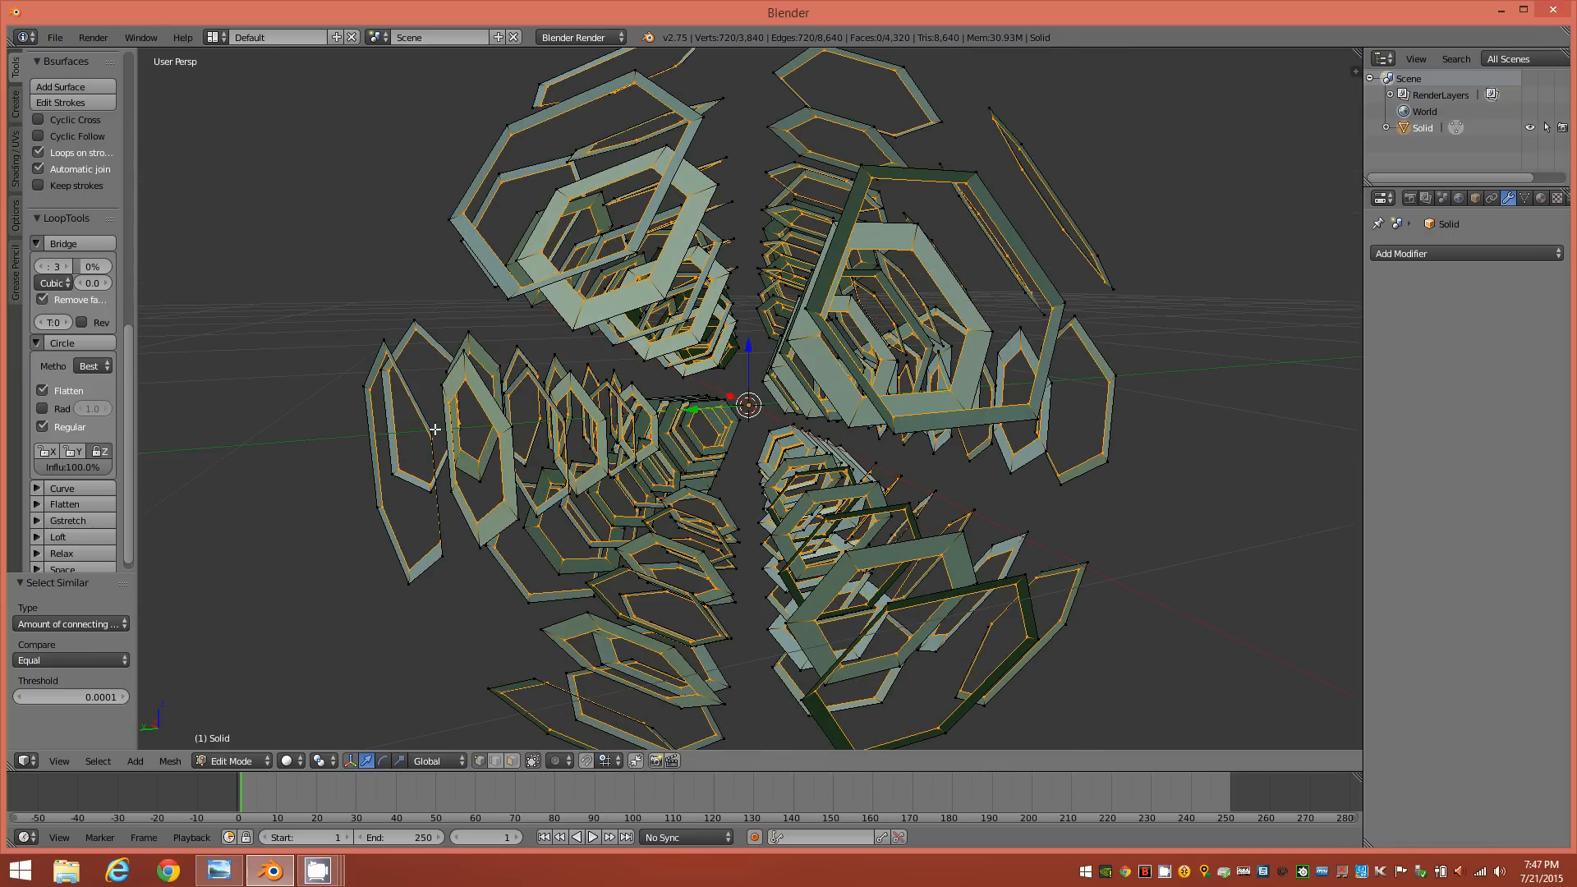
Apply LoopTools Circle with best fit to the selected inner loops and bridge them across the ring stacks
click(85, 342)
click(86, 342)
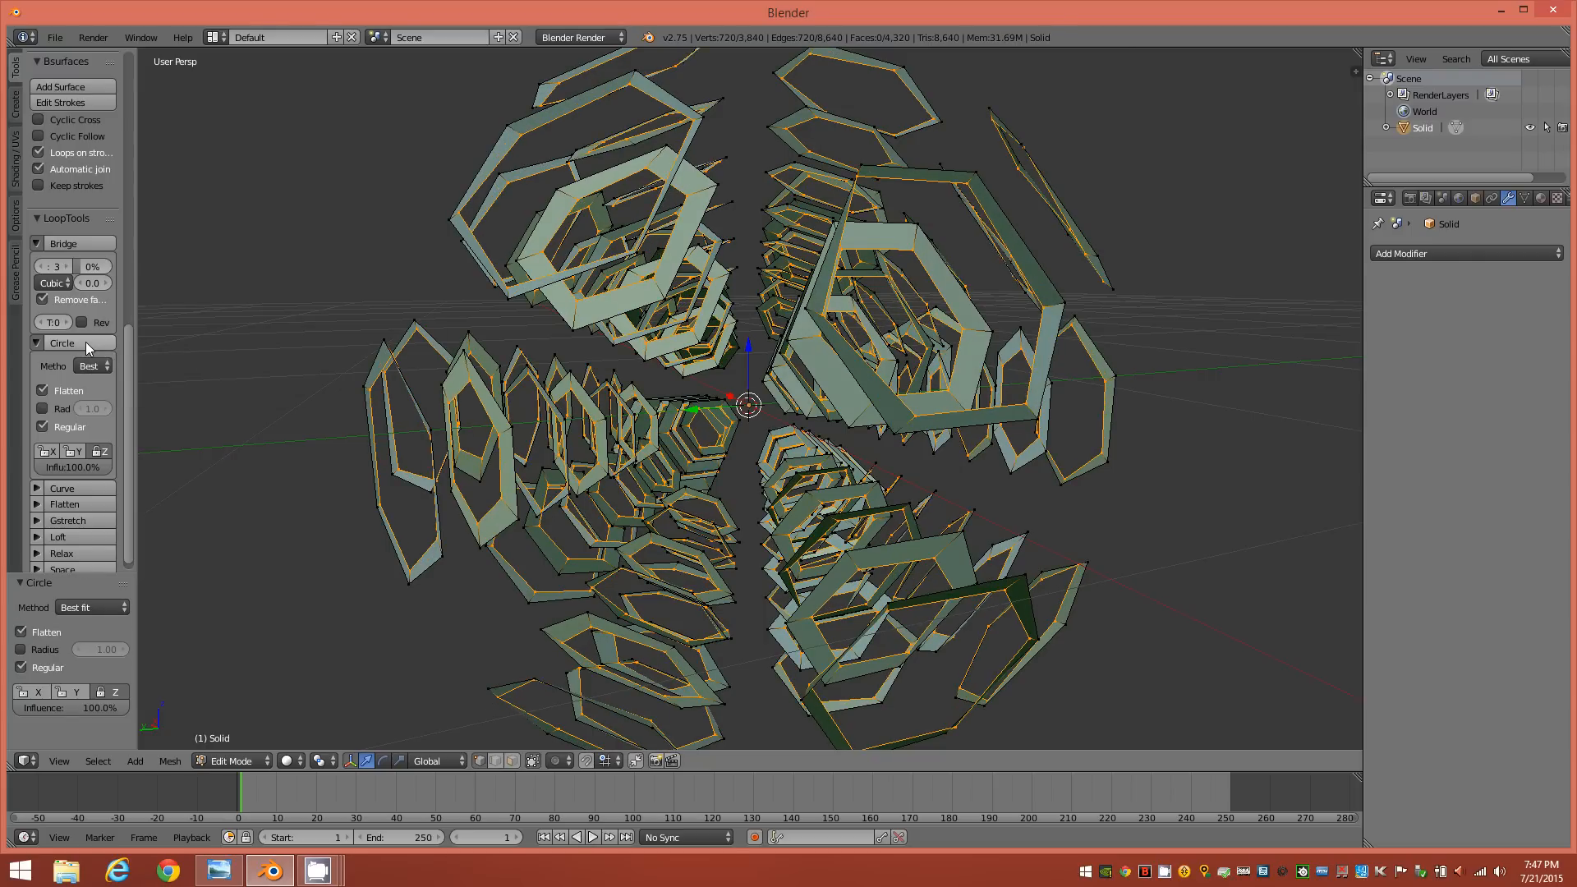
middle_drag(569, 398, 690, 396)
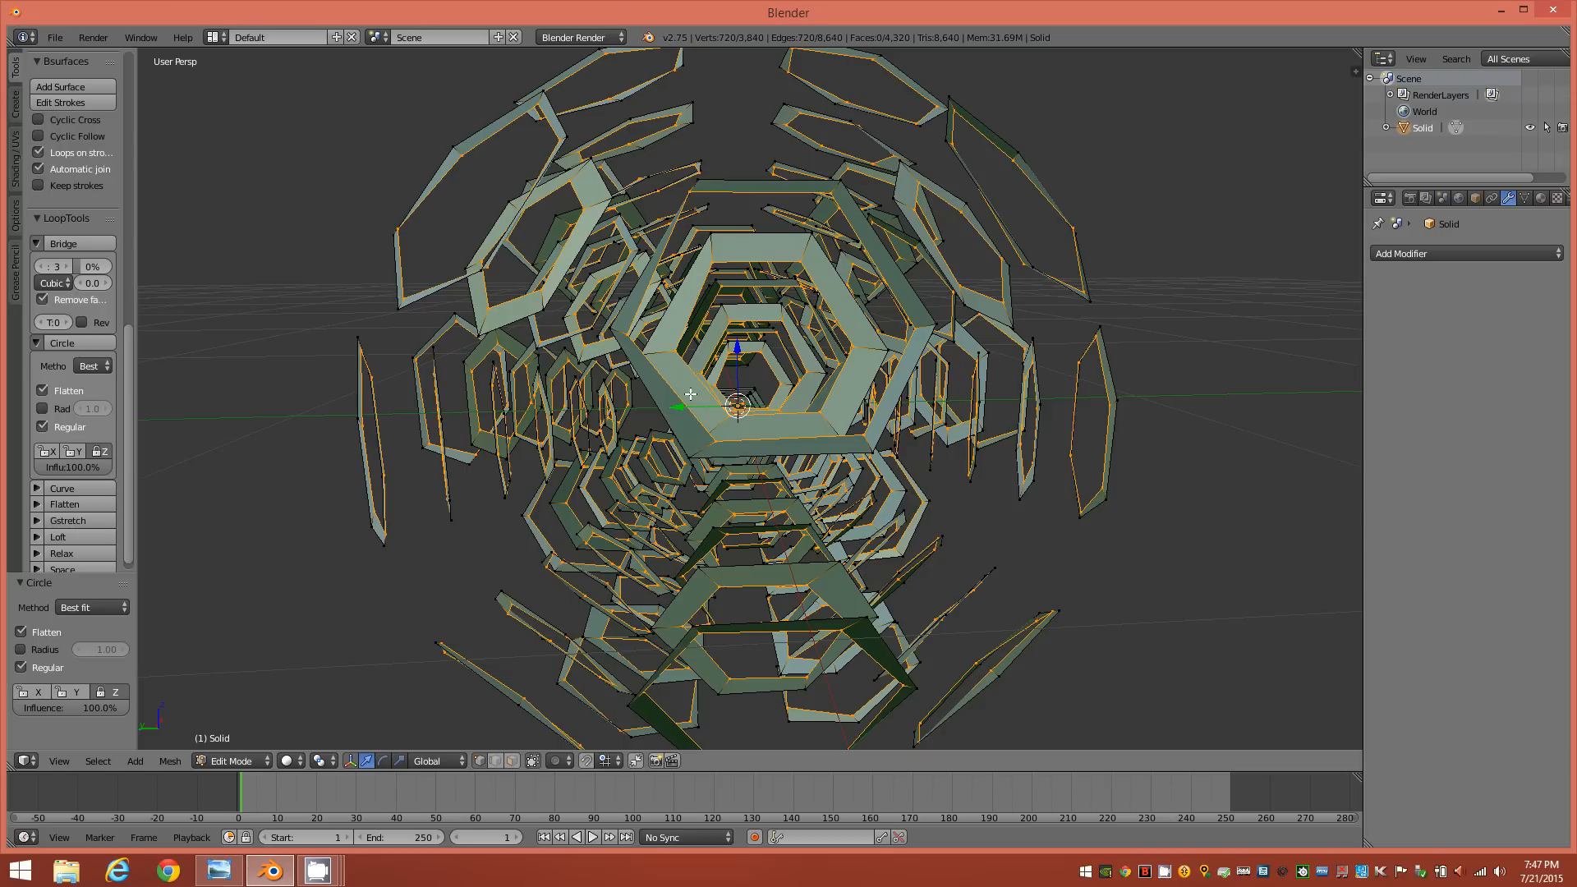
click(72, 247)
middle_drag(847, 446, 863, 398)
middle_drag(715, 353, 825, 336)
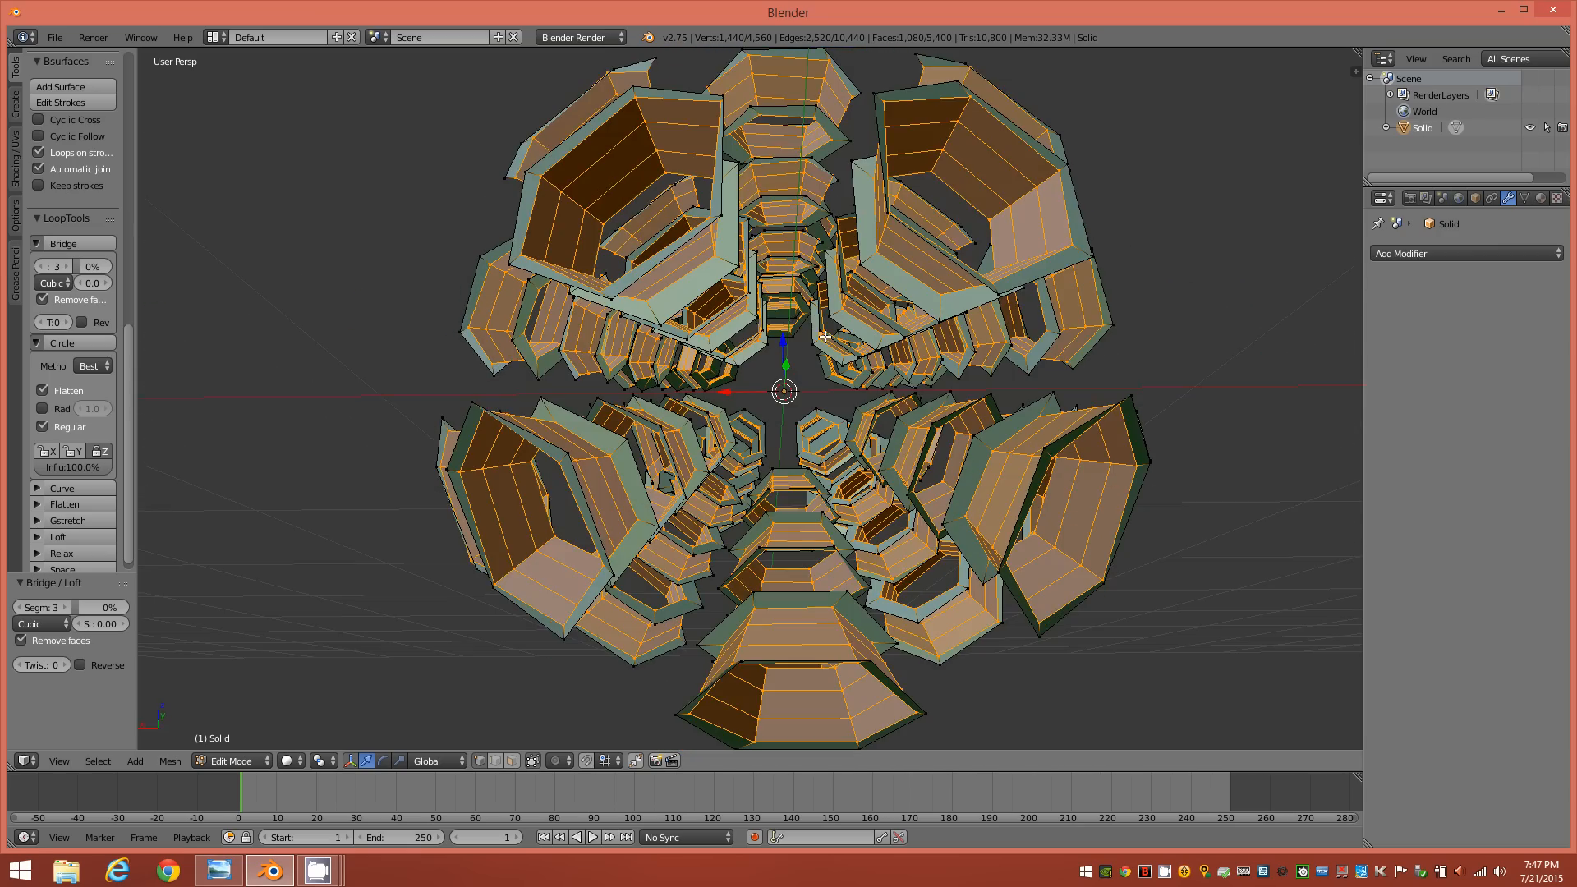
Examine the bridged inner walls of the ring stacks from several angles
middle_drag(890, 456, 907, 410)
middle_drag(627, 468, 917, 453)
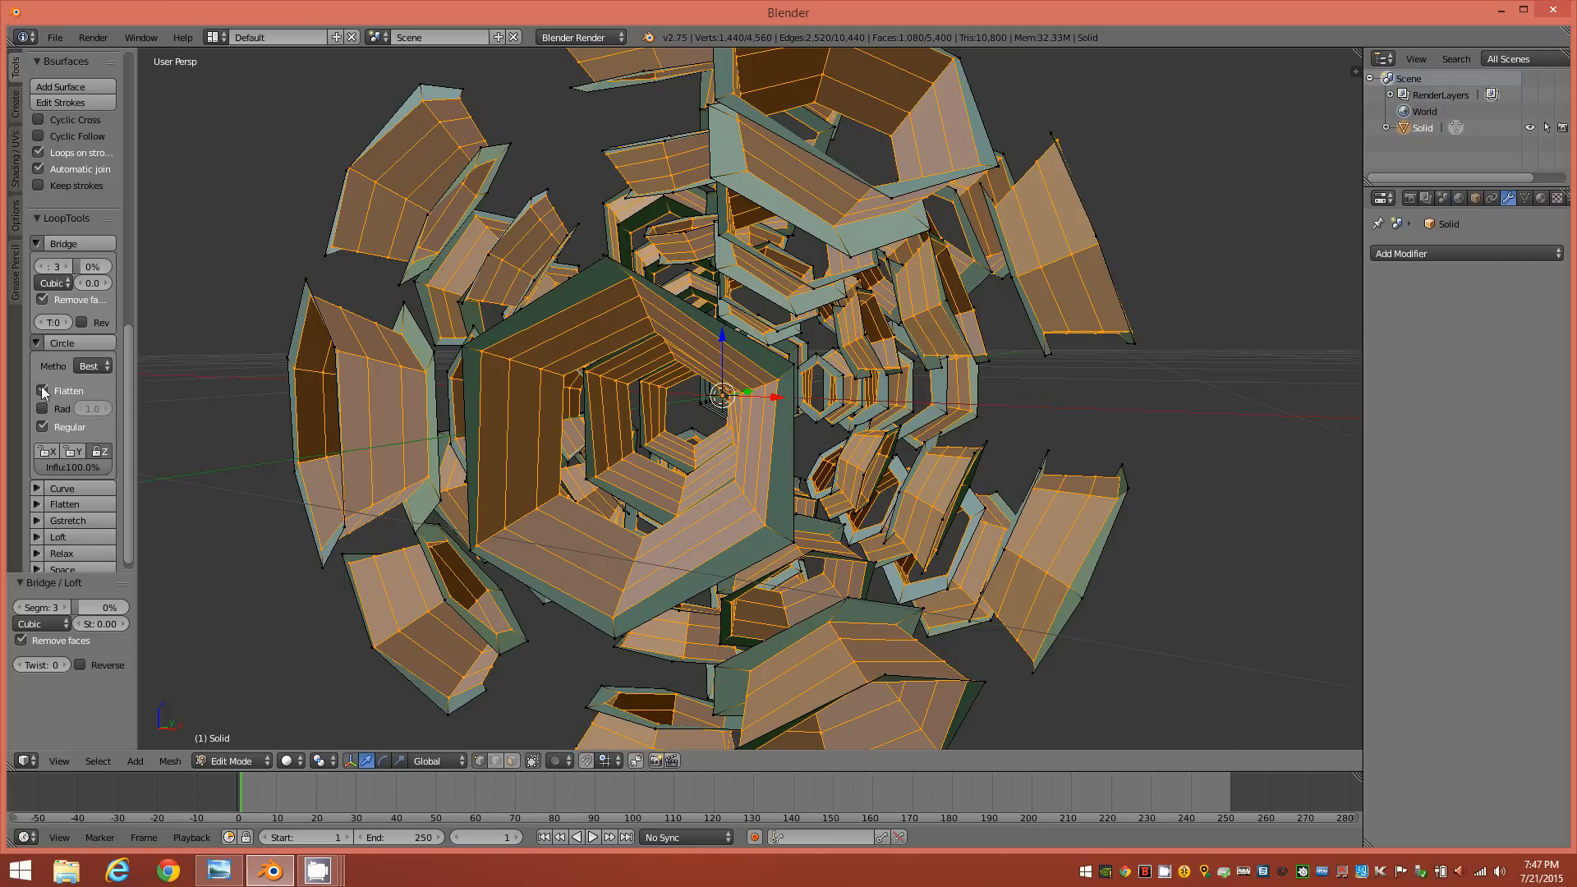
middle_drag(840, 424, 858, 421)
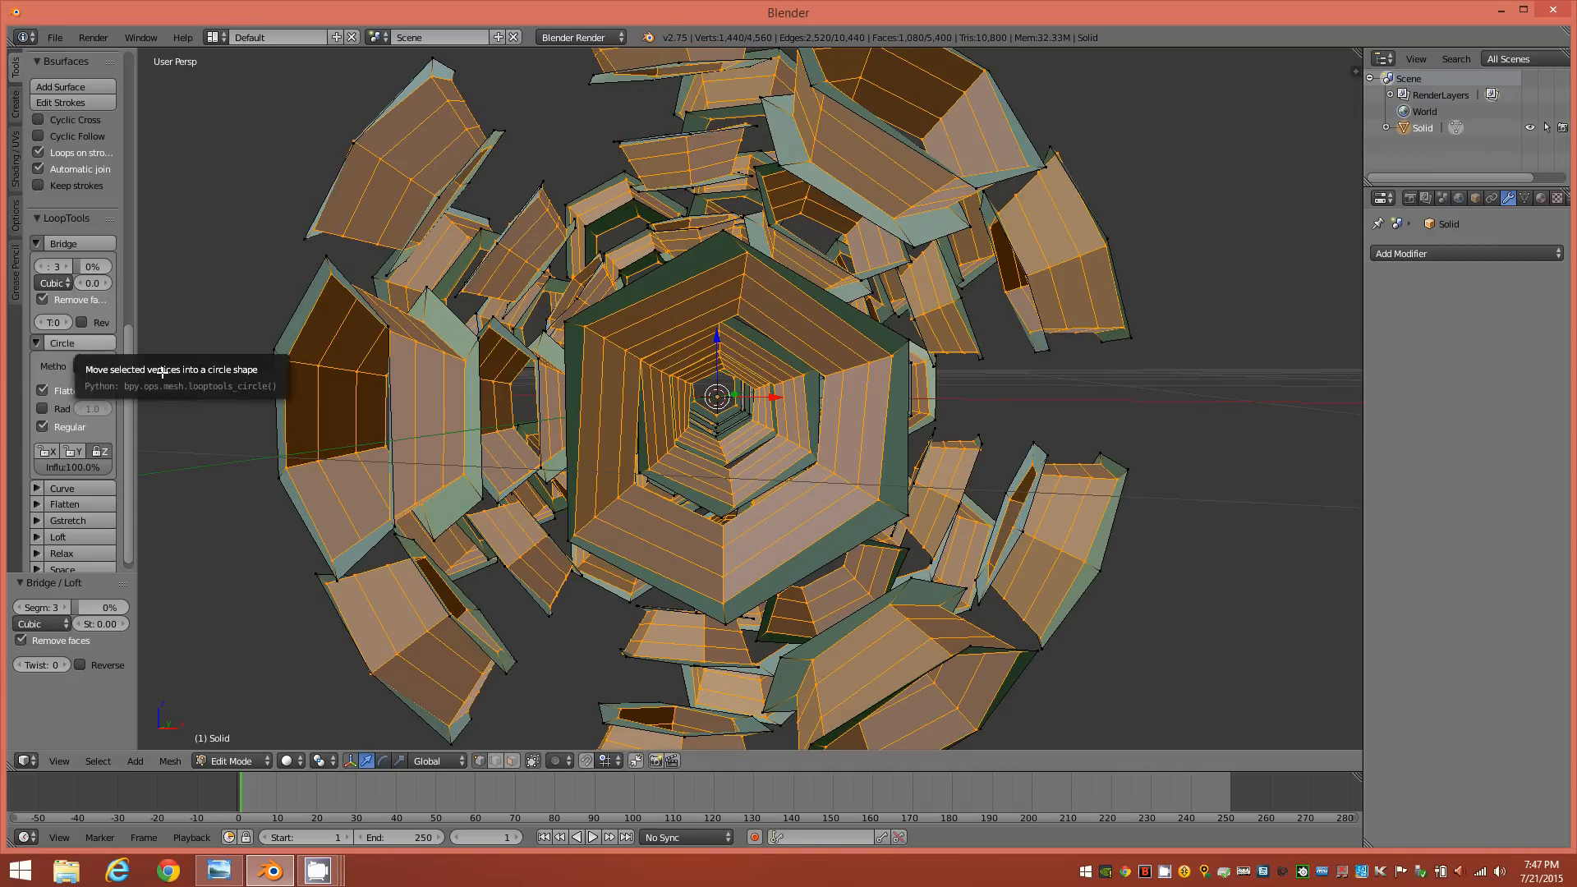
middle_drag(704, 429, 896, 344)
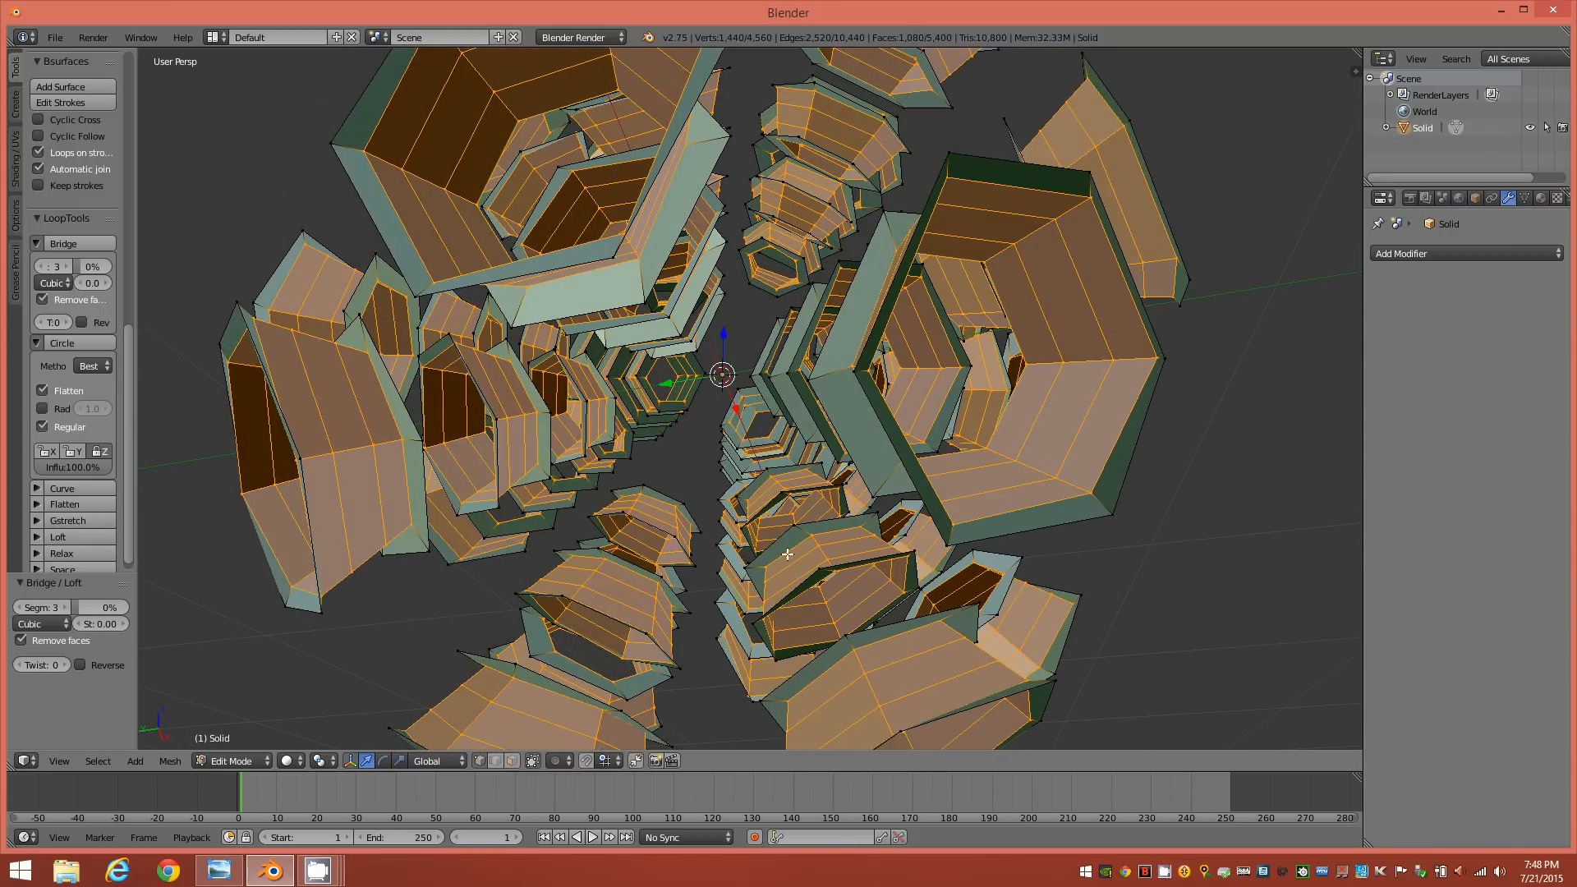
middle_drag(720, 530, 904, 464)
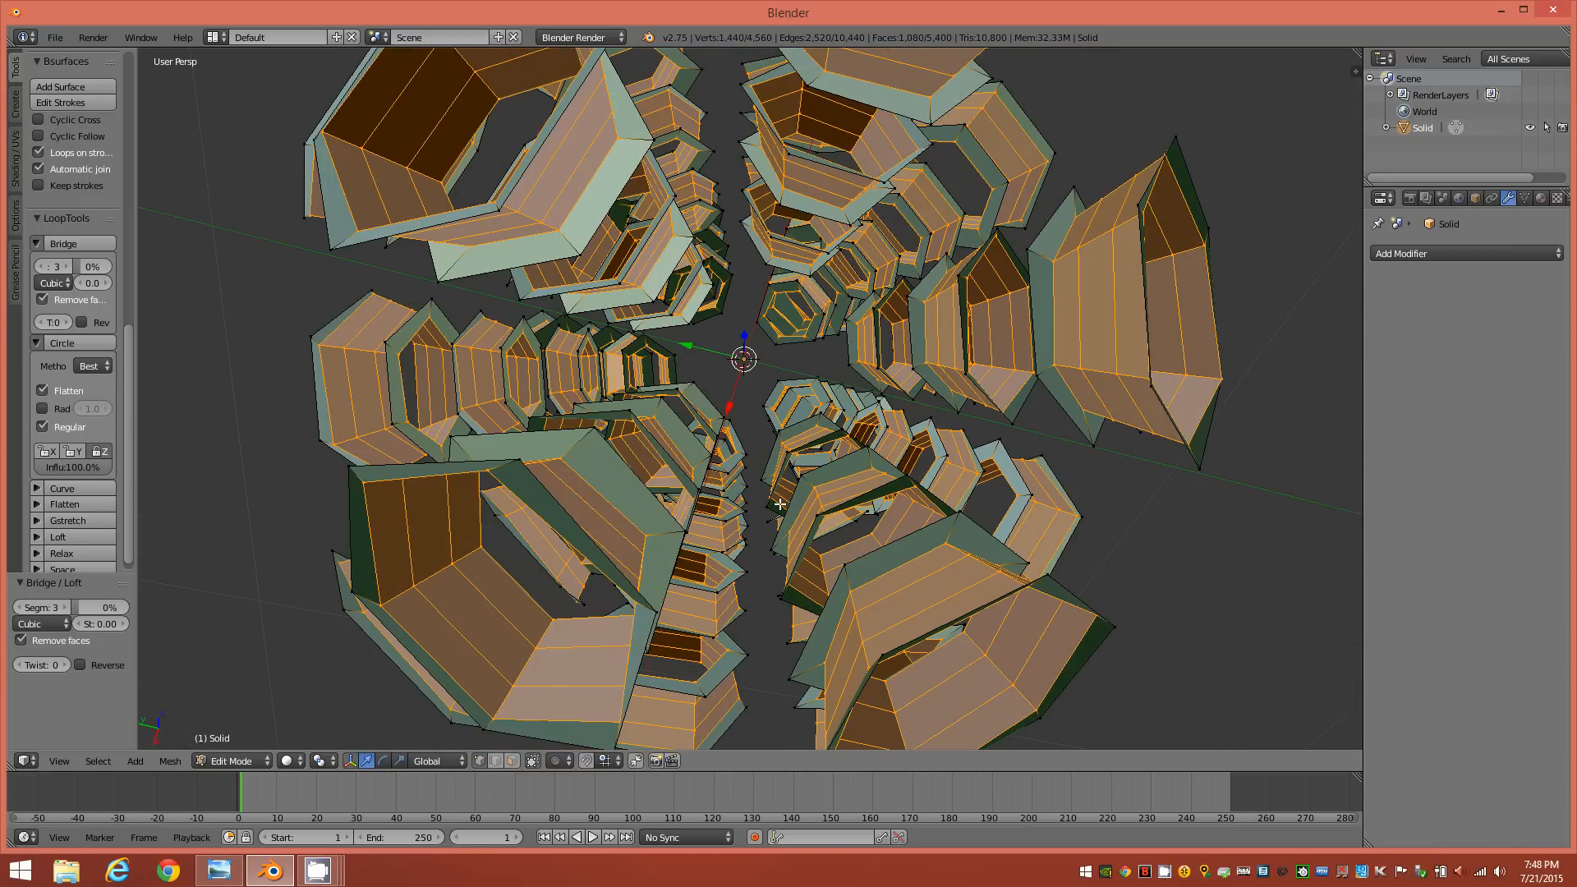
middle_drag(665, 480, 697, 476)
middle_drag(725, 368, 860, 251)
middle_drag(923, 298, 777, 418)
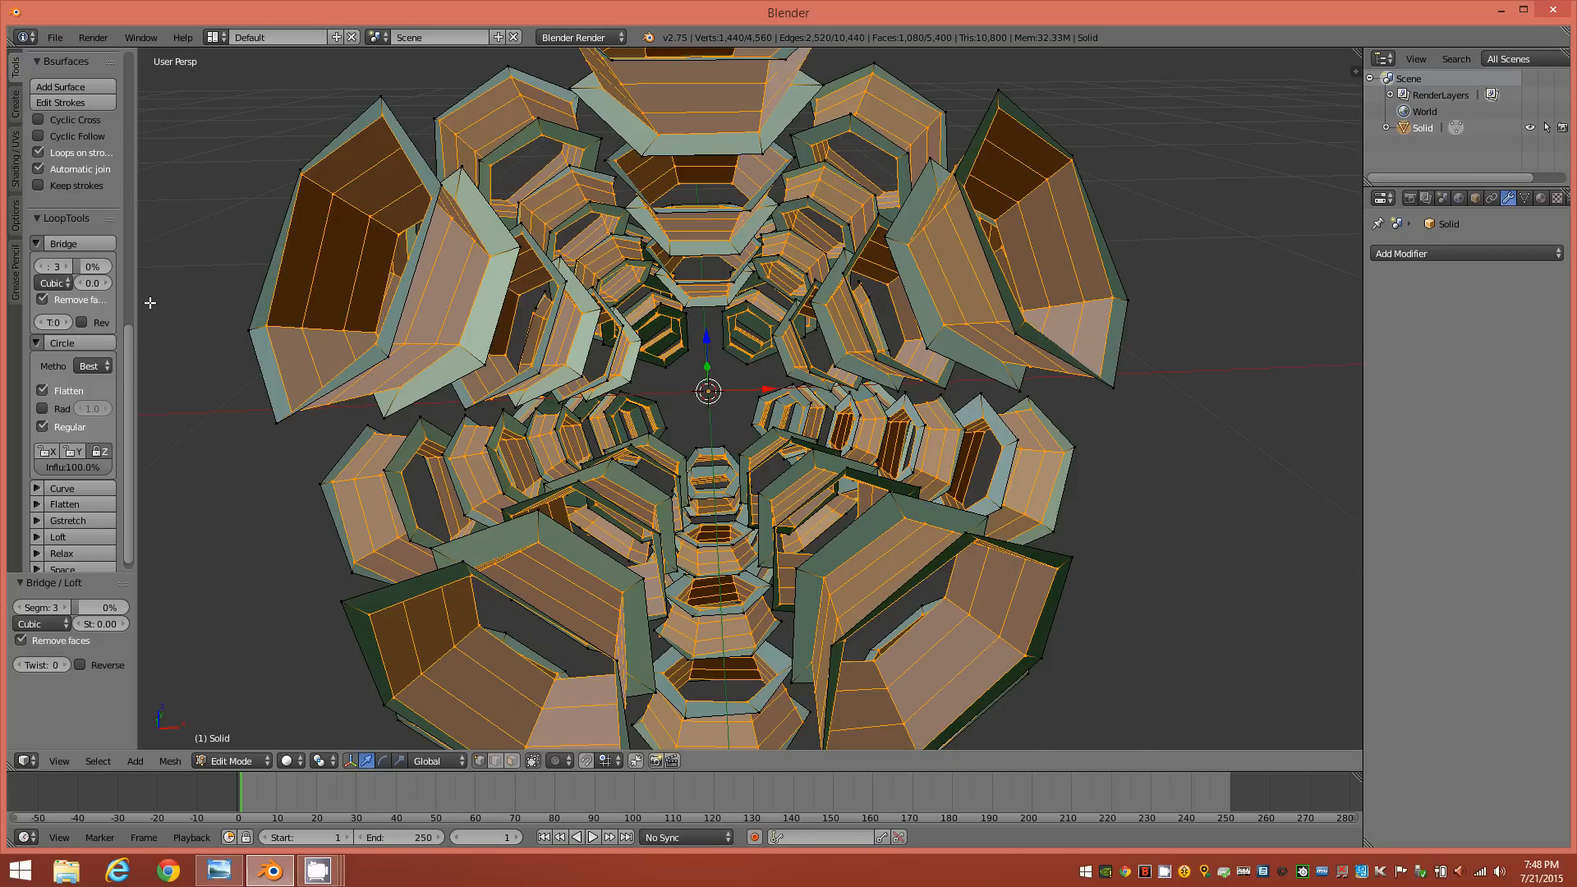
Apply Smooth Vertex twice to the selected bridged inner walls, with smoothing 0.500
drag(126, 352, 139, 80)
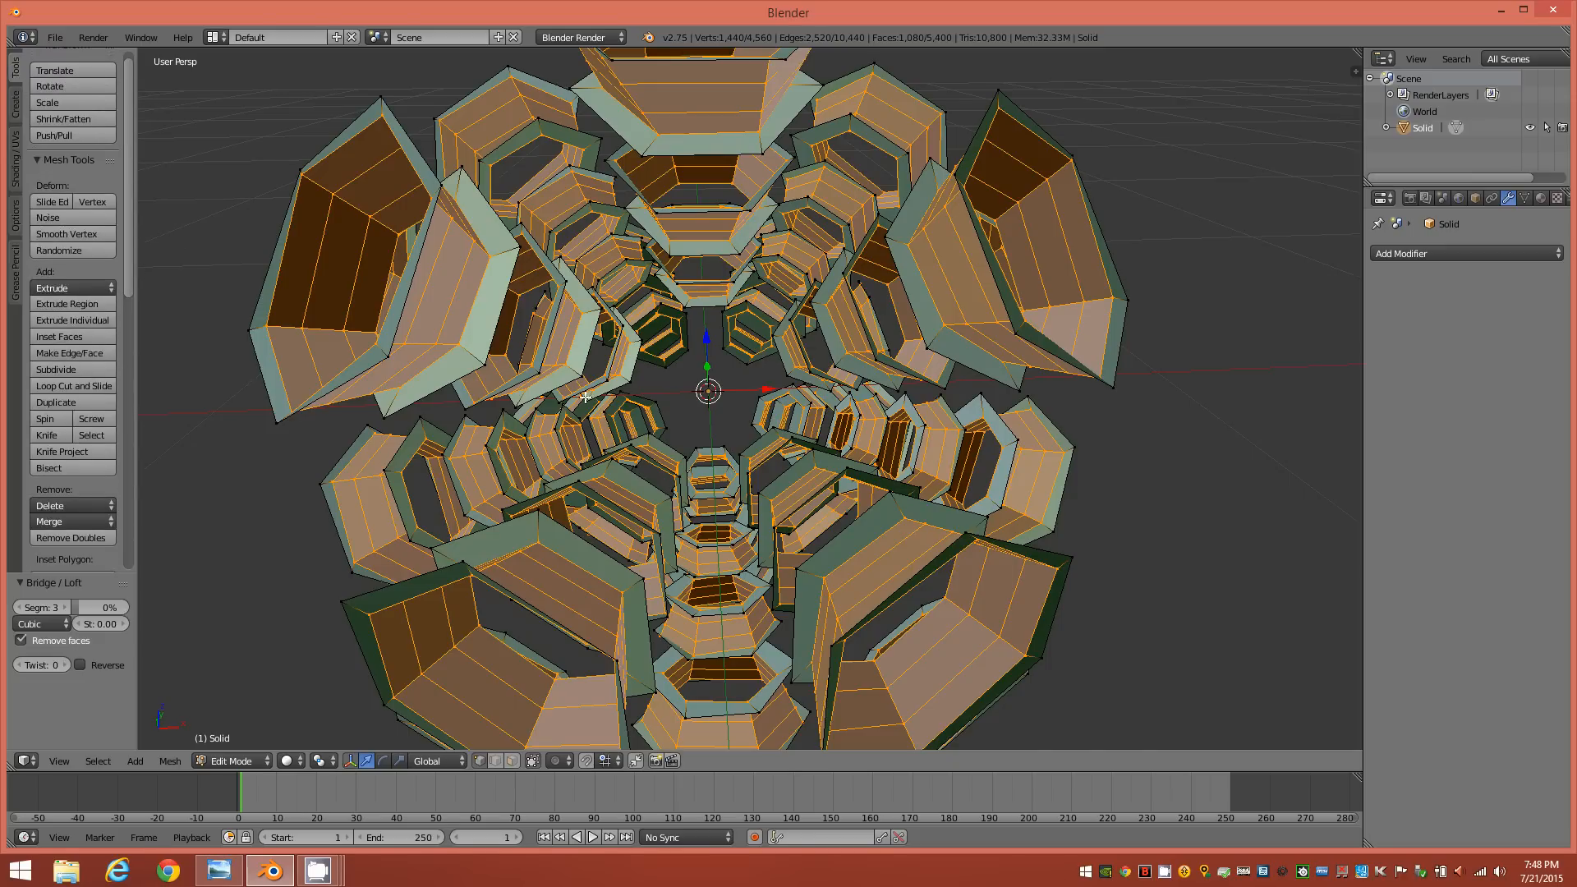
middle_drag(659, 411, 616, 426)
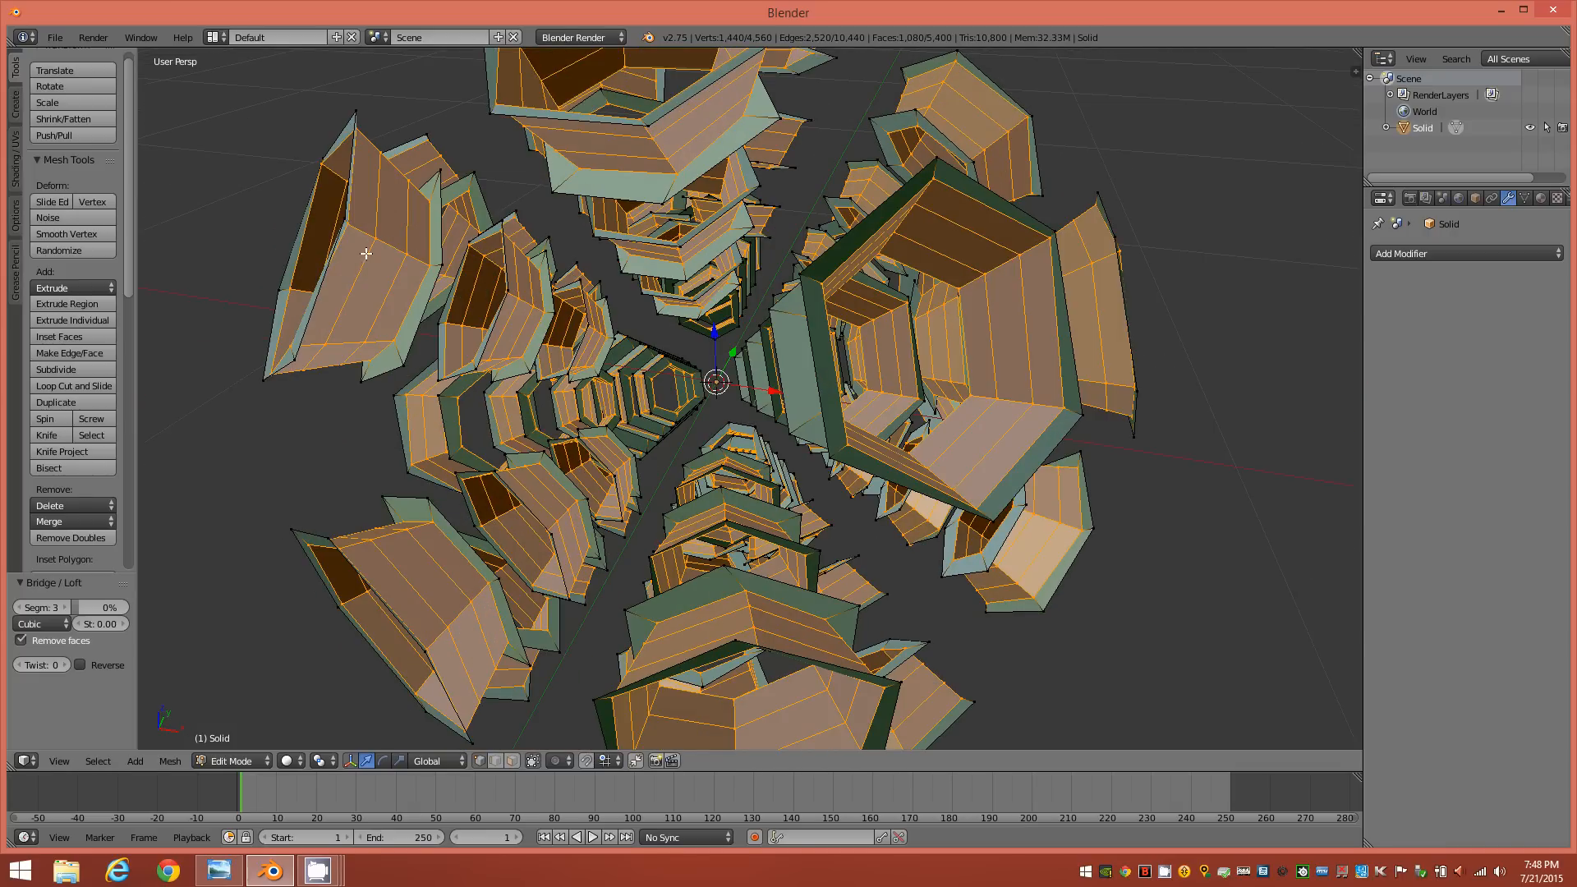
click(82, 233)
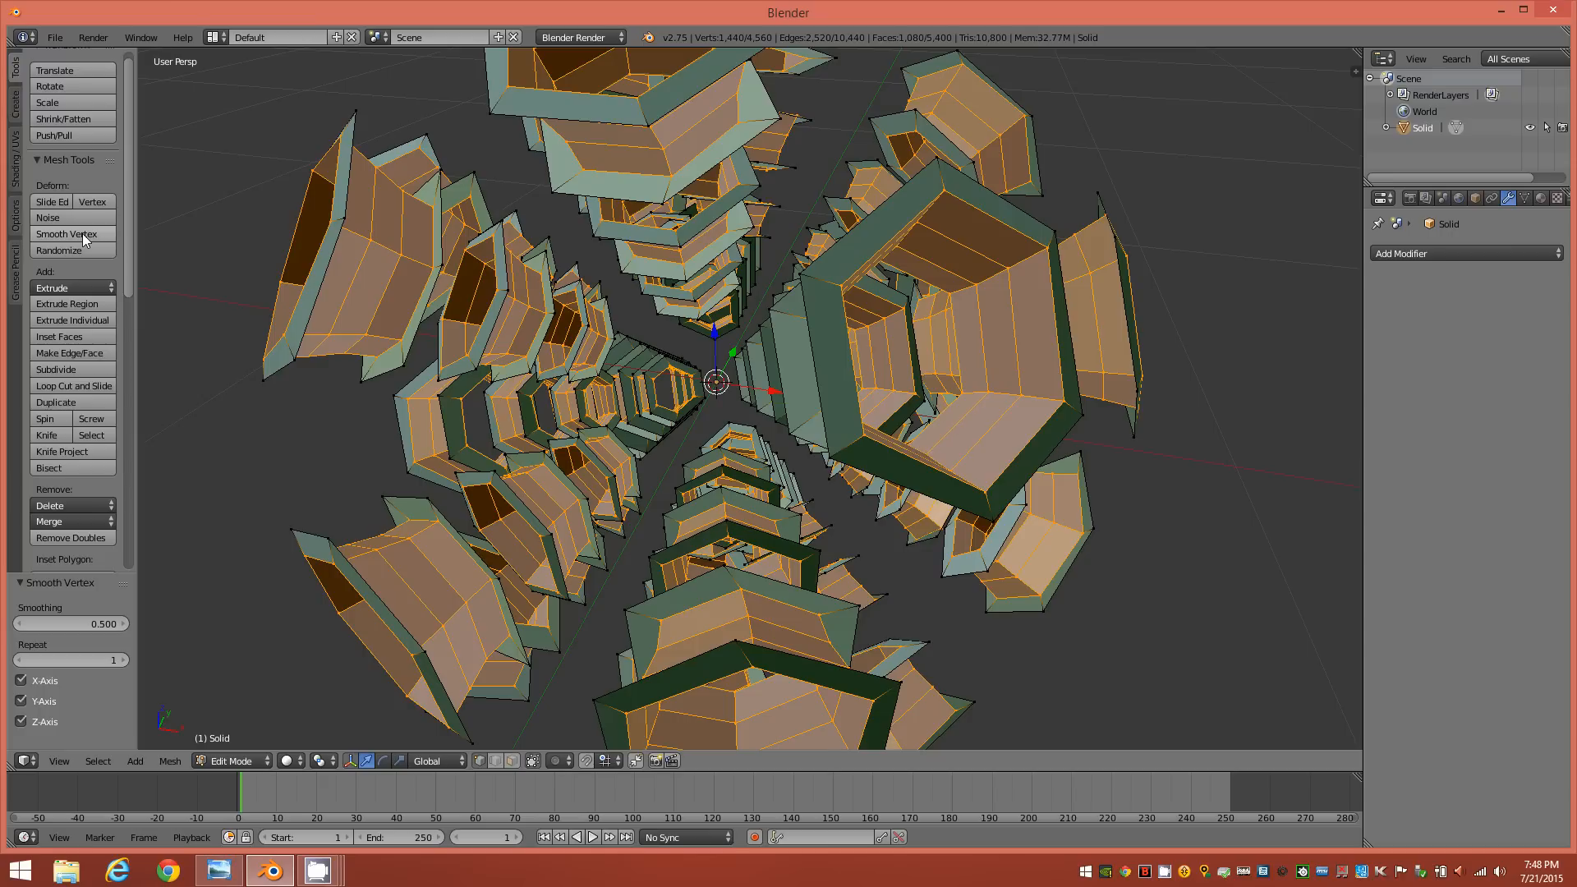
click(82, 233)
middle_drag(580, 290, 658, 348)
middle_drag(704, 463, 763, 471)
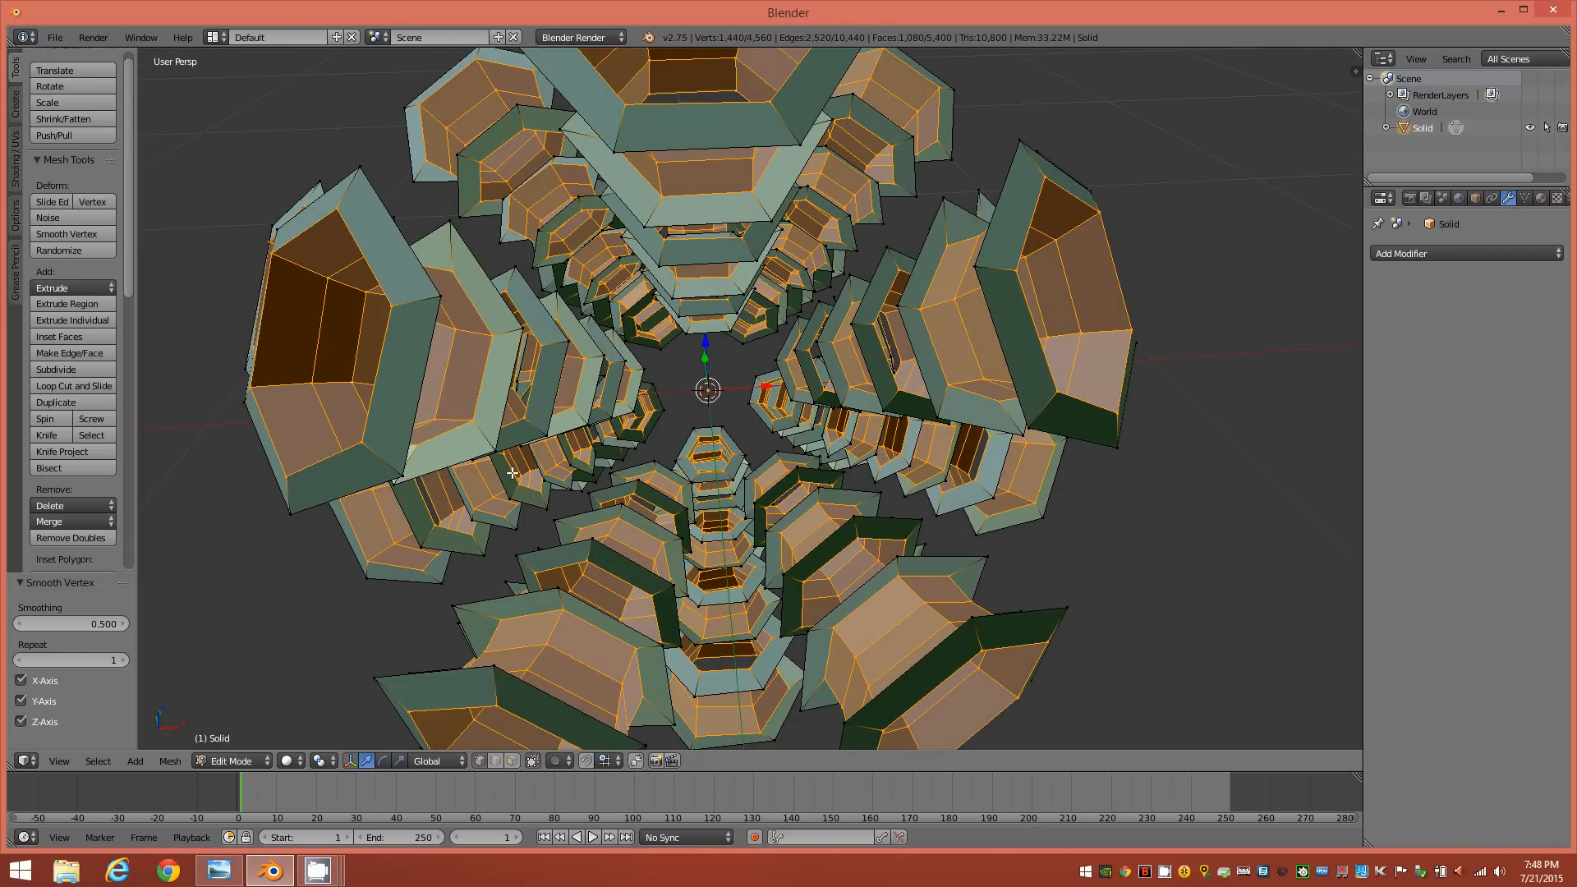
Clear the selection and, in edge selection mode, select the six outer edges of one stack's outermost hexagonal ring
key(a)
key(2)
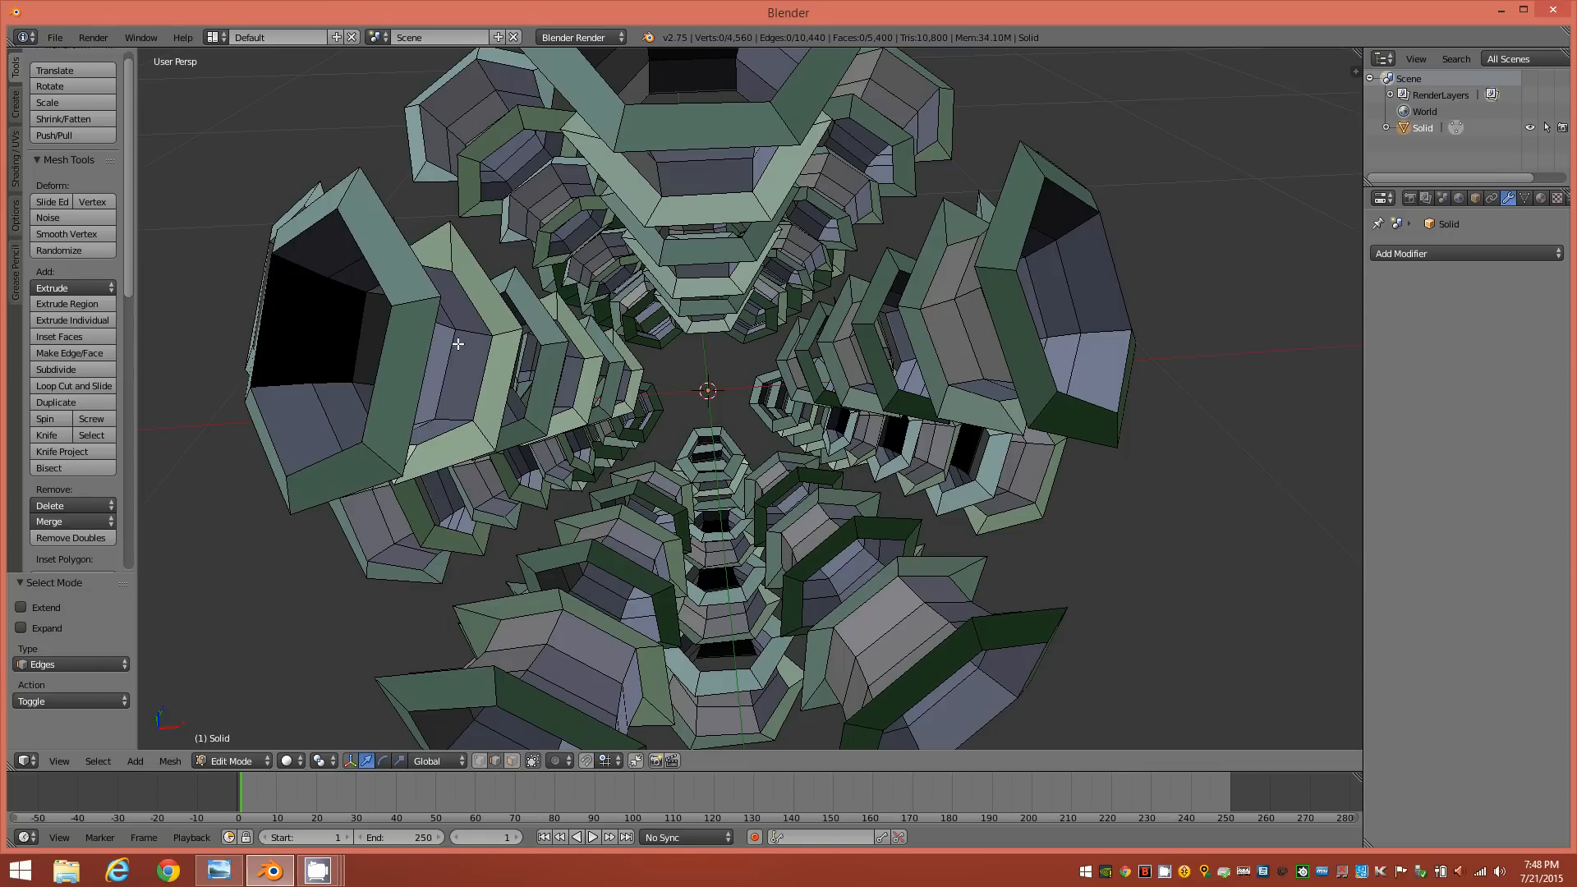
middle_drag(562, 389, 573, 408)
right_click(421, 346)
shift+right_click(489, 468)
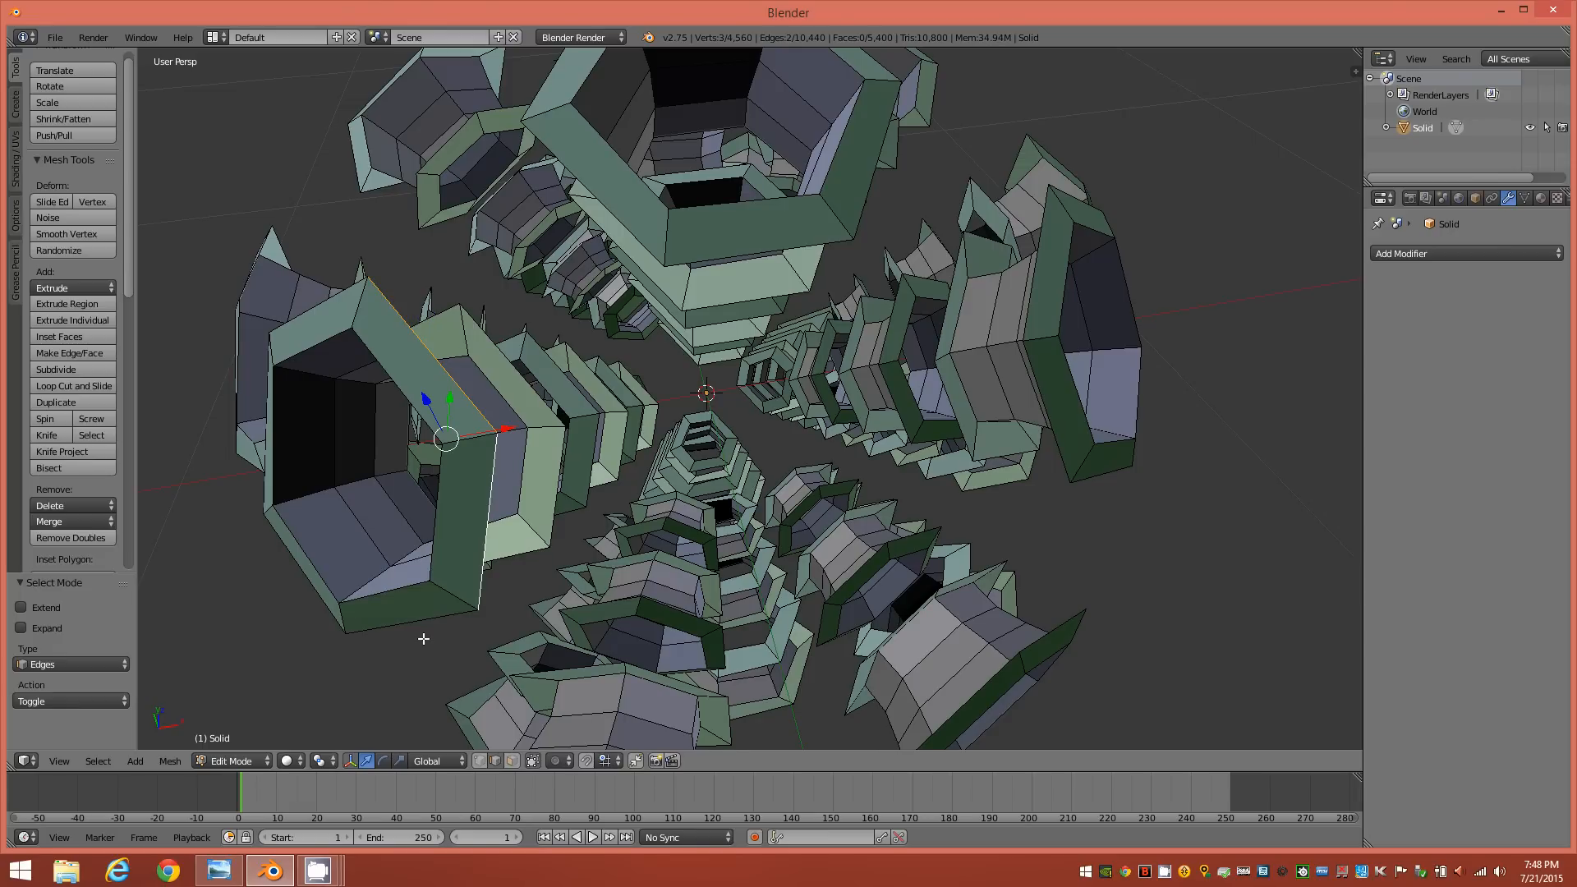
shift+right_click(410, 618)
middle_drag(412, 612, 462, 582)
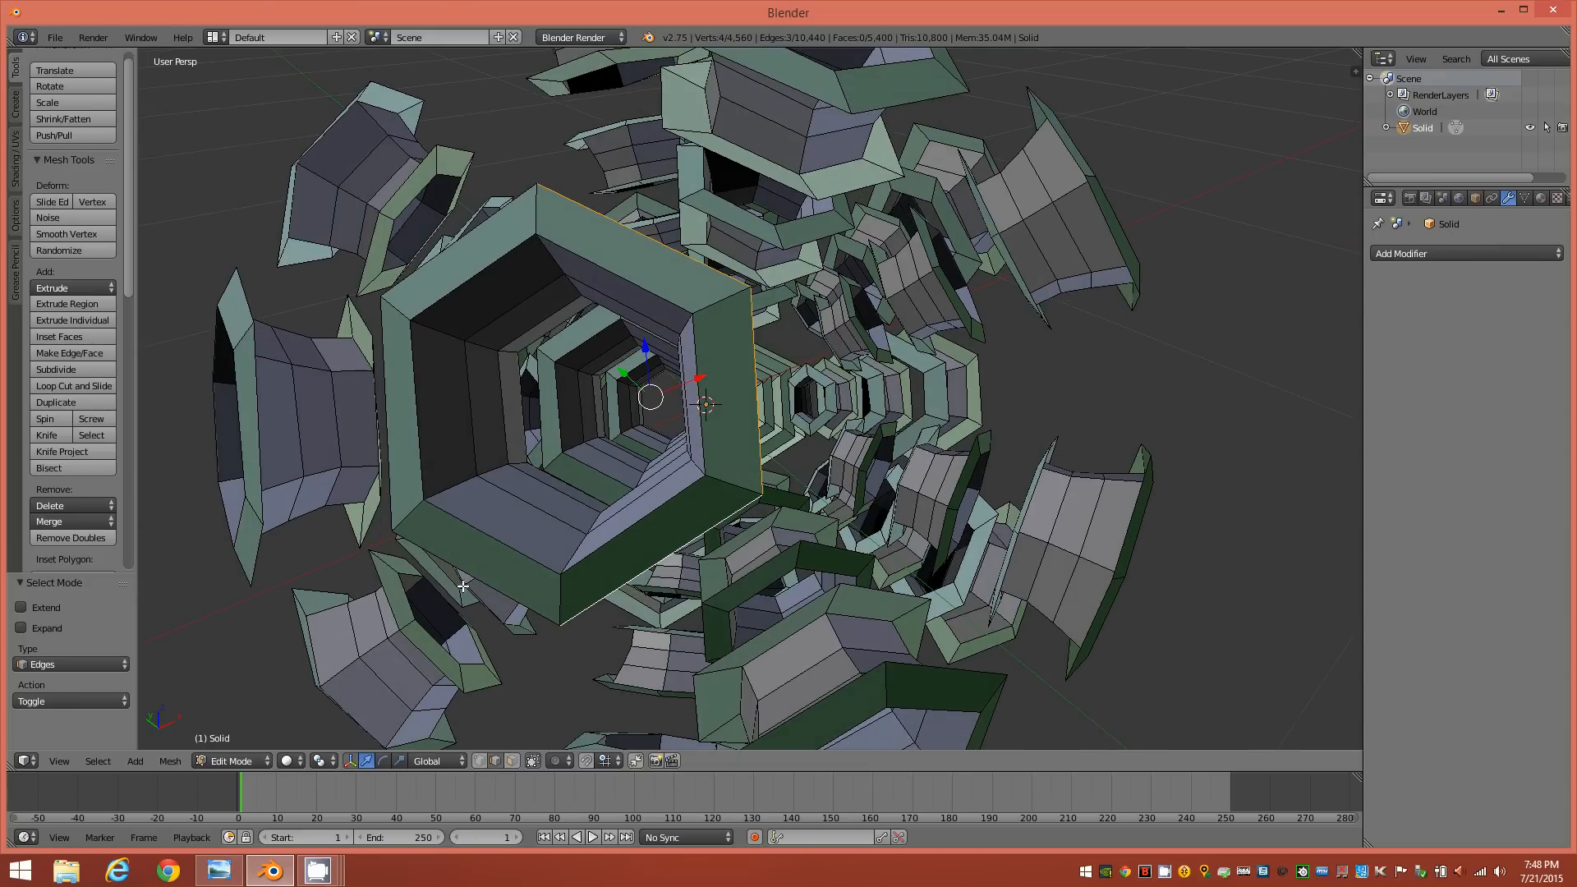
shift+right_click(459, 568)
shift+right_click(386, 414)
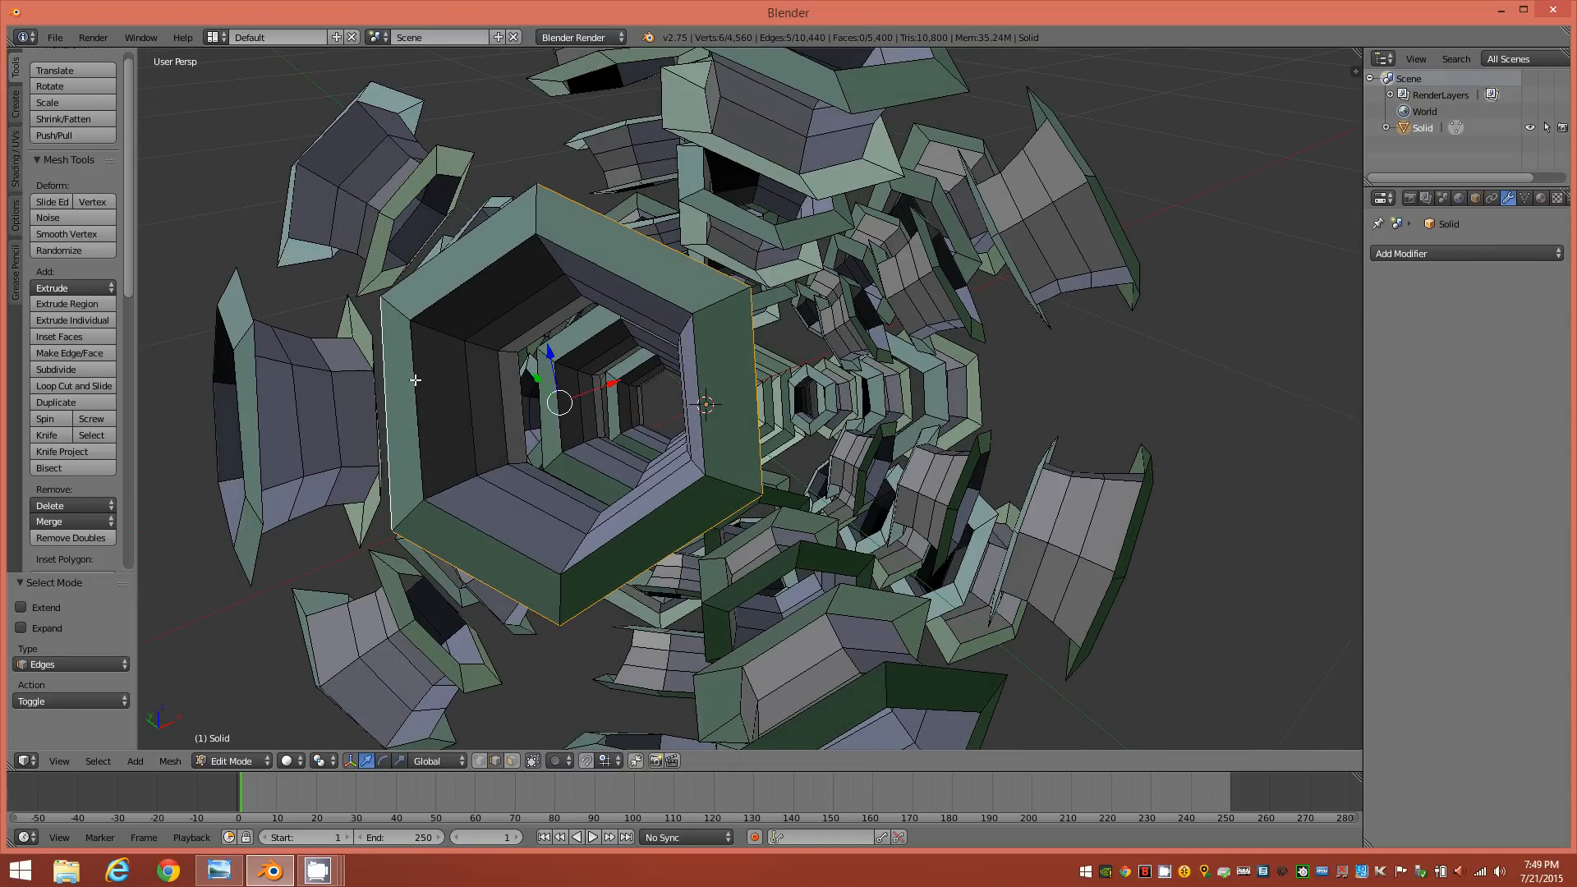
shift+right_click(427, 257)
shift+right_click(438, 285)
middle_drag(440, 285, 622, 453)
shift+right_click(520, 351)
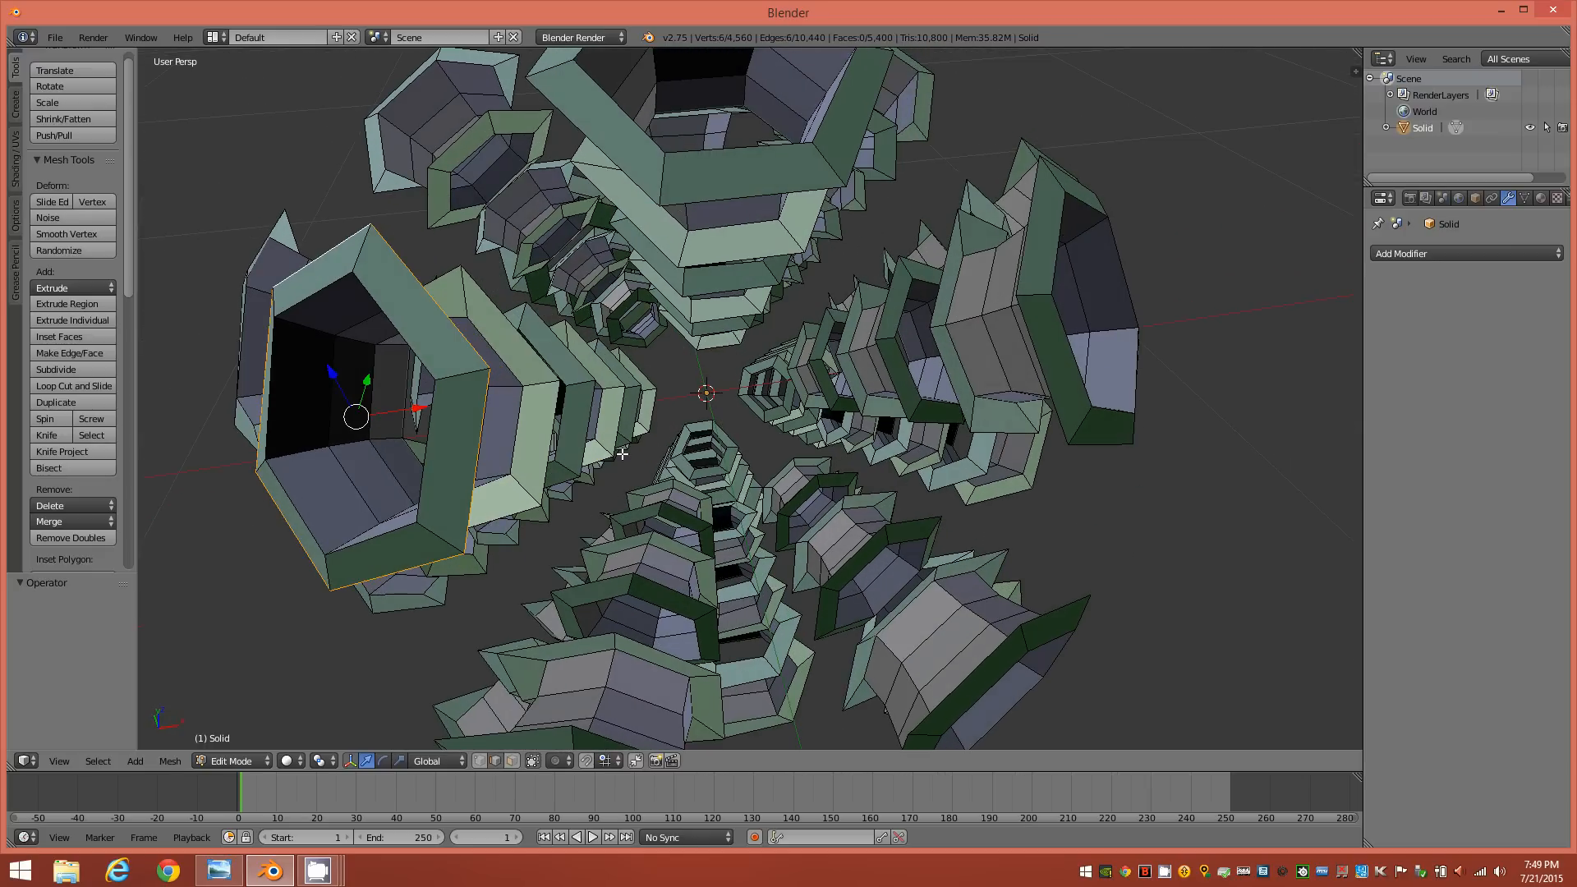
Switch to vertex selection mode and select all outer rim vertices with Select Similar by amount of connecting edges
key(1)
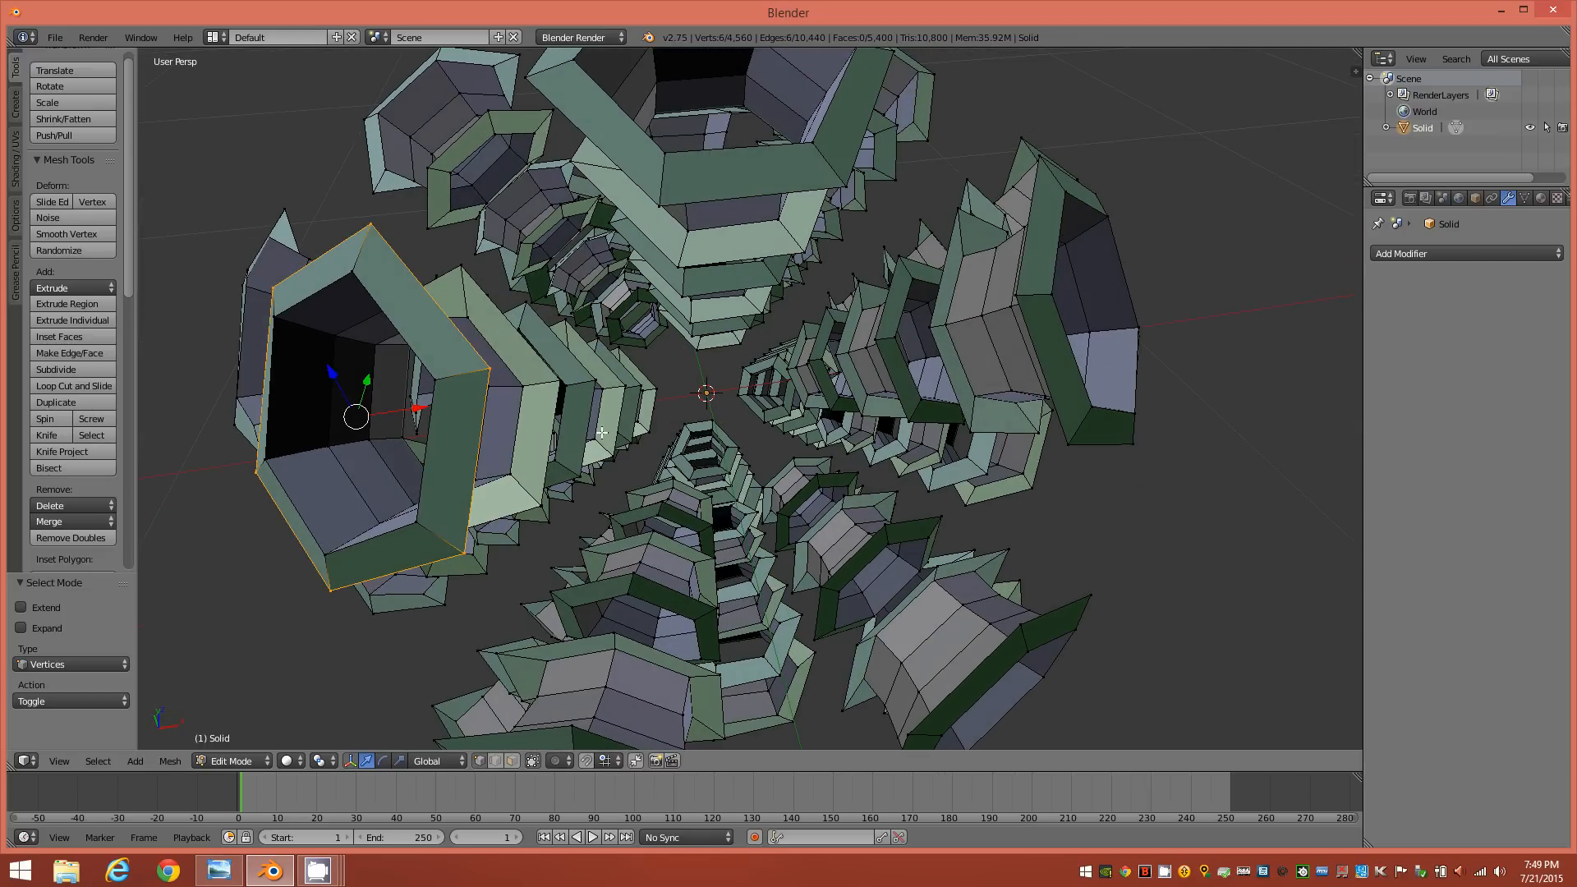
middle_drag(536, 419, 521, 435)
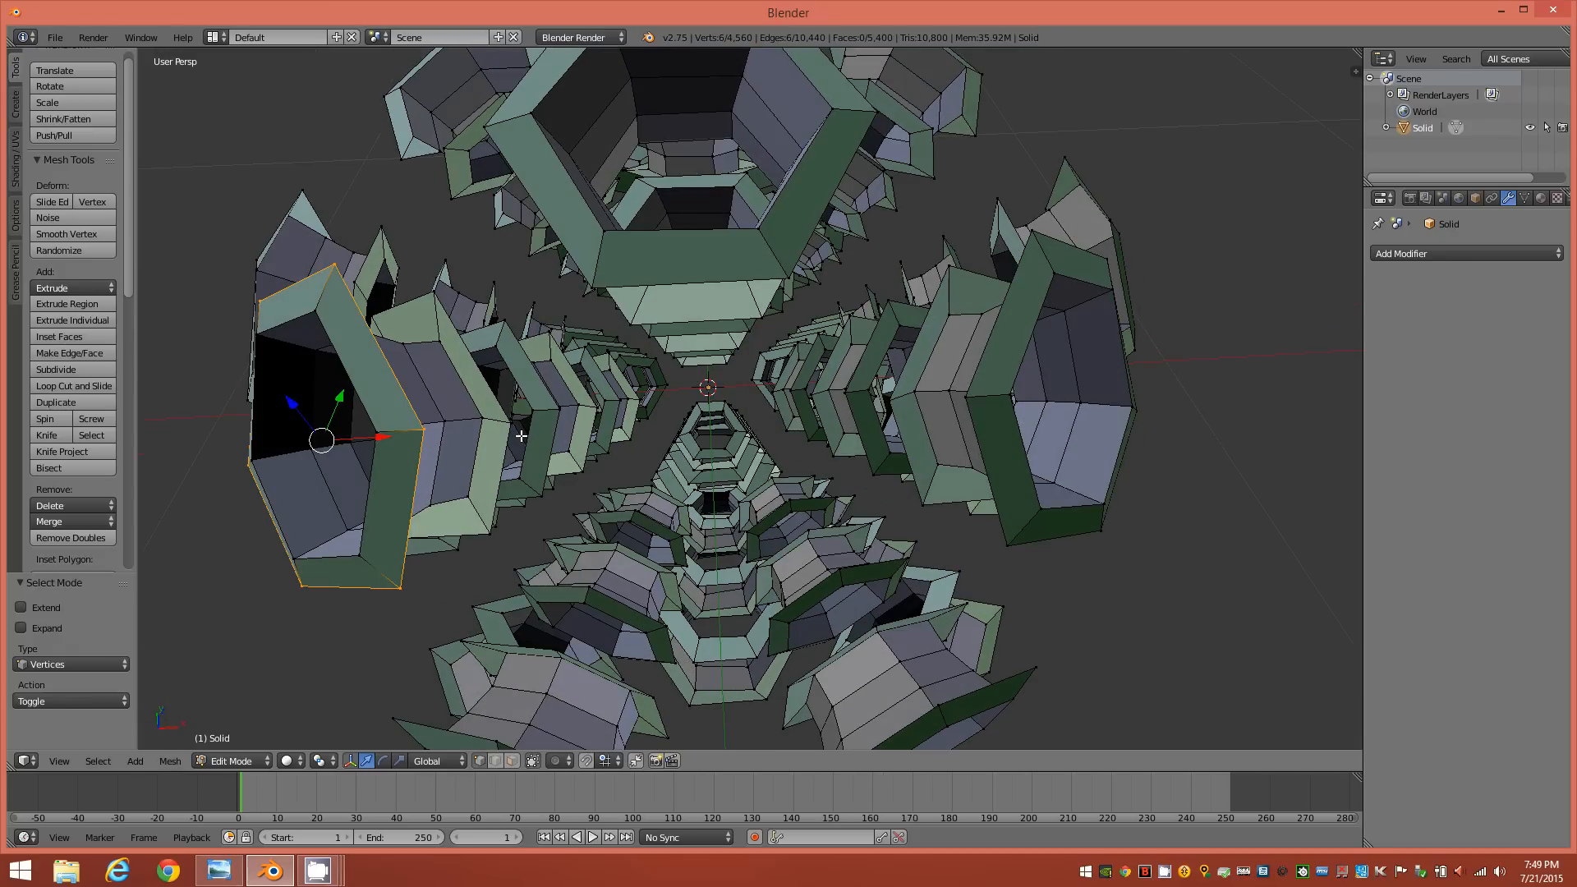
key(shift+g)
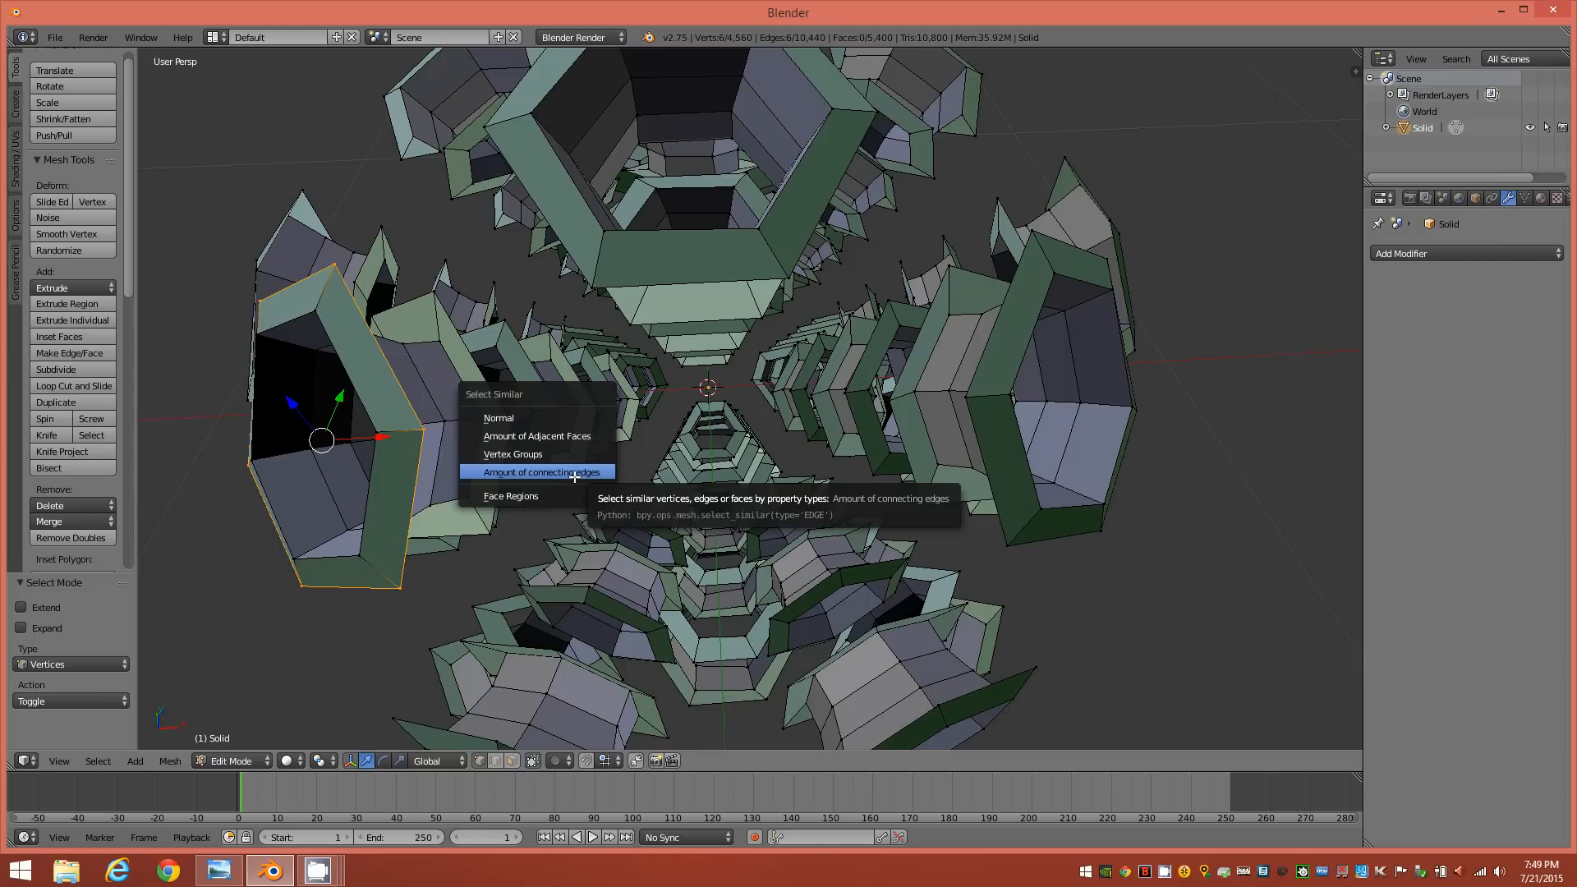
click(574, 476)
middle_drag(799, 488, 515, 419)
mouse_move(882, 467)
middle_down()
mouse_move(986, 436)
mouse_move(1001, 395)
mouse_move(899, 464)
middle_up()
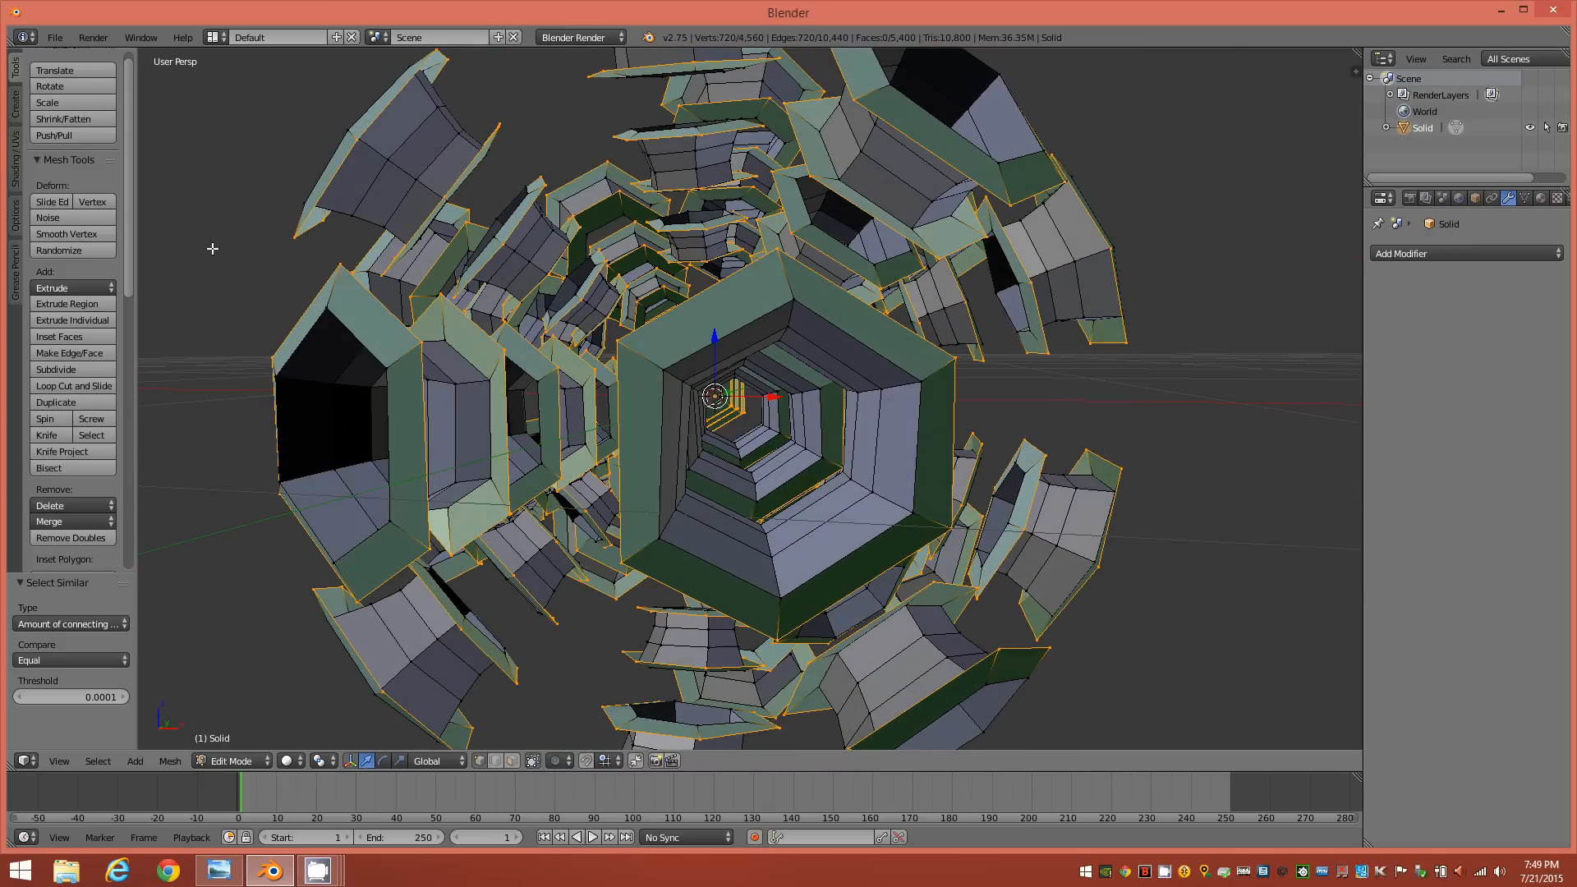
Apply LoopTools Circle to the selected outer rim loops and bridge them with 3 segments
drag(131, 243, 131, 545)
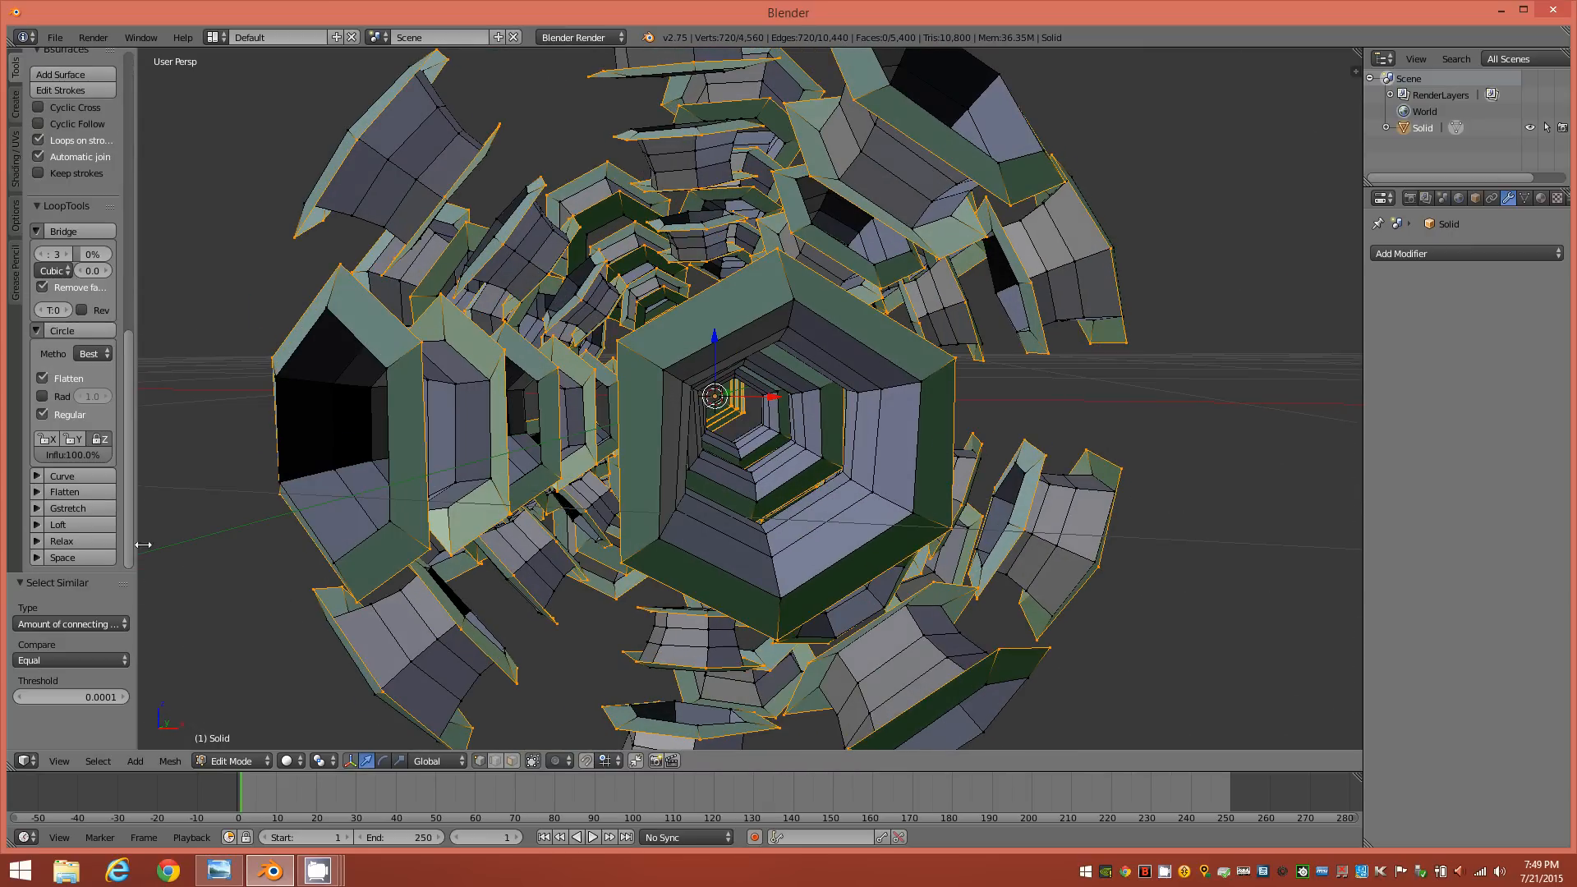
click(81, 333)
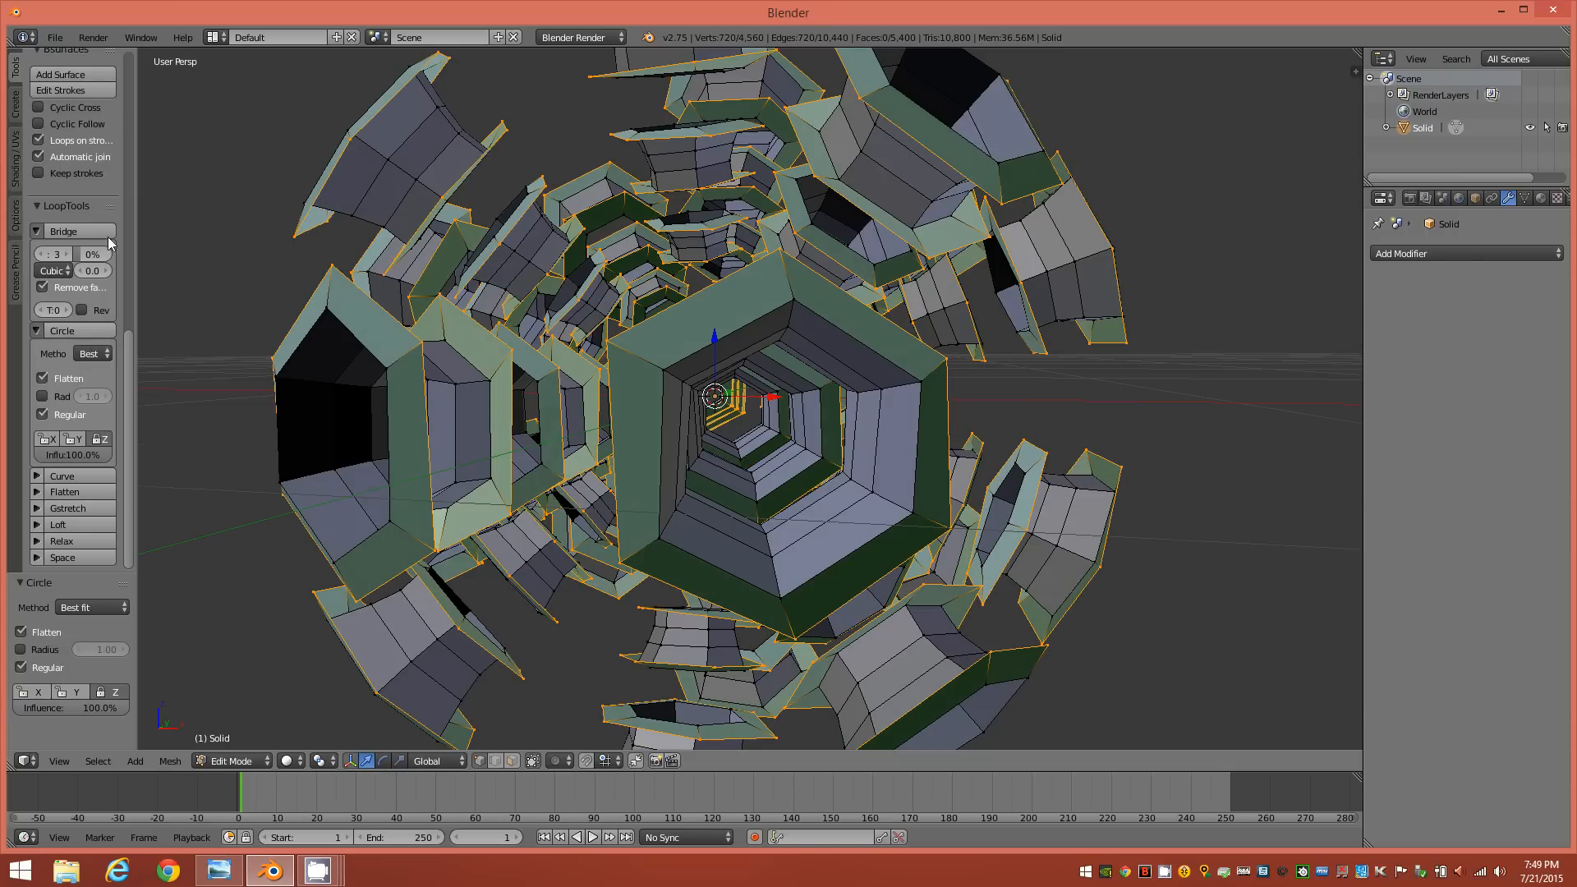
click(81, 230)
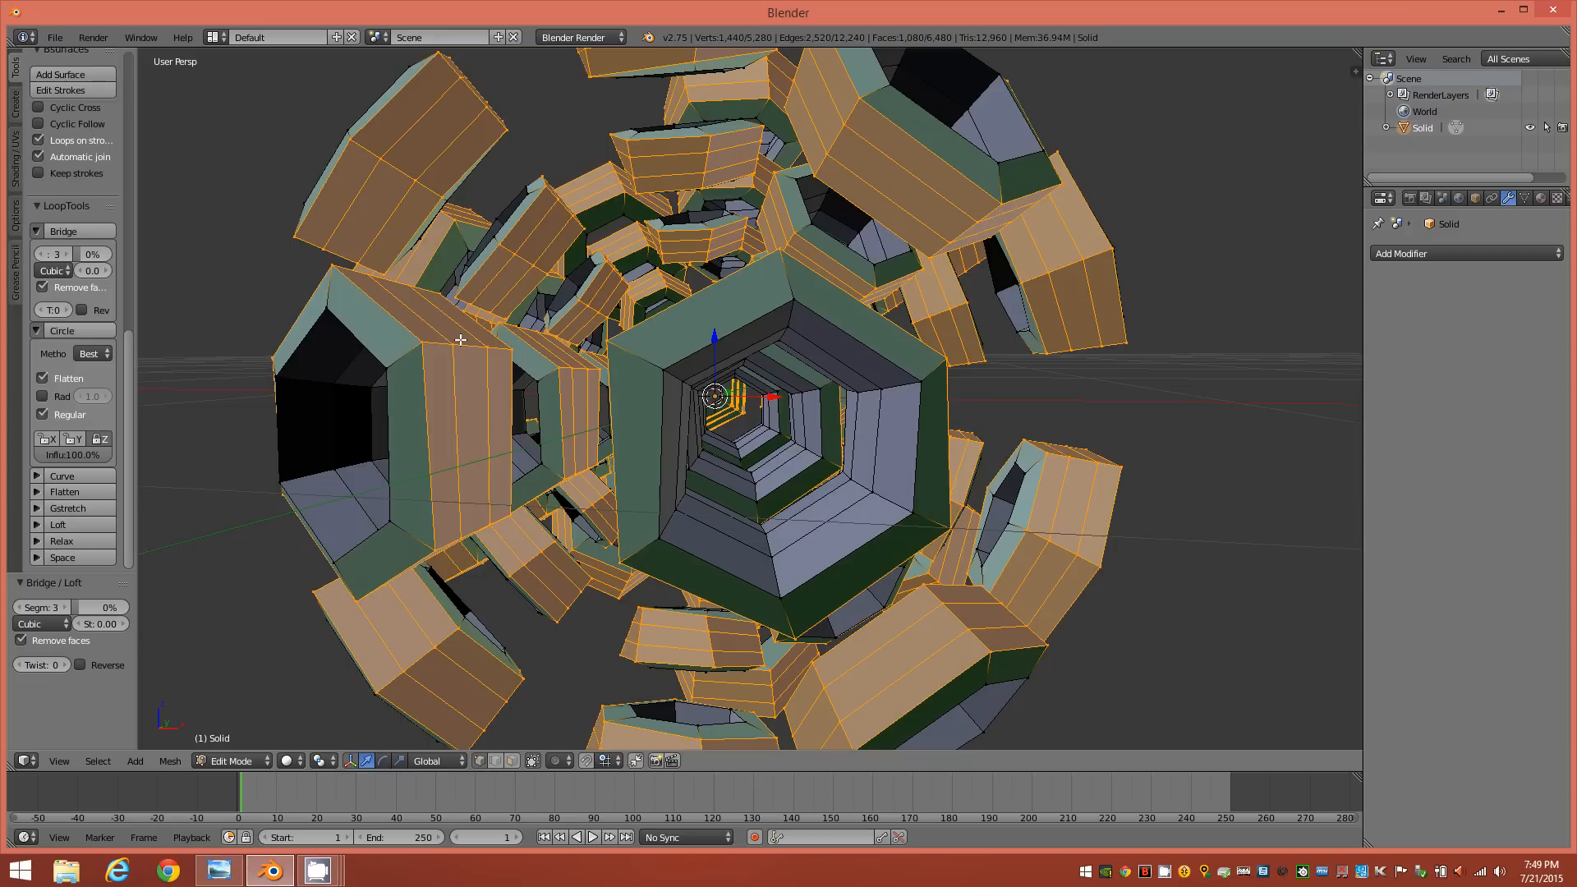
Undo the outer rim bridge and bridge the rim loops again with 3 segments and a strength of -1.00
middle_drag(915, 387, 796, 408)
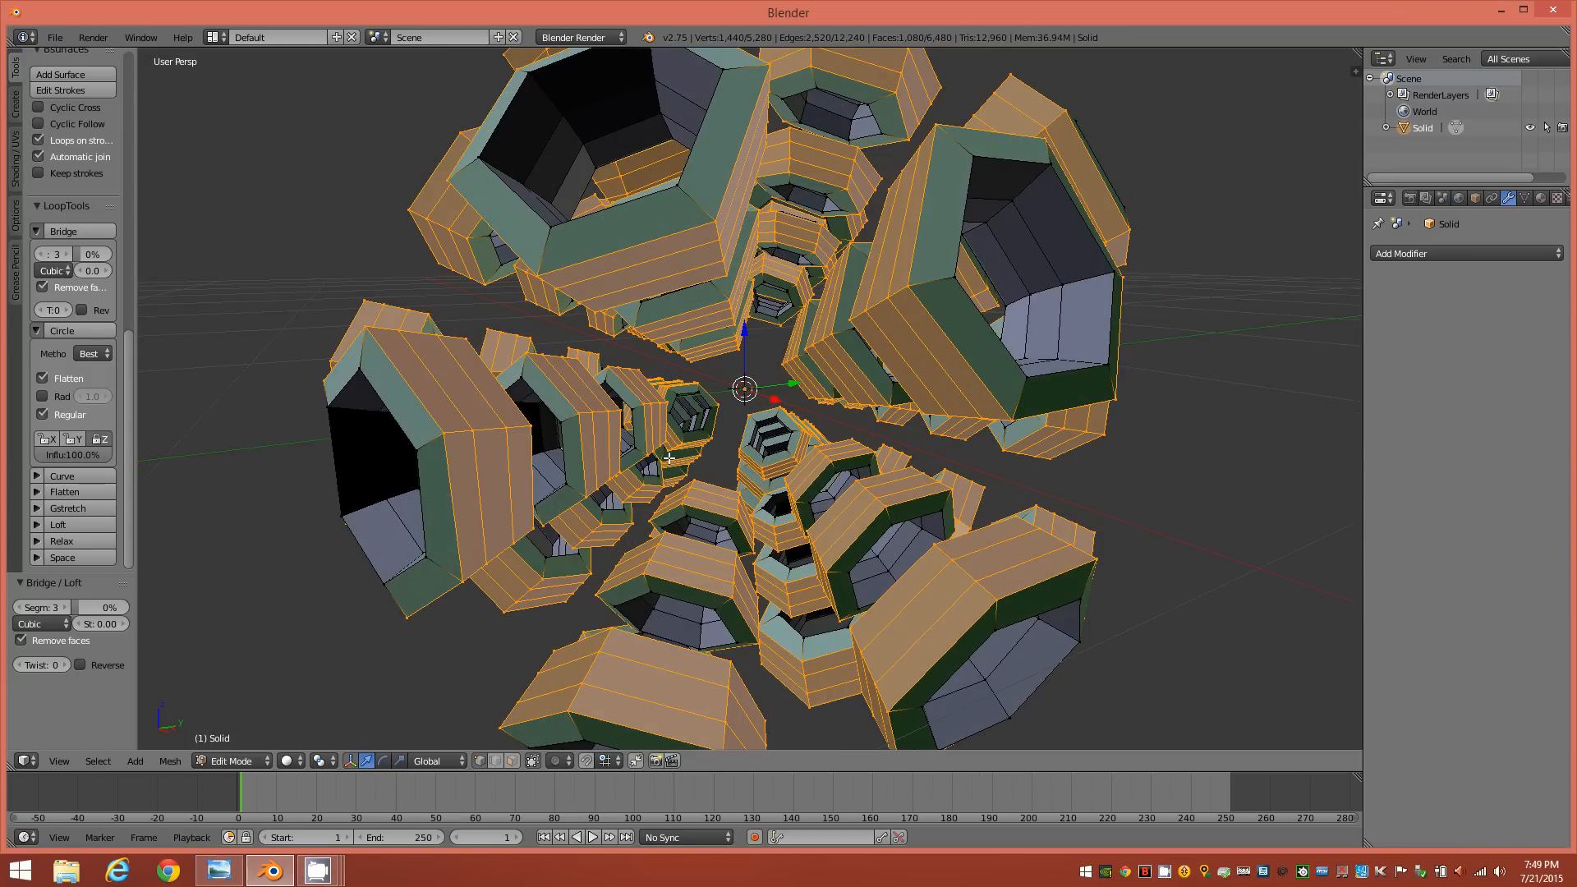
key(ctrl+z)
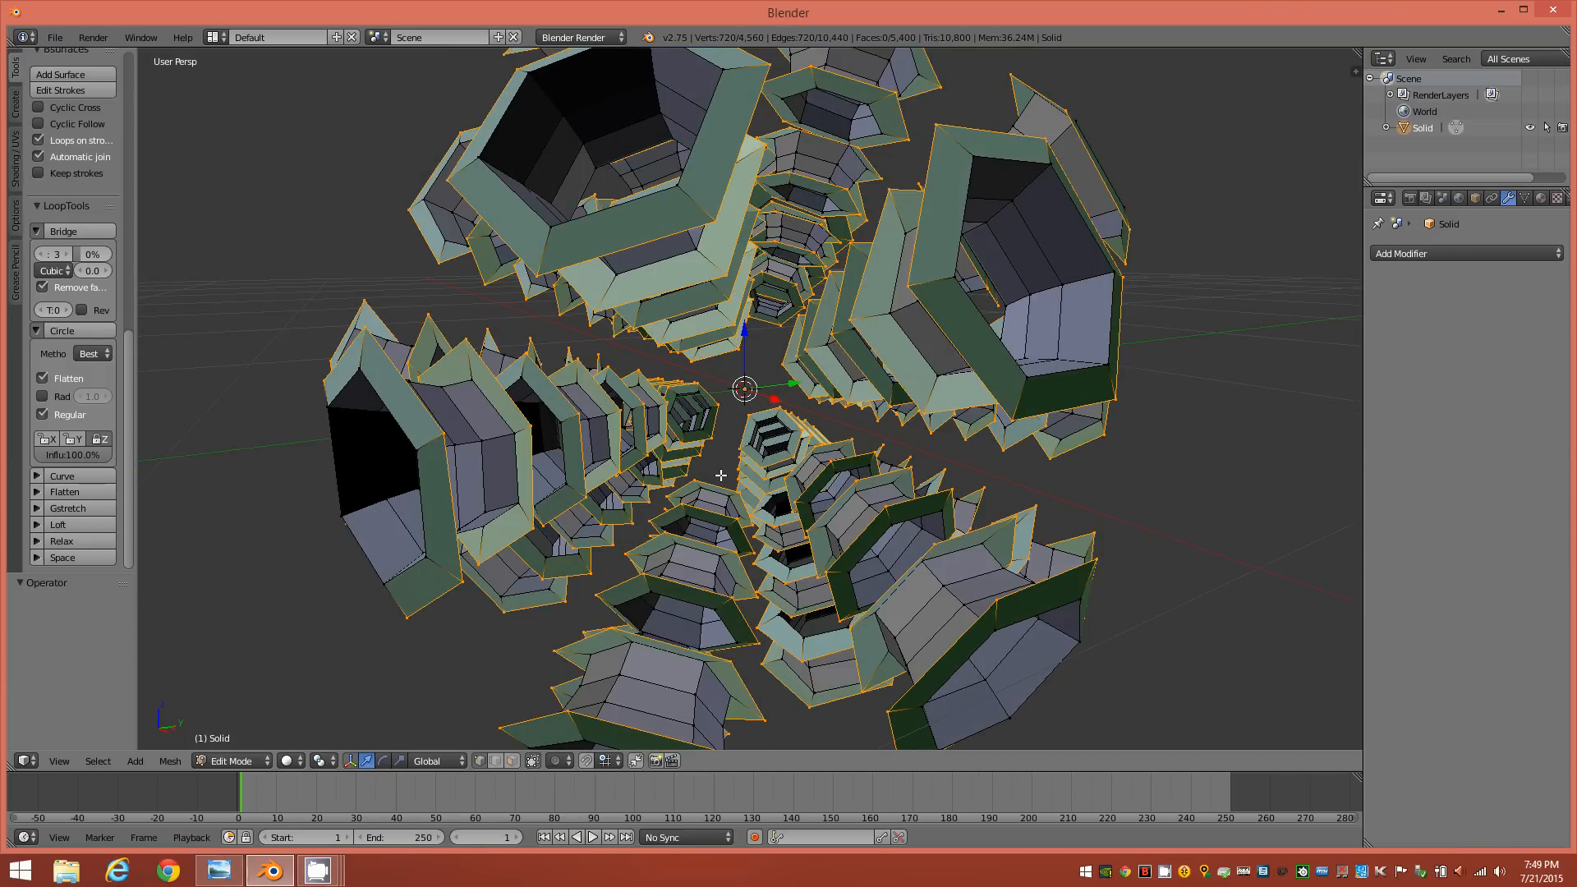
click(94, 273)
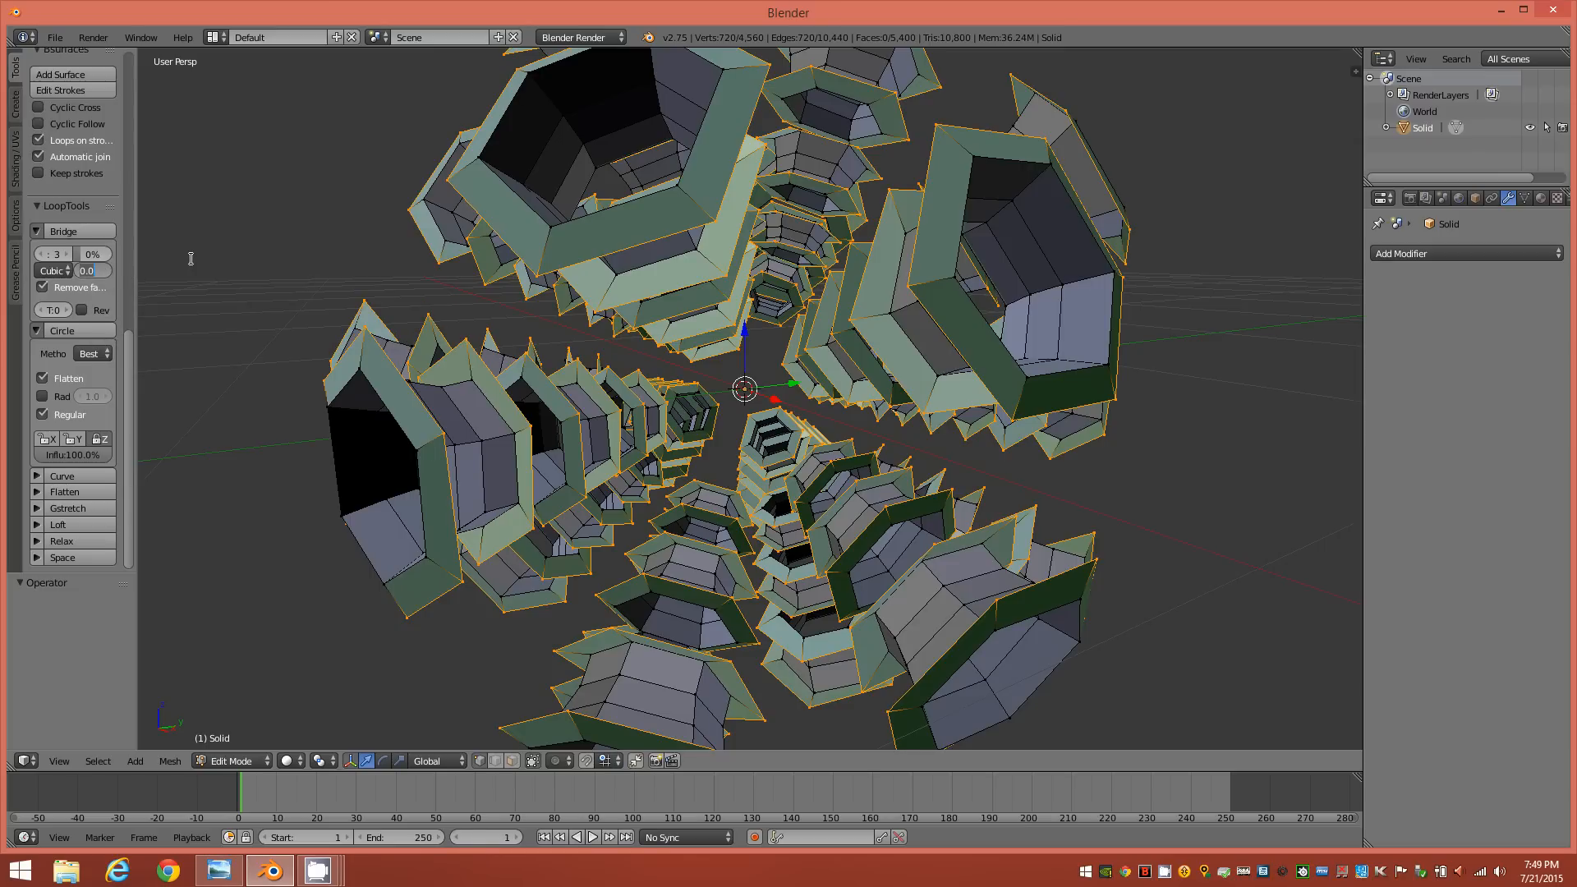
key(BackSpace)
key(Return)
middle_drag(775, 452, 772, 431)
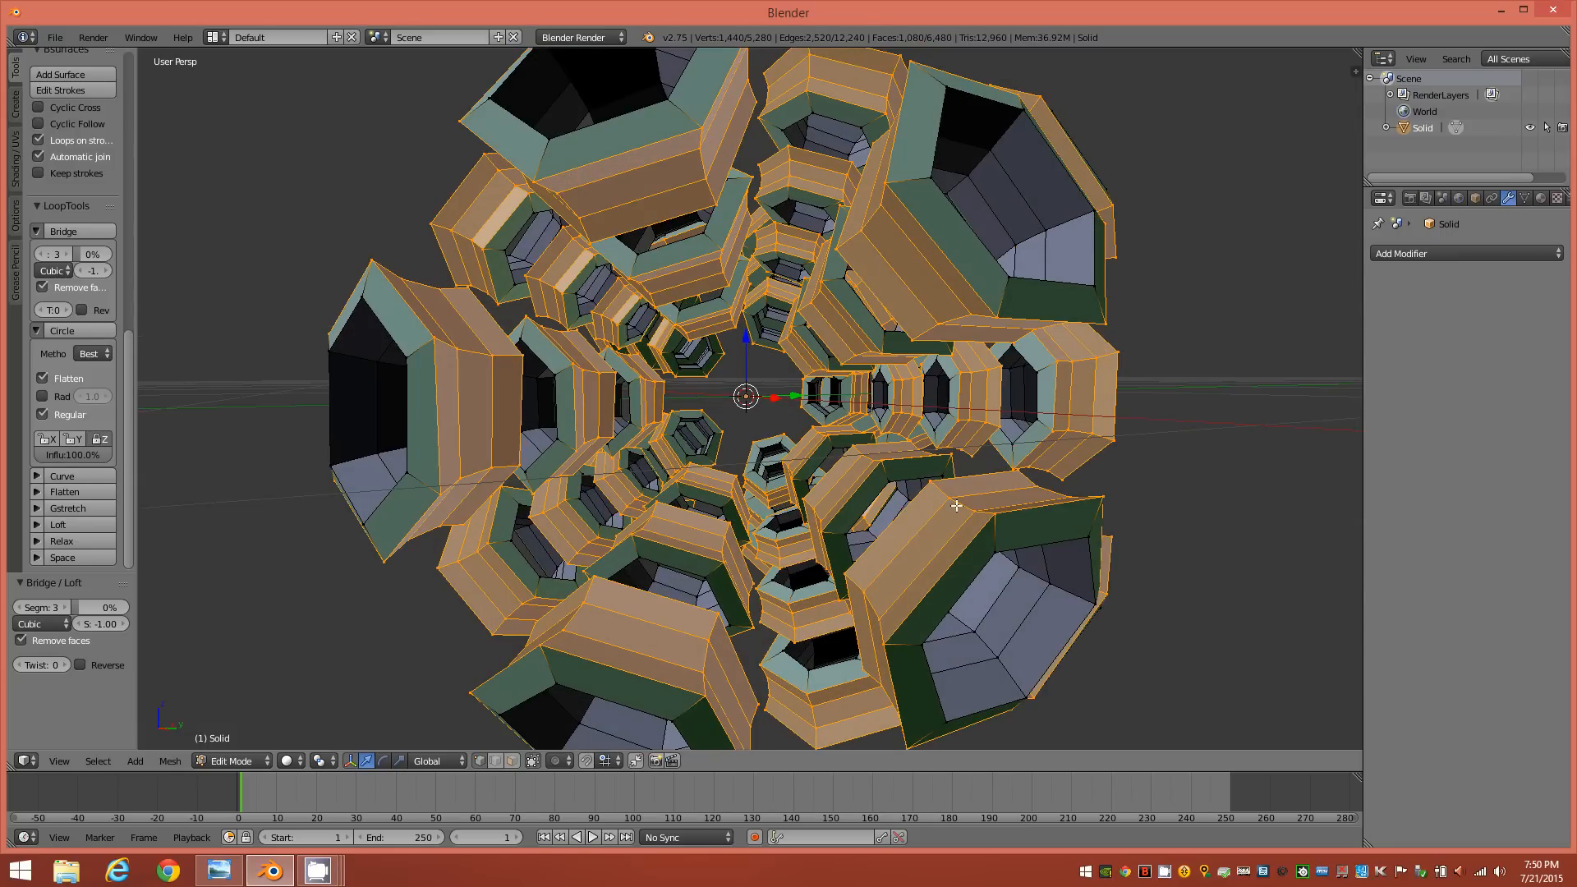
middle_drag(955, 523, 1079, 506)
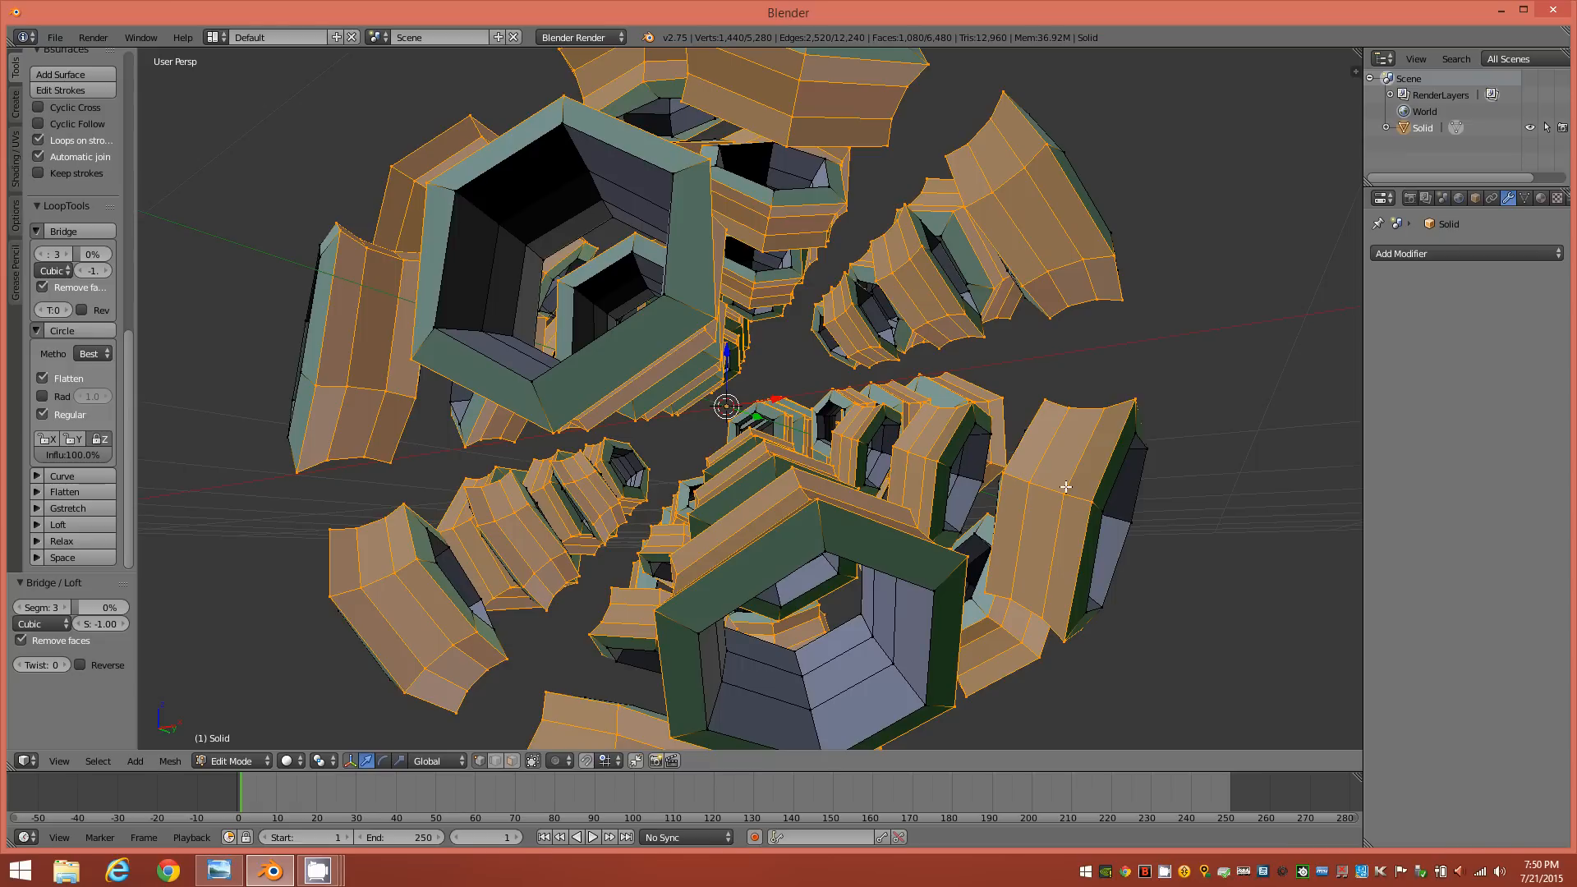
middle_drag(813, 517, 635, 572)
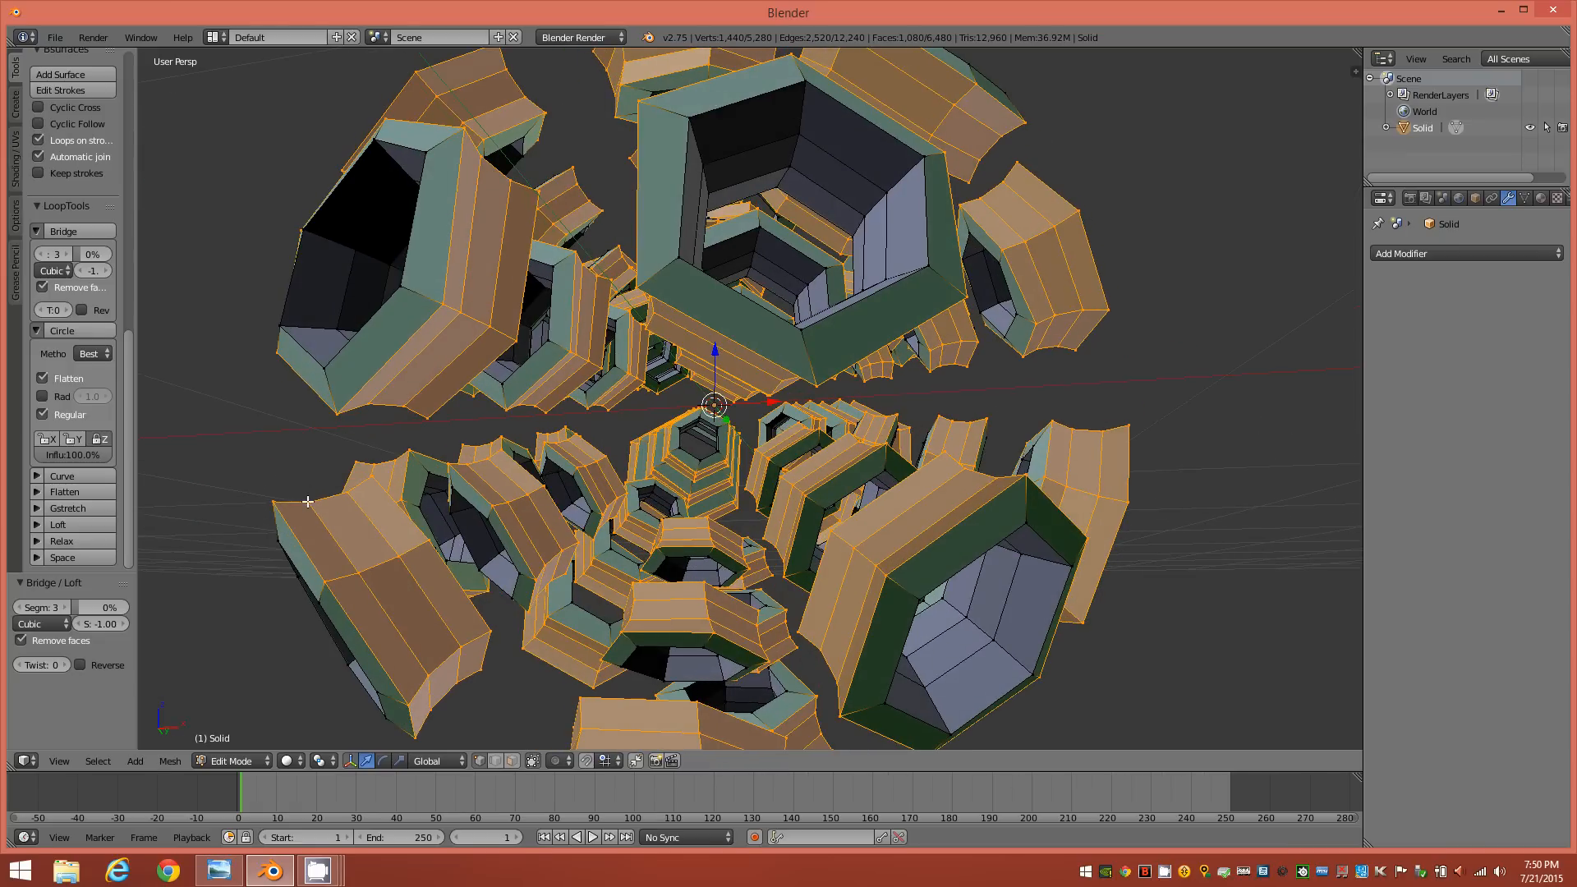
middle_drag(389, 559, 736, 552)
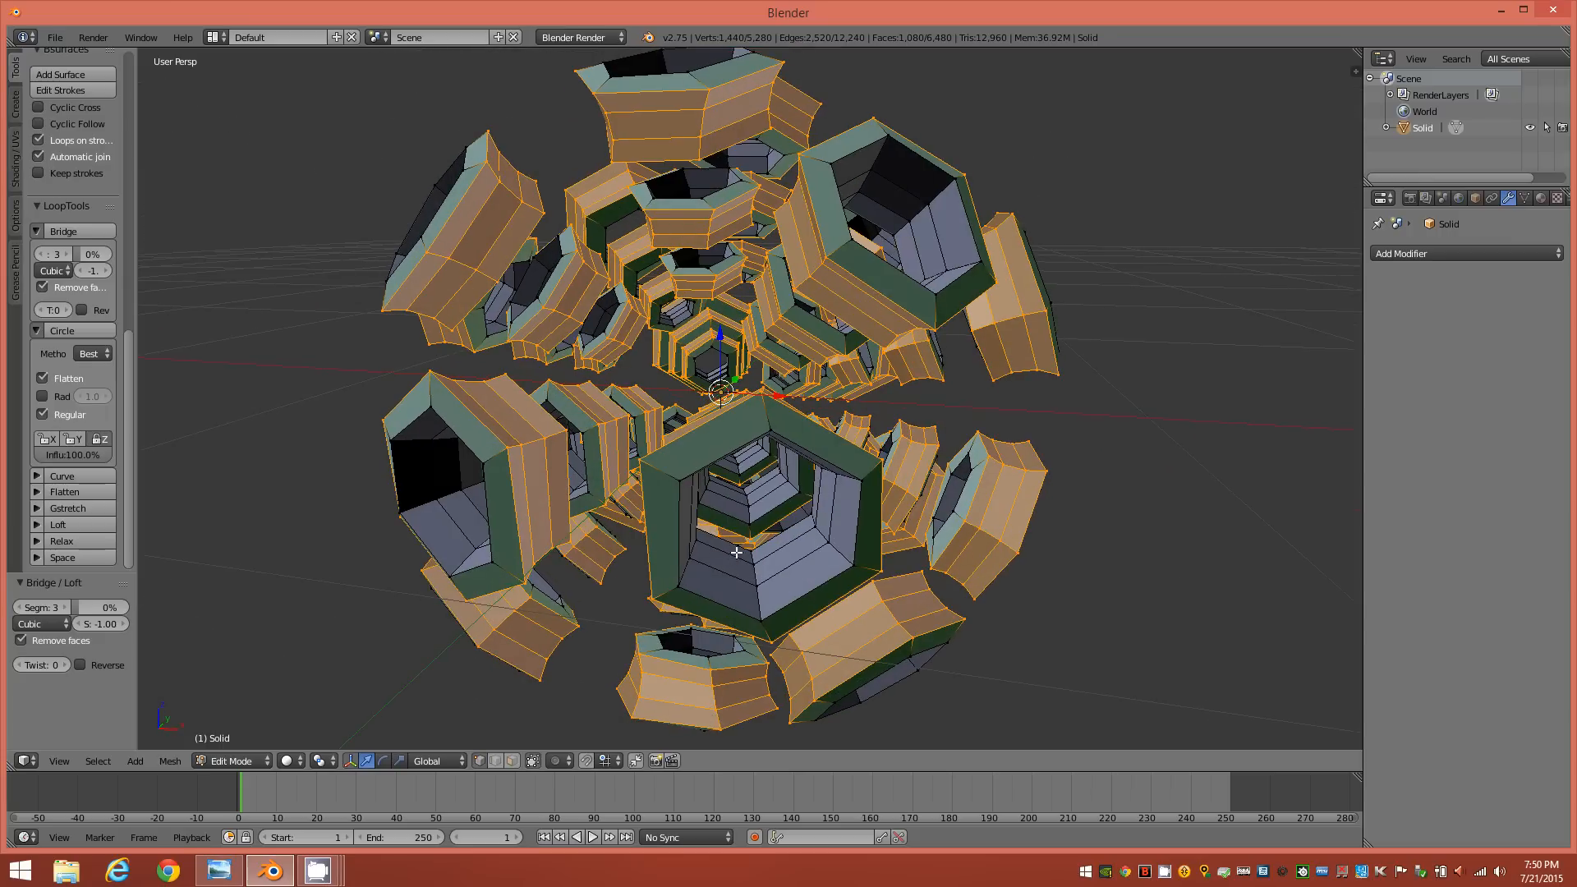
middle_drag(546, 303, 551, 318)
Apply Smooth Vertex to the newly bridged outer walls
drag(129, 335, 140, 84)
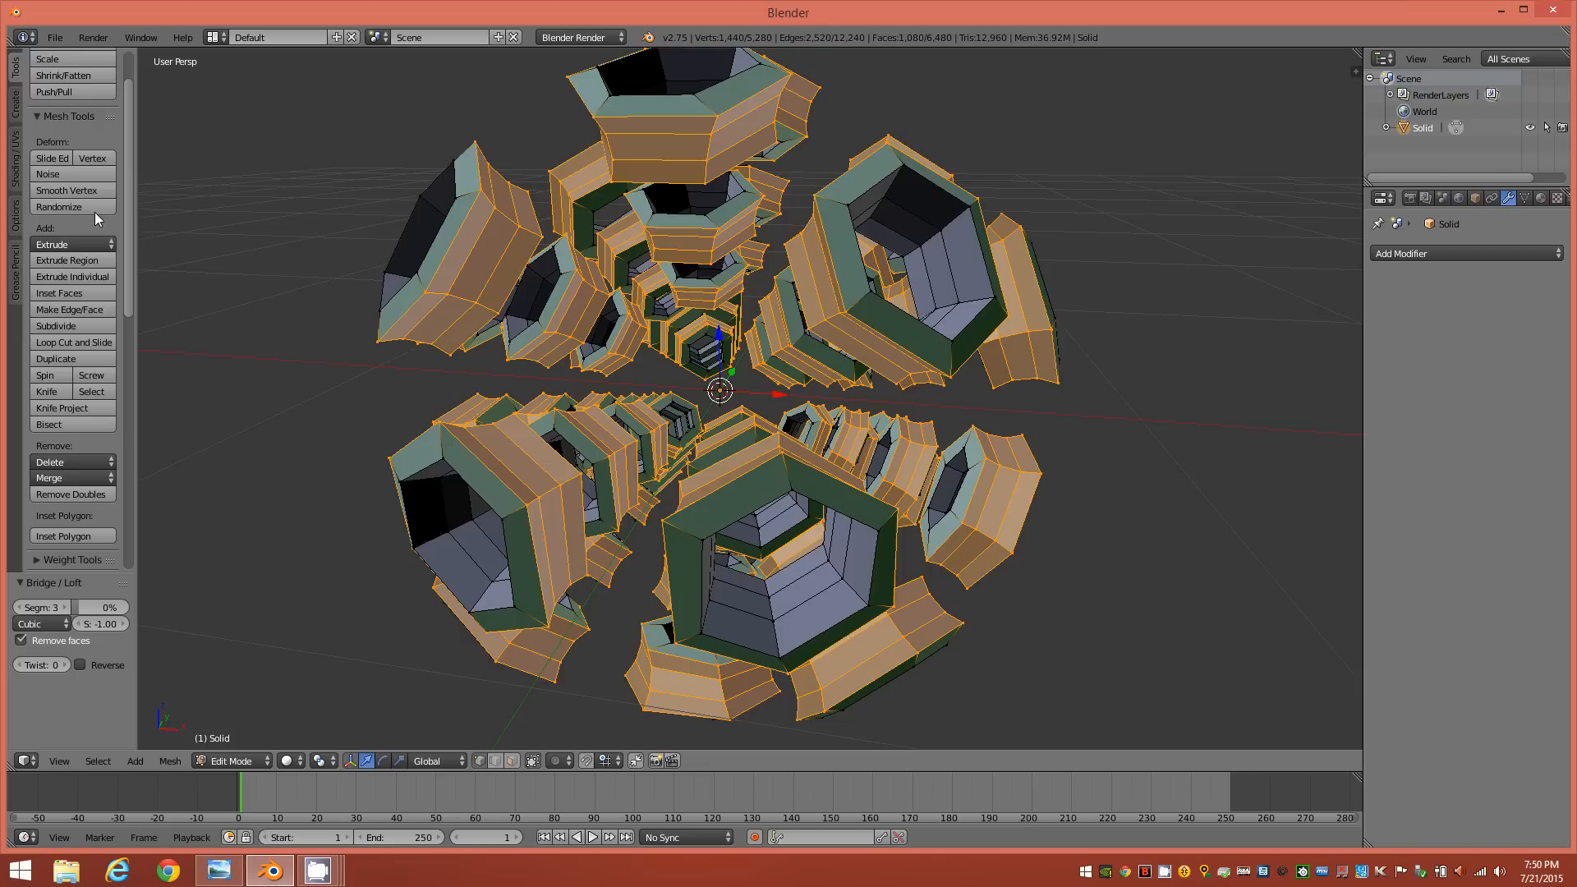
click(72, 192)
middle_drag(646, 396, 686, 328)
Clear the selection, pick one green ring face in face selection mode, and select all similar faces by Freestyle Face Marks
key(a)
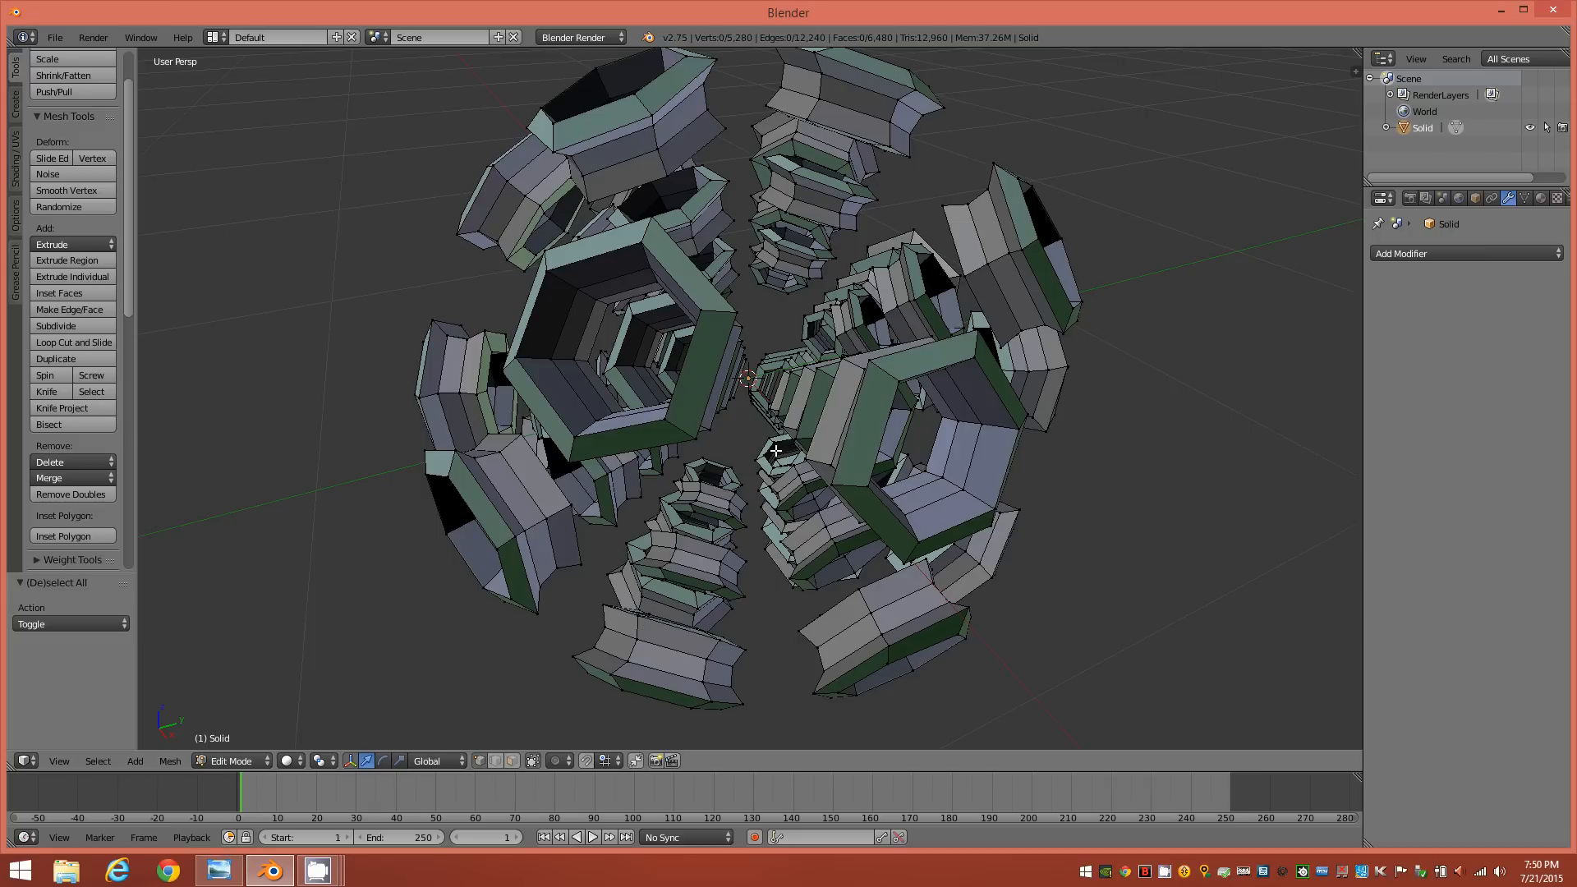
key(3)
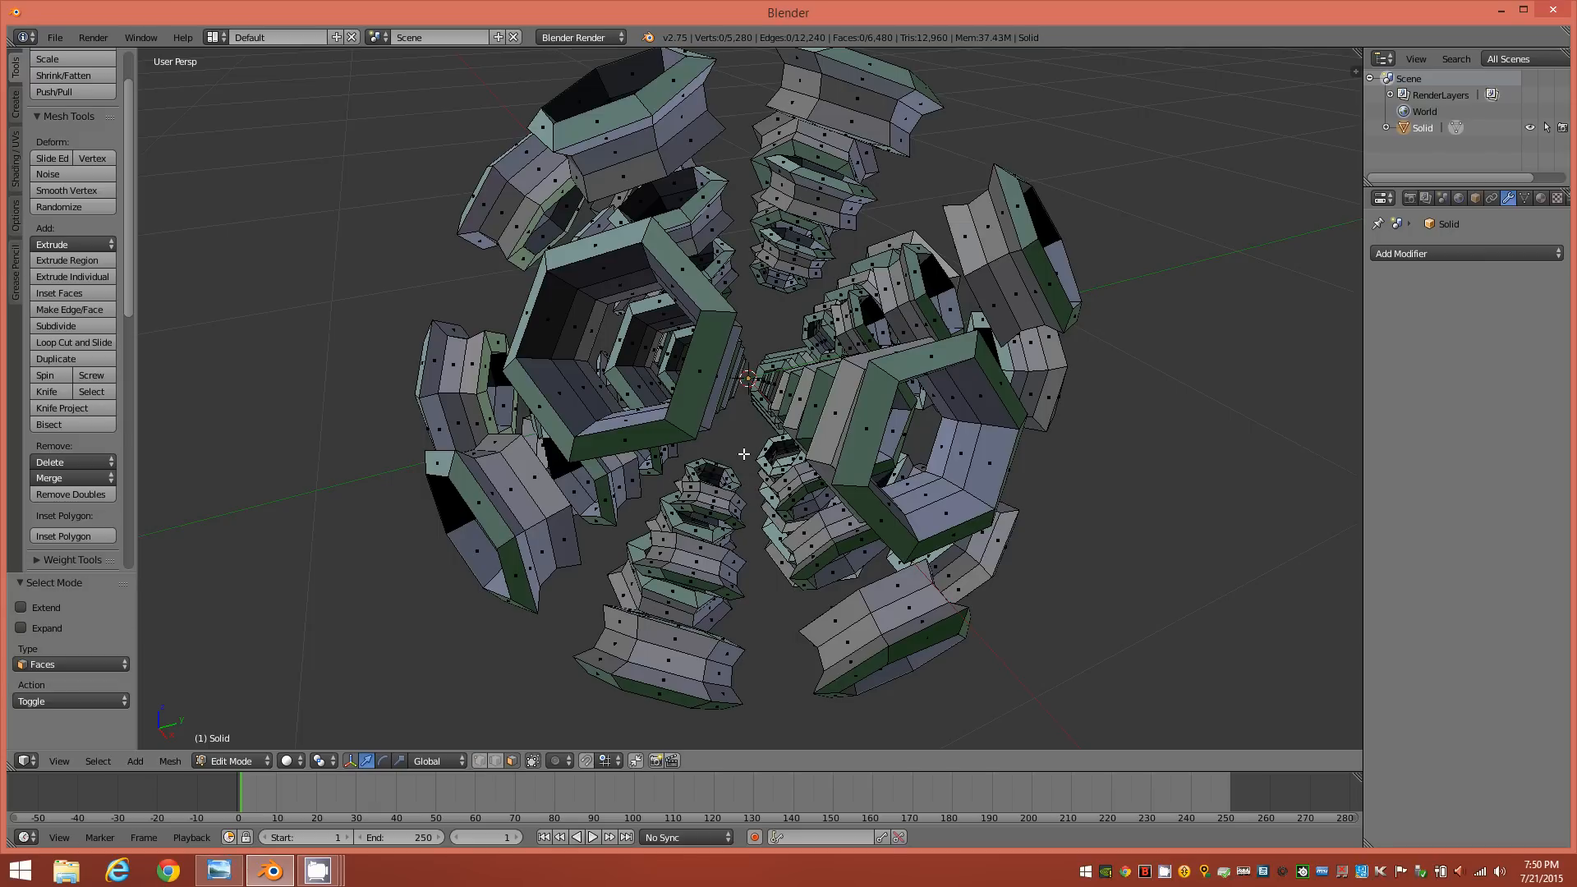
right_click(713, 405)
middle_drag(757, 412, 711, 425)
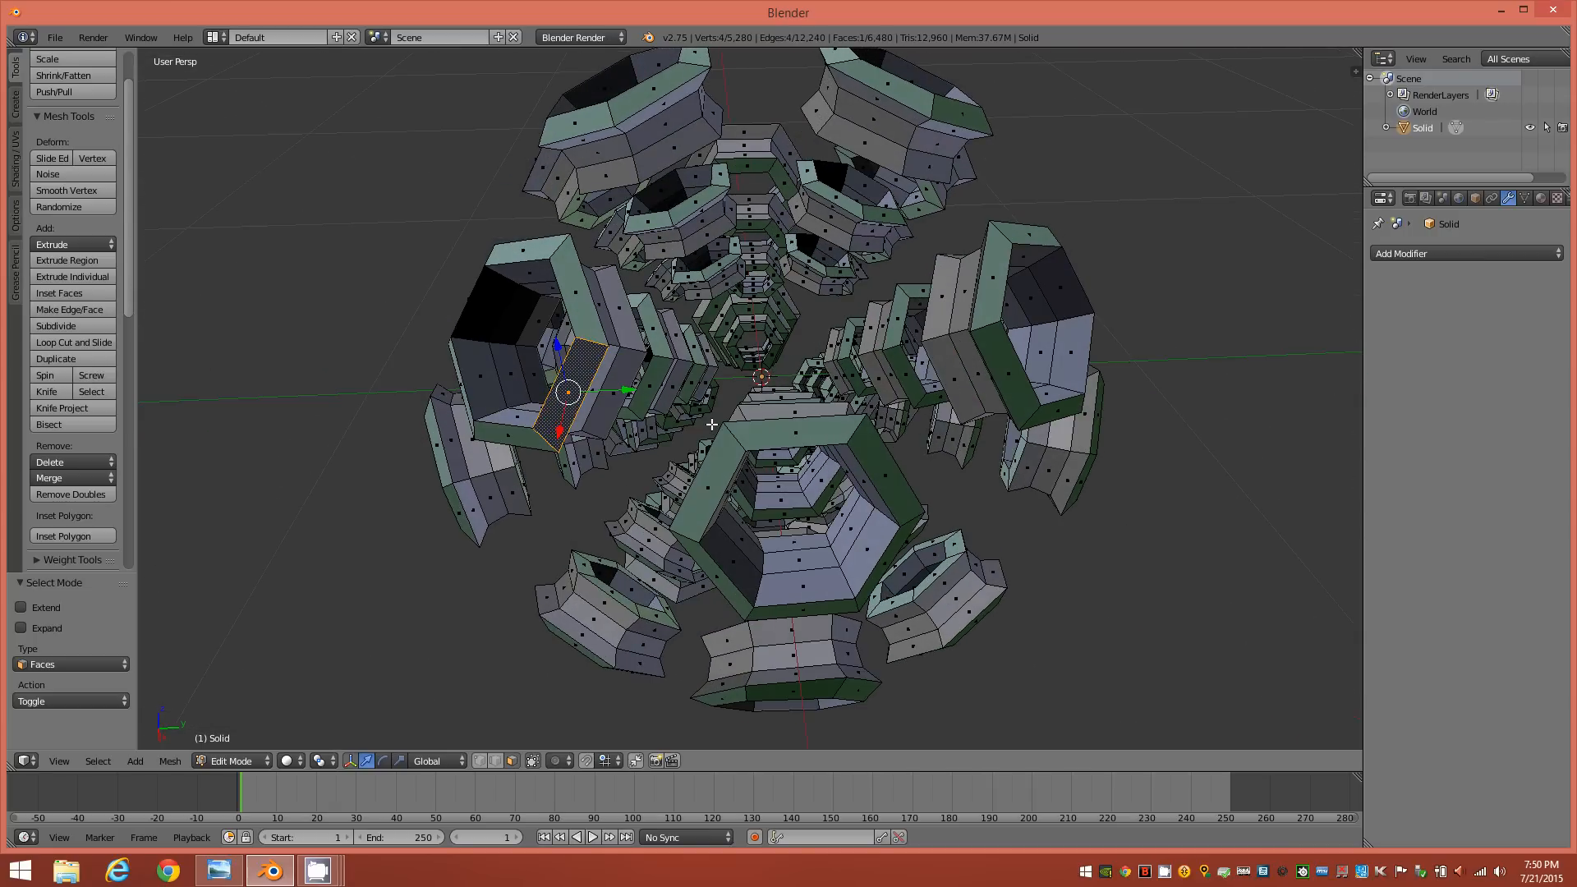
key(shift+g)
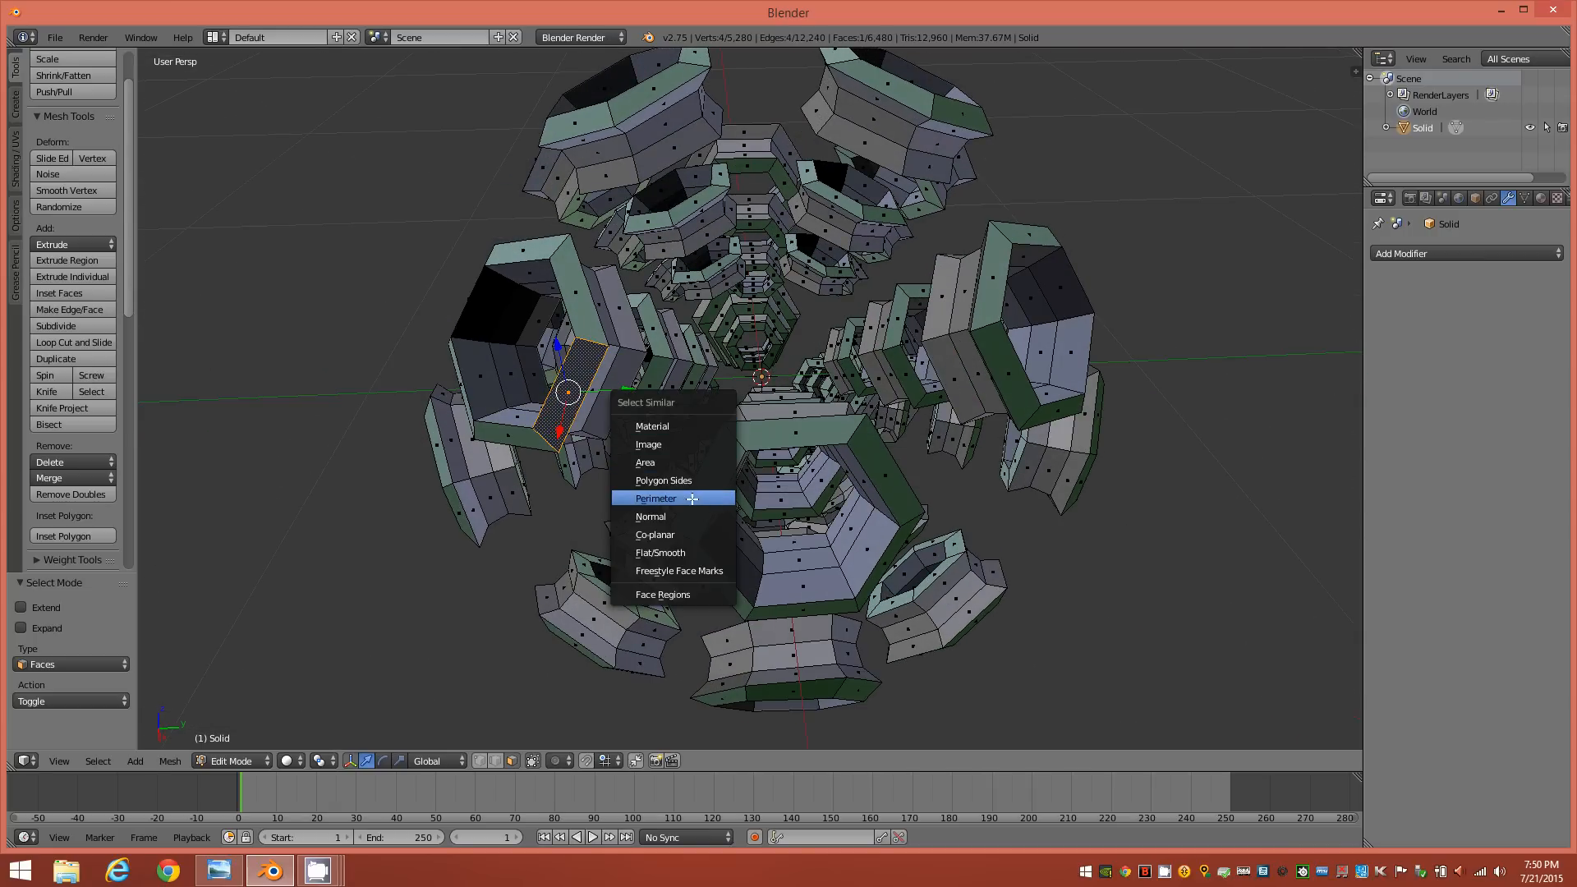
click(698, 571)
Delete the selected Freestyle-marked faces from all the hexagonal rings
middle_drag(914, 466, 787, 435)
key(x)
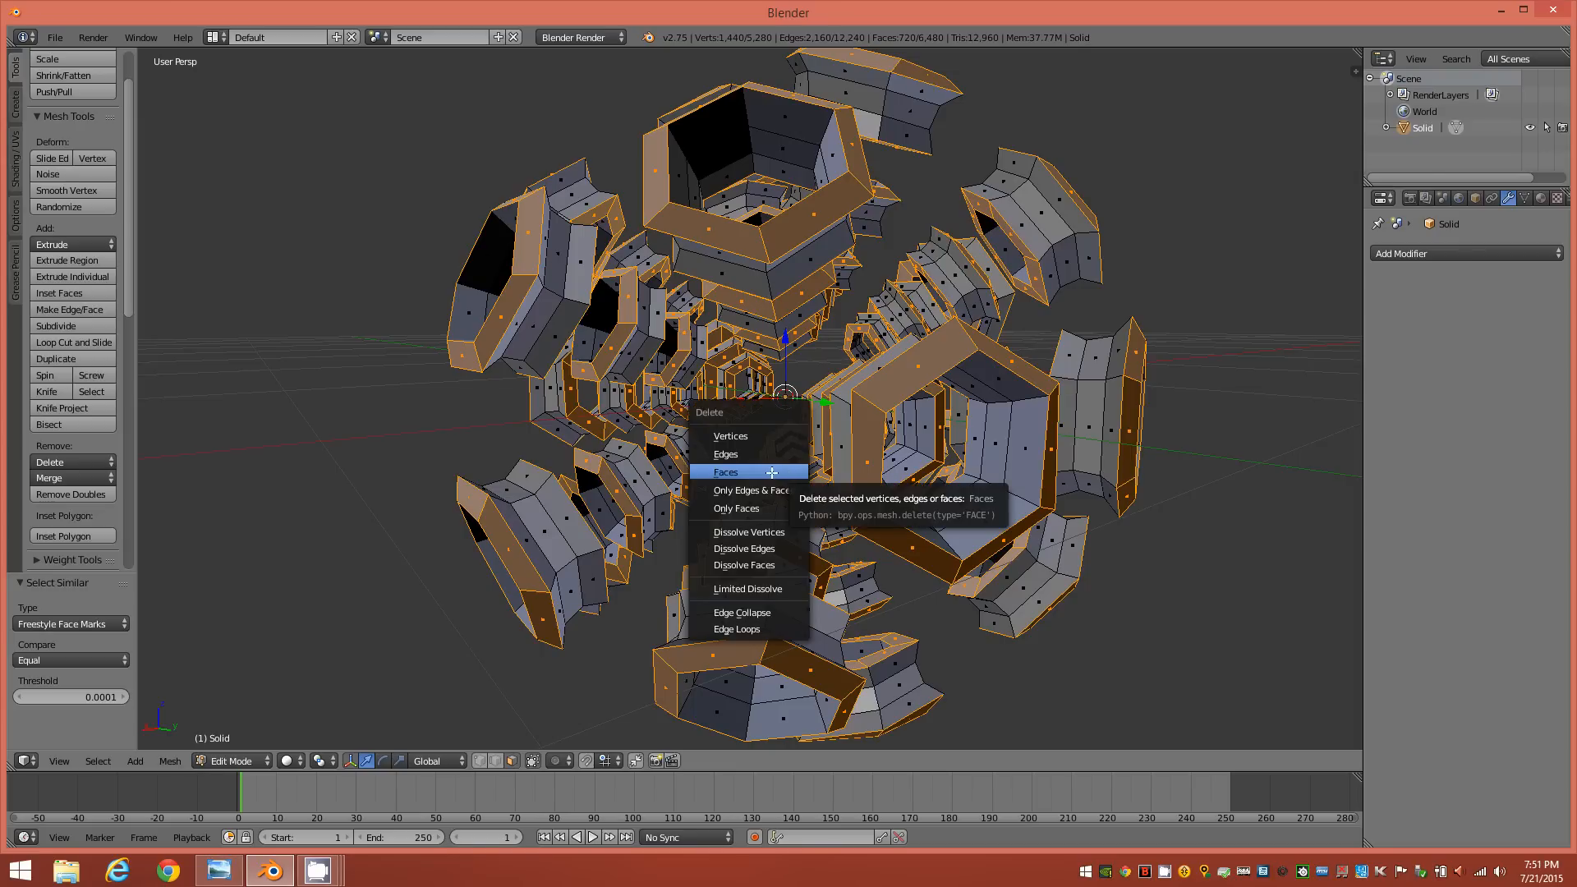
click(772, 473)
middle_drag(916, 467, 917, 502)
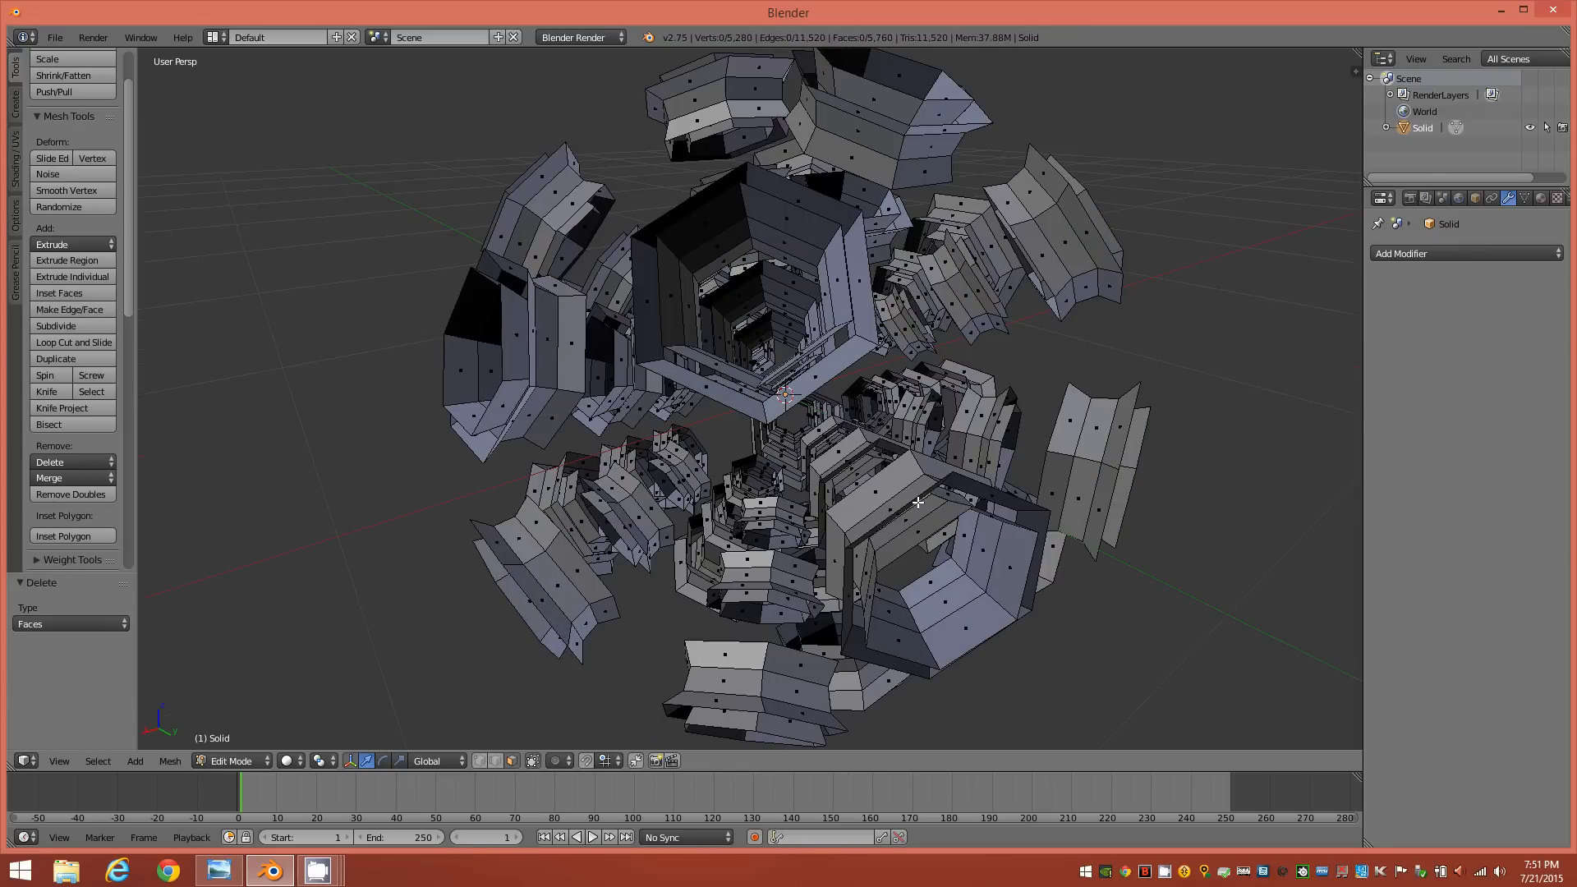
middle_drag(627, 483, 571, 542)
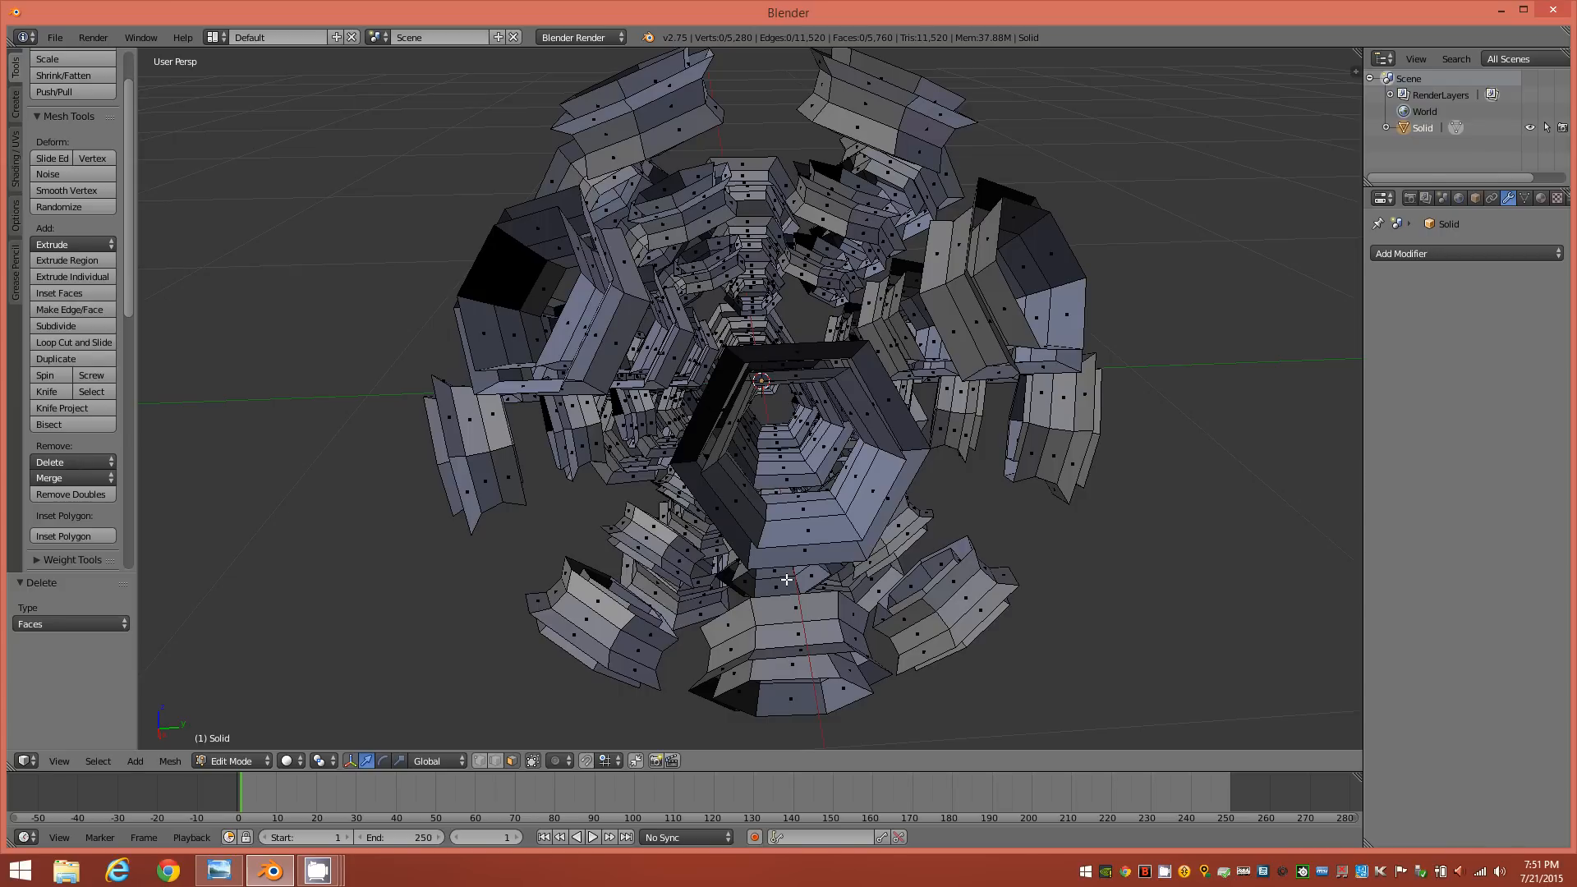
Reveal all the hidden geometry of the nested dodecahedron
key(alt+h)
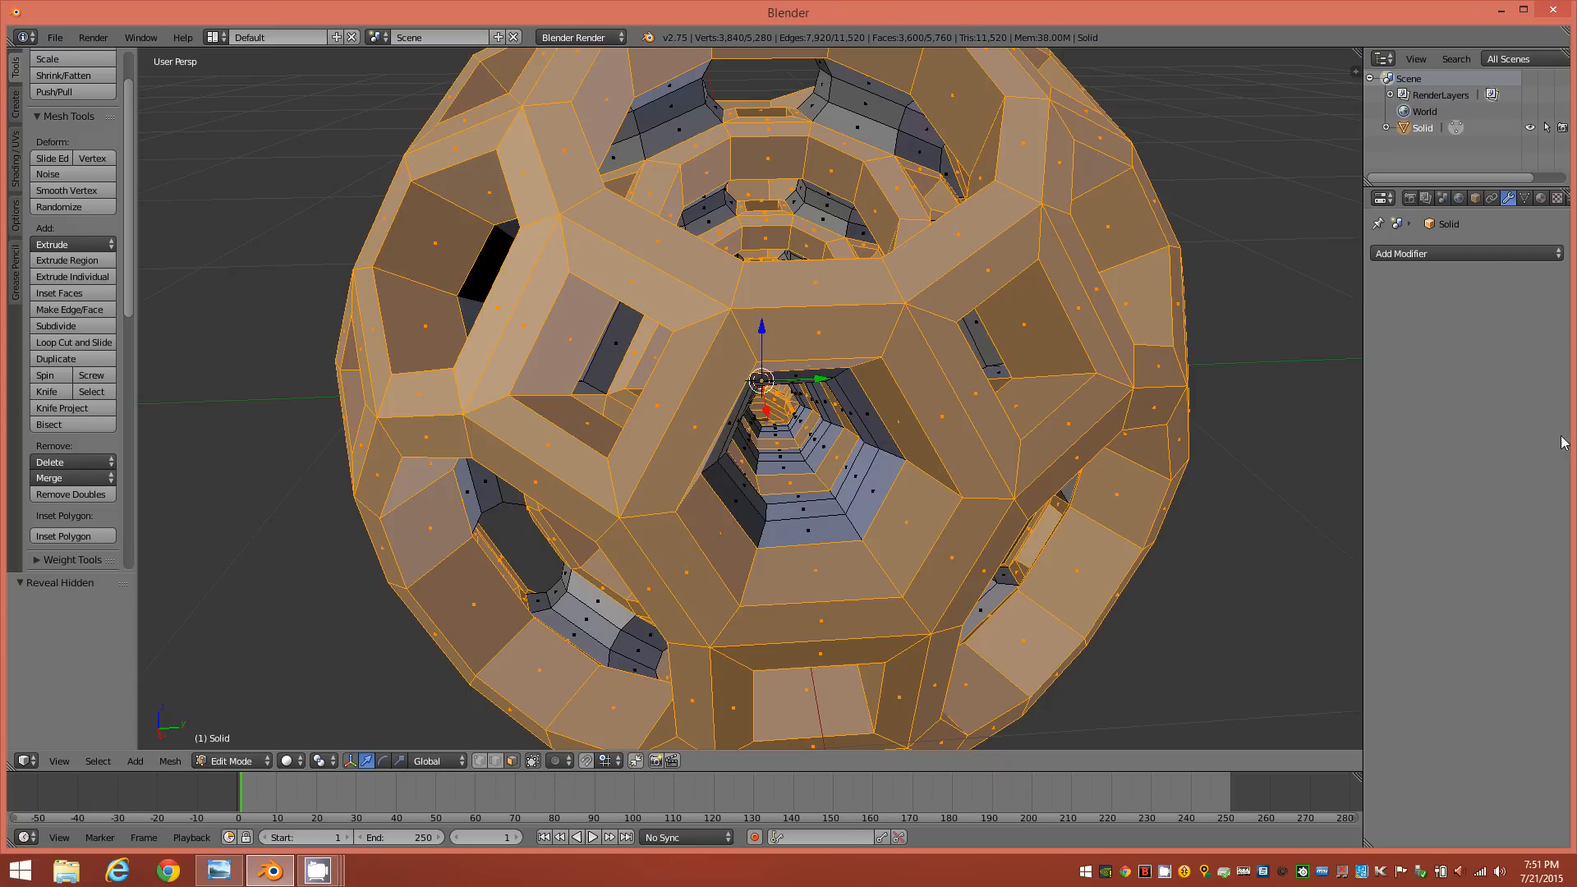
middle_drag(966, 406, 966, 449)
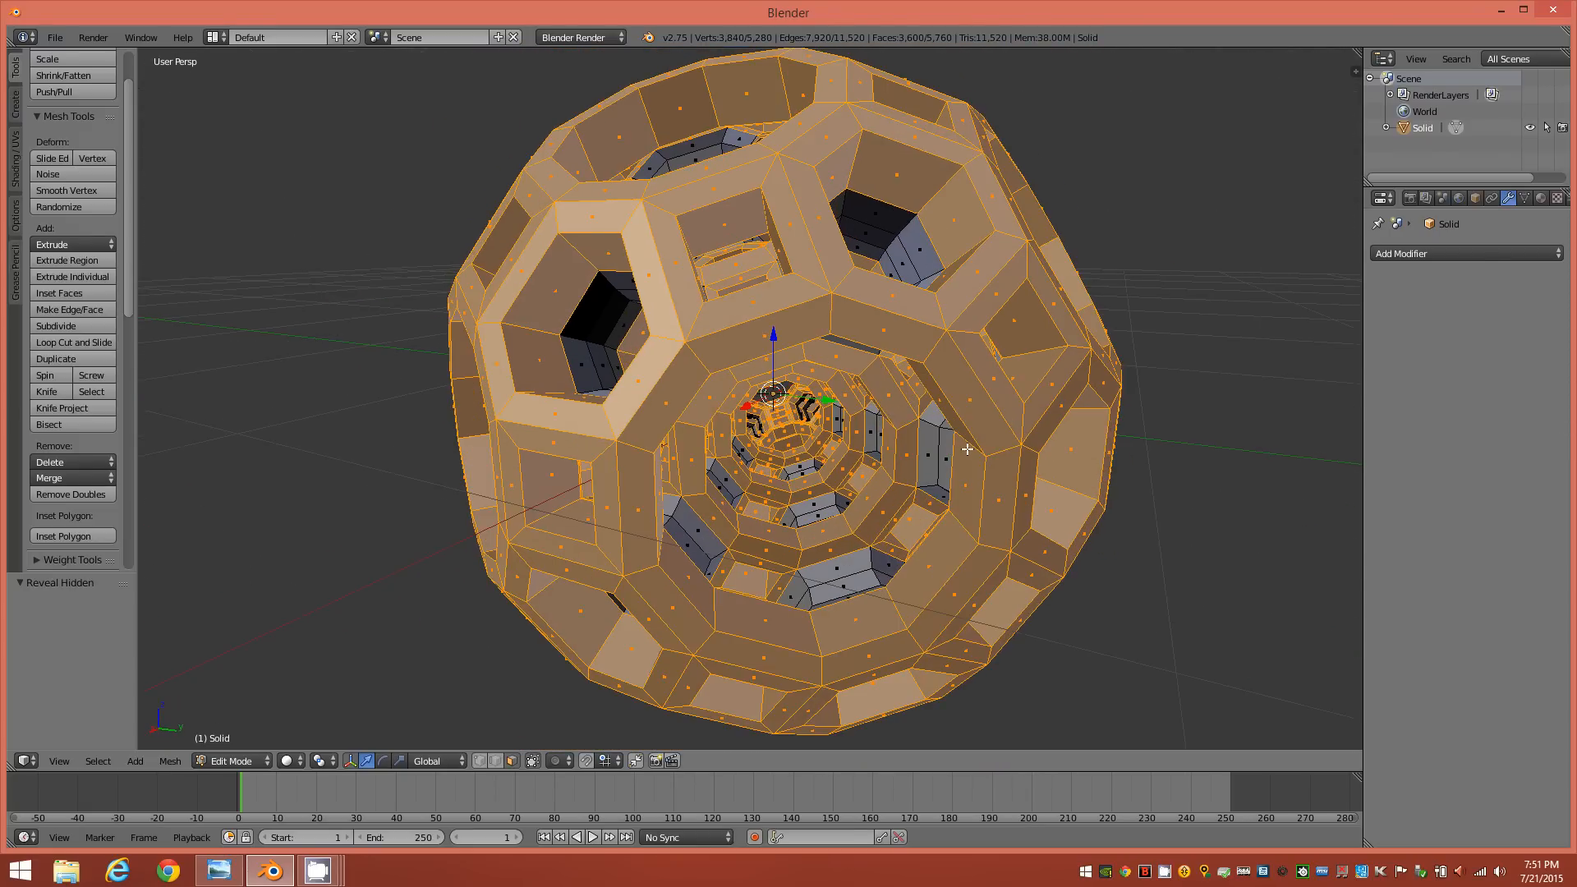
middle_drag(788, 456, 848, 433)
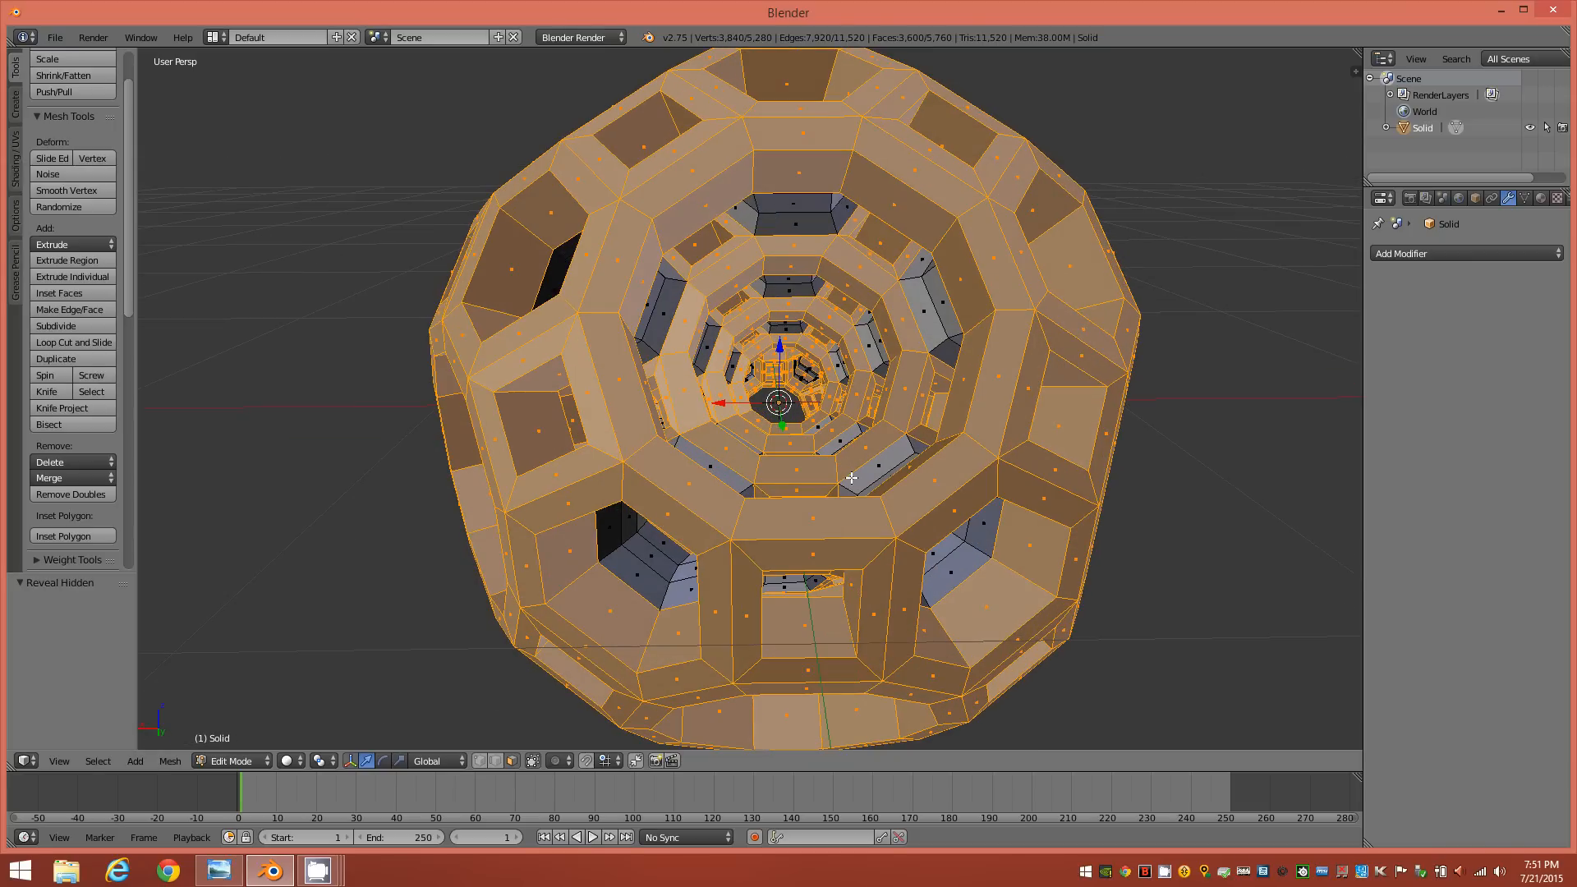
middle_drag(859, 442, 855, 463)
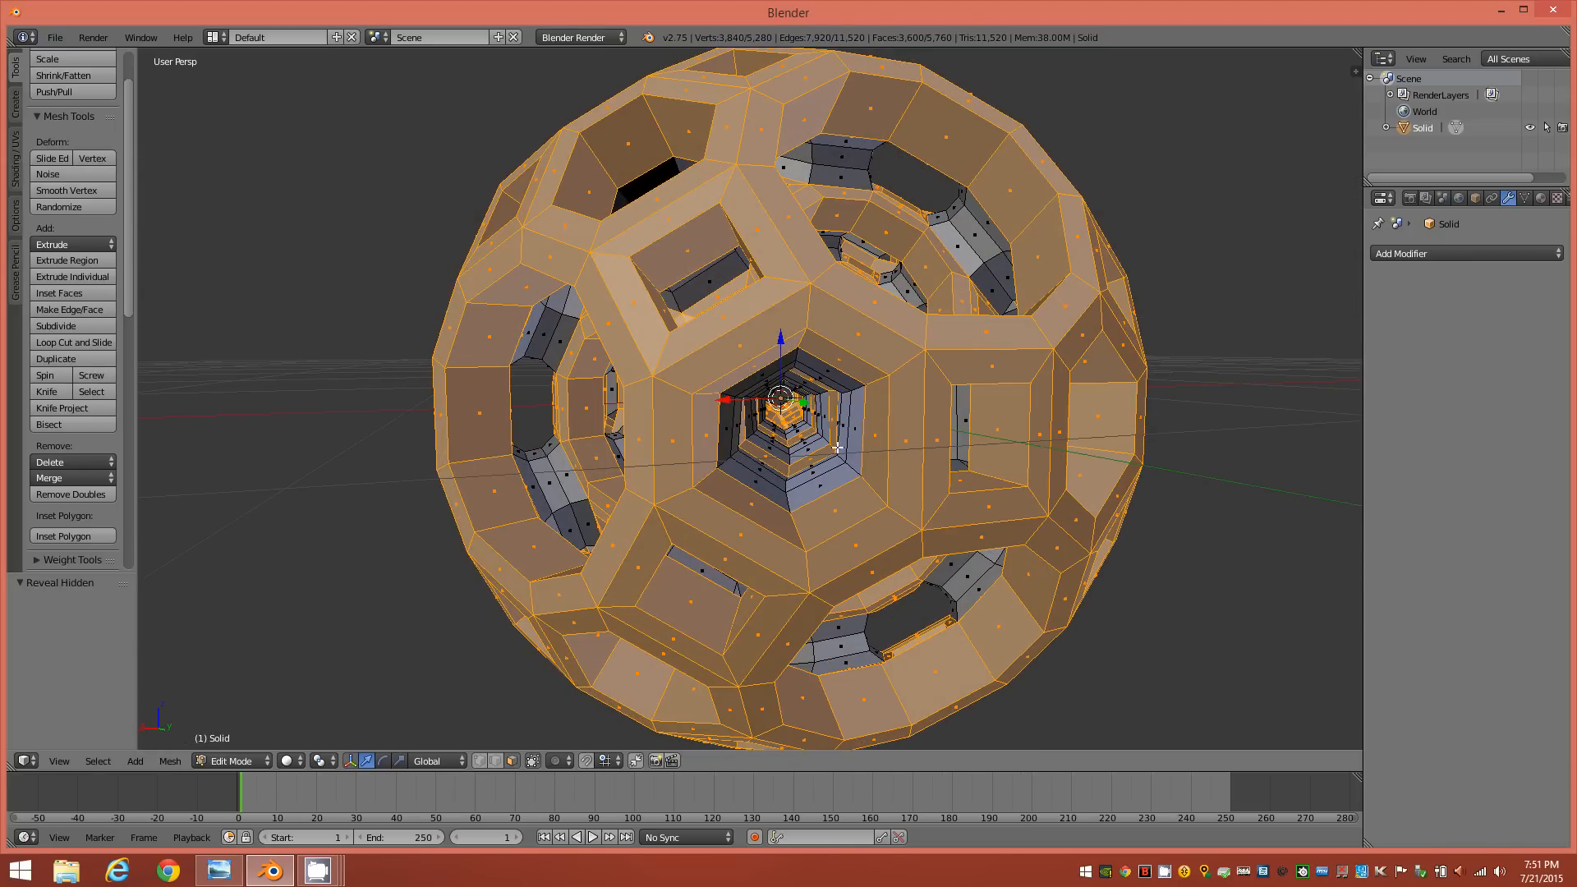
middle_drag(907, 399, 822, 460)
Select the entire mesh, make its normals consistent facing outward, and clear the selection
key(a)
key(a)
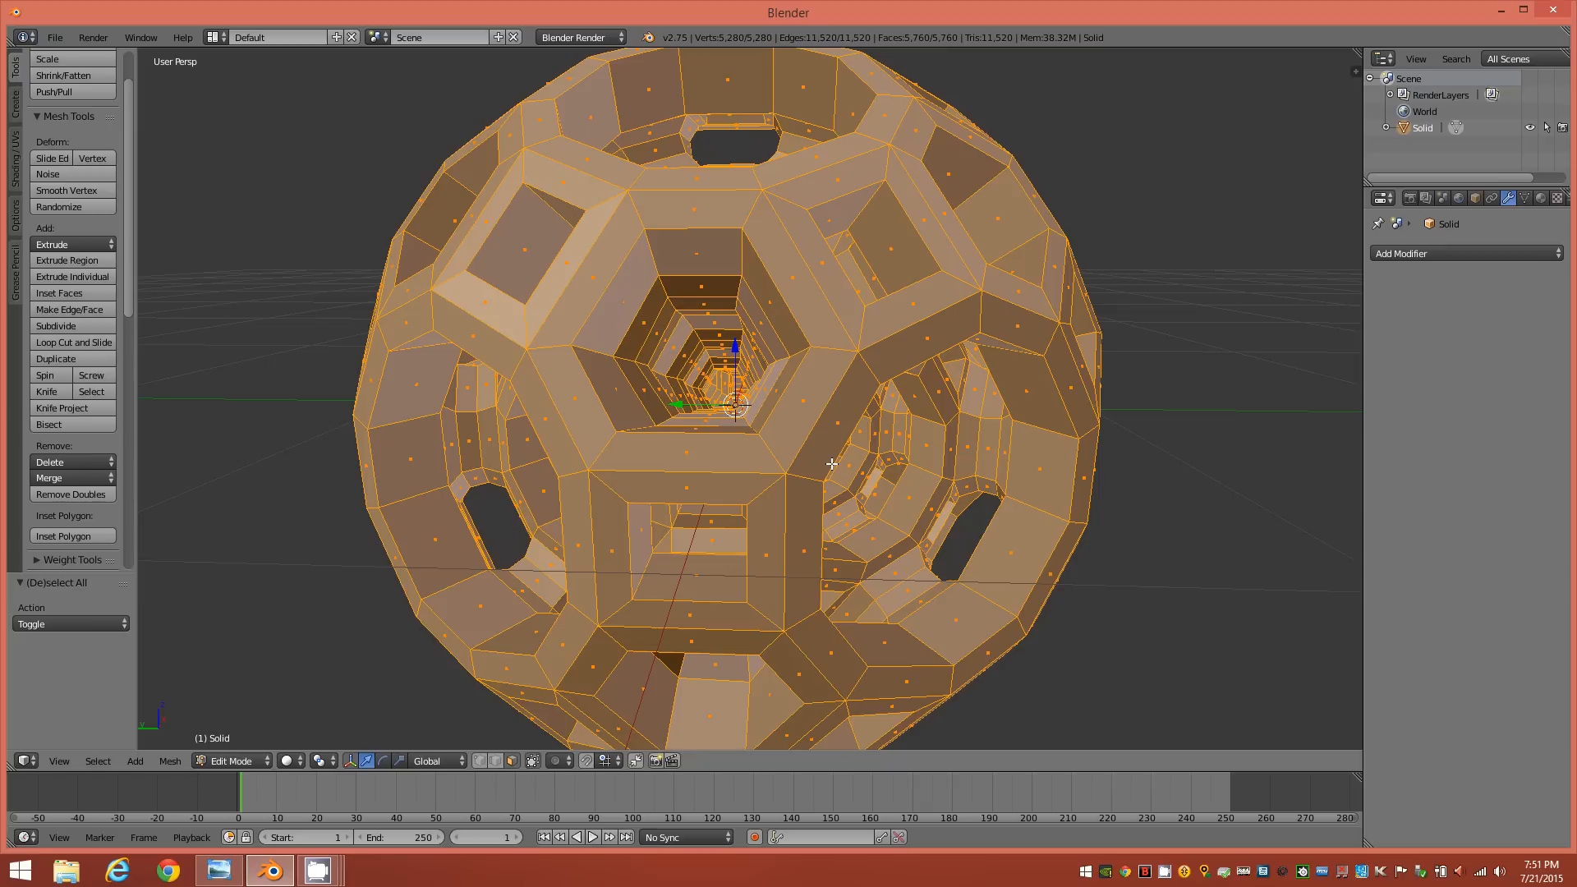
key(ctrl+n)
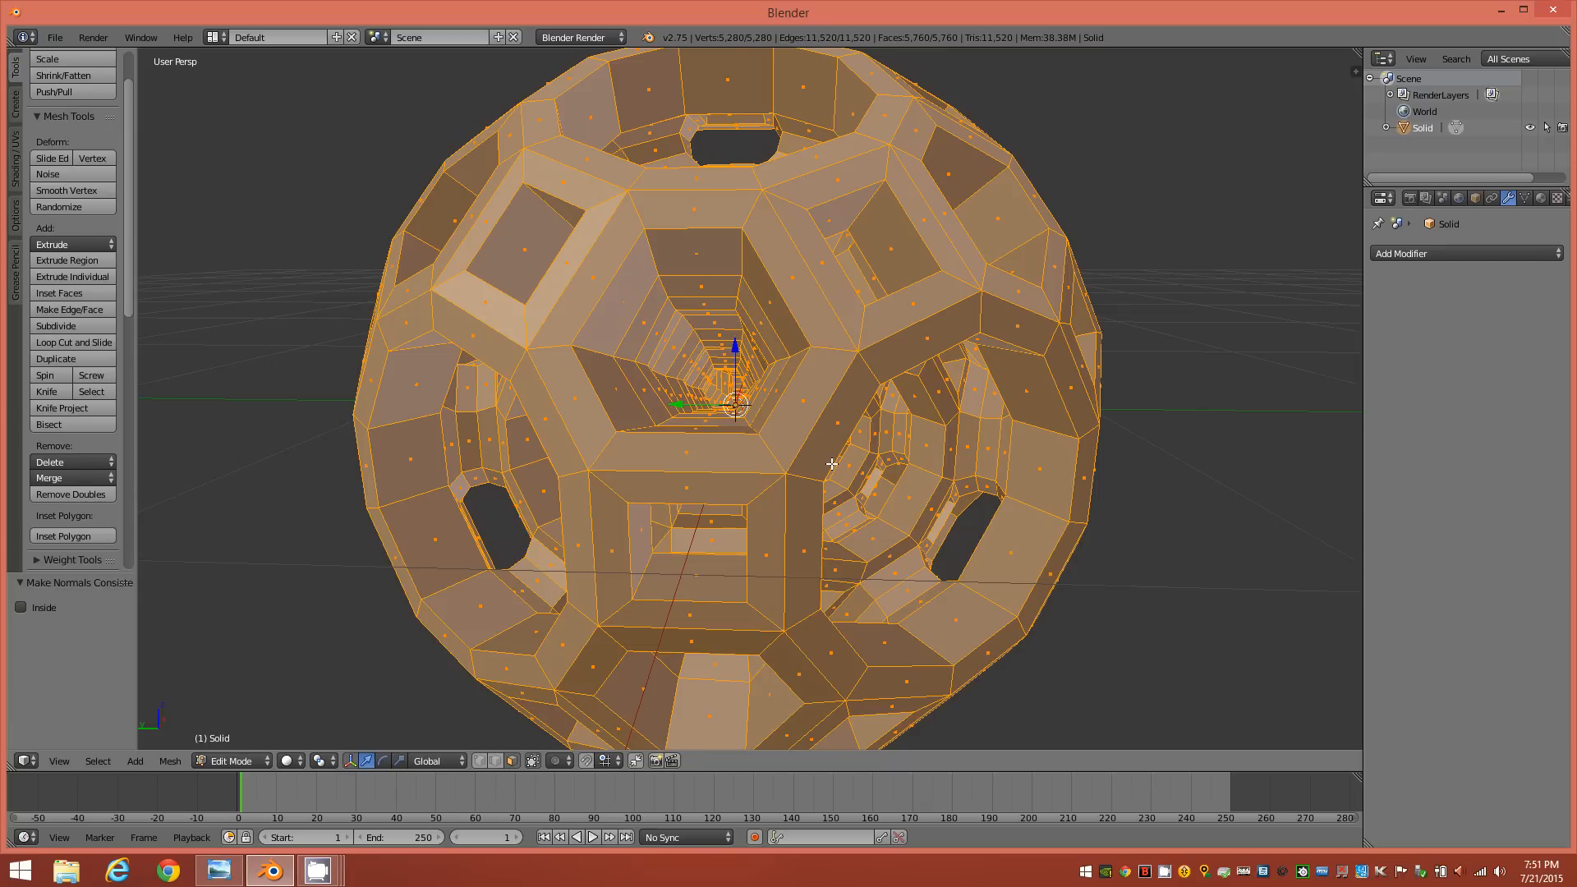
middle_drag(957, 456, 967, 489)
middle_drag(807, 560, 946, 609)
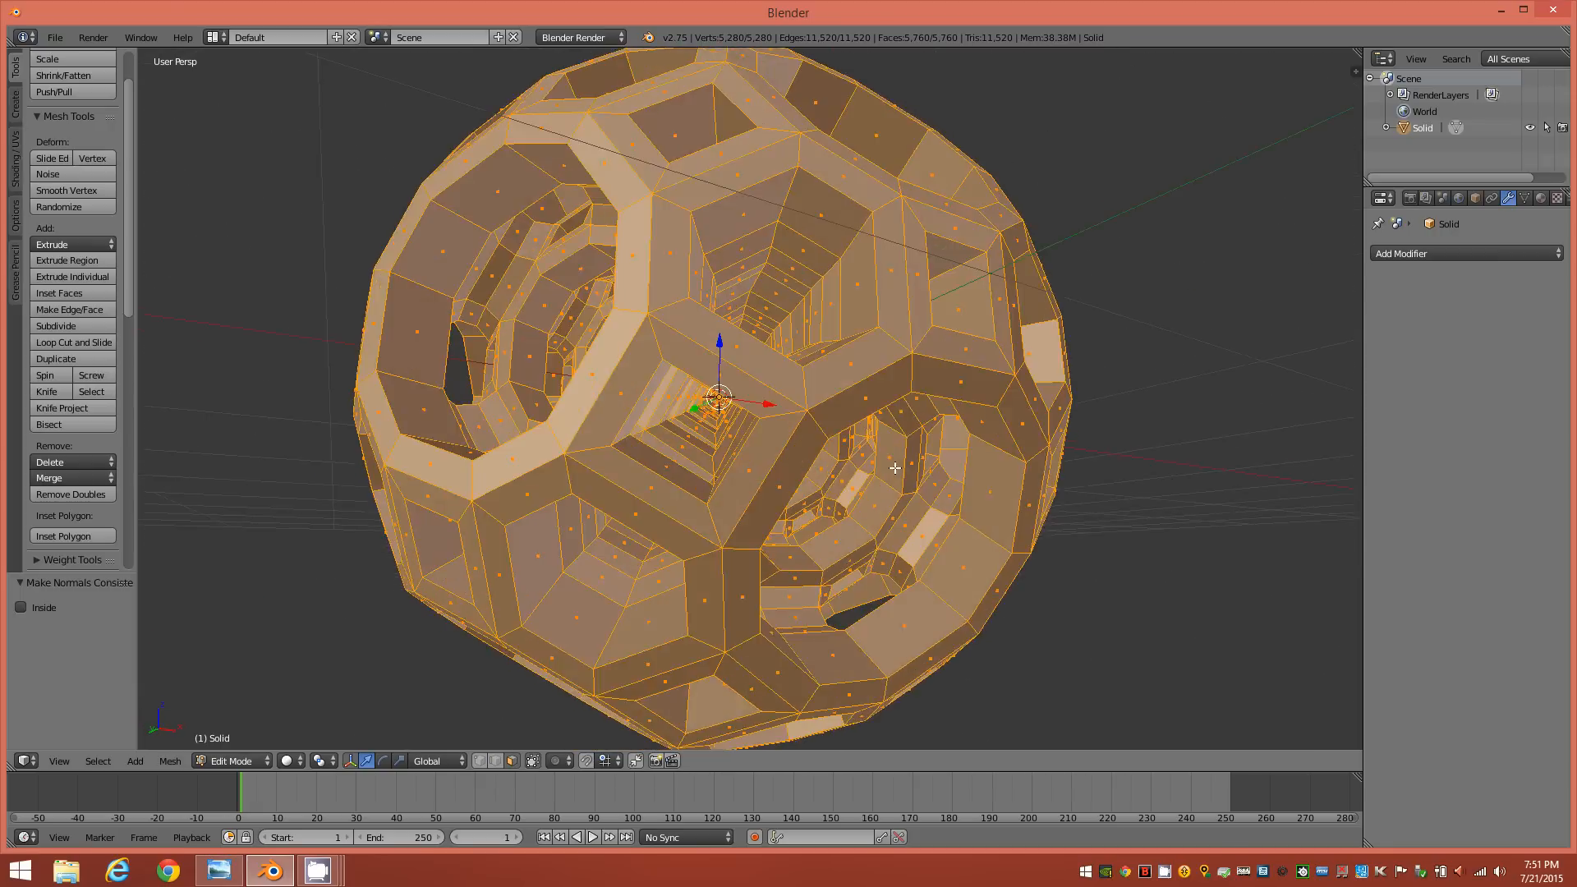
middle_drag(936, 412, 855, 558)
key(a)
mouse_move(945, 519)
middle_down()
mouse_move(877, 450)
mouse_move(887, 366)
mouse_move(973, 545)
mouse_move(952, 514)
middle_up()
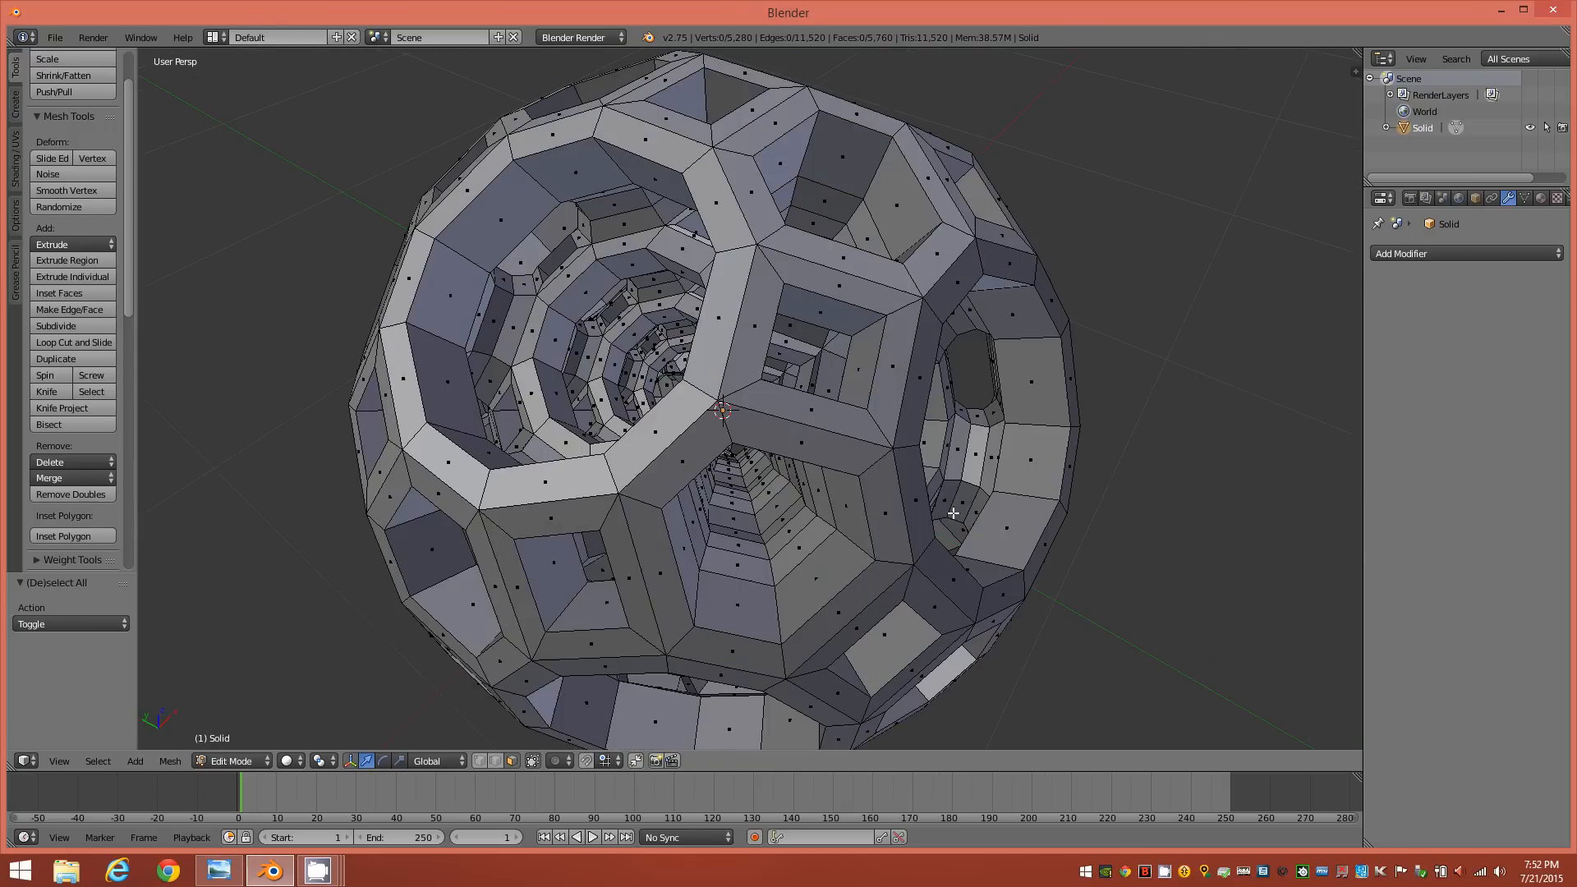
middle_drag(516, 337, 759, 359)
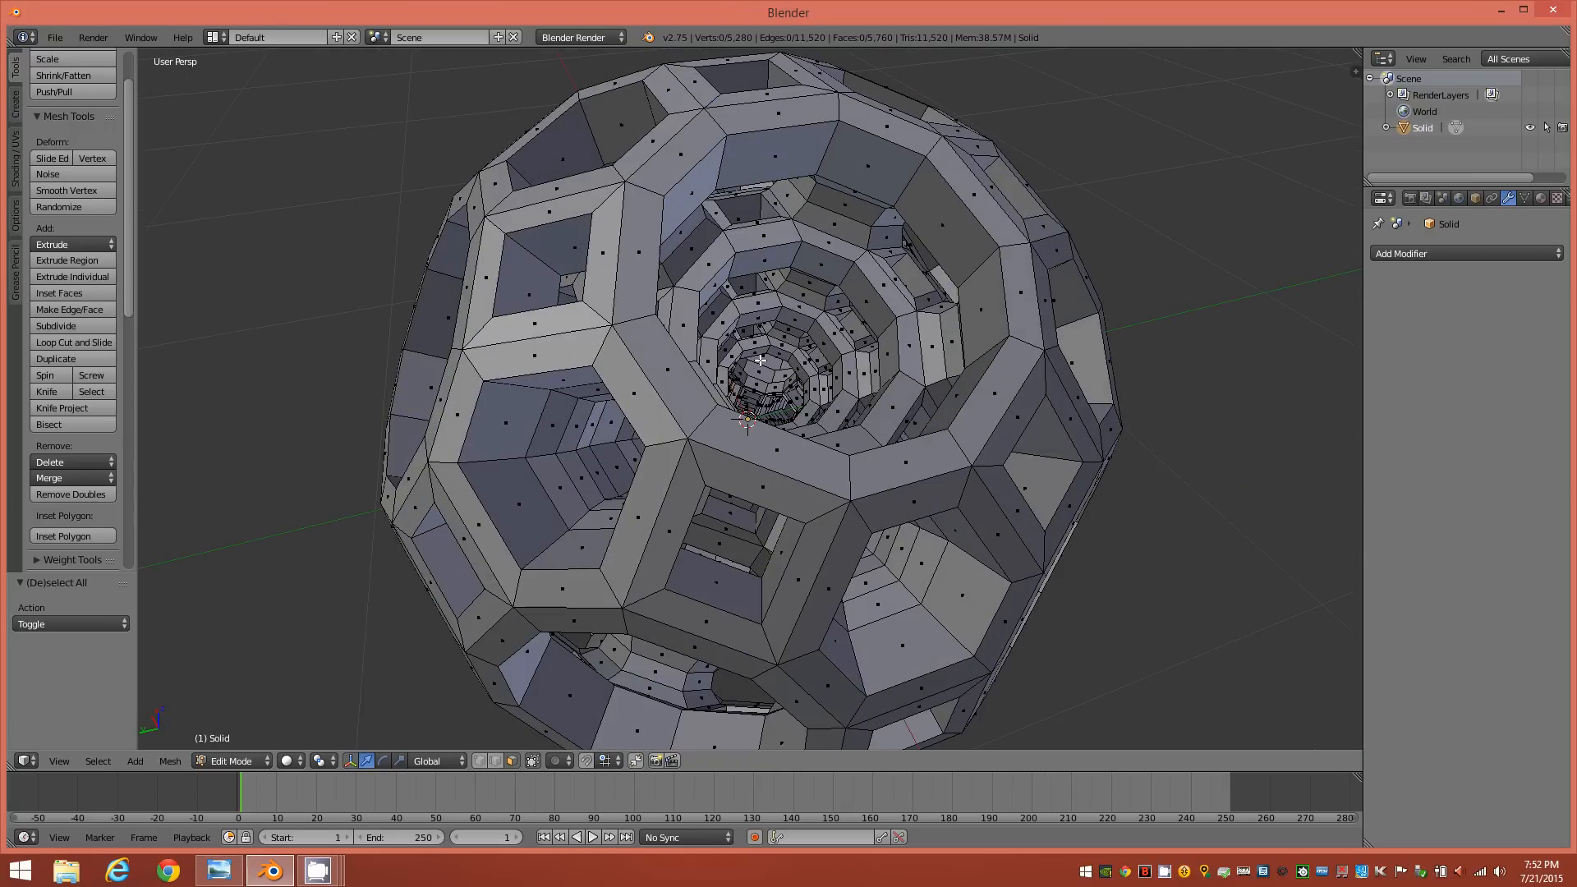
middle_drag(1007, 405, 723, 384)
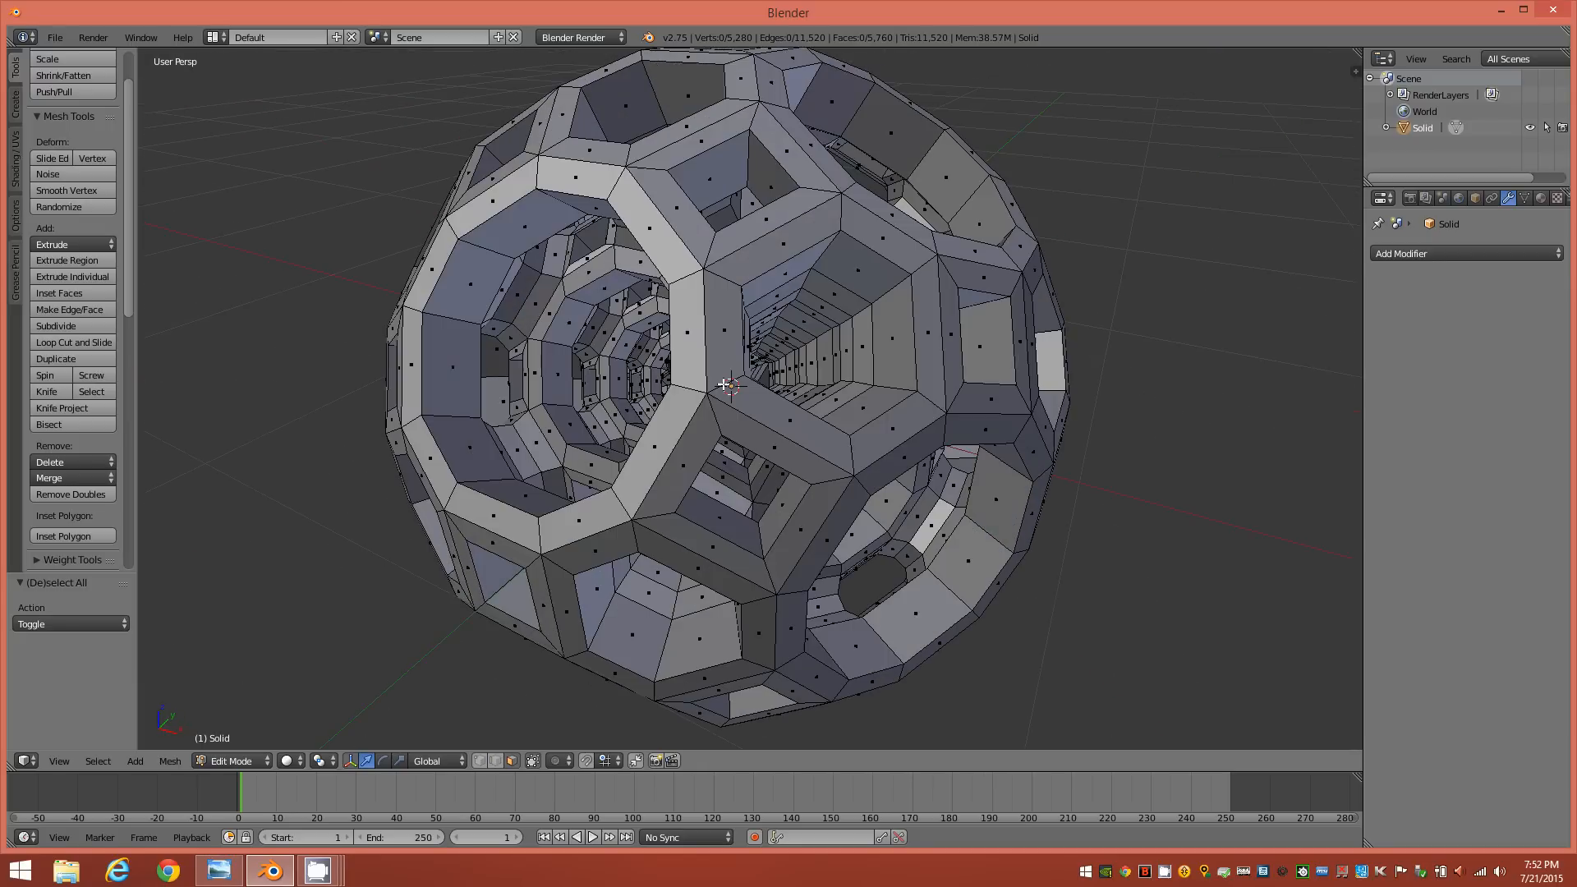
Return to Object Mode and add a Subdivision Surface modifier with 3 view subdivisions
key(Tab)
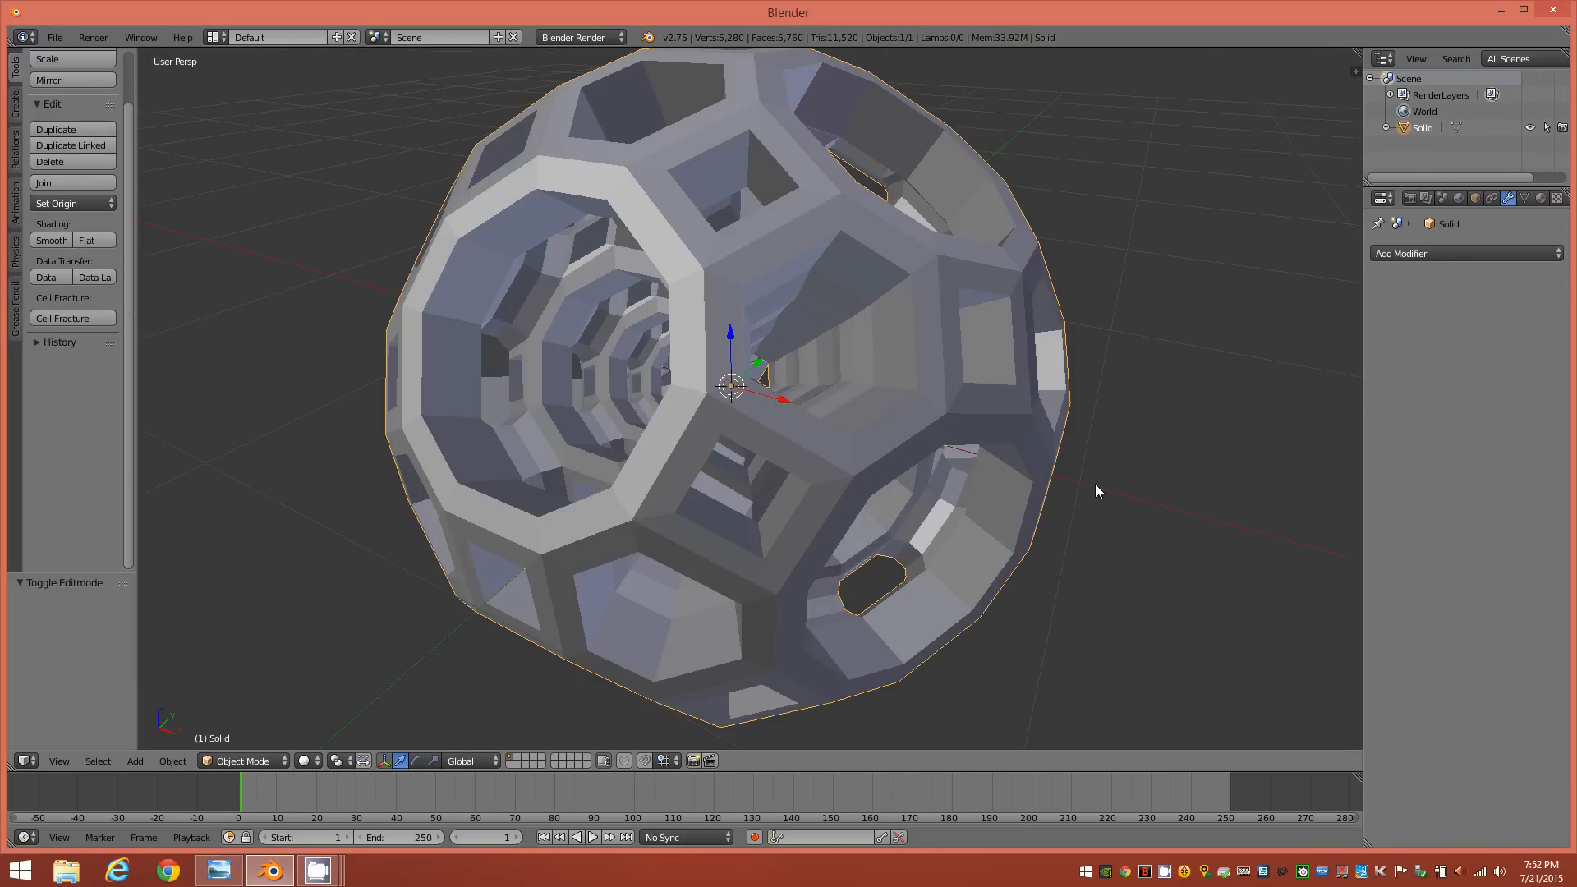
middle_drag(1019, 445, 1060, 427)
click(1521, 251)
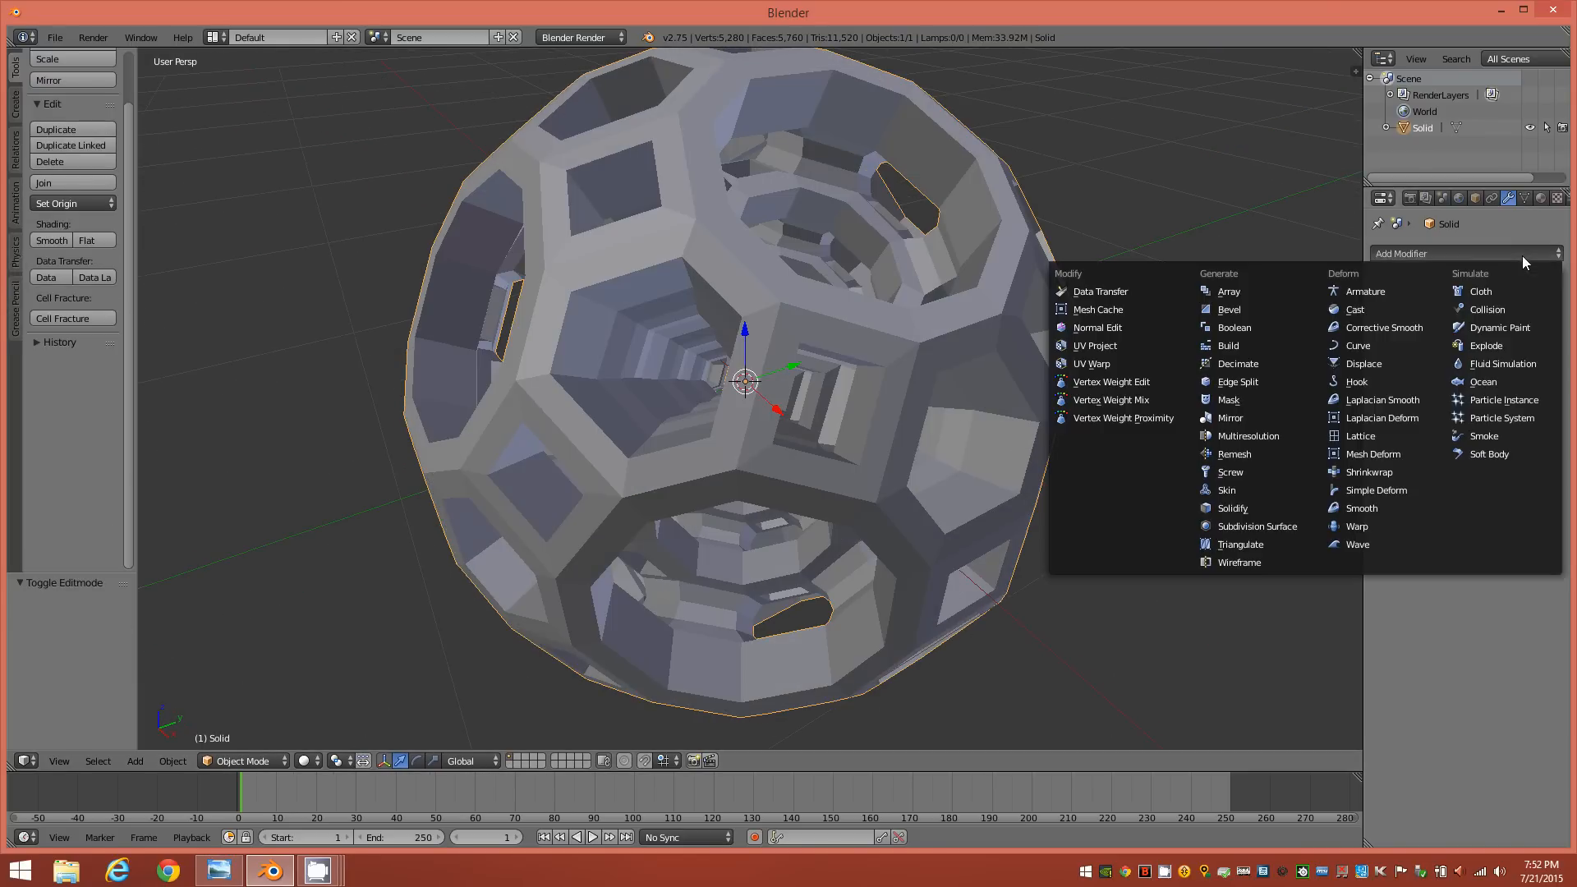
click(1313, 526)
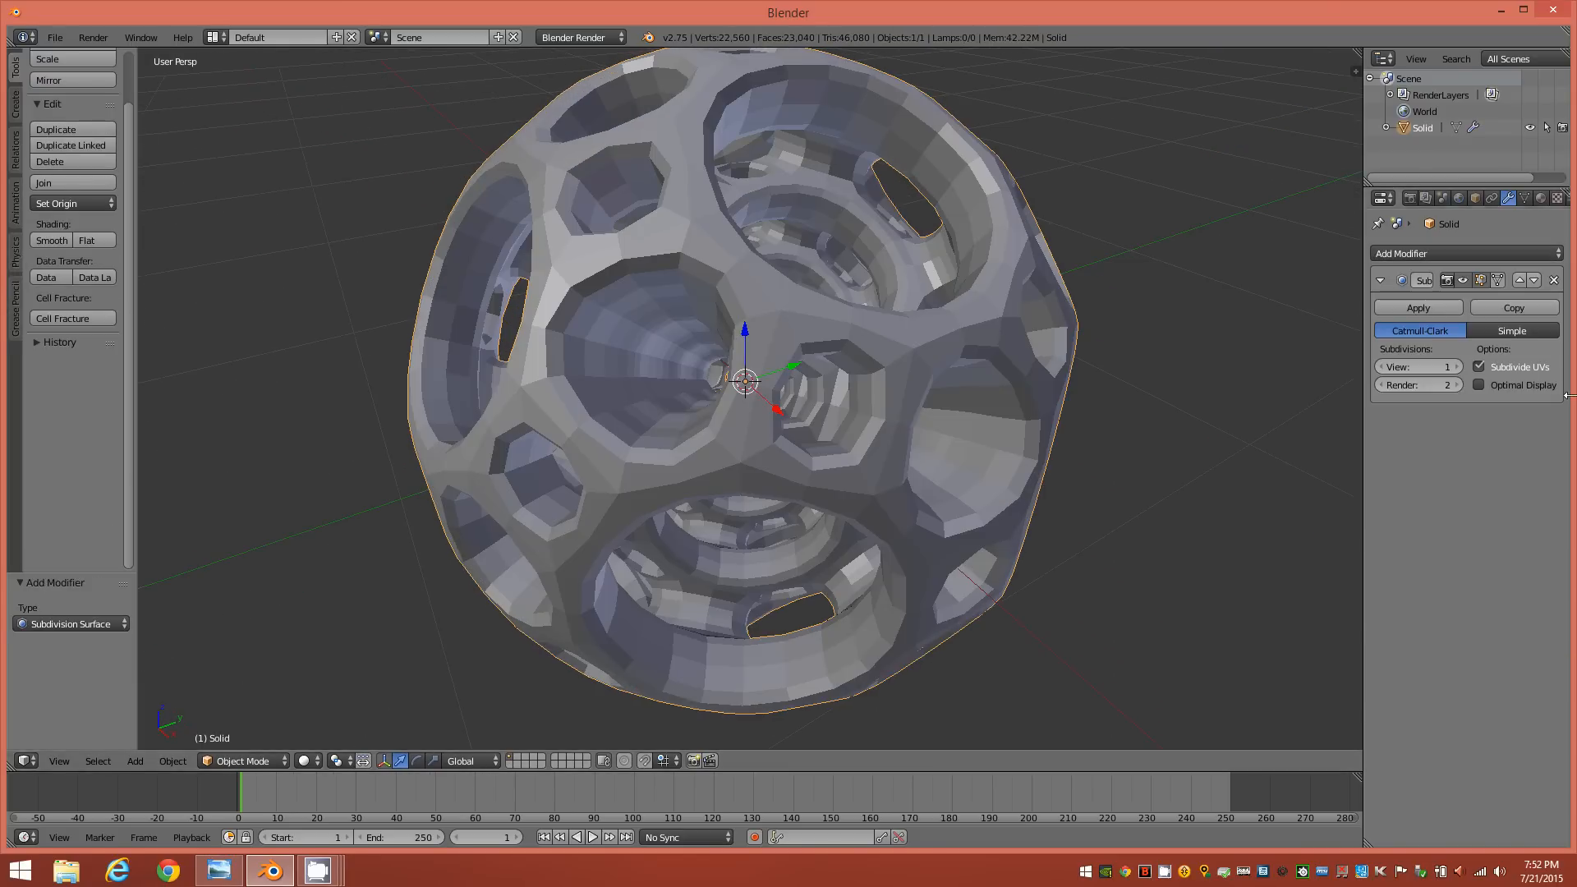
click(1458, 367)
click(1458, 367)
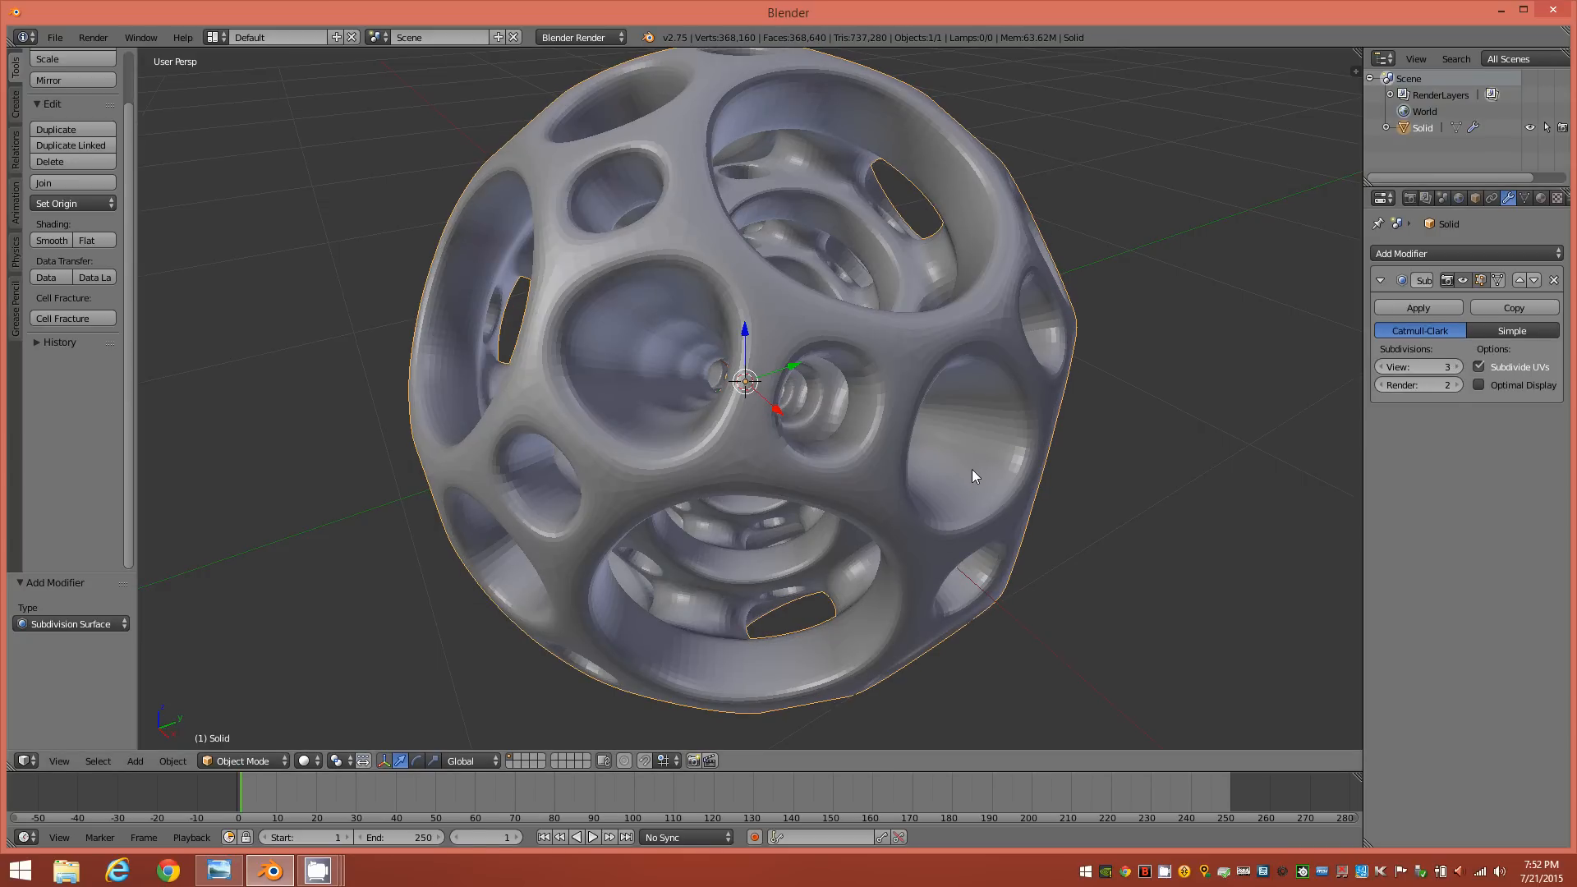
Try 4 view subdivisions on the Subdivision Surface modifier and set them back to 3
middle_drag(919, 424, 974, 406)
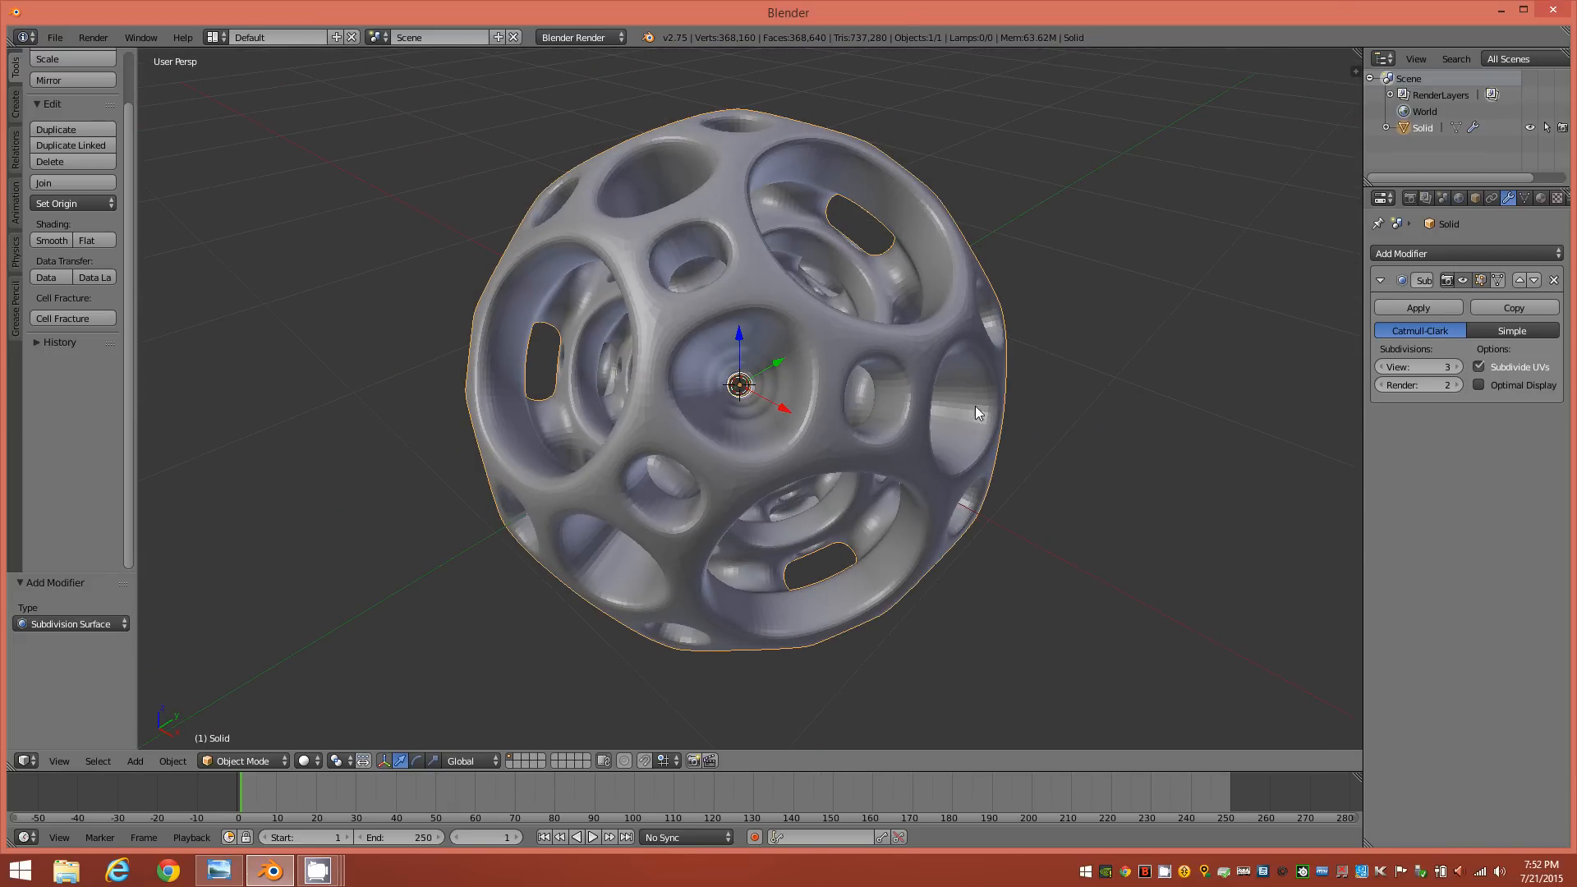
middle_drag(811, 332, 891, 359)
click(1456, 367)
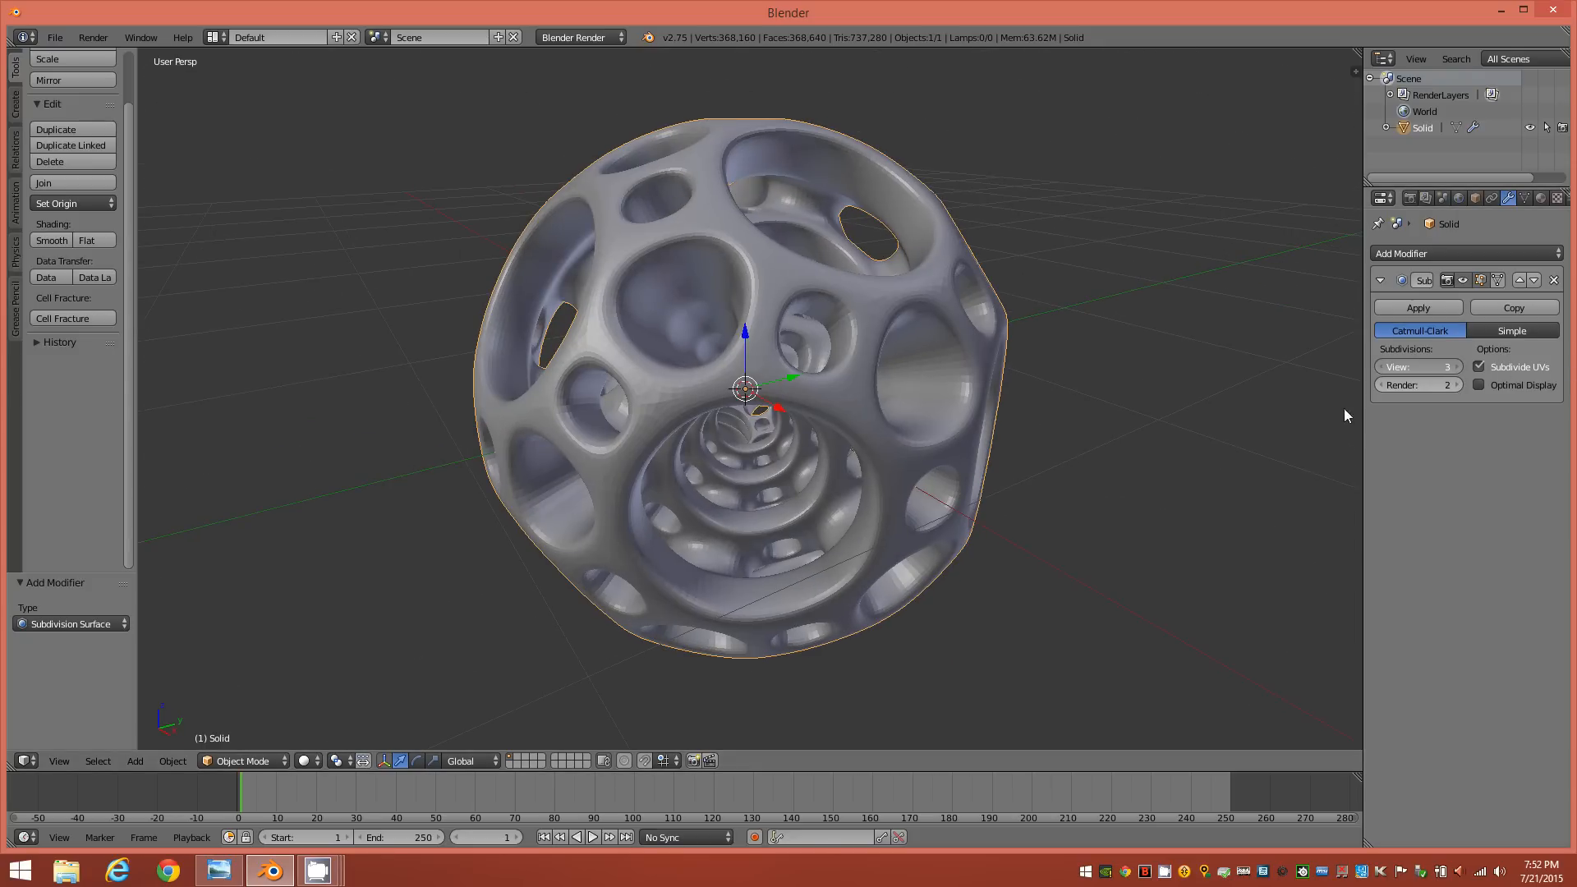
middle_drag(807, 357, 874, 352)
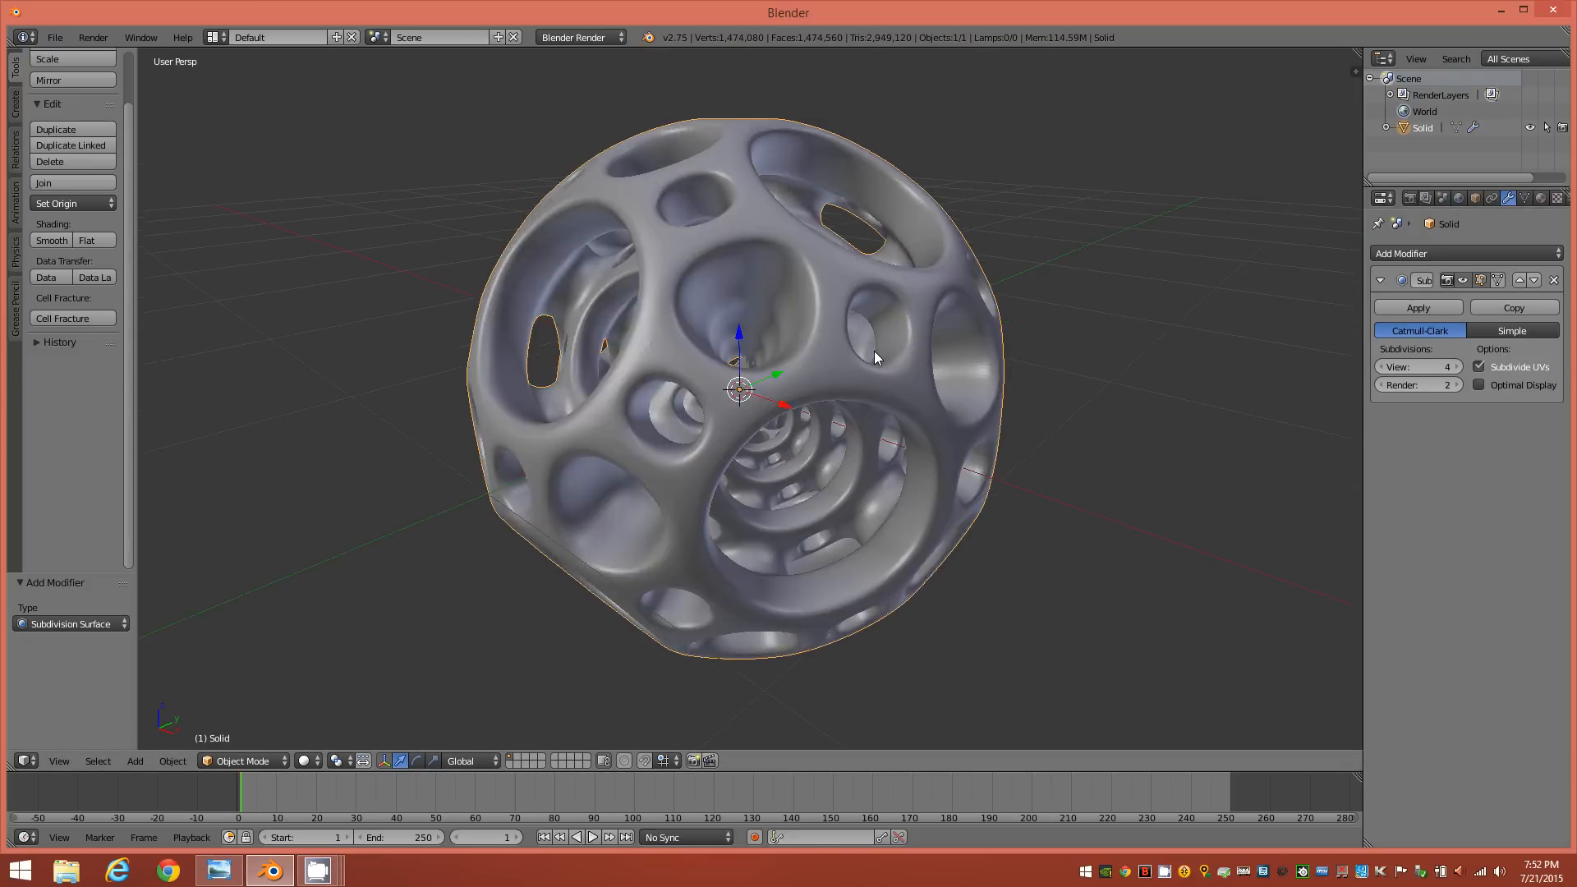
click(1383, 367)
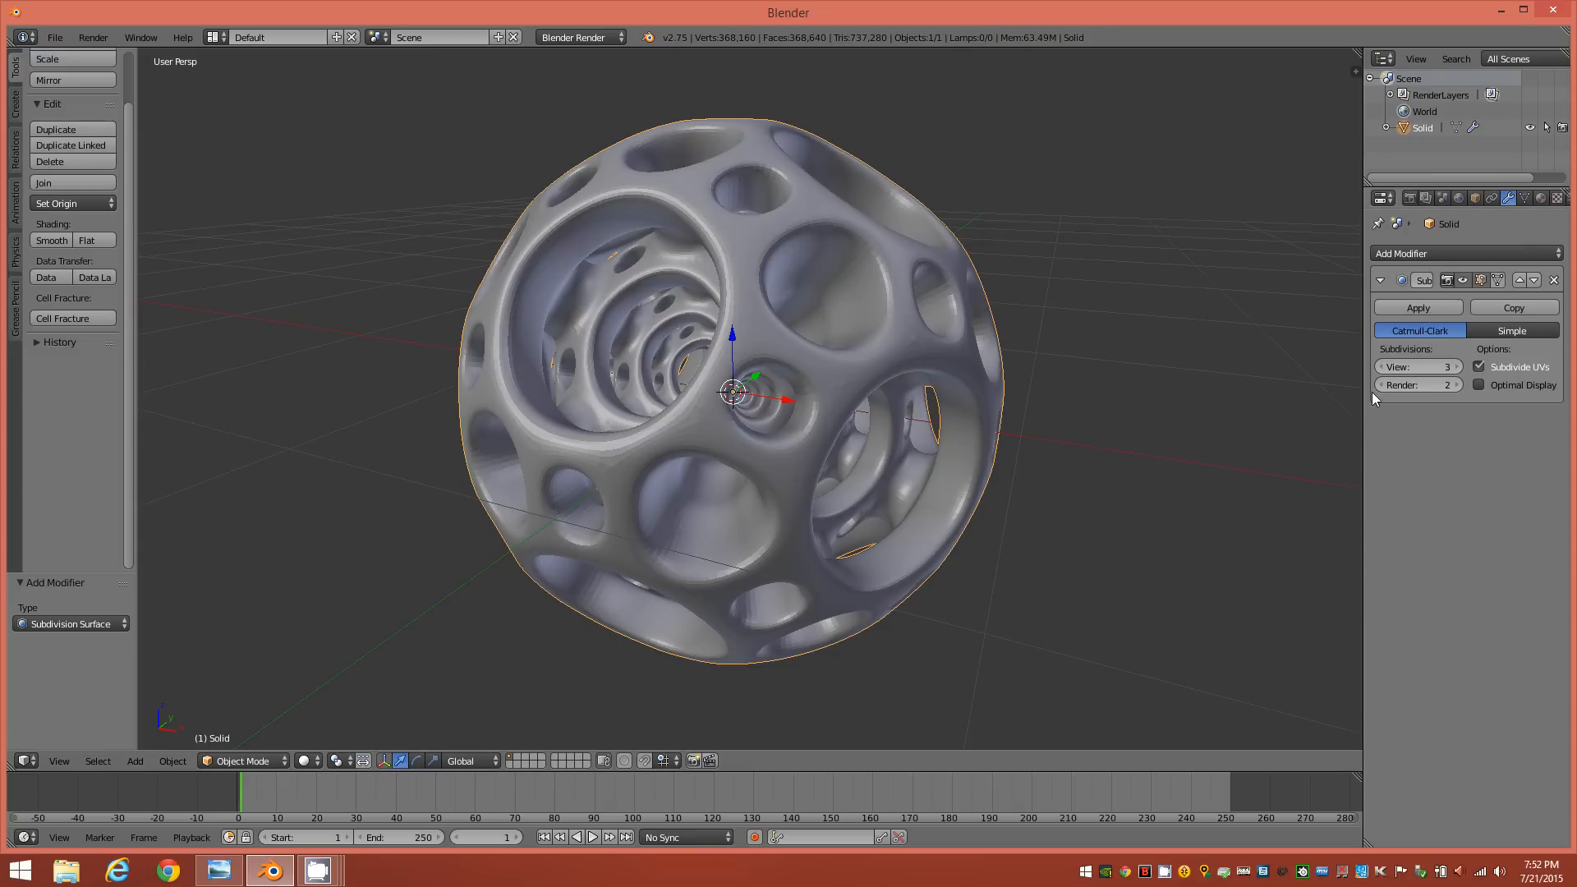
Apply smooth shading to the subdivided nested dodecahedron
middle_drag(811, 423, 641, 427)
click(52, 240)
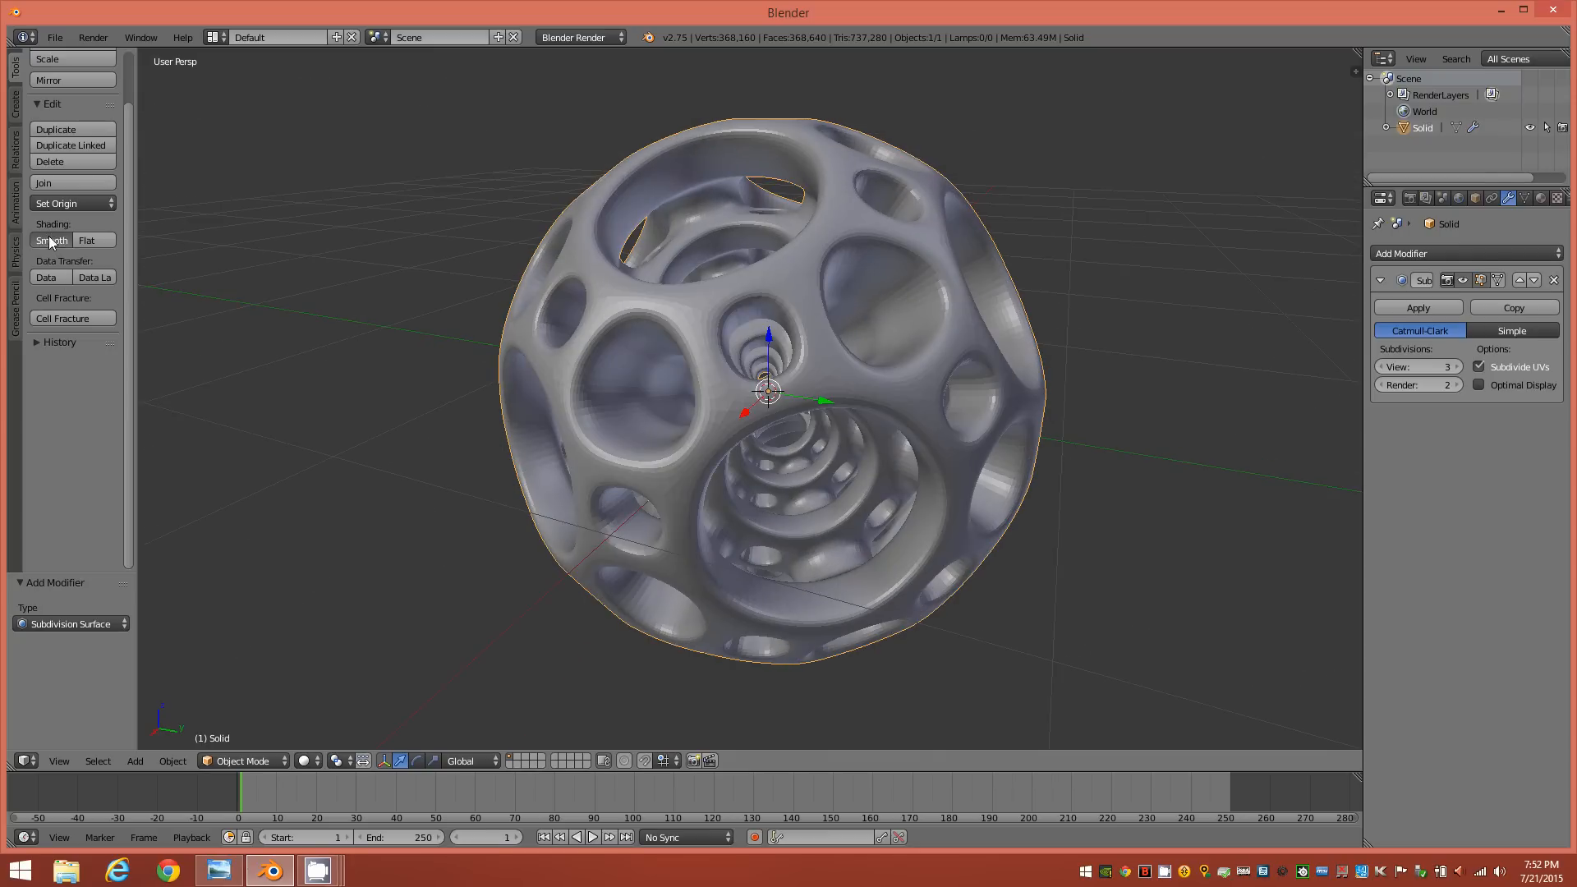
middle_drag(877, 335, 739, 378)
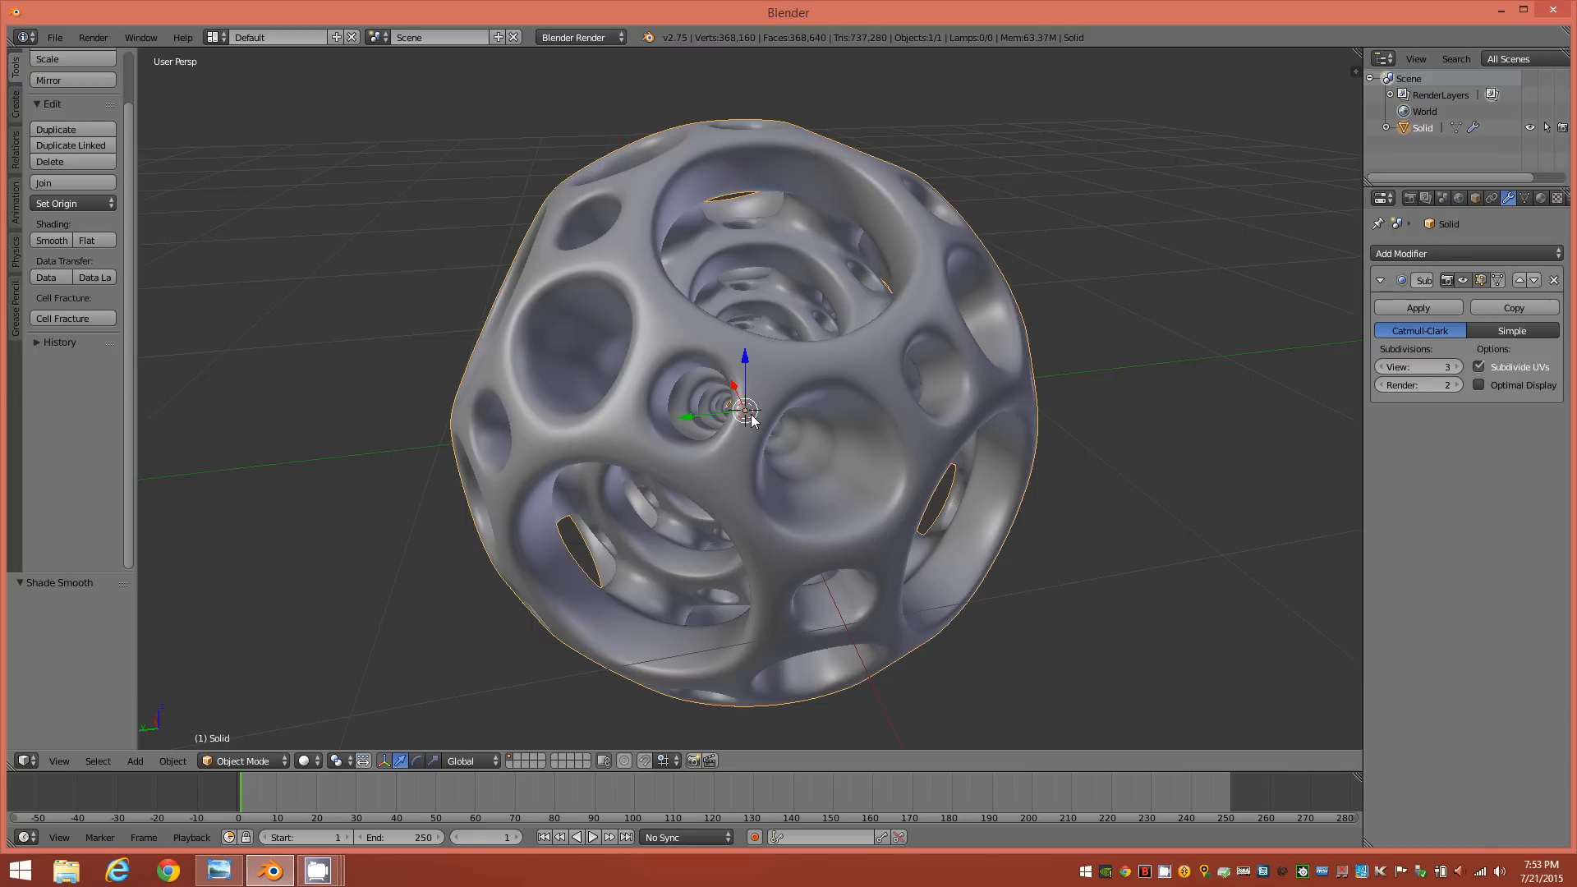
click(1530, 254)
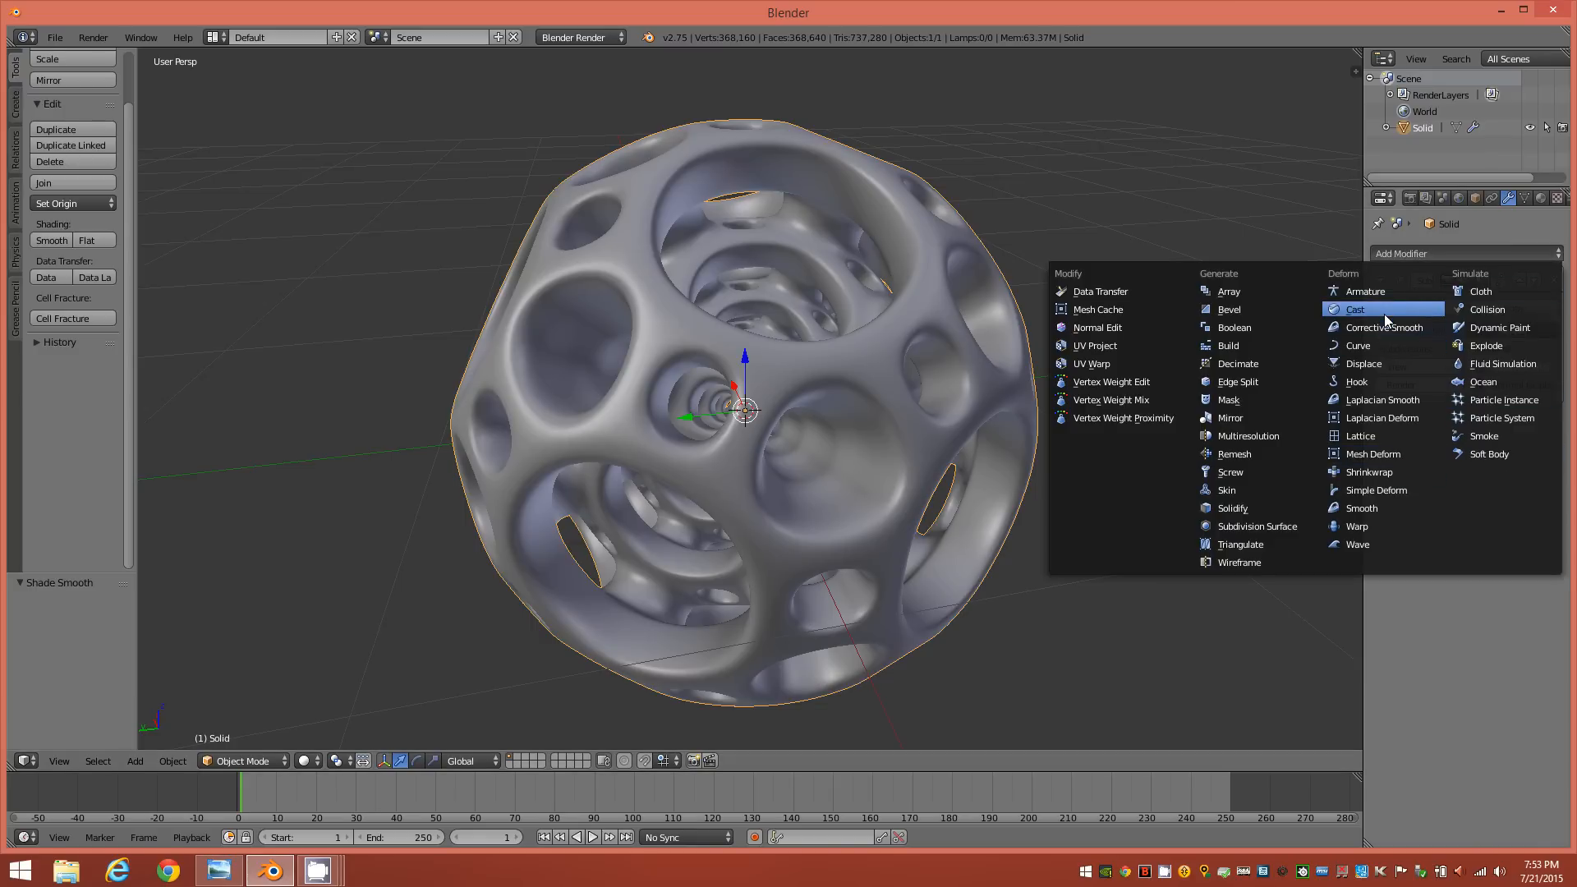
key(ctrl+3)
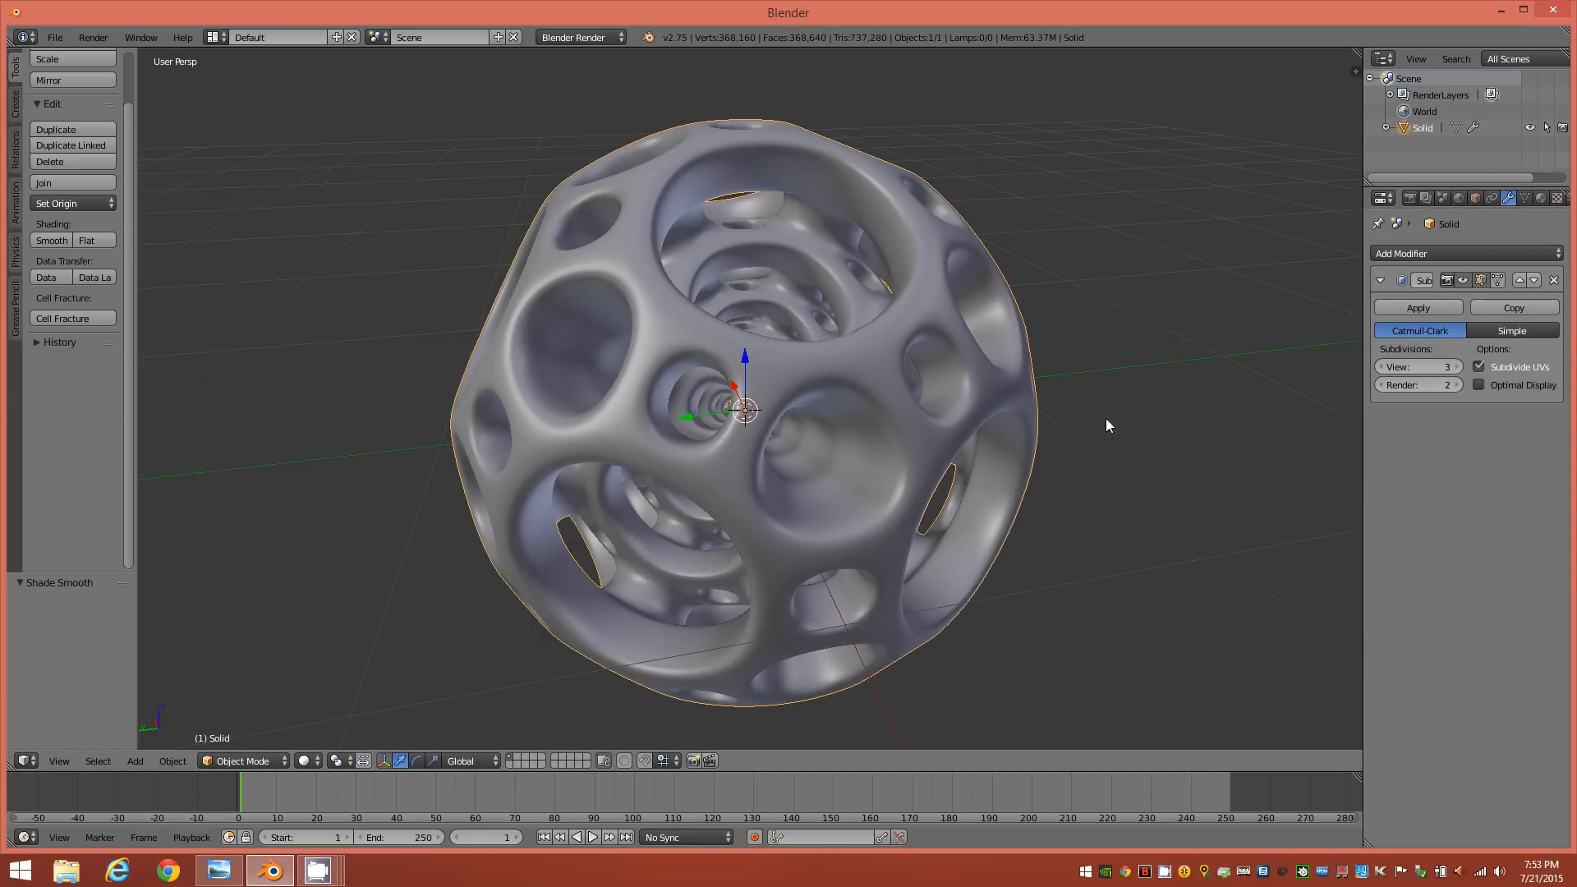
scroll(846, 423, down, 1)
middle_drag(880, 407, 934, 363)
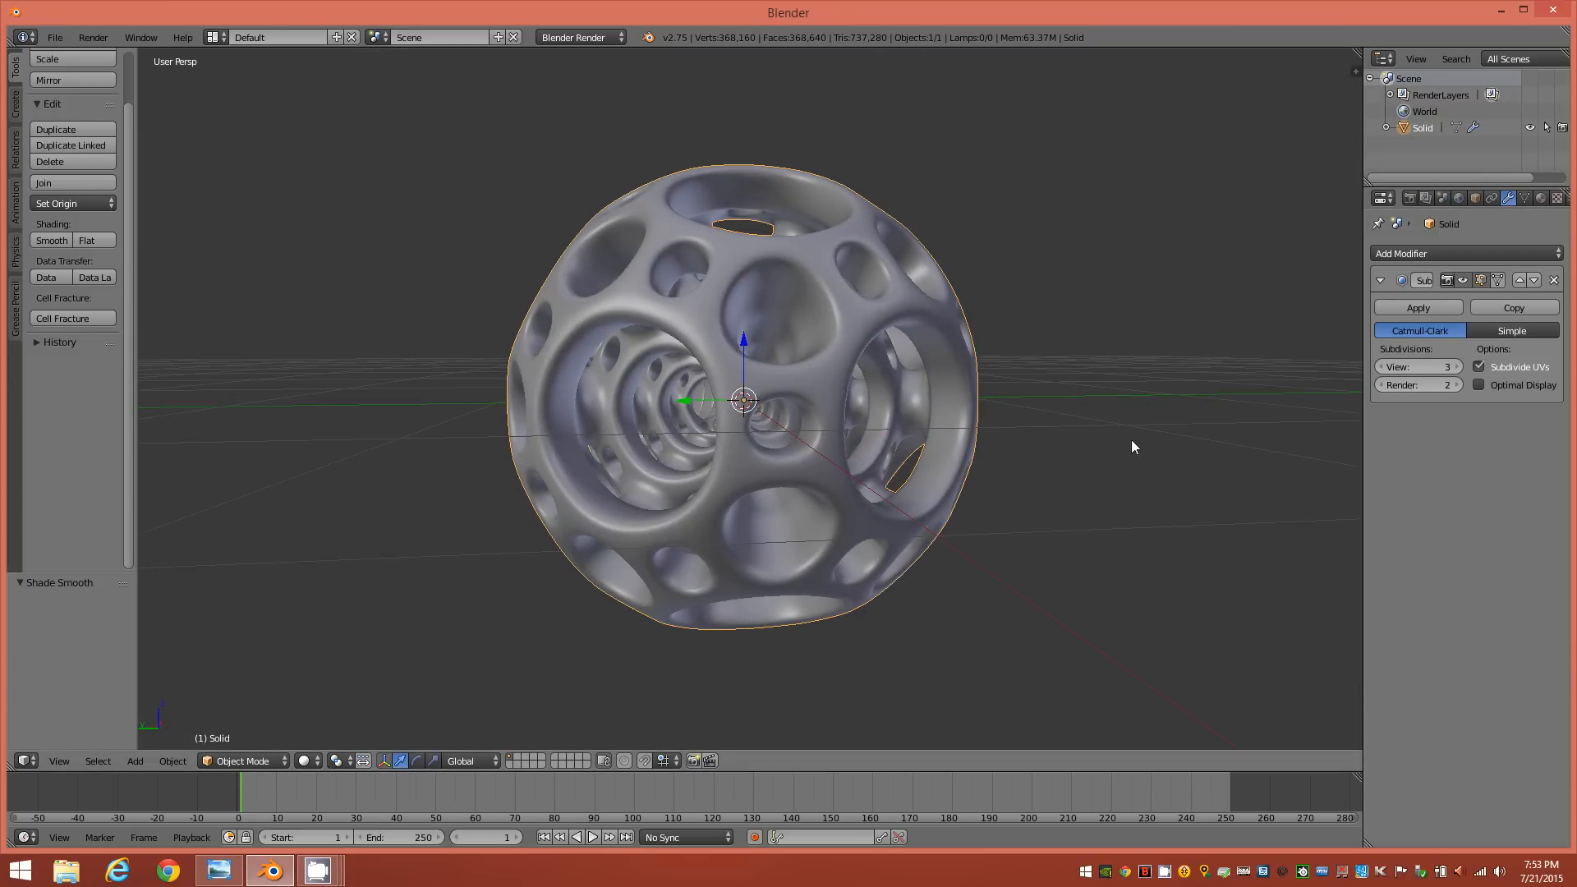
middle_drag(823, 392, 912, 414)
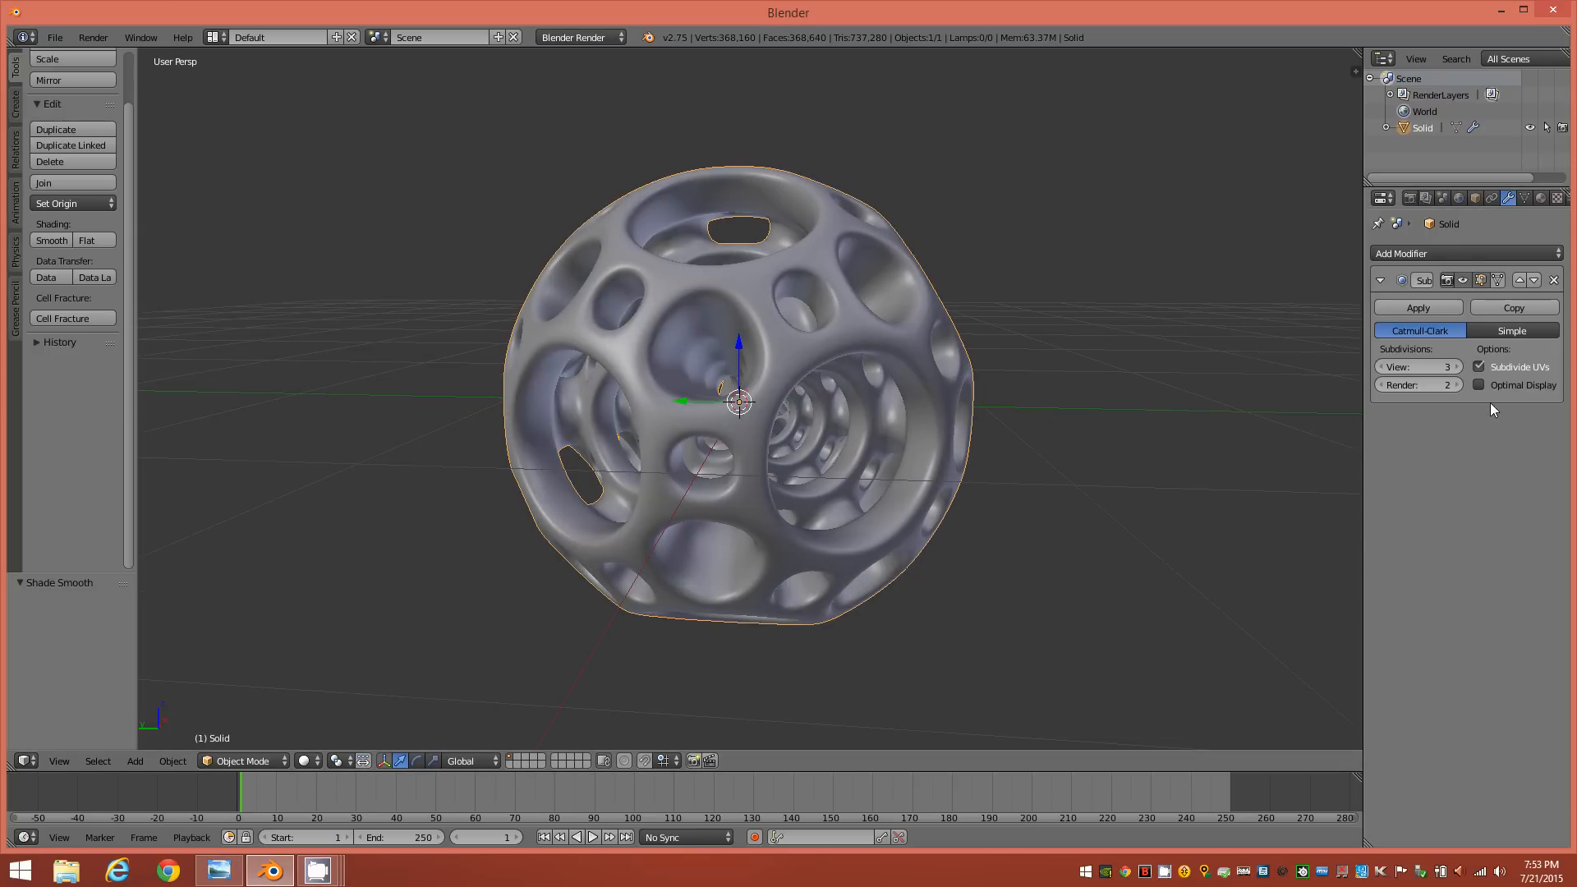
Try 2 view subdivisions on the Subdivision Surface modifier, check the model, and set them back to 3
click(1381, 372)
middle_drag(714, 411, 662, 450)
middle_drag(841, 397, 790, 421)
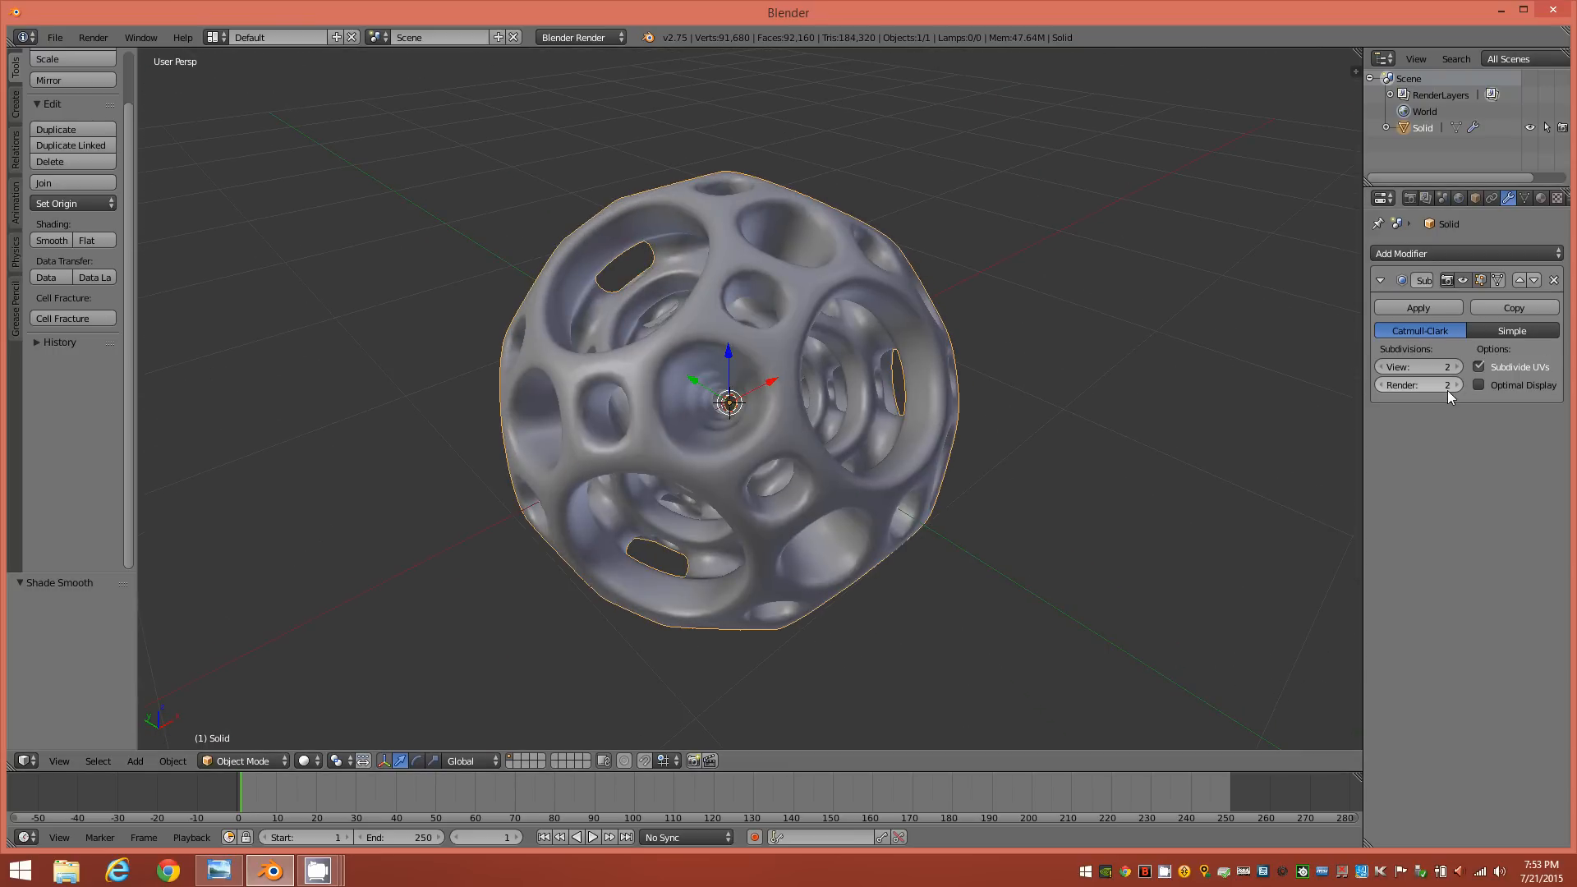
click(1458, 373)
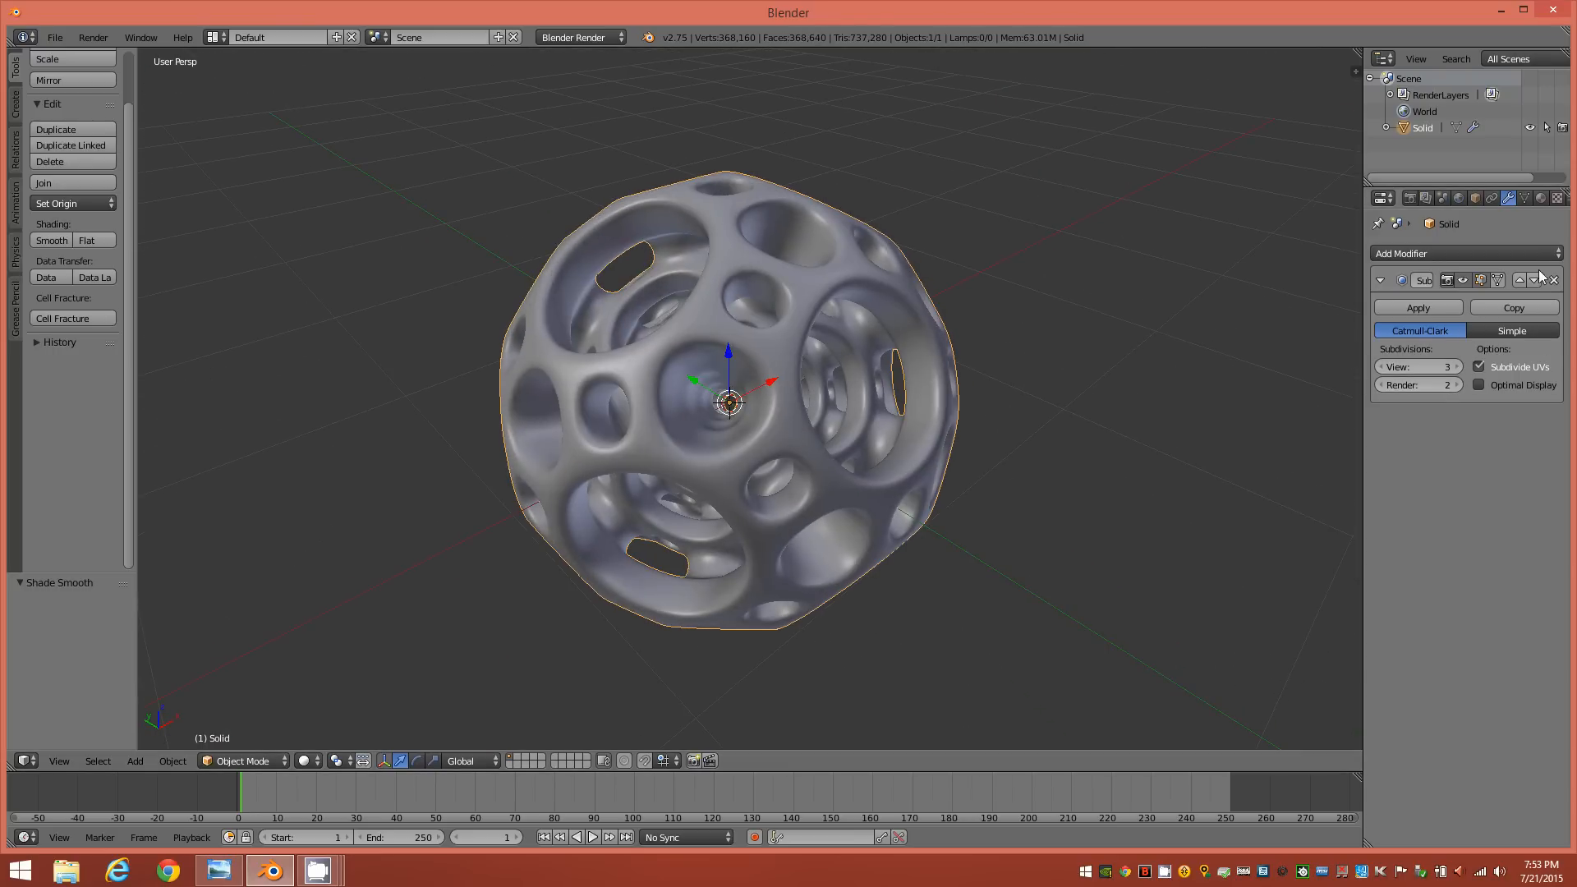
Add a Cast modifier to the nested dodecahedron and set its factor to -0.25
click(1528, 253)
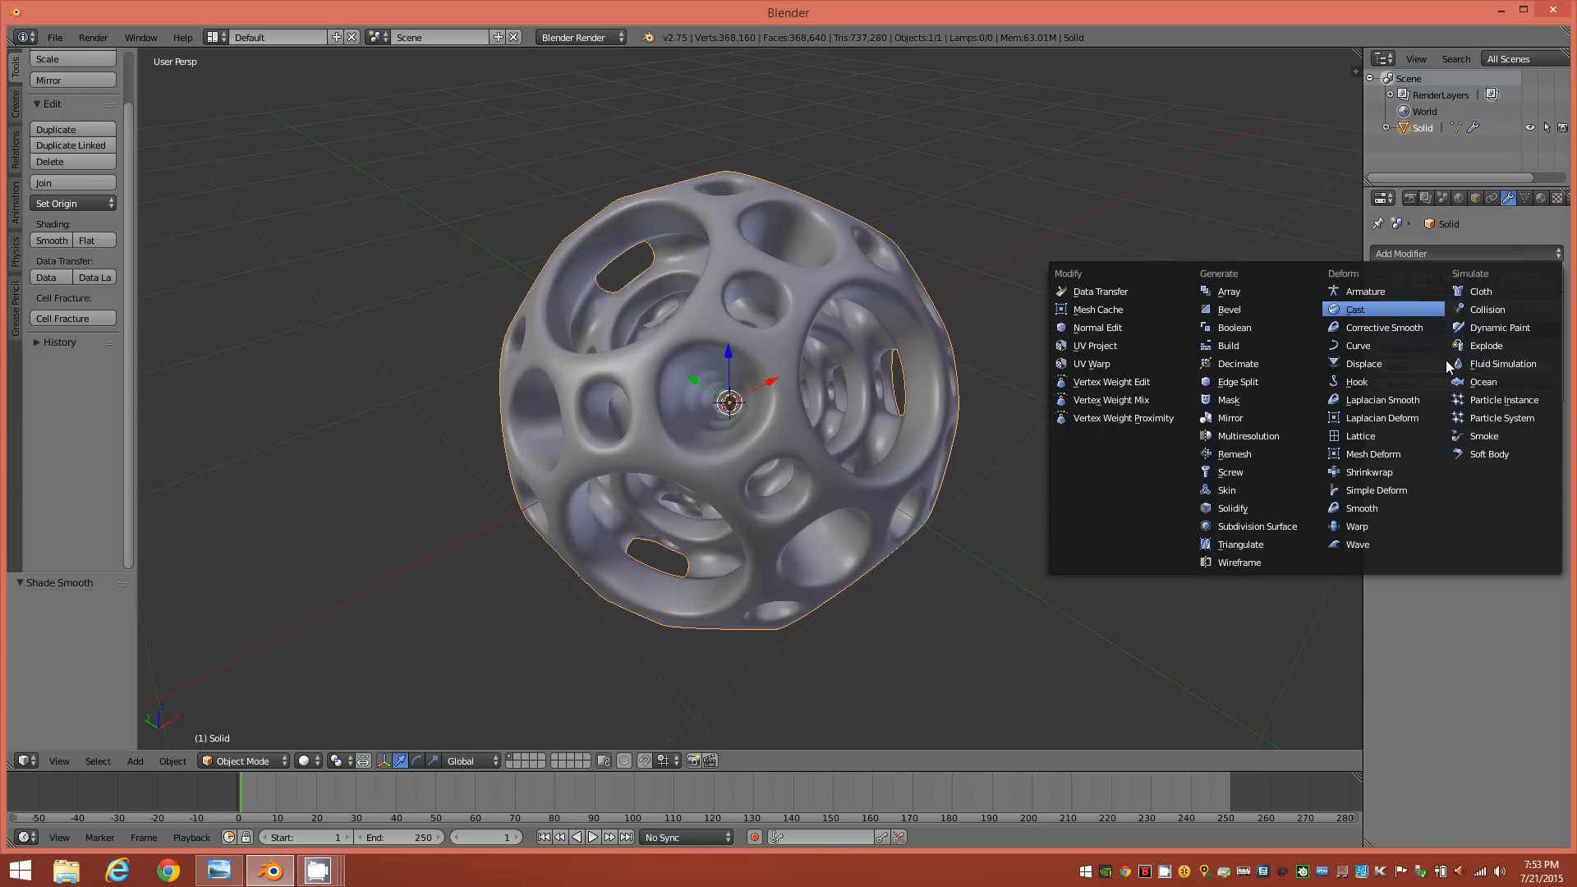
click(1390, 309)
middle_drag(903, 441, 923, 412)
scroll(901, 450, up, 1)
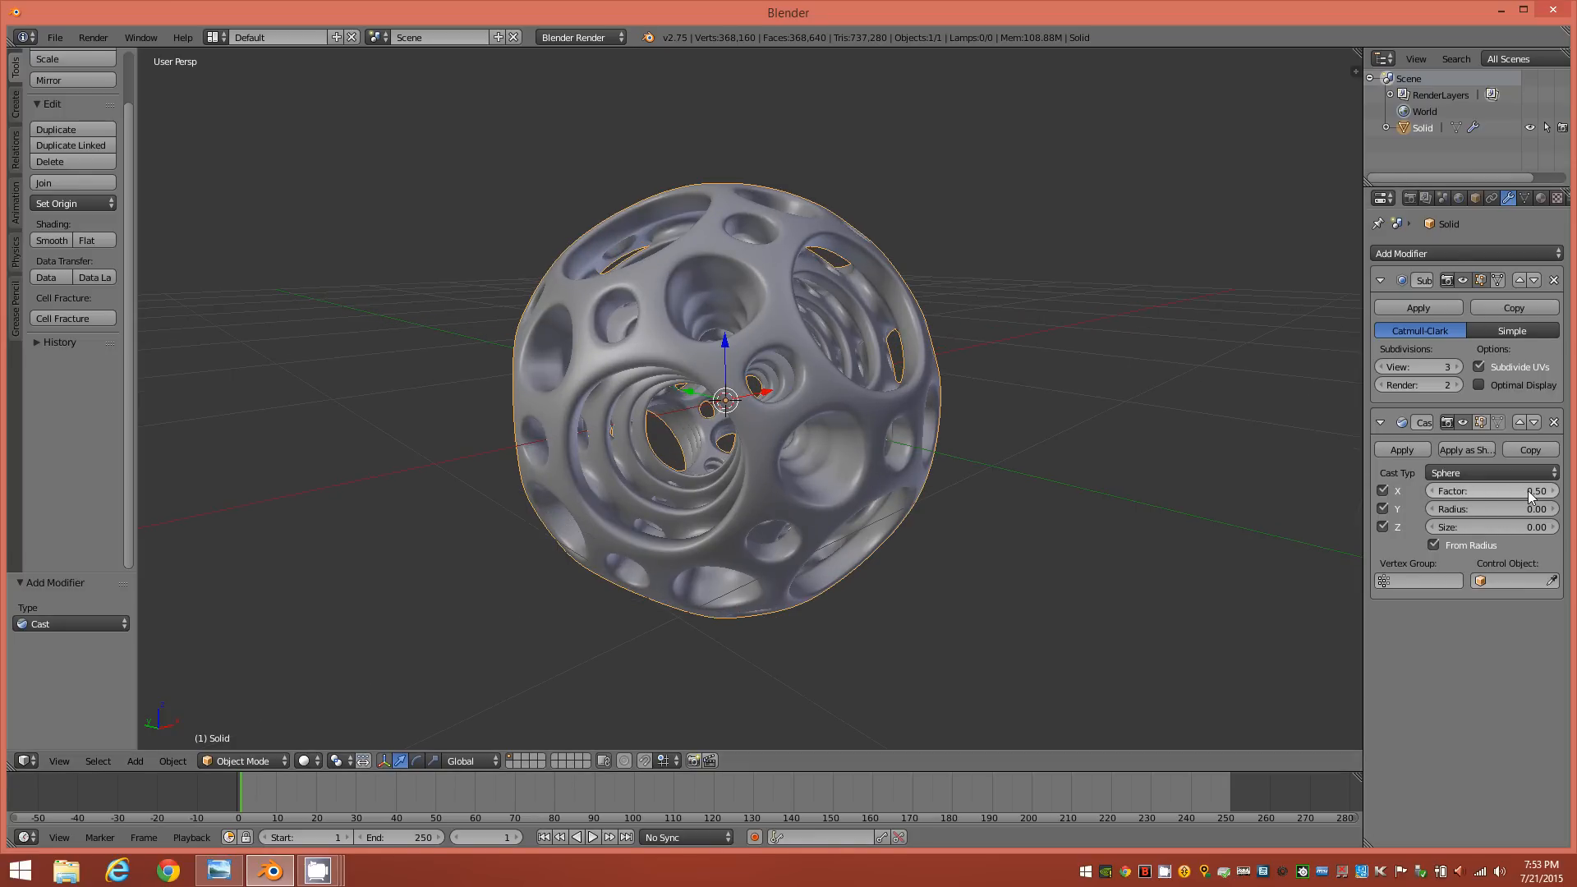
drag(1412, 494, 1433, 491)
click(1433, 545)
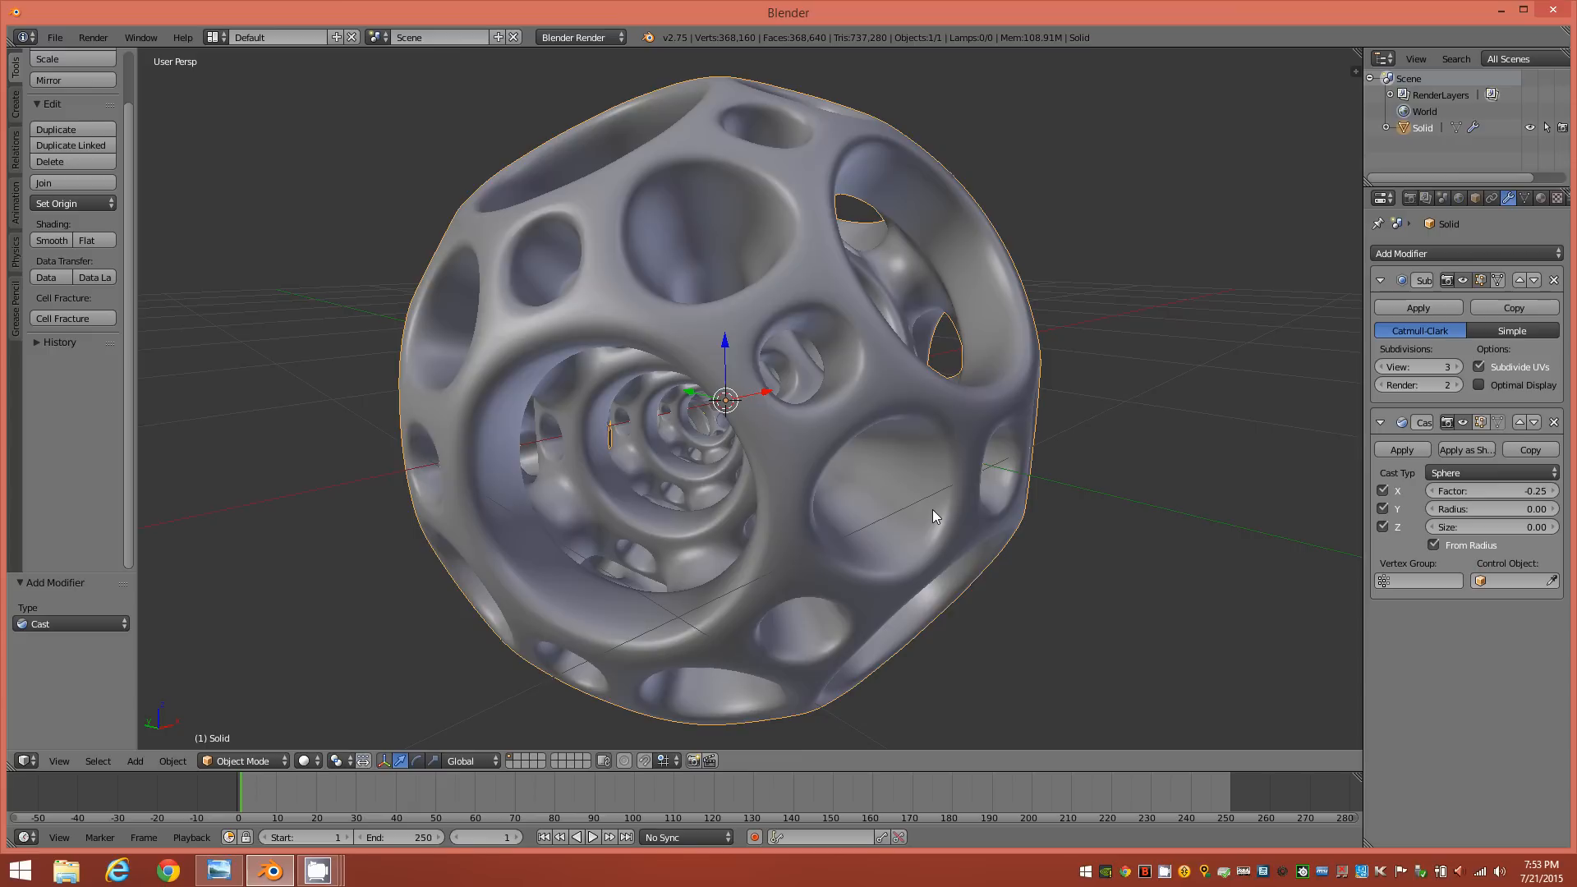
Examine the nested dodecahedron with the Cast modifier from several sides and through its large openings into the innermost shells
middle_drag(811, 412, 677, 293)
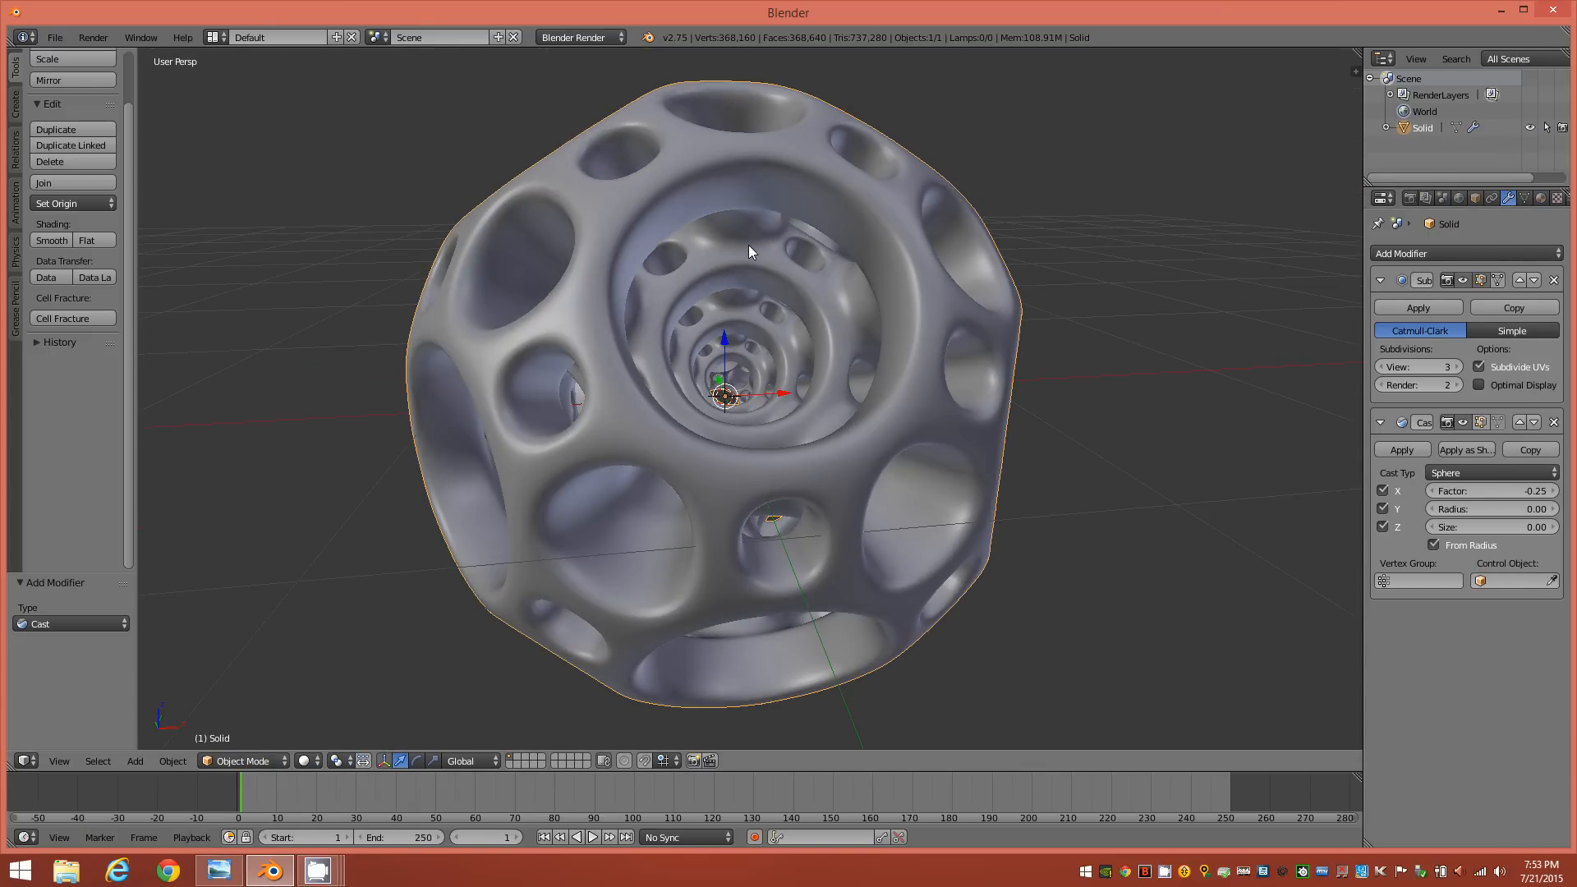
middle_drag(551, 401, 591, 431)
scroll(741, 416, up, 6)
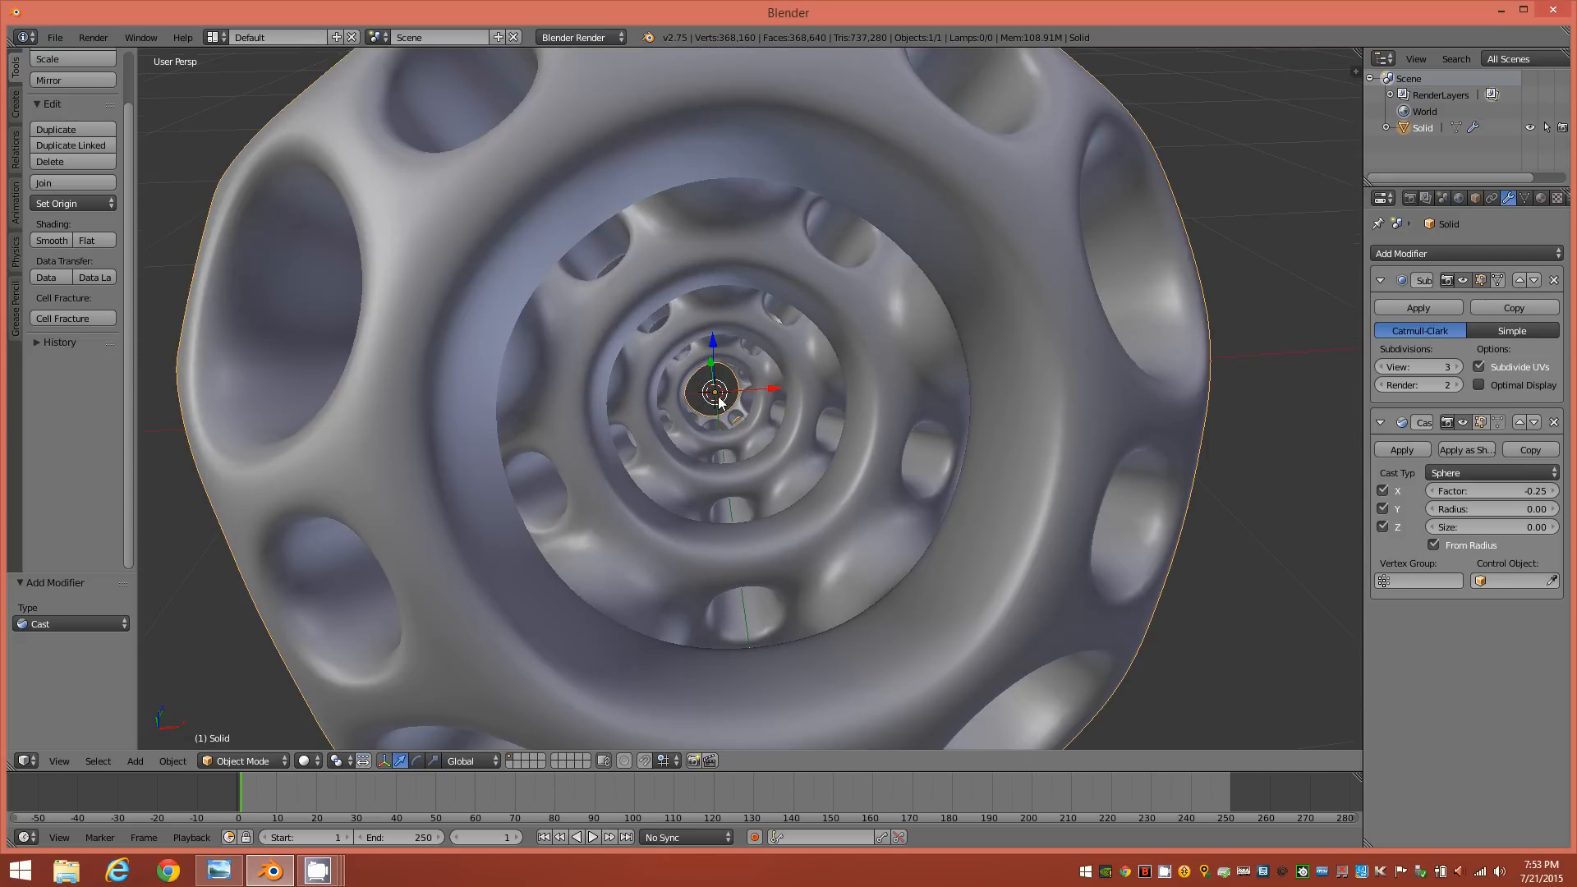
scroll(717, 394, up, 8)
middle_drag(700, 418, 914, 437)
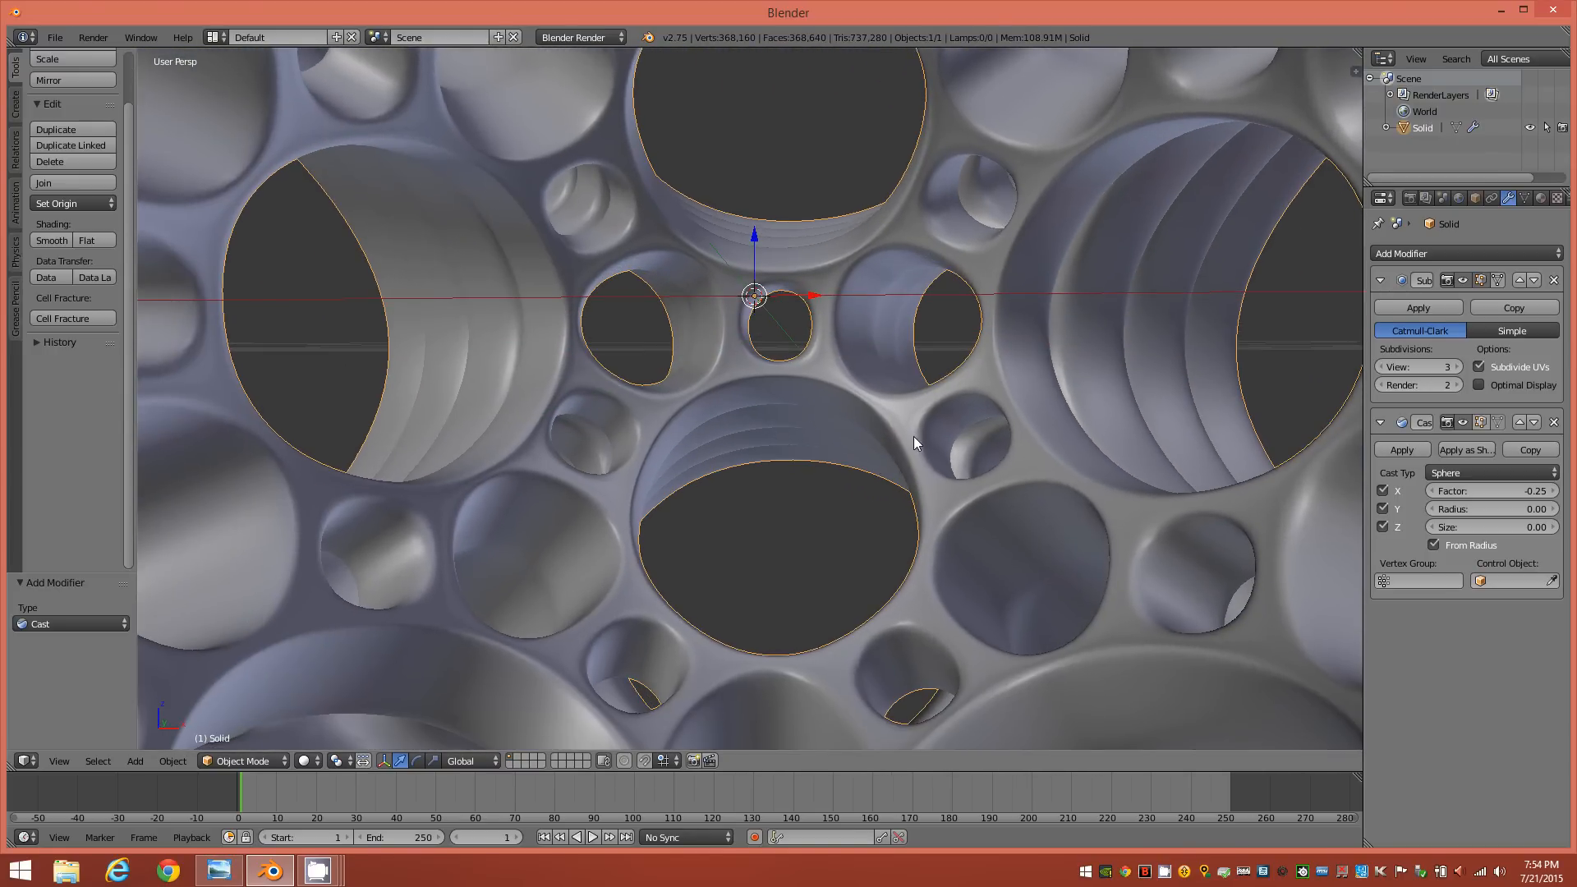
middle_drag(928, 502, 706, 518)
scroll(796, 511, up, 5)
scroll(796, 505, down, 8)
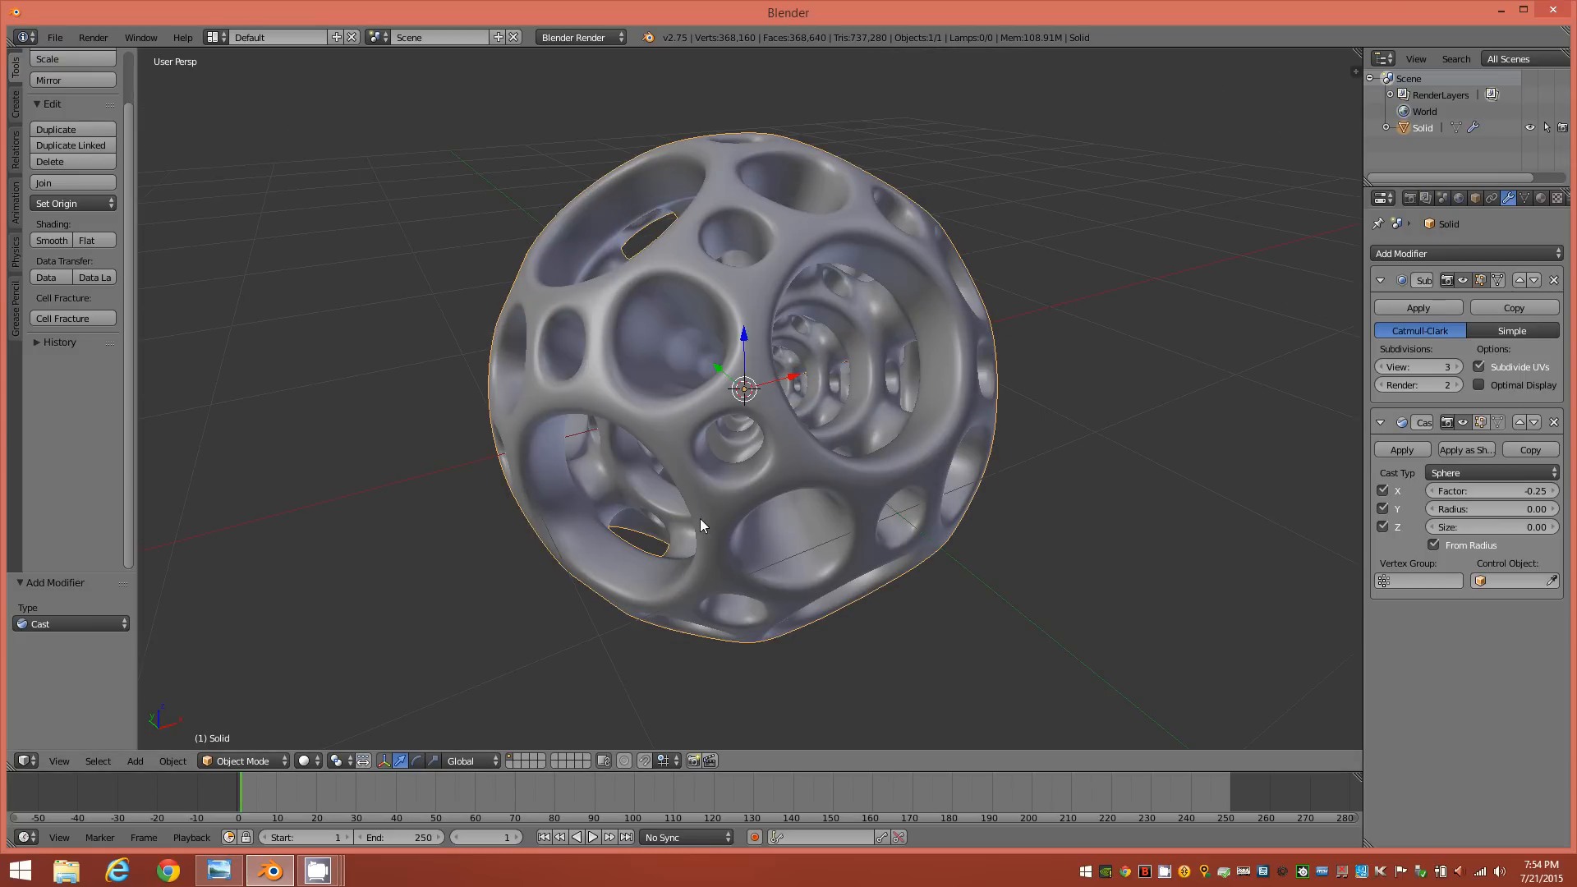
scroll(806, 450, up, 3)
middle_drag(845, 473, 816, 358)
middle_drag(815, 526, 835, 521)
middle_drag(1056, 526, 999, 500)
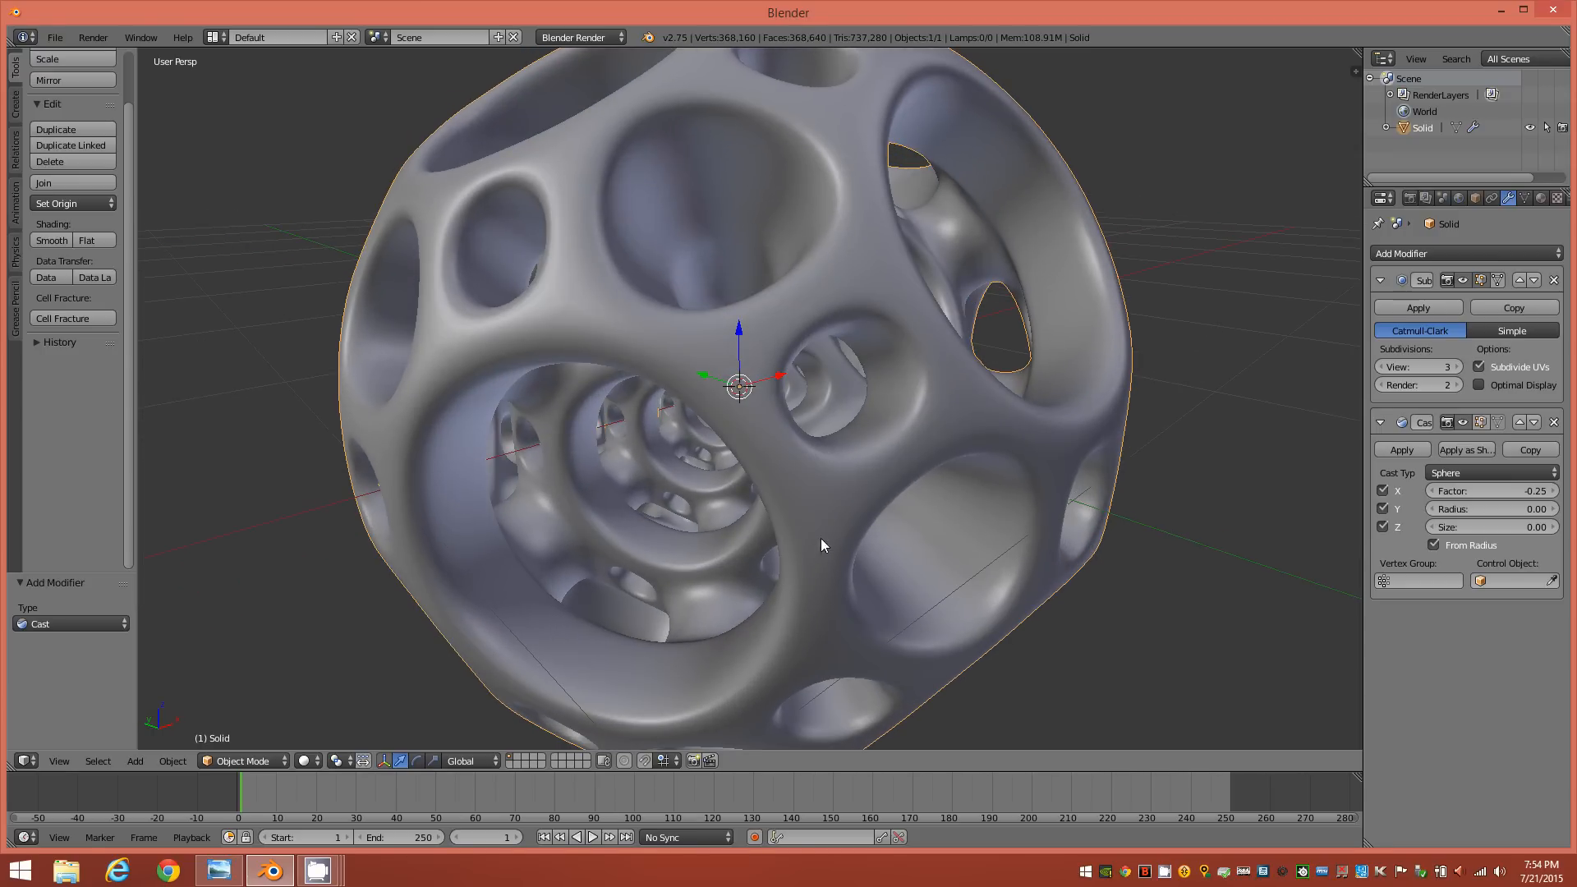
middle_drag(810, 588, 795, 541)
middle_drag(615, 514, 780, 488)
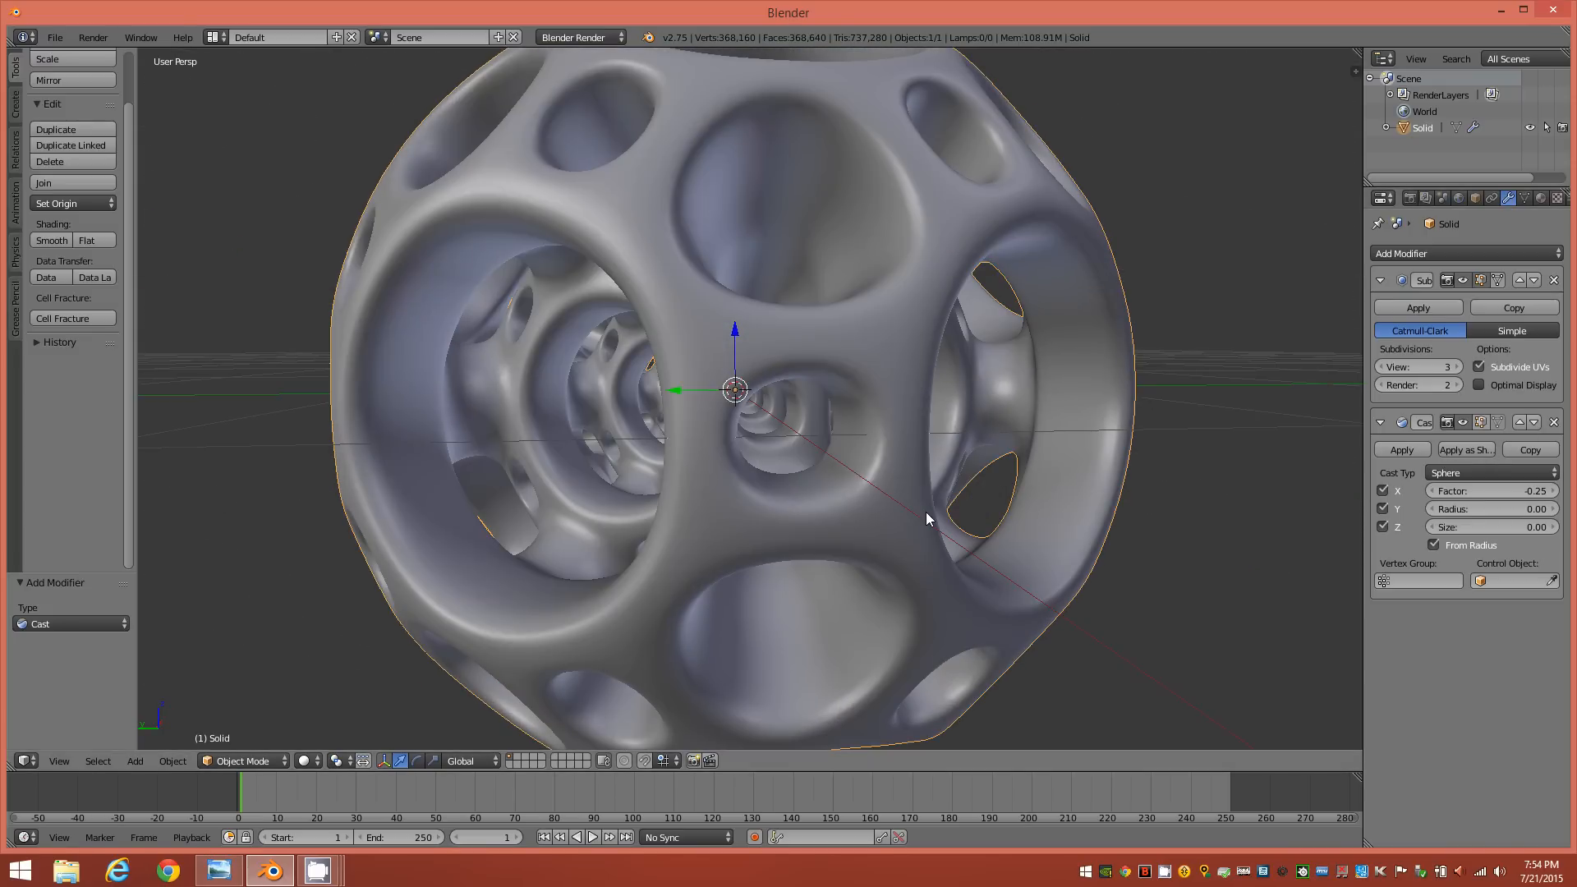
middle_drag(955, 527, 986, 526)
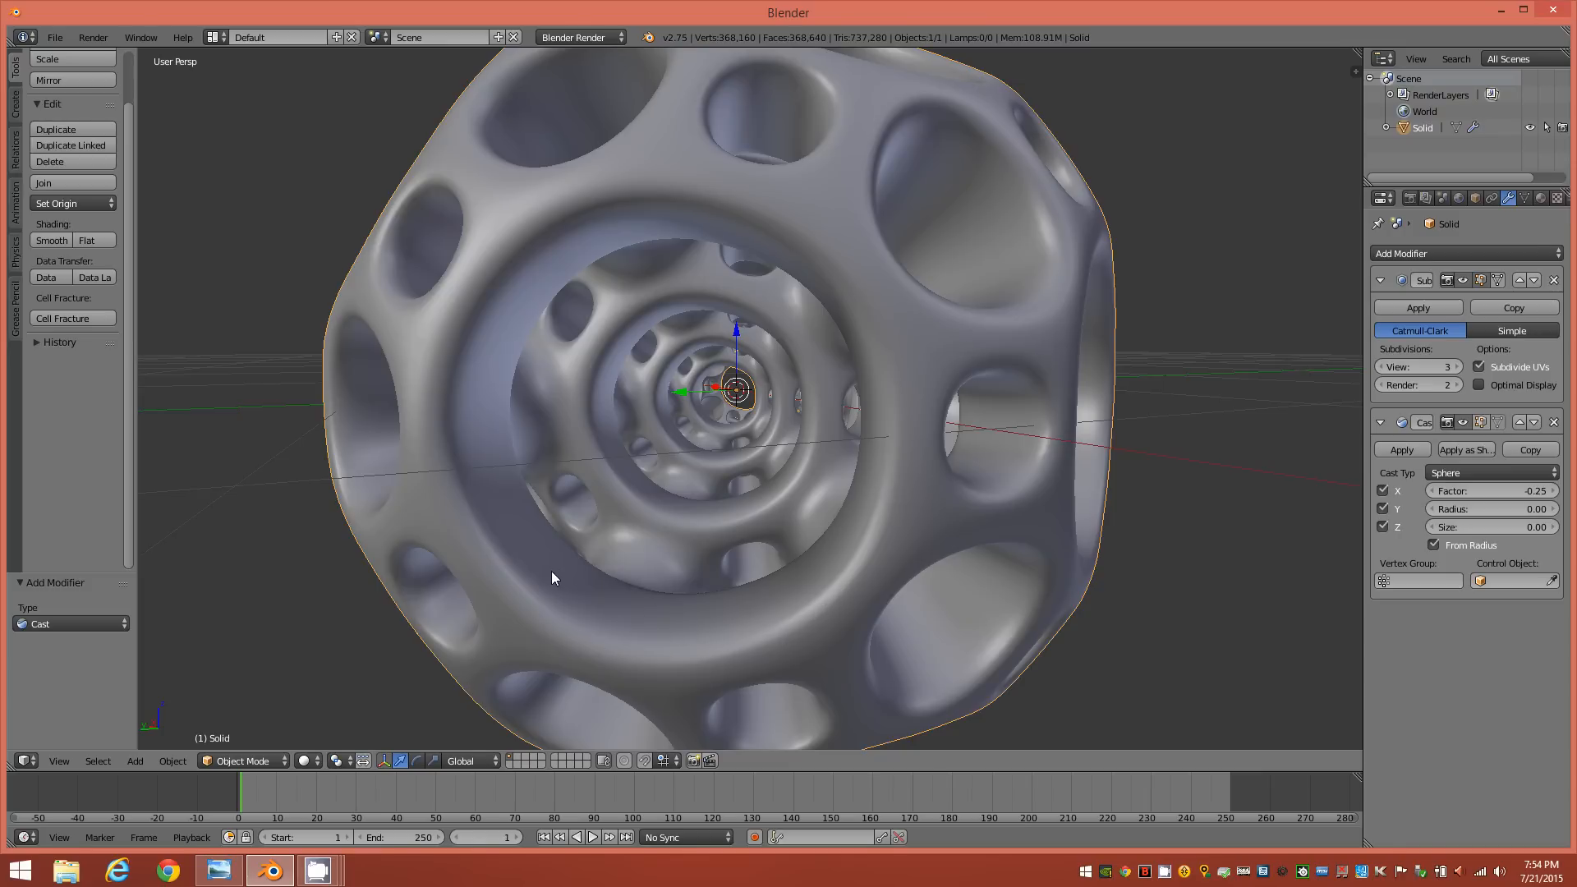
middle_drag(888, 558, 846, 424)
middle_drag(896, 576, 775, 546)
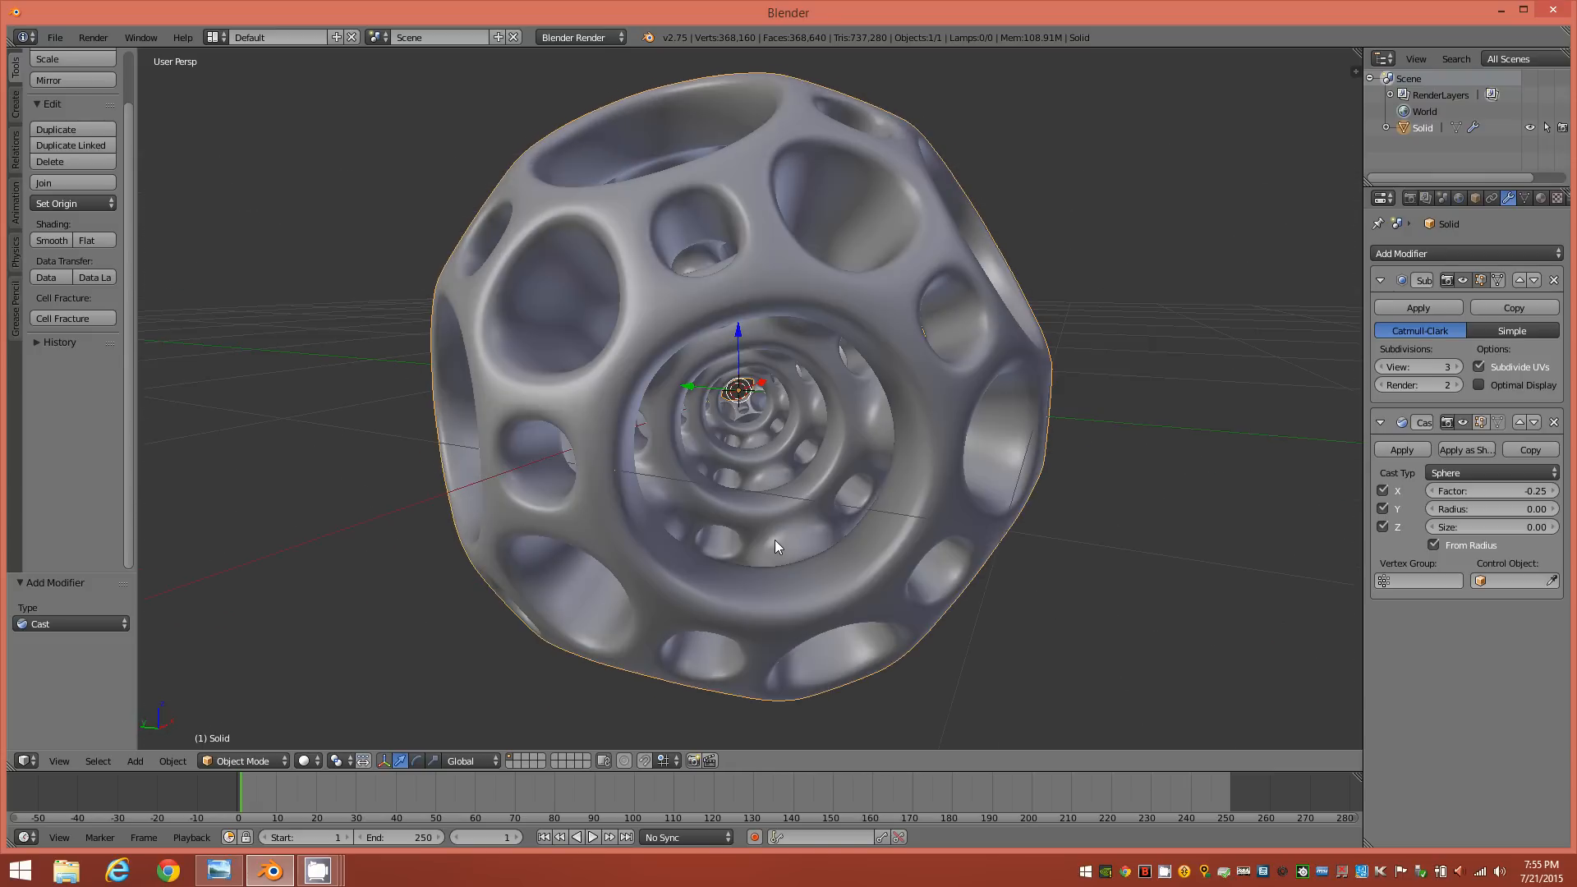